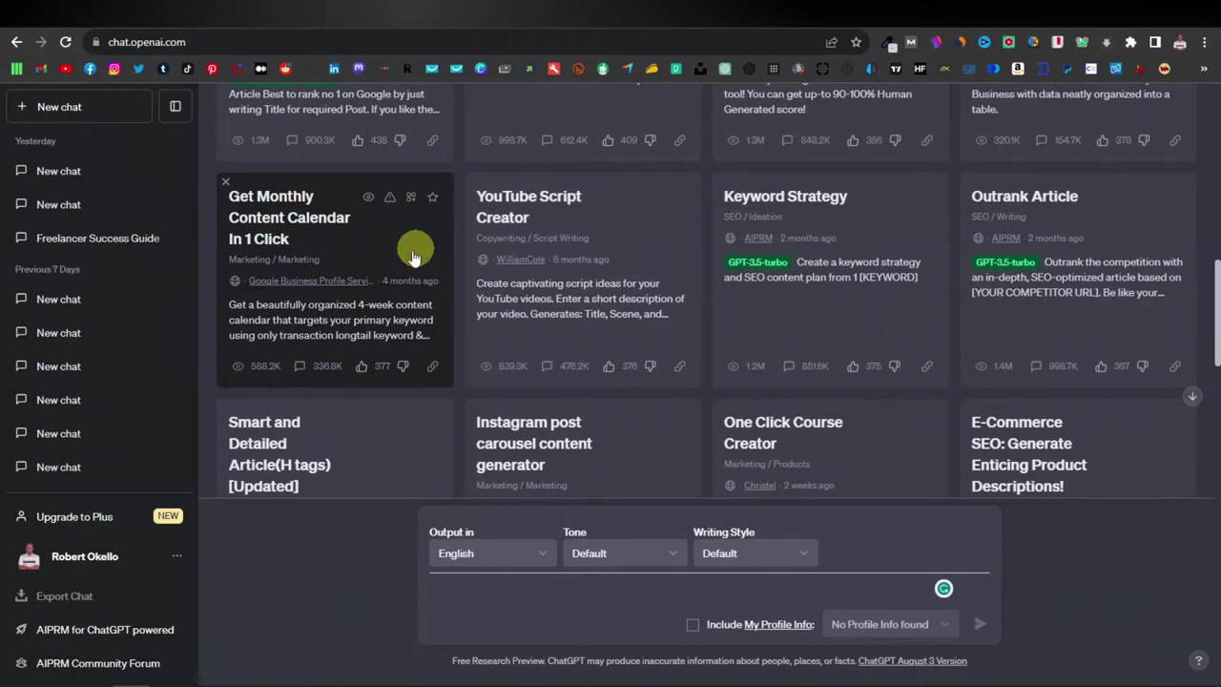
Step: Scroll the AIPRM prompt library back to the top and highlight the 'AIPRM - ChatGPT Prompts' heading
scroll(703, 278, up, 10)
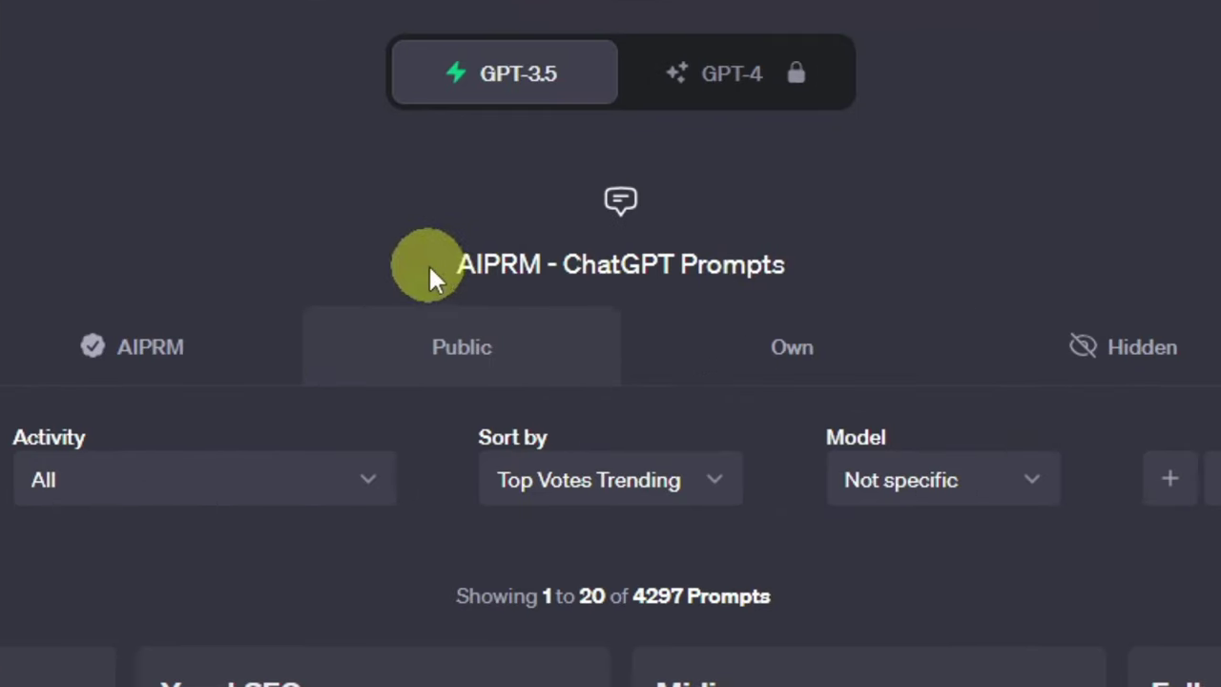
drag(611, 216, 752, 218)
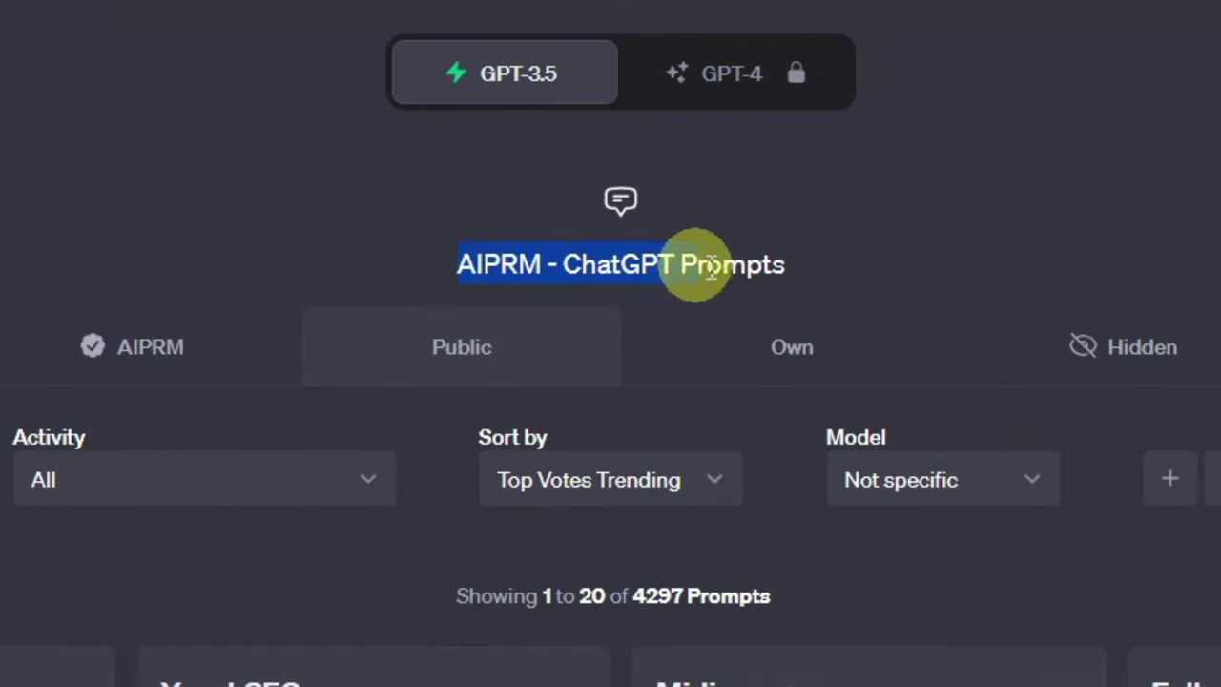
drag(710, 267, 793, 277)
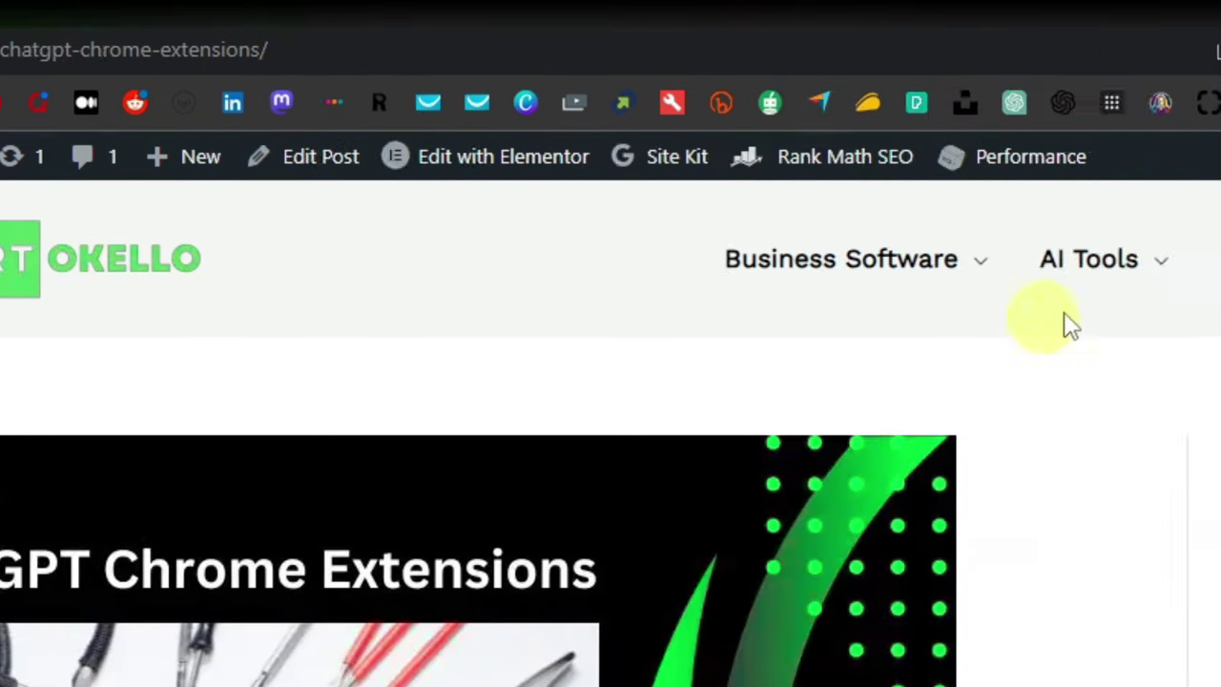
Step: Open the ChatGPT Chrome Extensions article under AI Tools > Extensions and scroll to the AIPRM download link
mouse_move(397, 295)
mouse_move(395, 442)
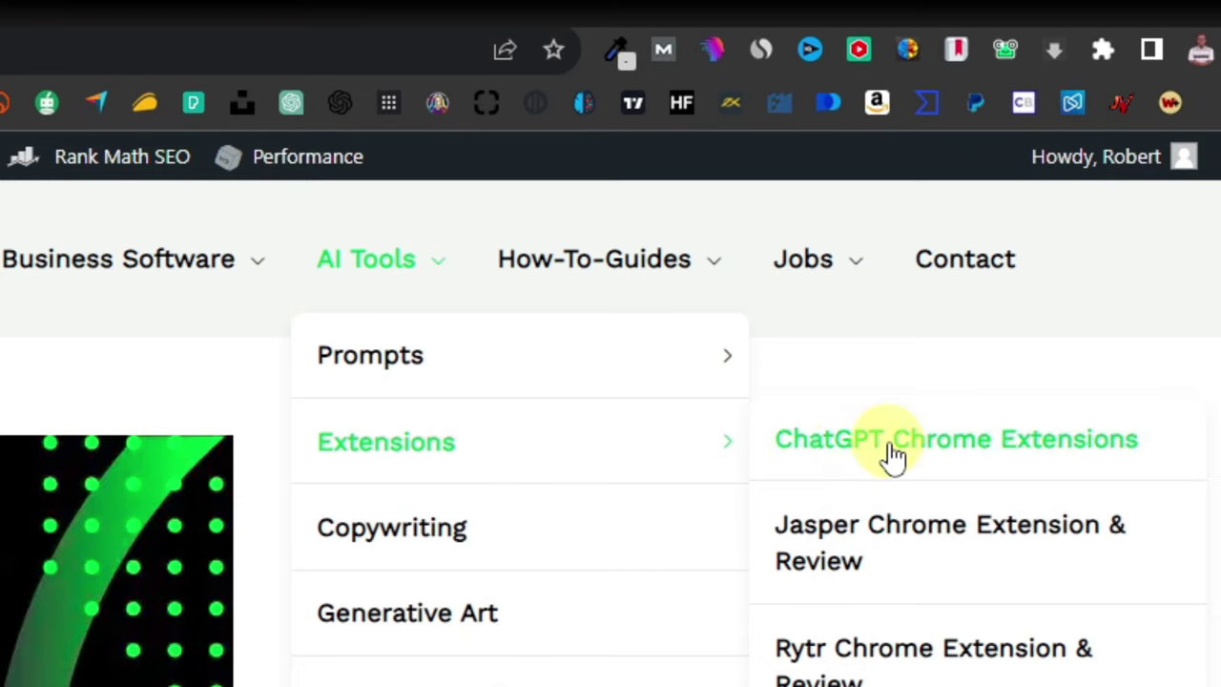
click(892, 456)
scroll(62, 403, down, 8)
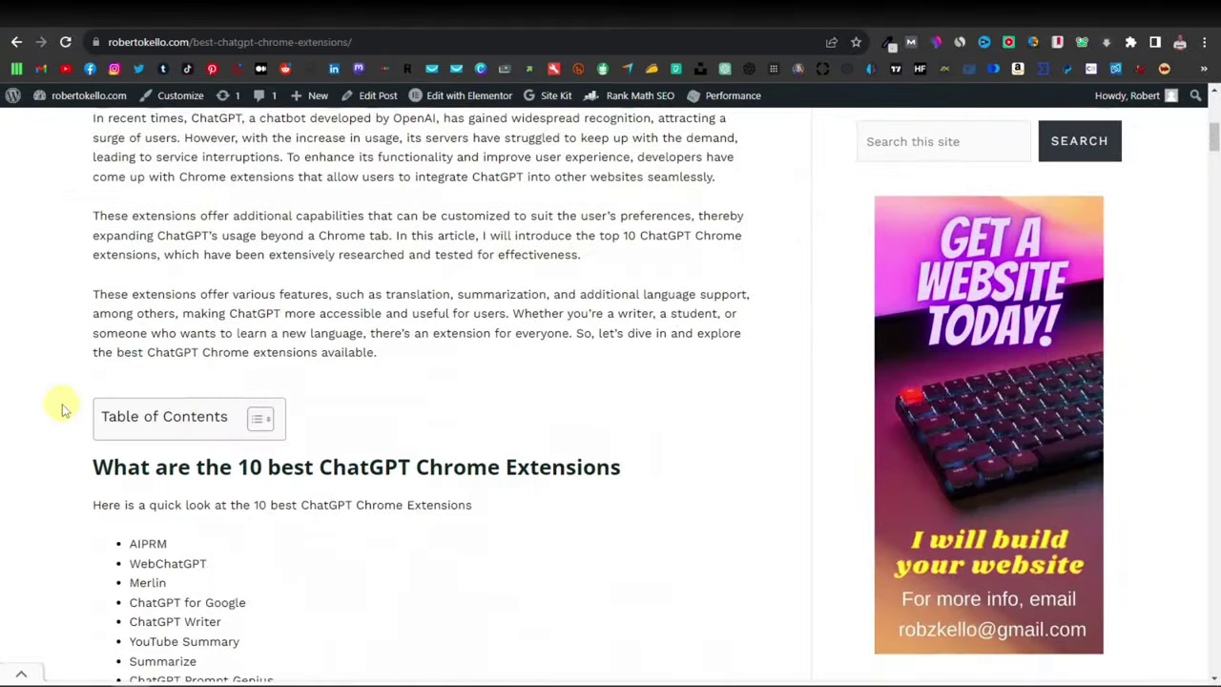
scroll(62, 404, down, 8)
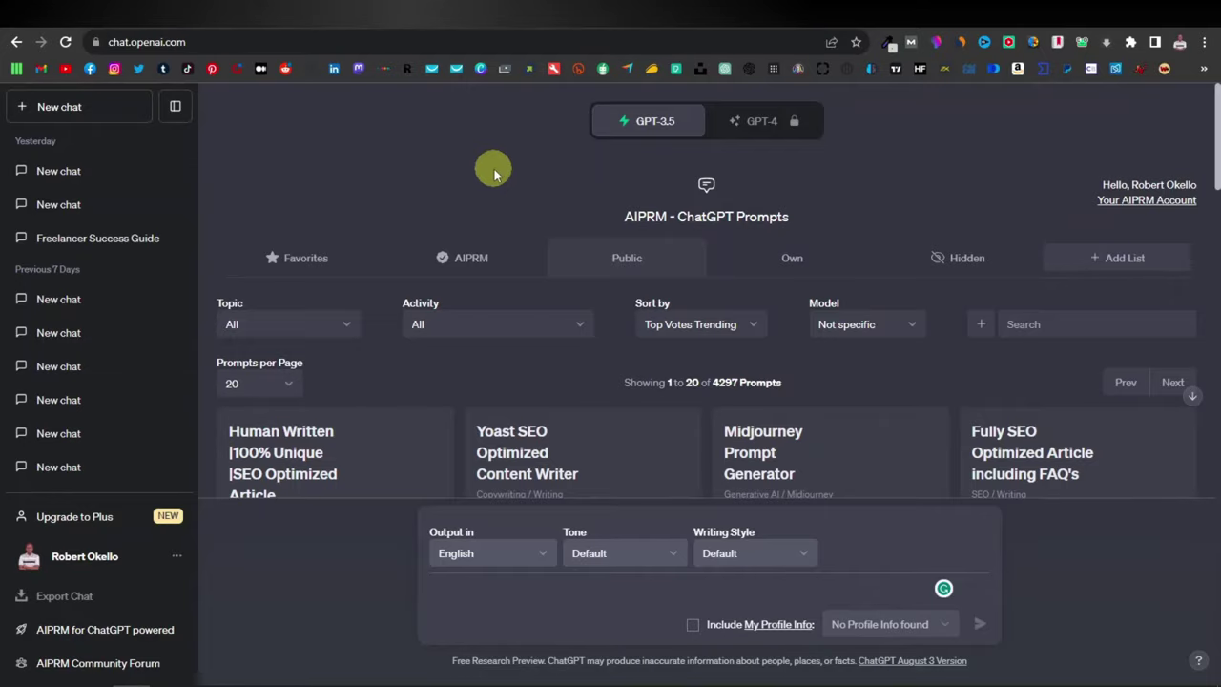
scroll(404, 266, down, 8)
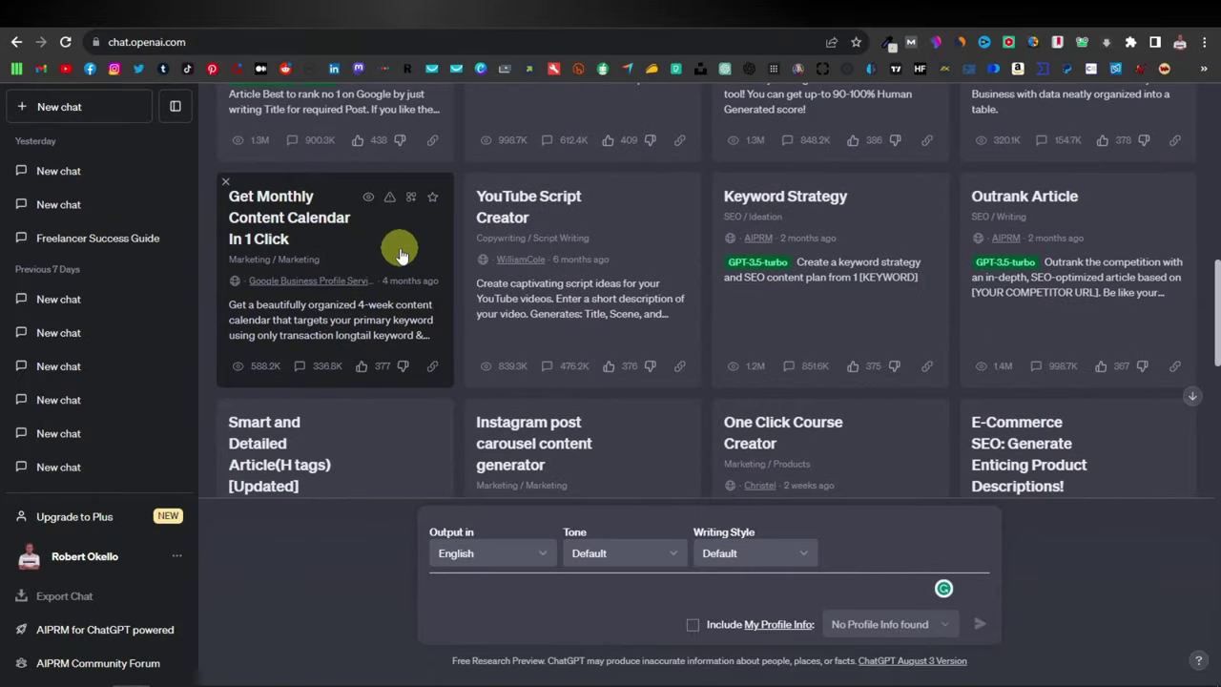
Step: Run the 'Get Monthly Content Calendar In 1 Click' prompt with the keyword 'gardening'
click(400, 254)
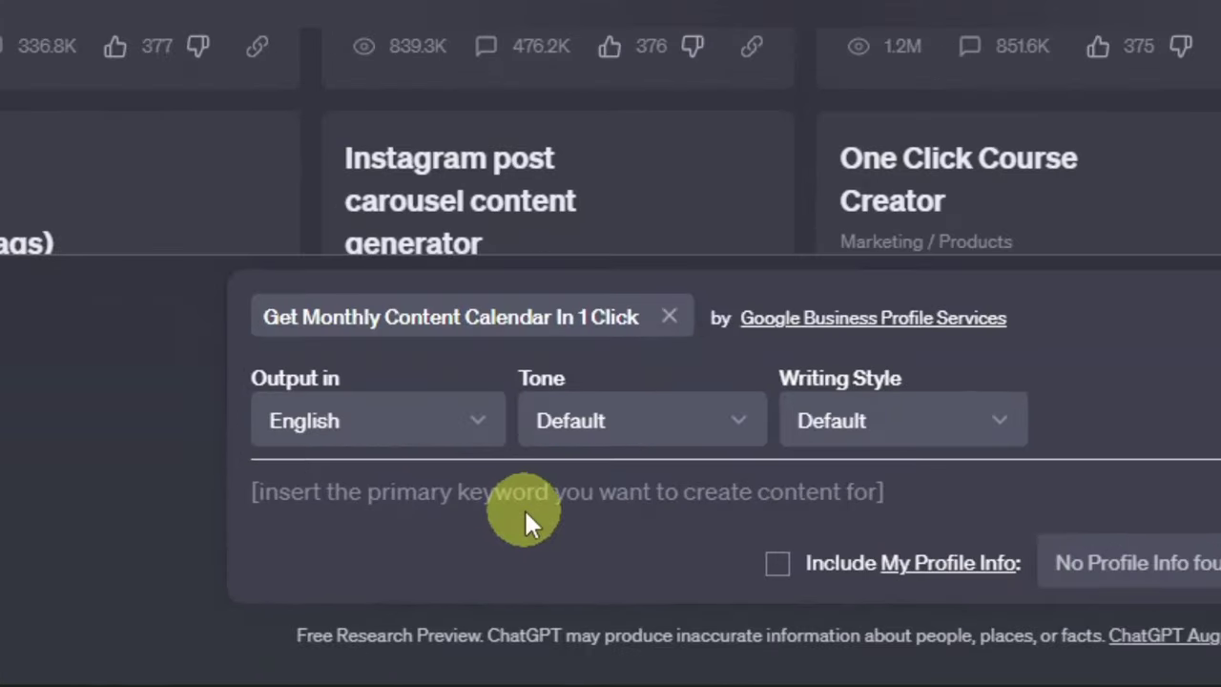
text(gardening)
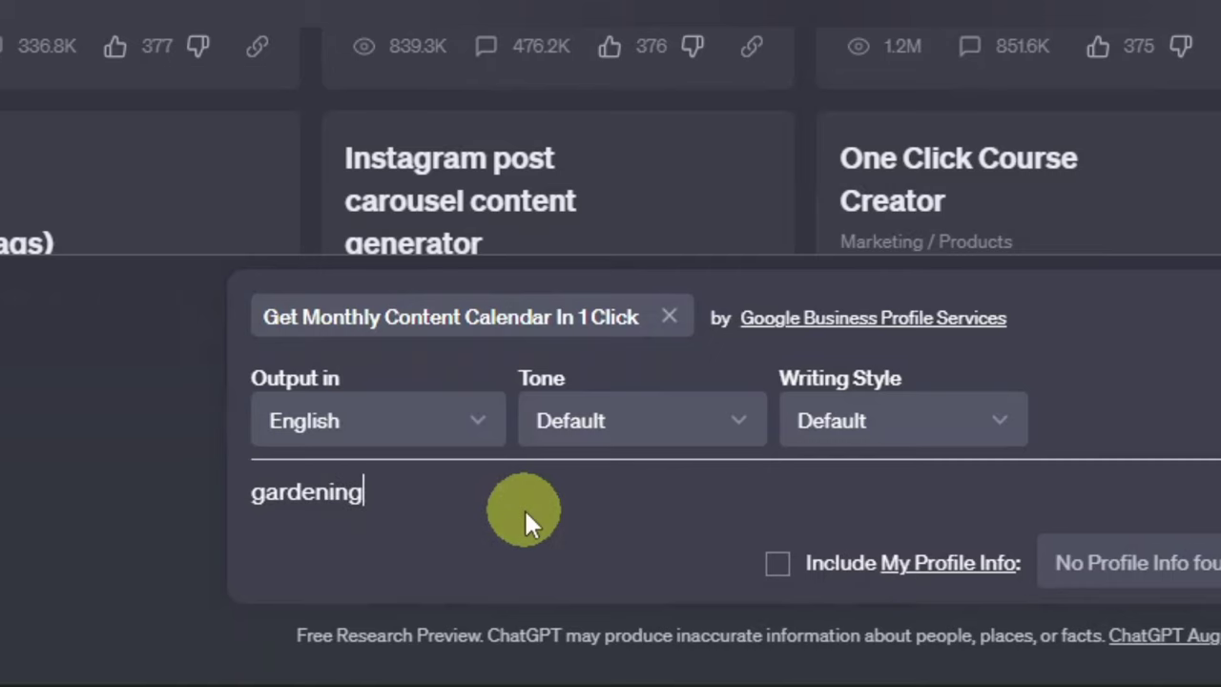
key(Return)
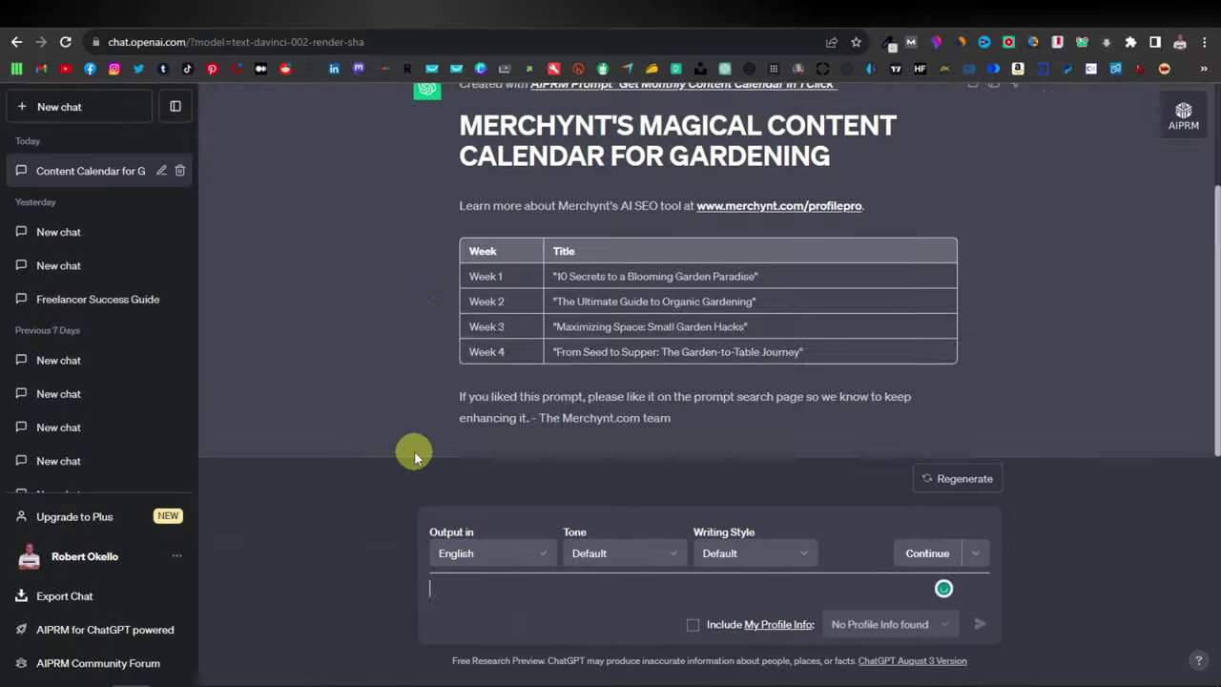
scroll(414, 451, up, 3)
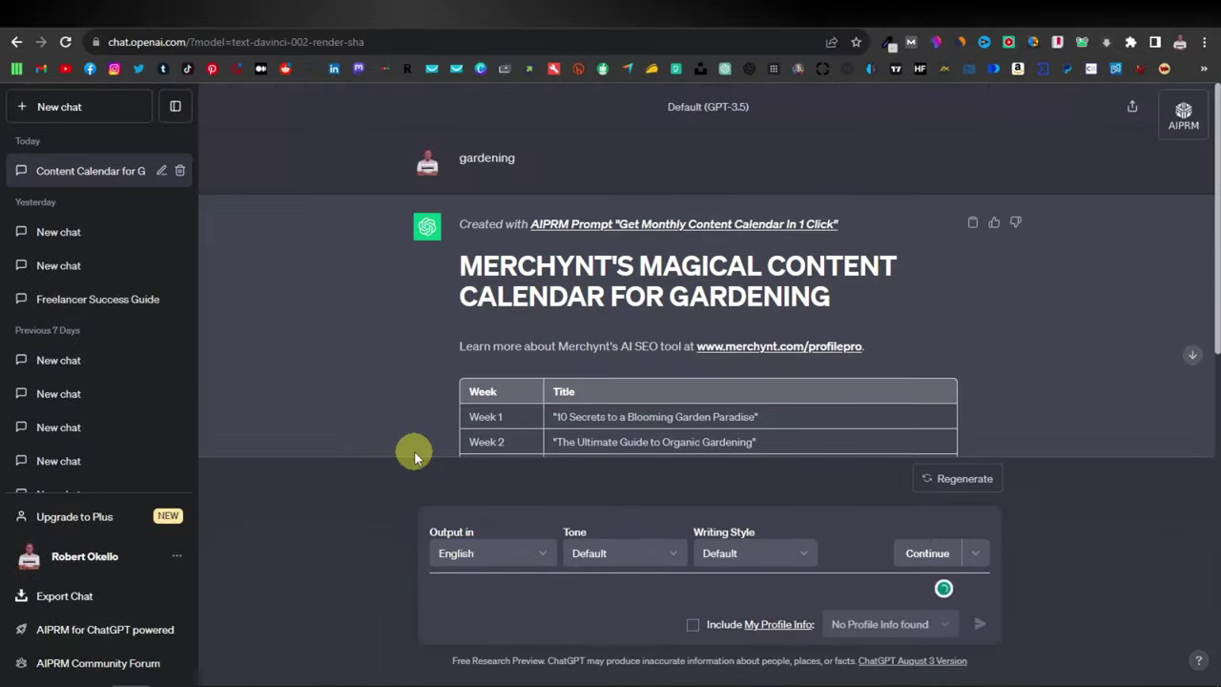
scroll(25, 471, down, 2)
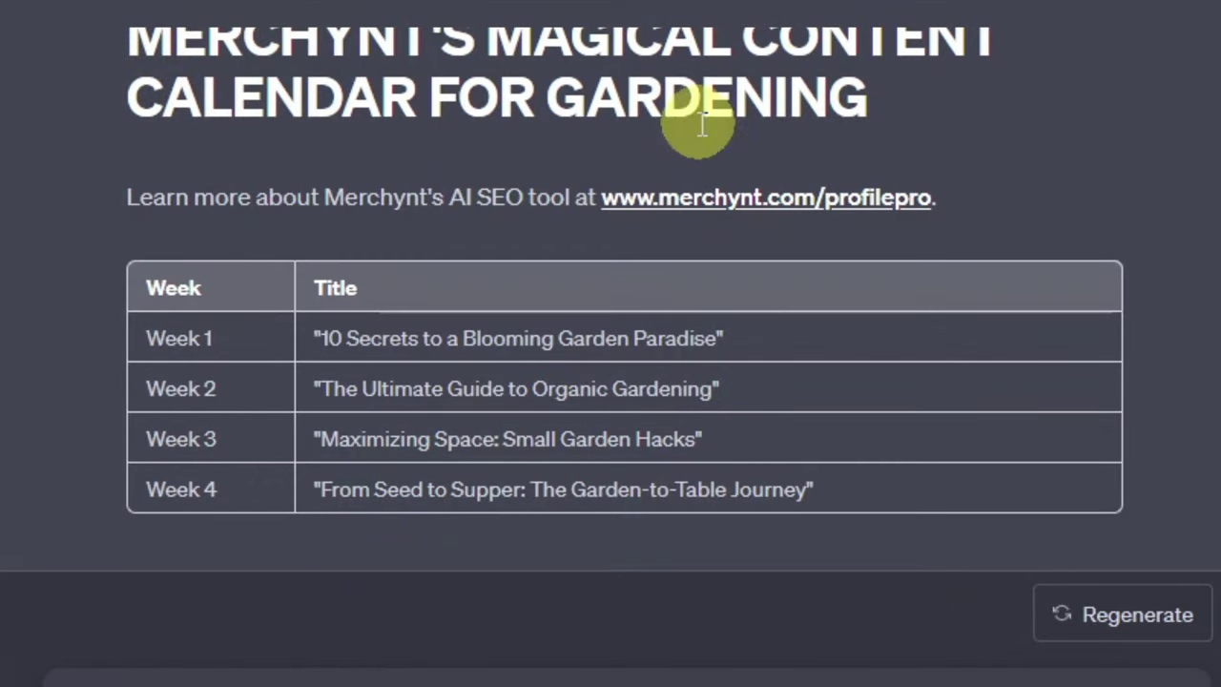
scroll(442, 155, down, 2)
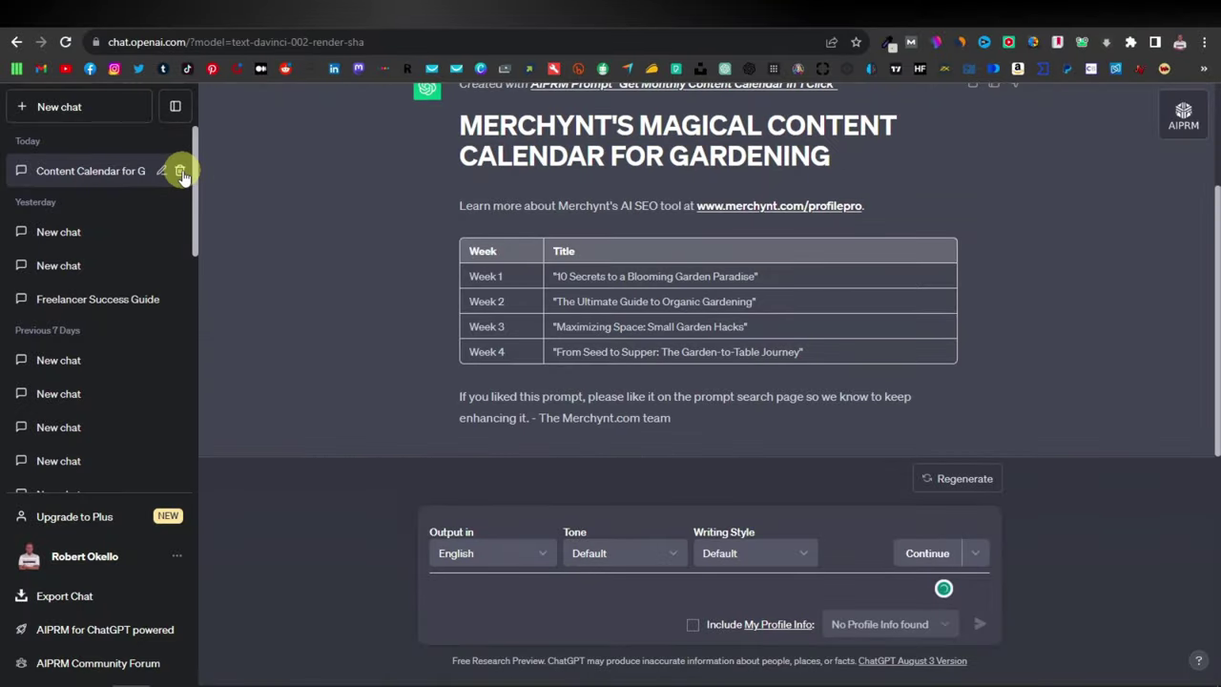
Step: Delete the 'Content Calendar for Gardening' chat, then rerun the monthly calendar card with 'gardening'
click(180, 172)
click(735, 425)
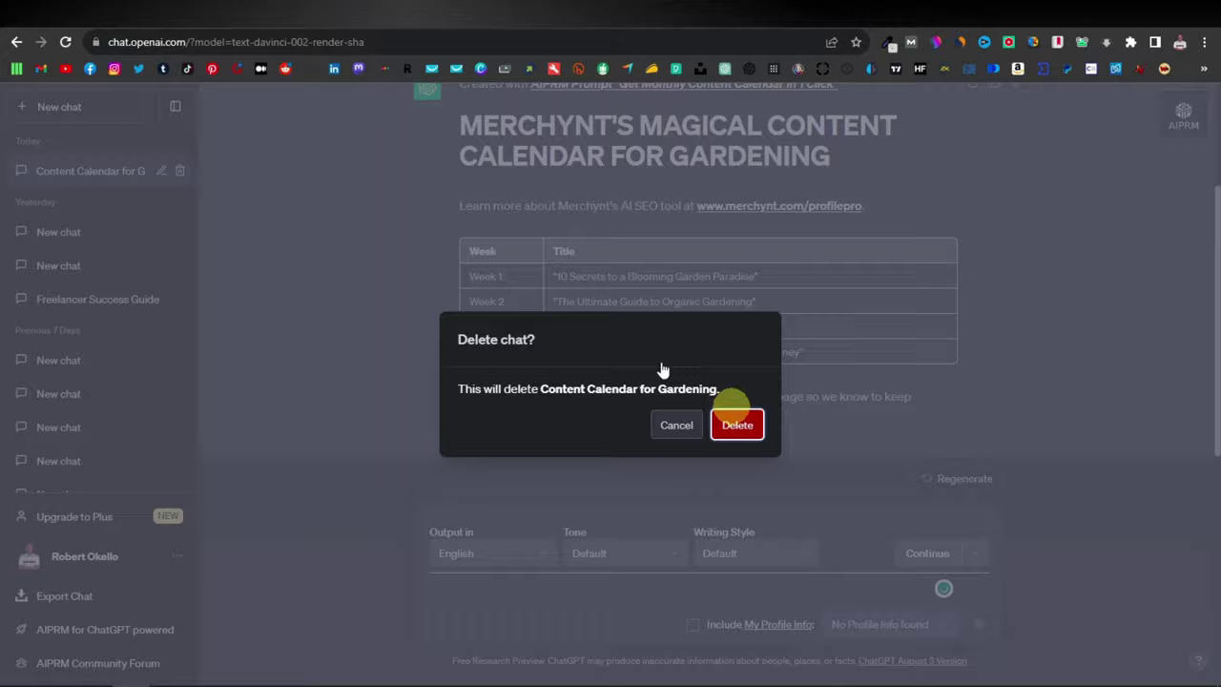
scroll(396, 277, up, 5)
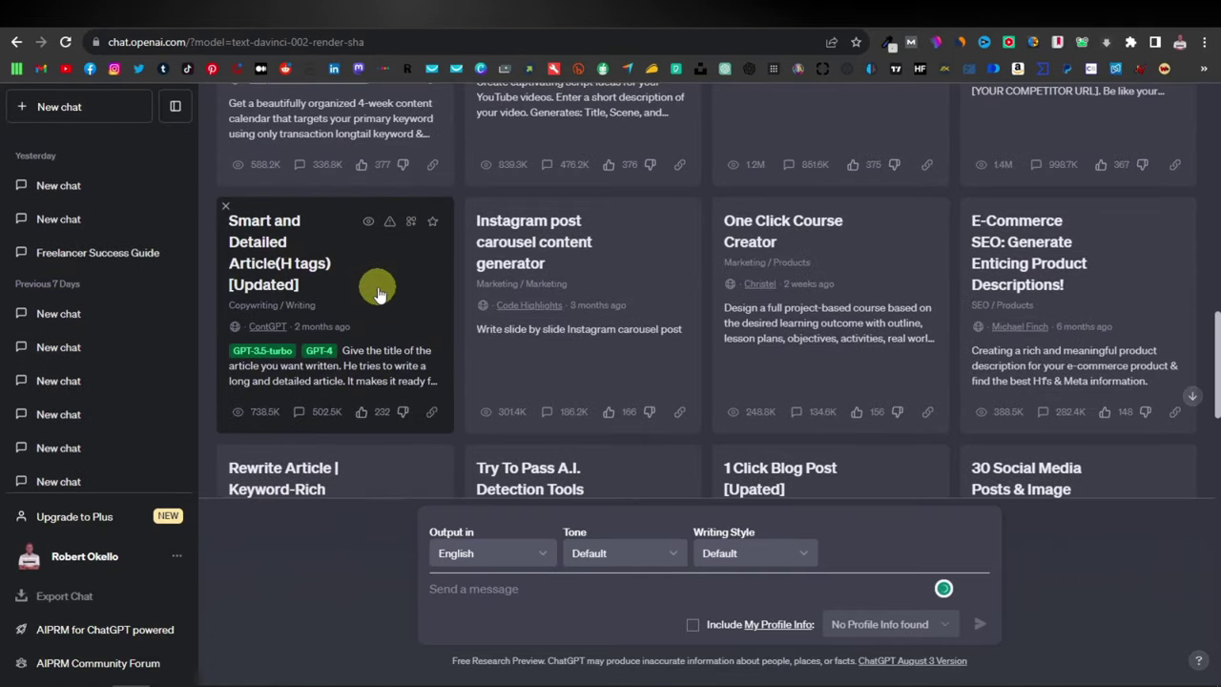
click(373, 292)
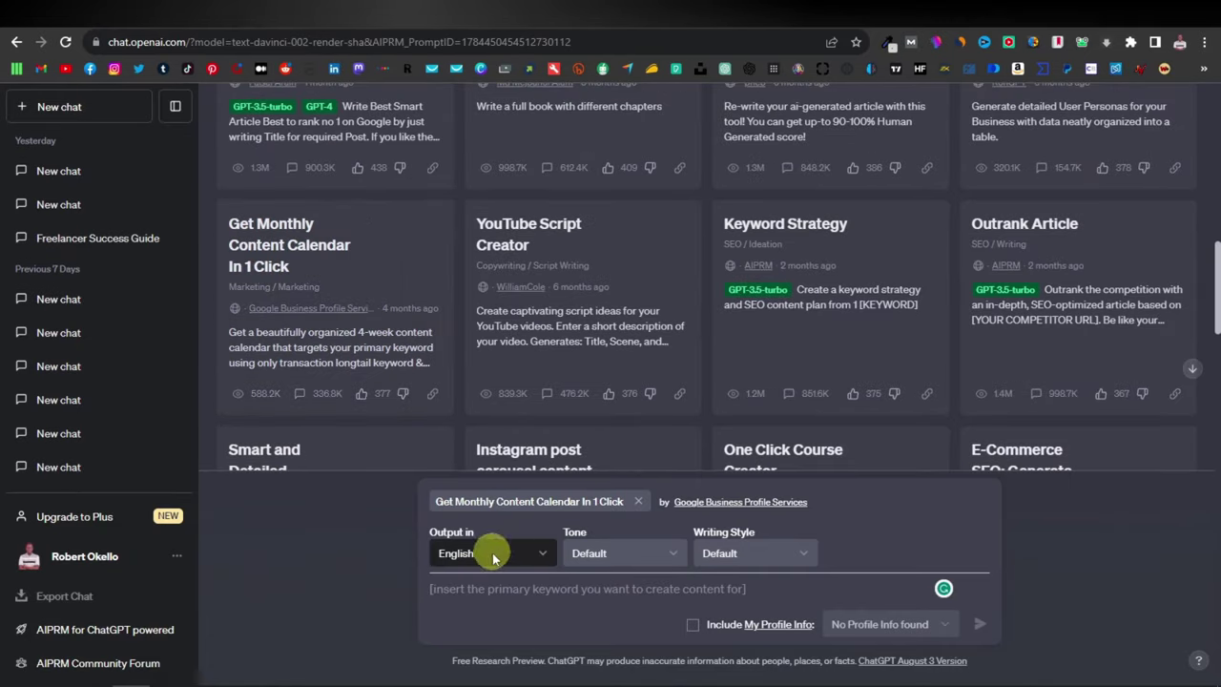
text(gardening)
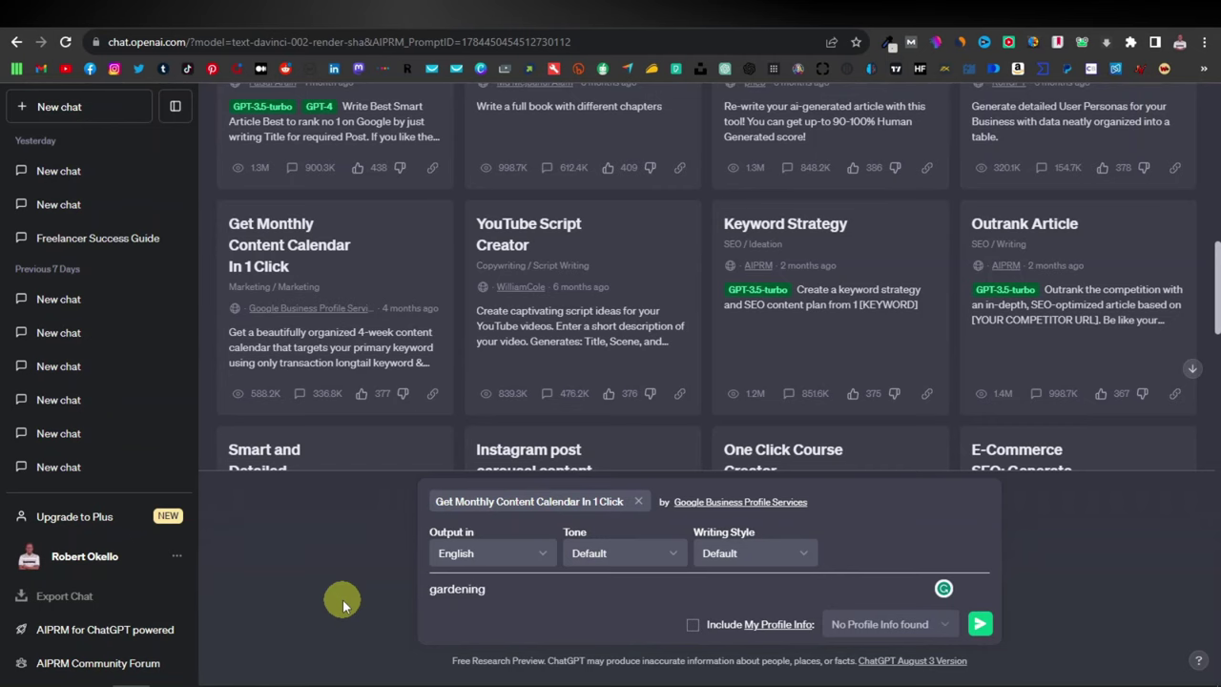
key(Return)
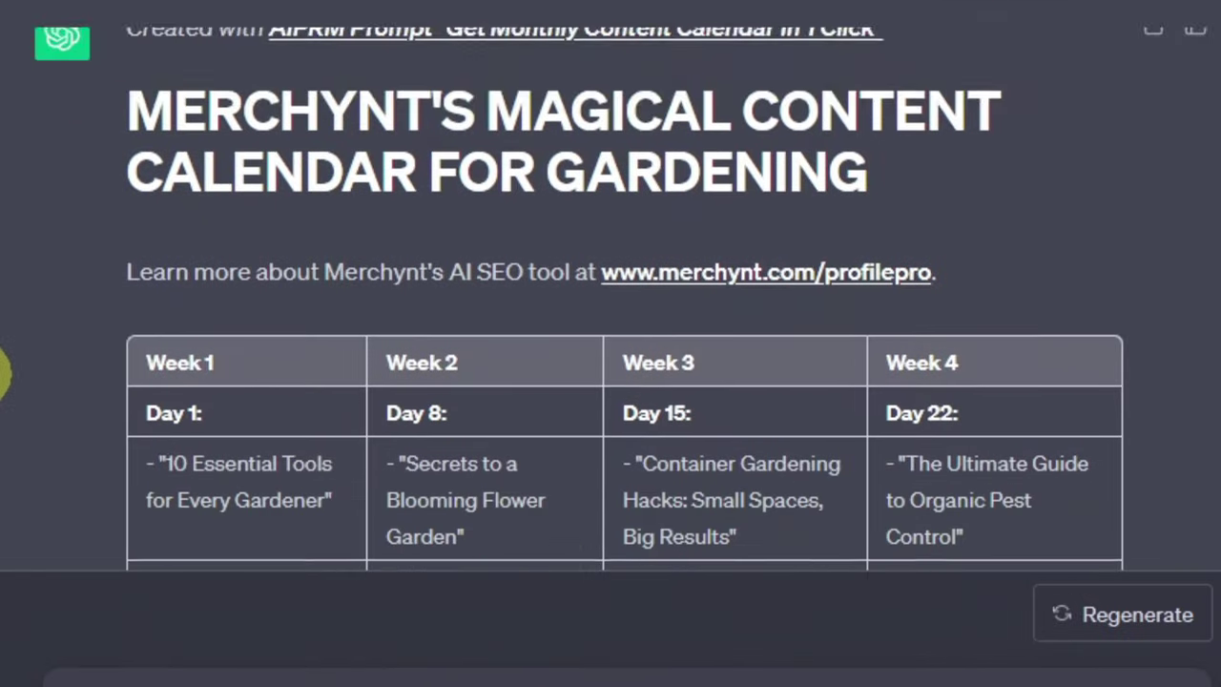
Step: Review the Week 1–4 table of 28 daily titles, starting with '10 Essential Tools for Every Gardener'
scroll(405, 381, down, 2)
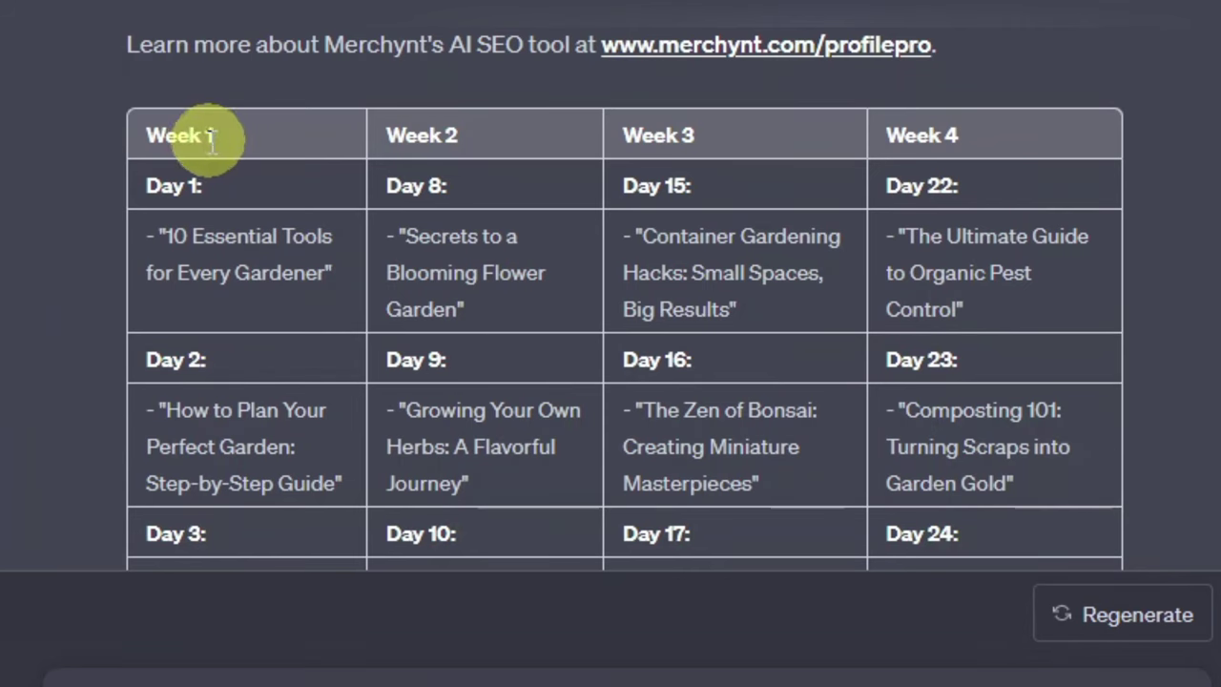
scroll(210, 136, down, 2)
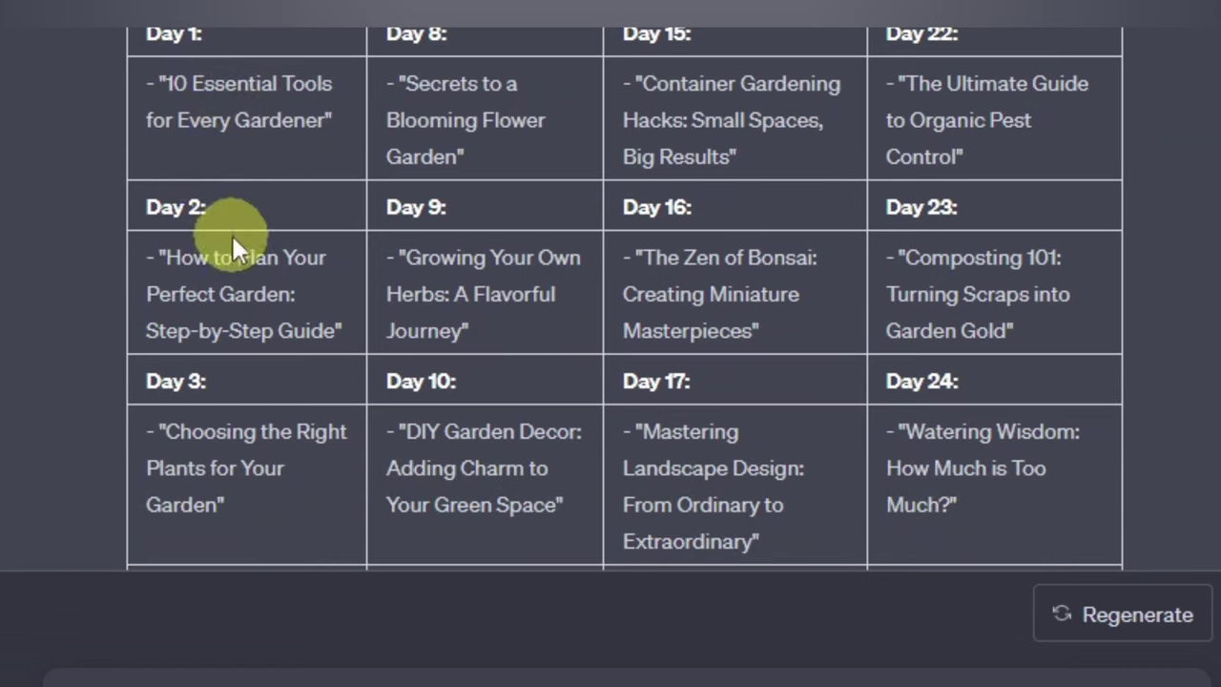
scroll(232, 322, down, 12)
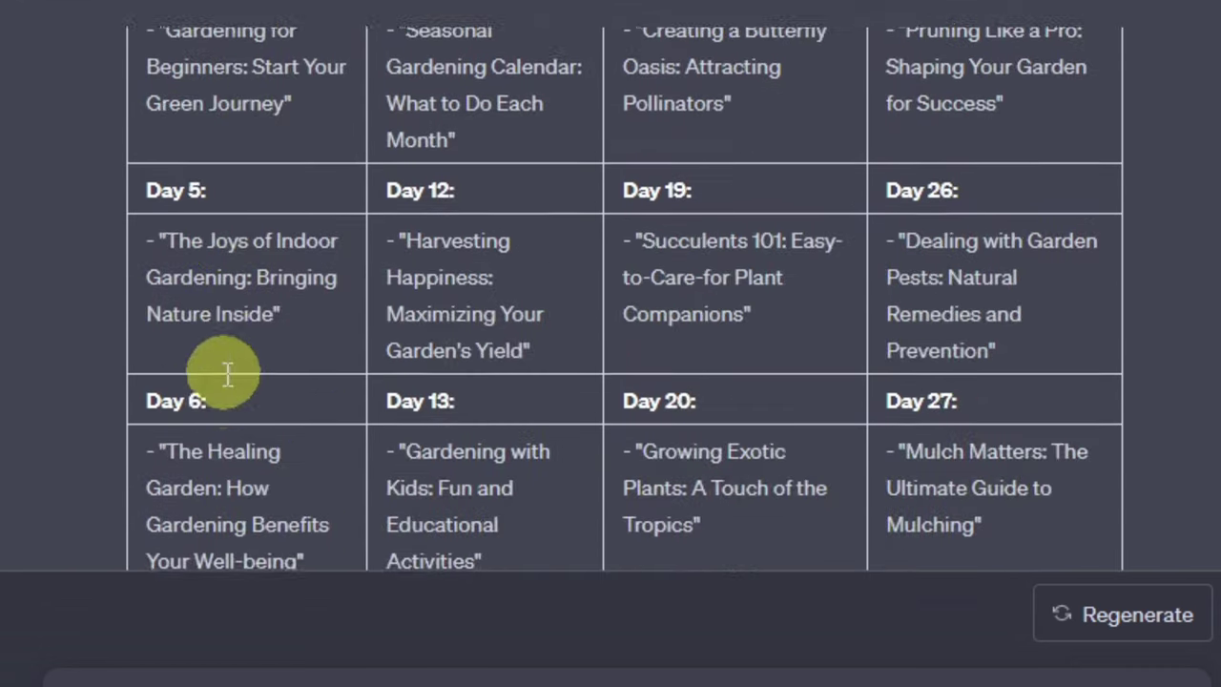
scroll(238, 381, up, 12)
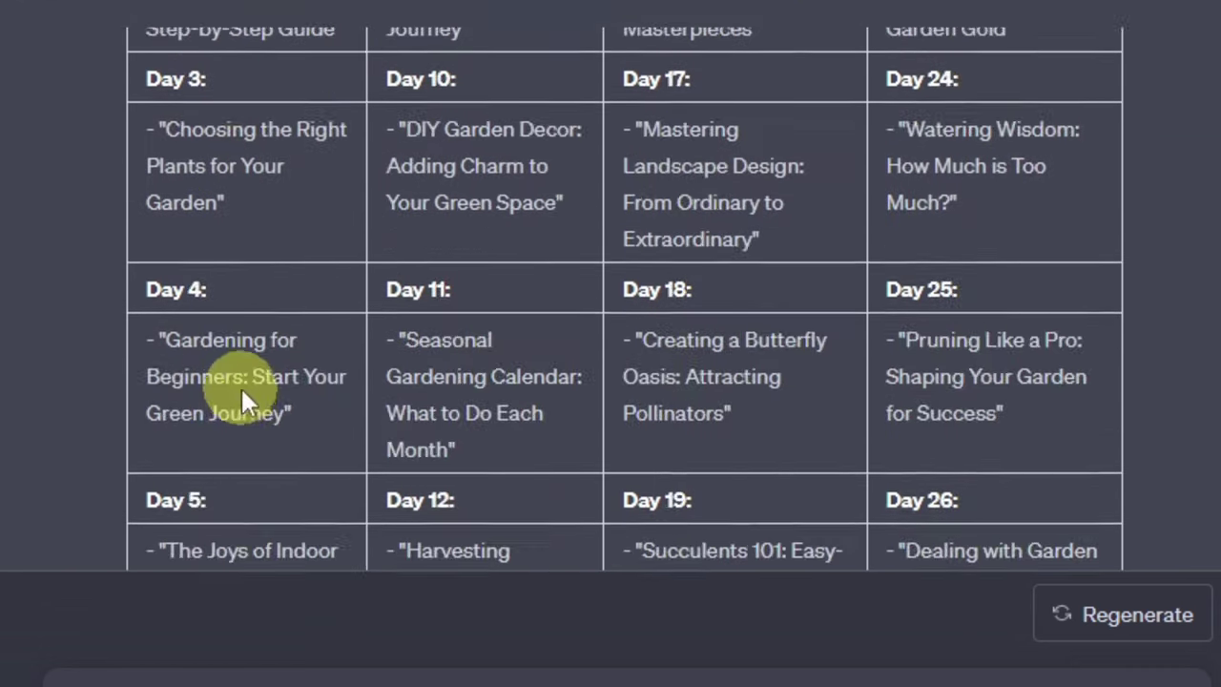
scroll(474, 217, down, 2)
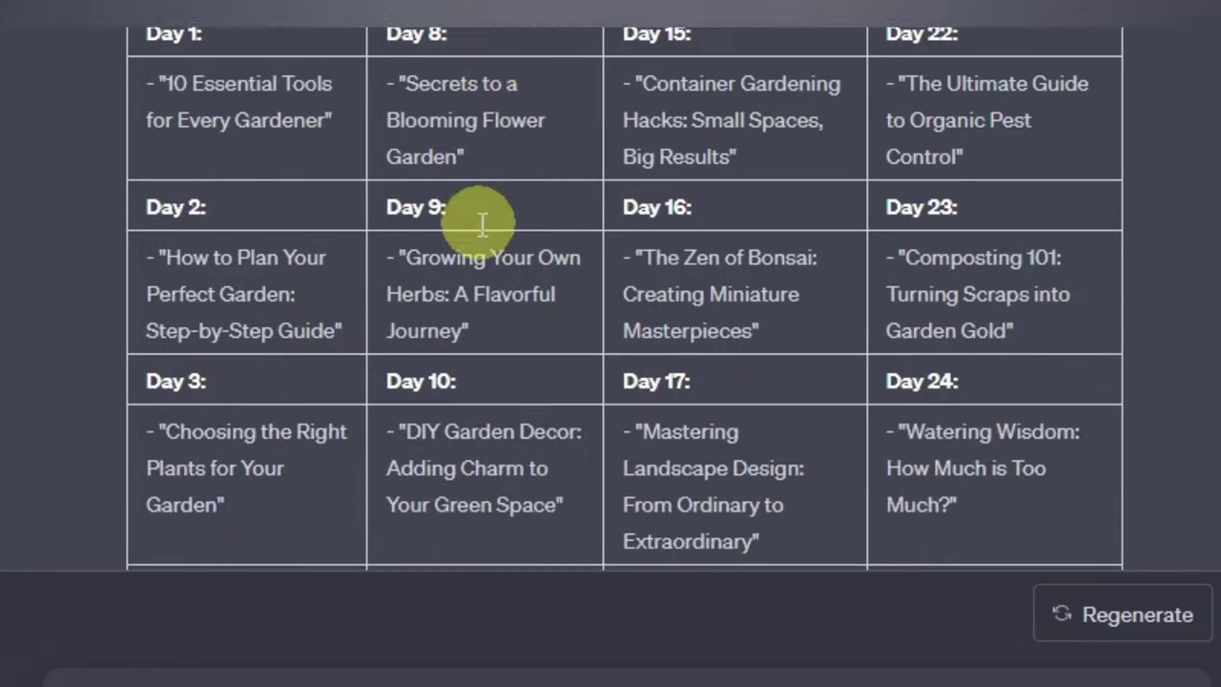
scroll(483, 223, up, 2)
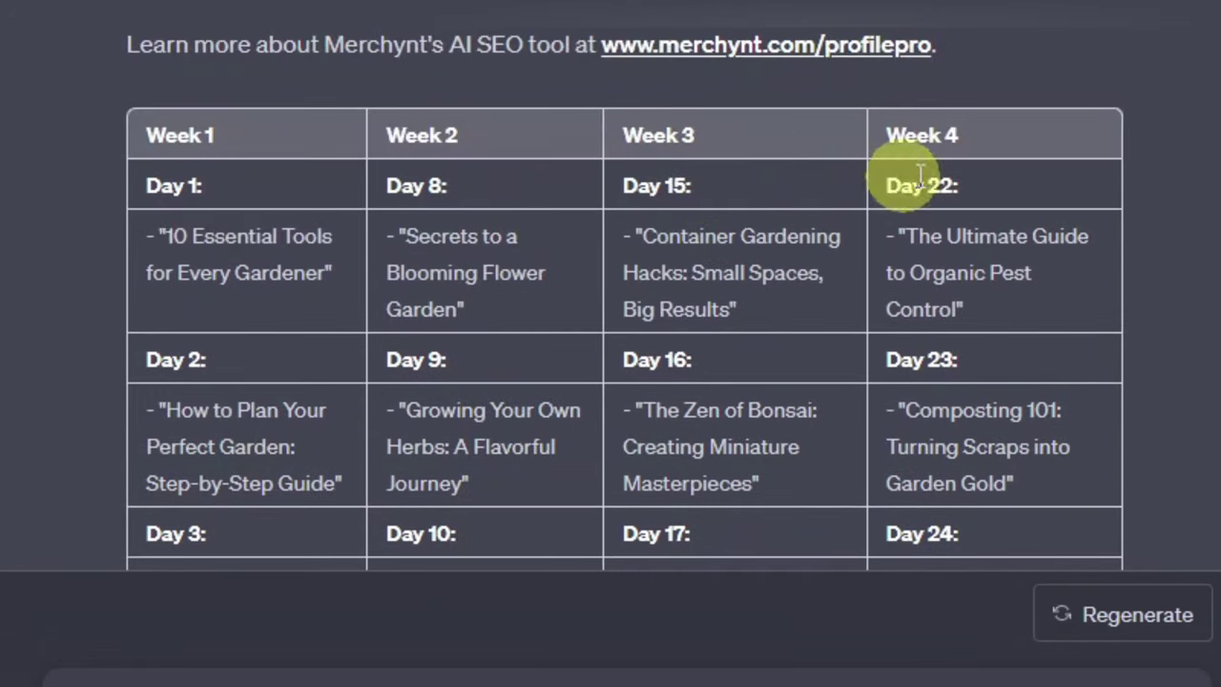
scroll(655, 218, down, 9)
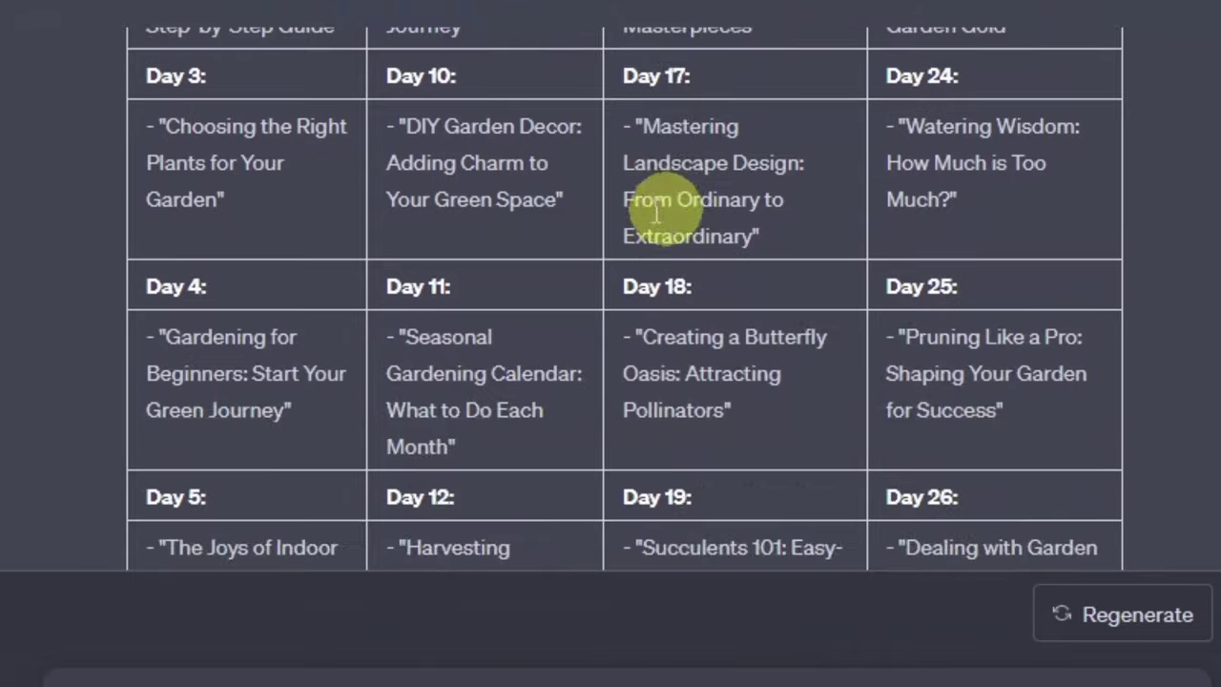
scroll(495, 209, down, 4)
scroll(494, 209, down, 1)
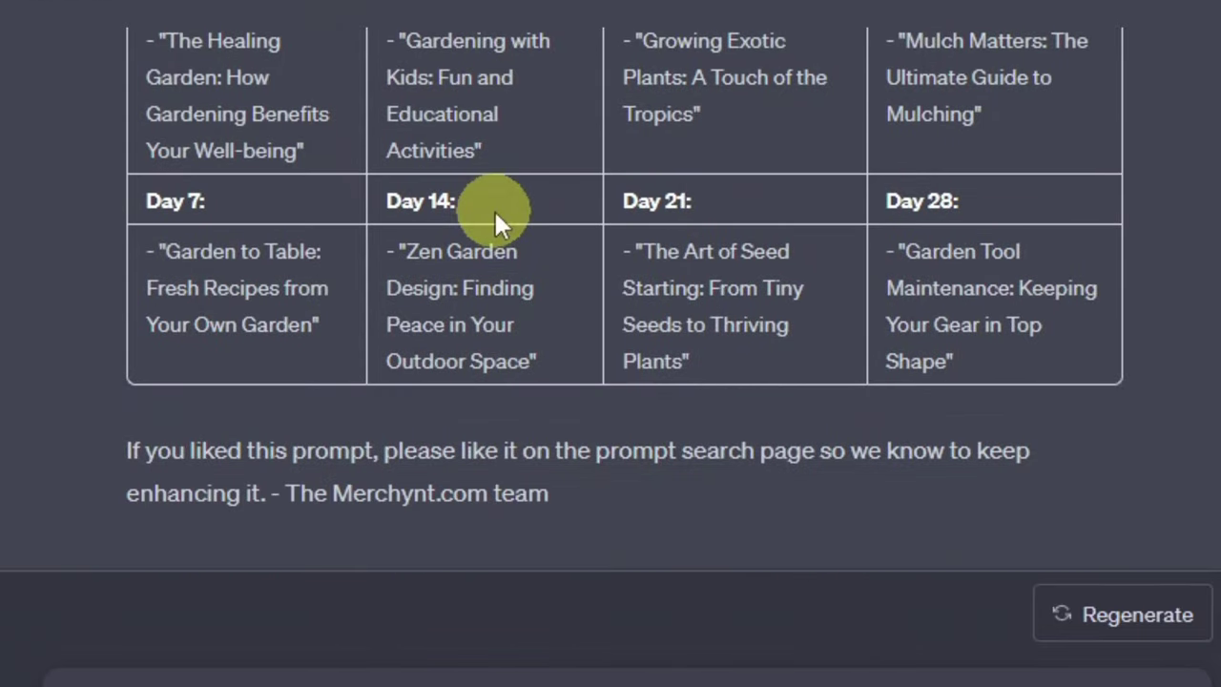
scroll(684, 300, up, 12)
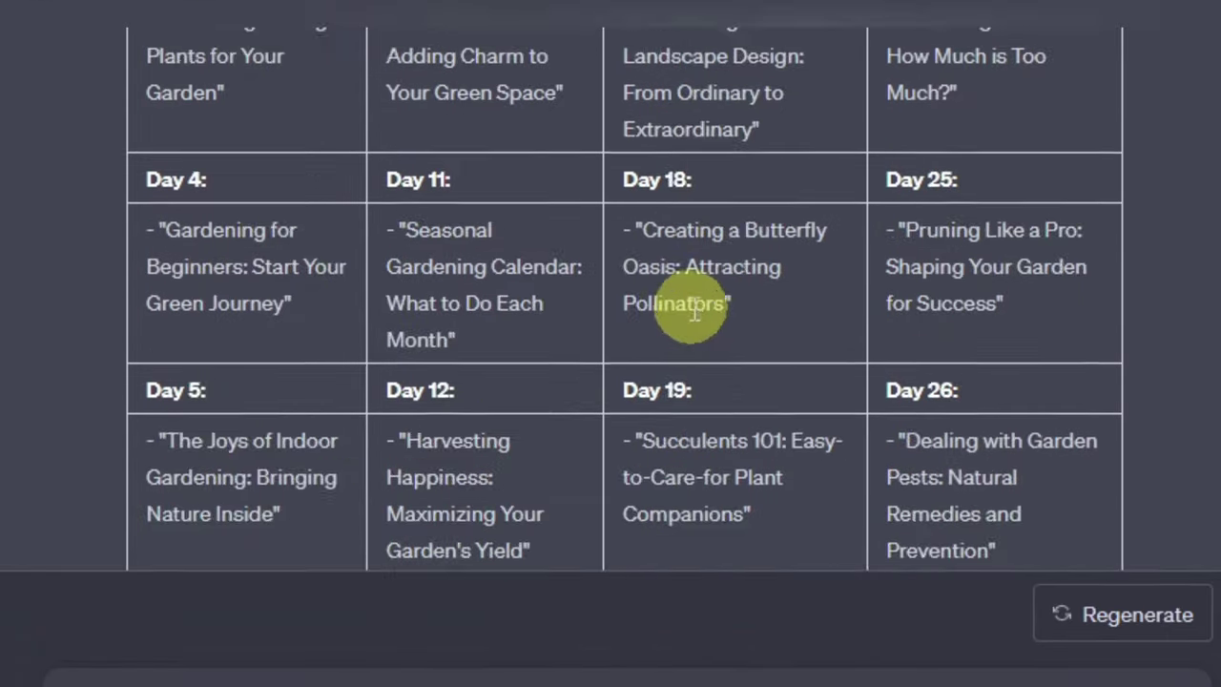
scroll(692, 305, up, 3)
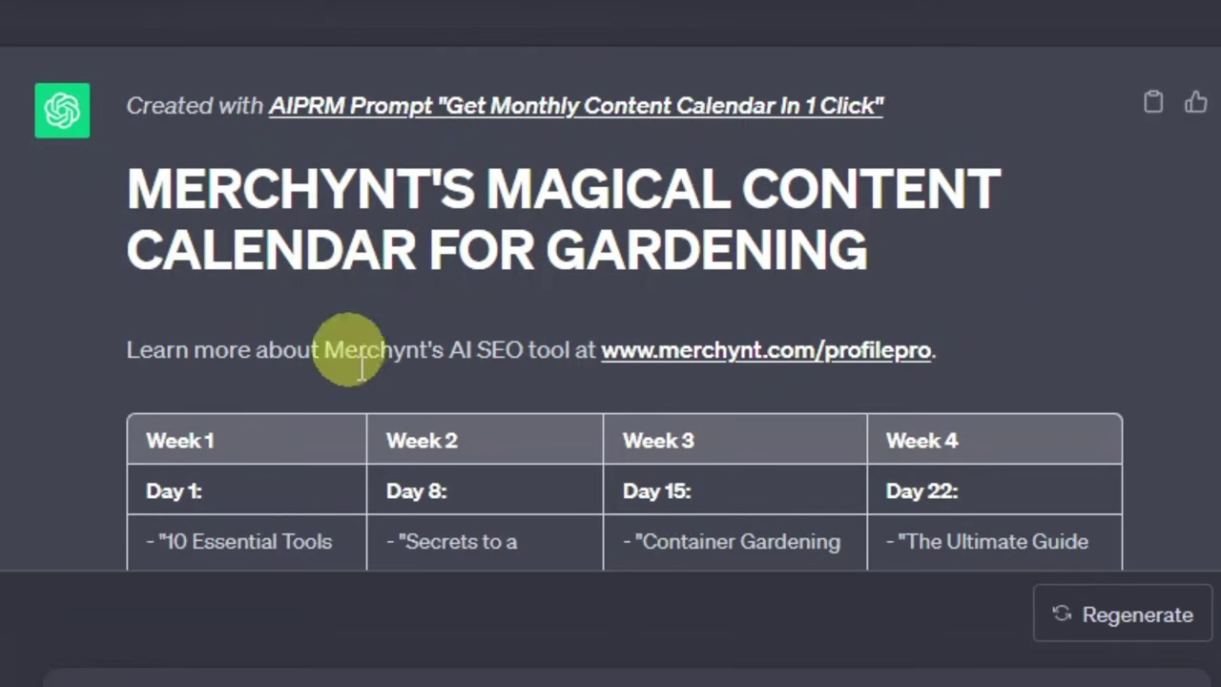
scroll(286, 306, down, 4)
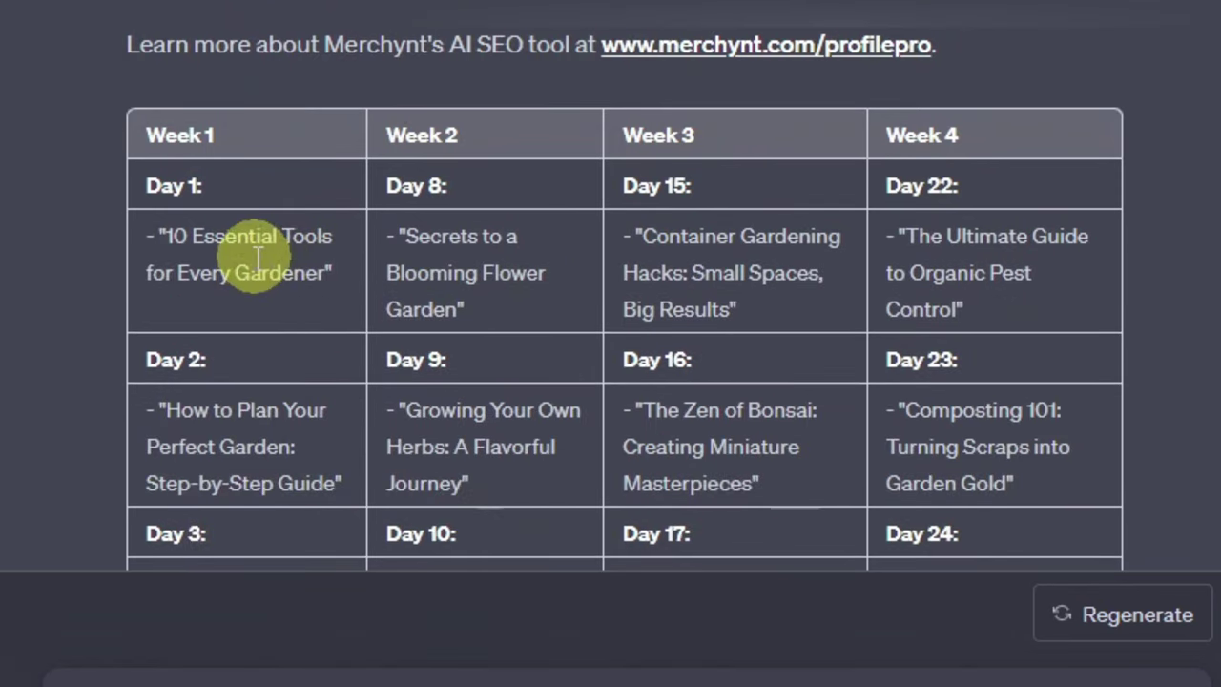
scroll(258, 252, down, 3)
scroll(258, 256, up, 3)
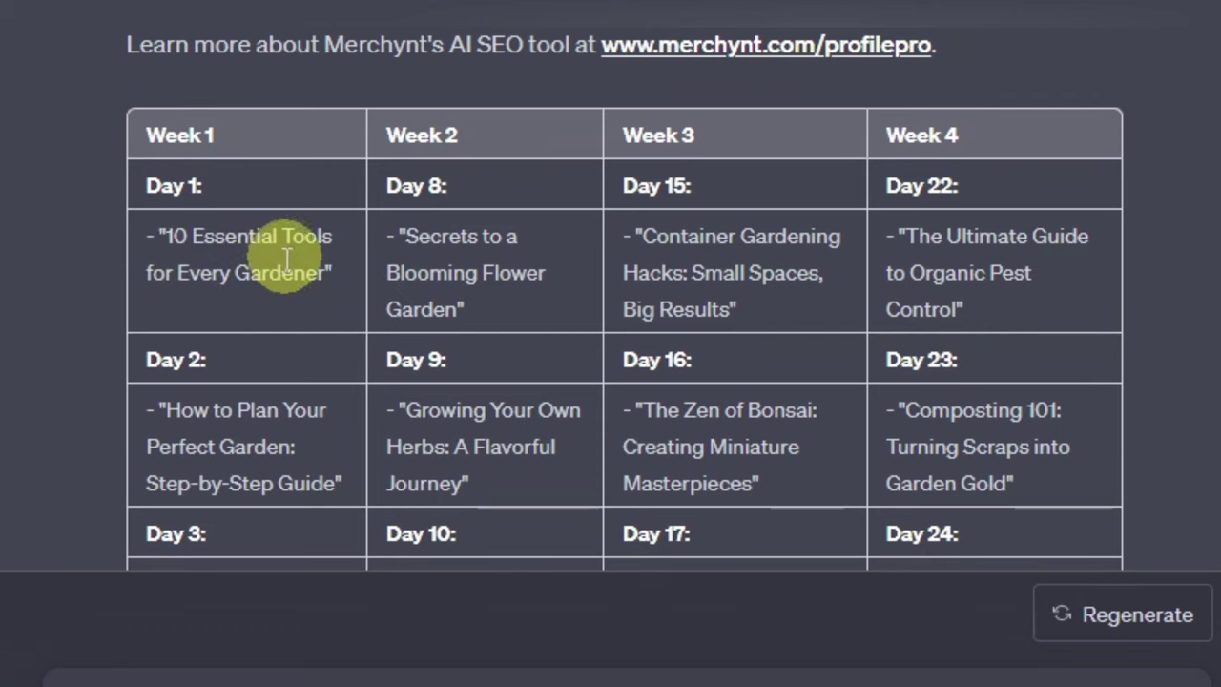
Step: Copy the Day 1 title '10 Essential Tools for Every Gardener' into the message box
drag(164, 239, 315, 274)
right_click(220, 276)
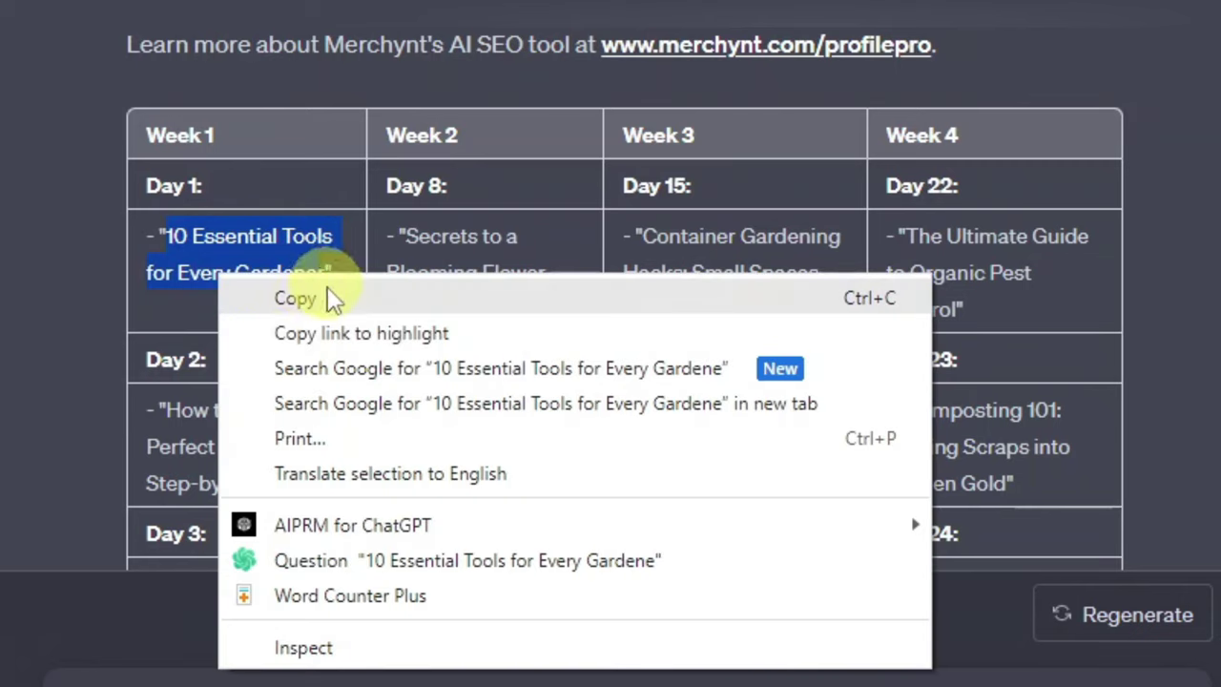
click(304, 299)
click(175, 506)
right_click(172, 505)
click(341, 273)
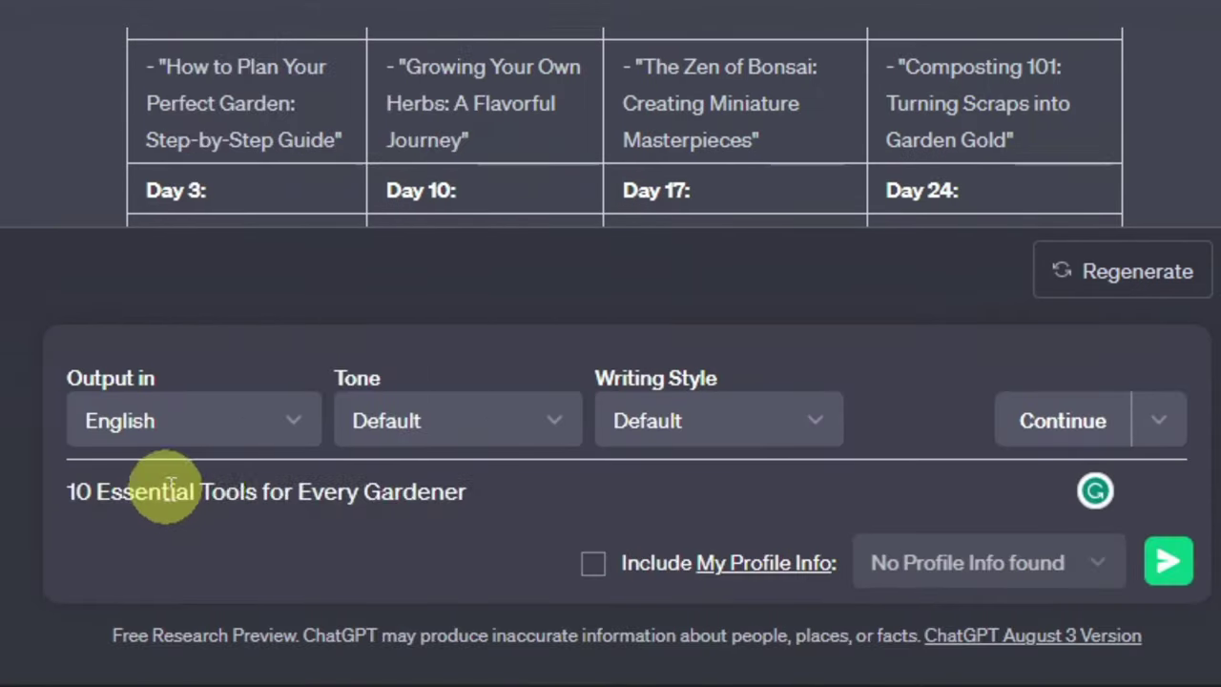
Step: Replace it with 'write me an article on 10 Essential Tools for Every Gardener' and send
drag(486, 494, 100, 509)
key(ctrl+c)
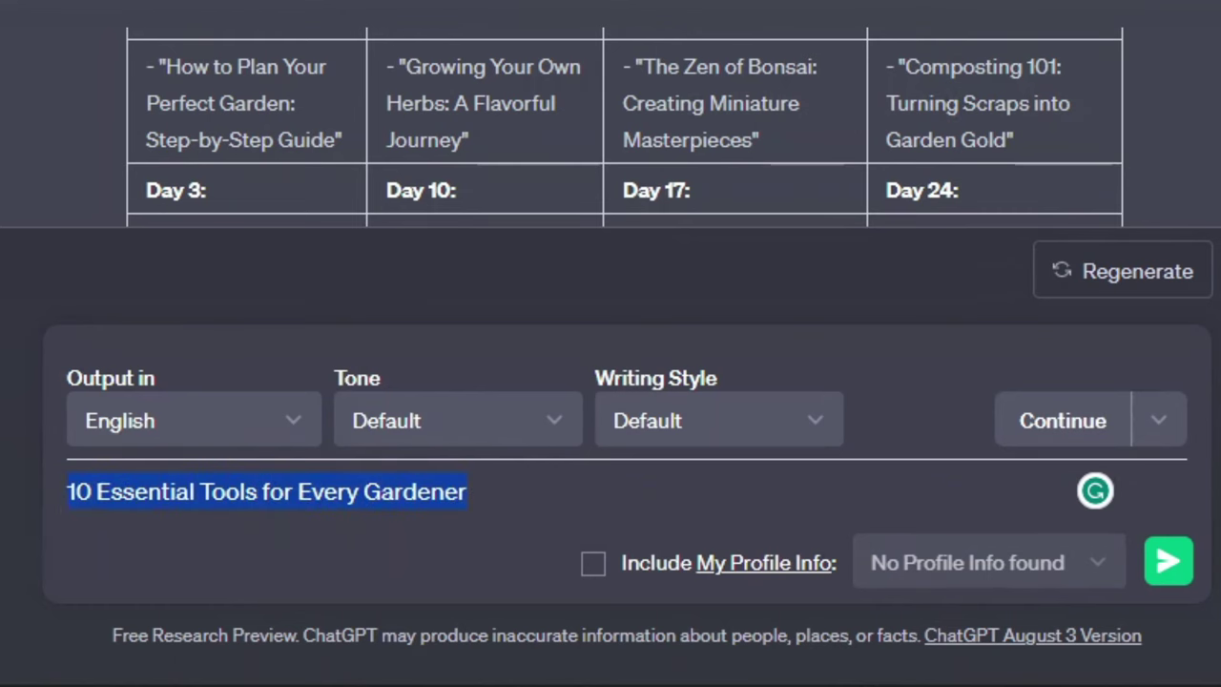
text(write me an article on)
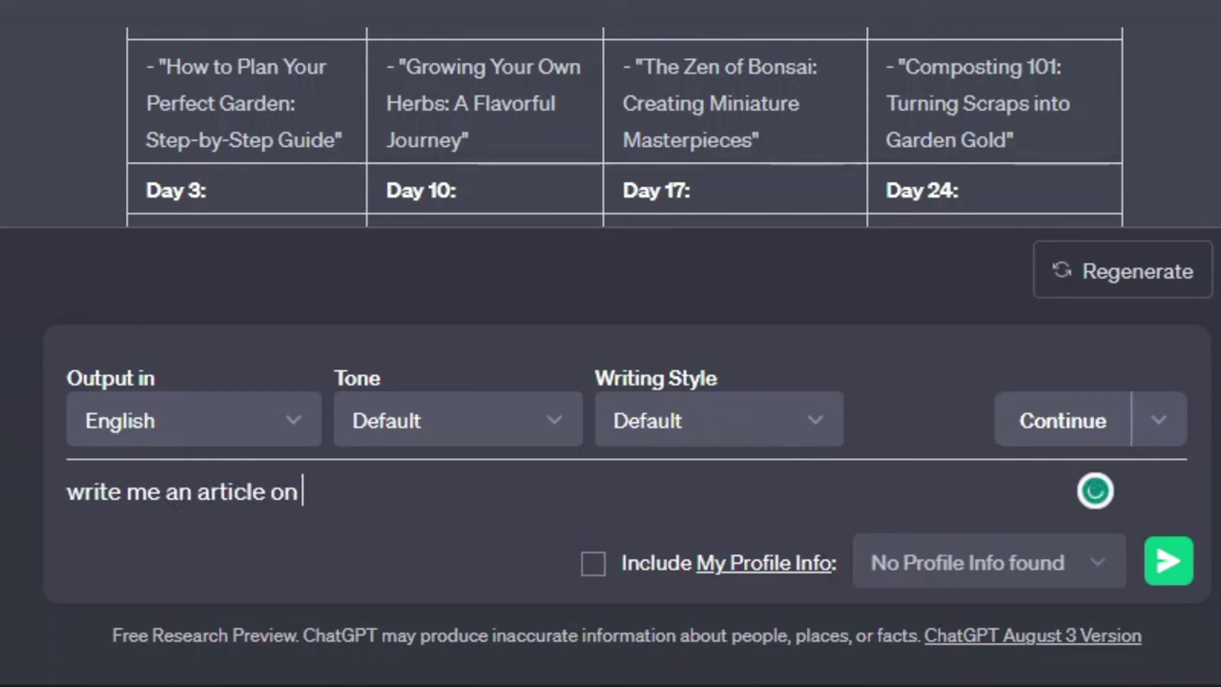
text(10 Essential Tools for Every Gardener)
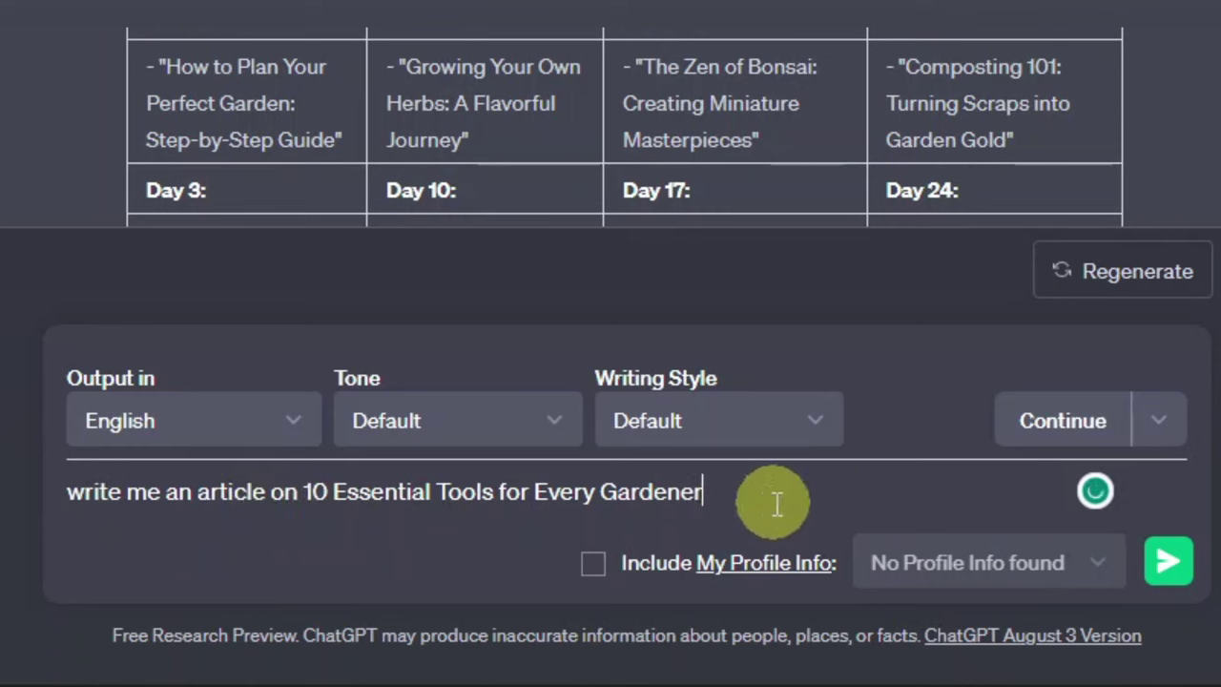
key(Return)
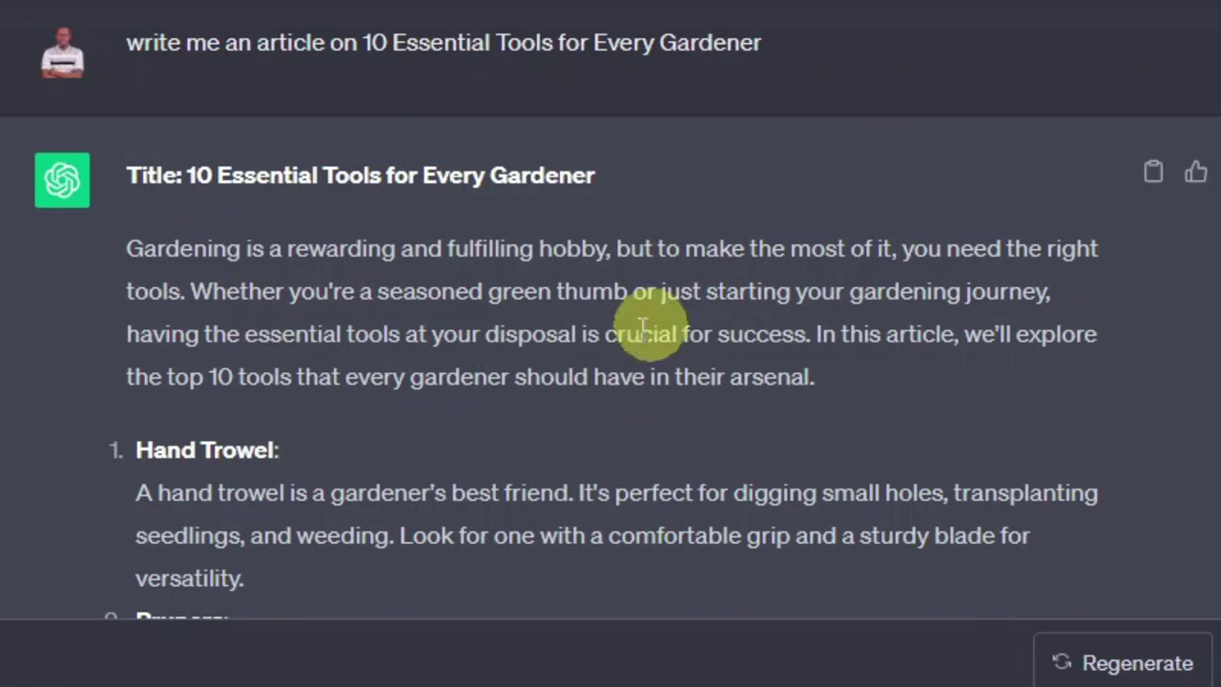
scroll(308, 322, down, 3)
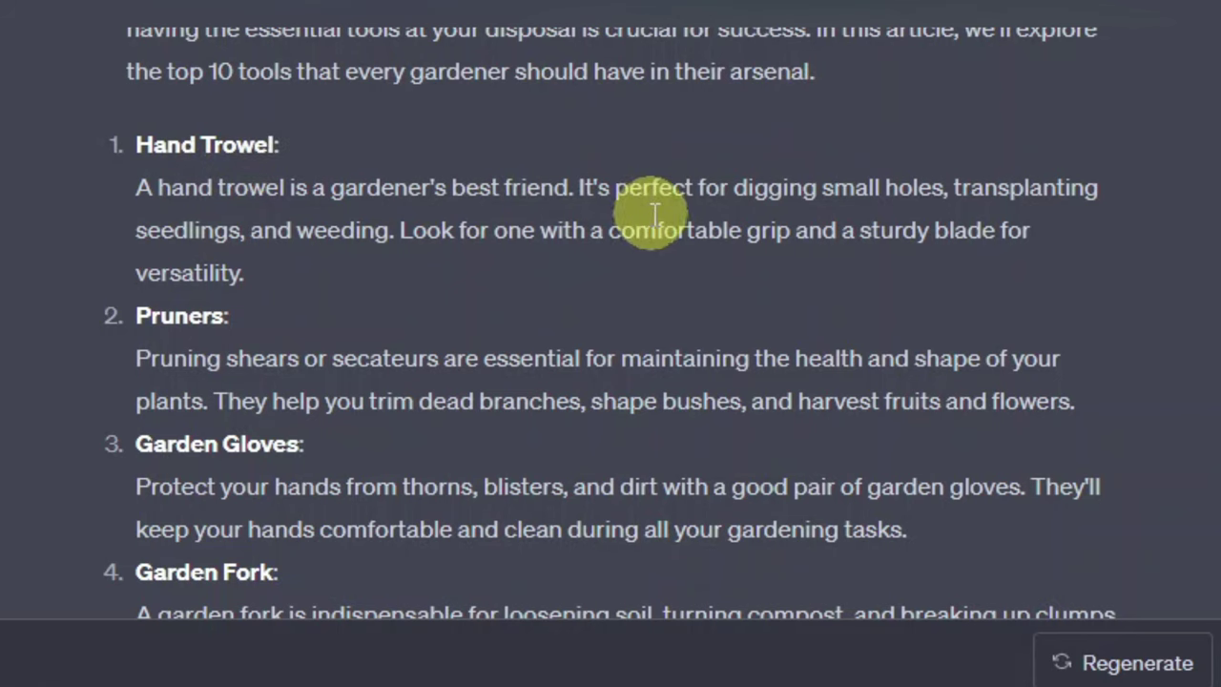
scroll(234, 236, down, 2)
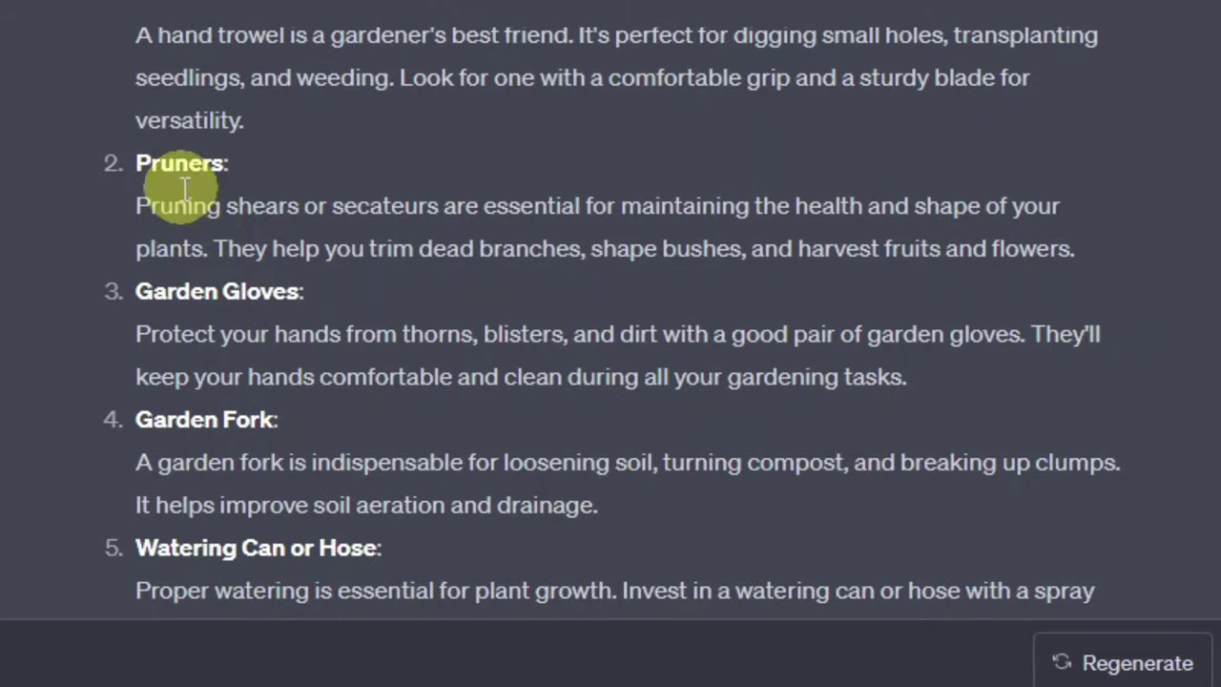
scroll(184, 188, down, 4)
scroll(224, 170, down, 2)
scroll(246, 223, down, 2)
scroll(238, 289, down, 4)
scroll(210, 360, up, 6)
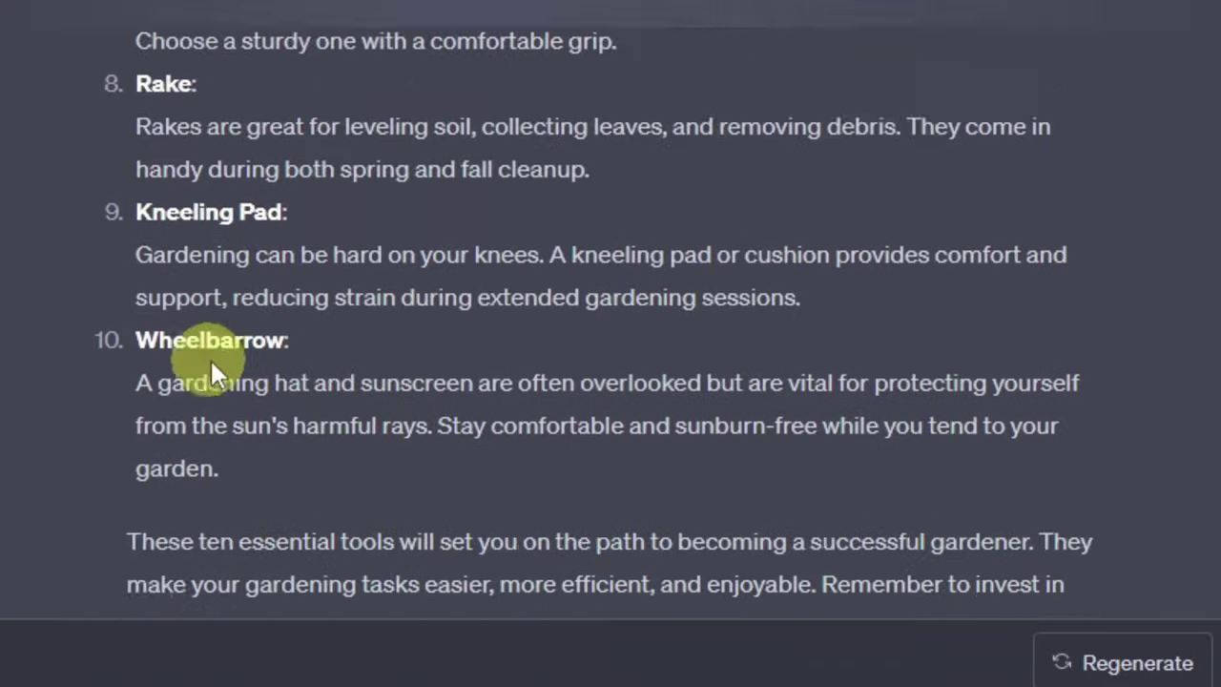
scroll(240, 368, up, 5)
scroll(243, 367, up, 8)
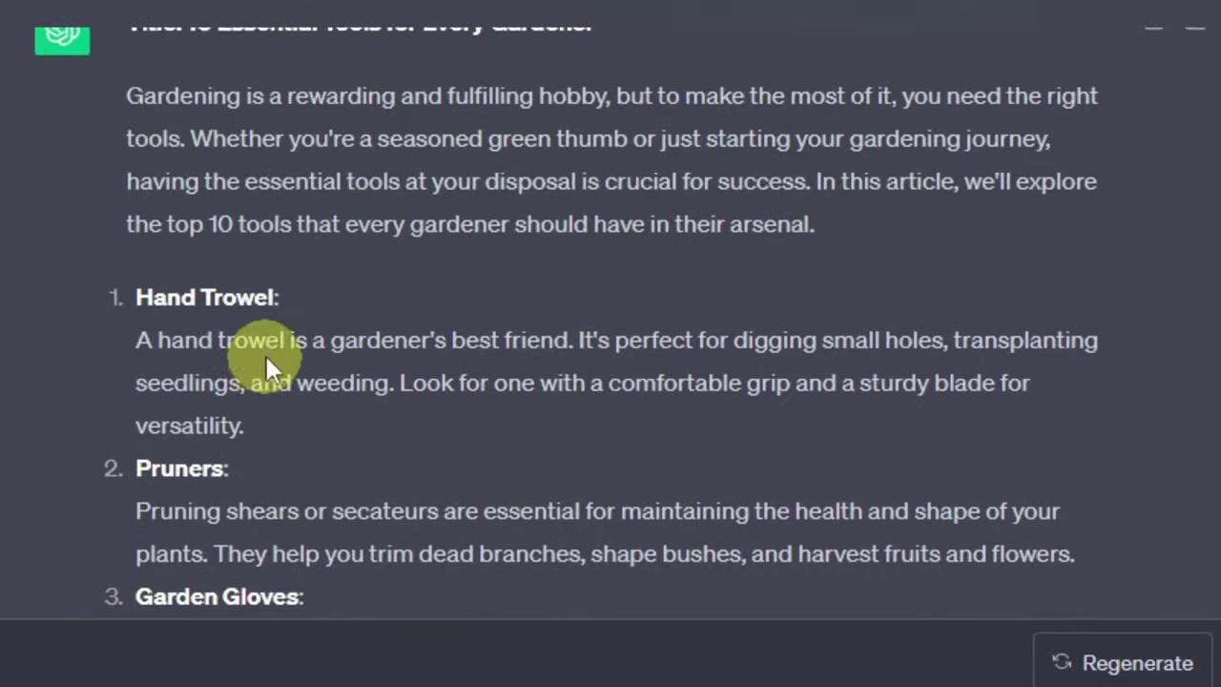
scroll(22, 245, up, 10)
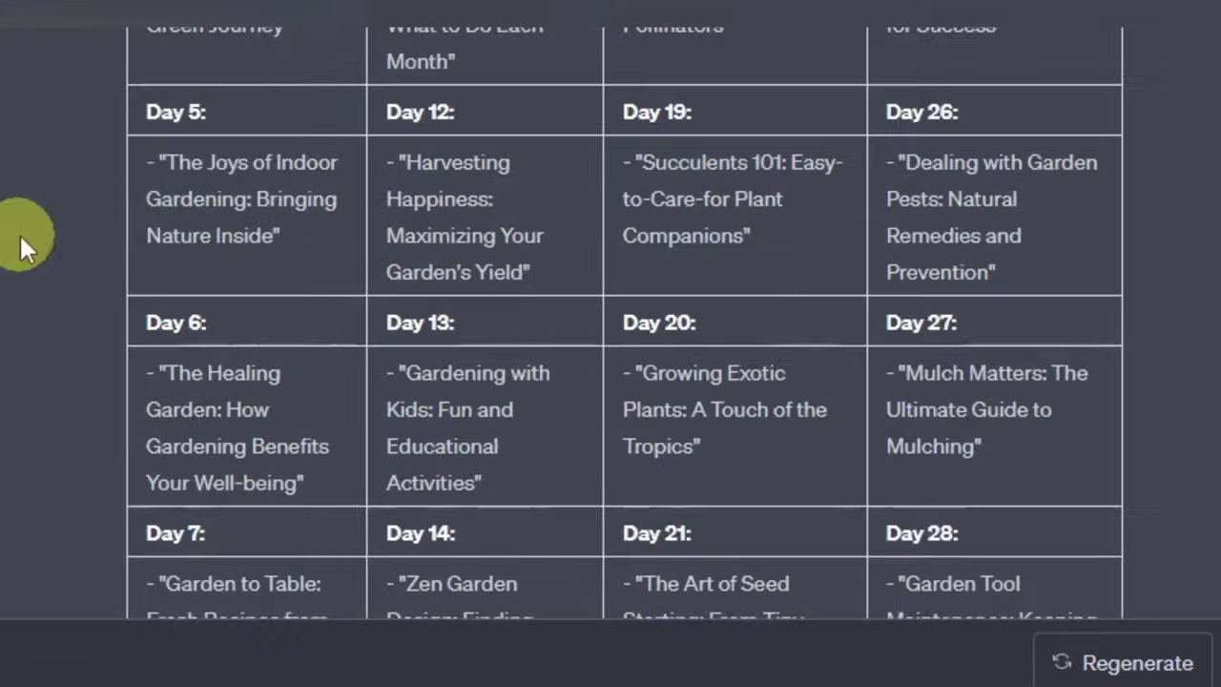
scroll(96, 101, up, 5)
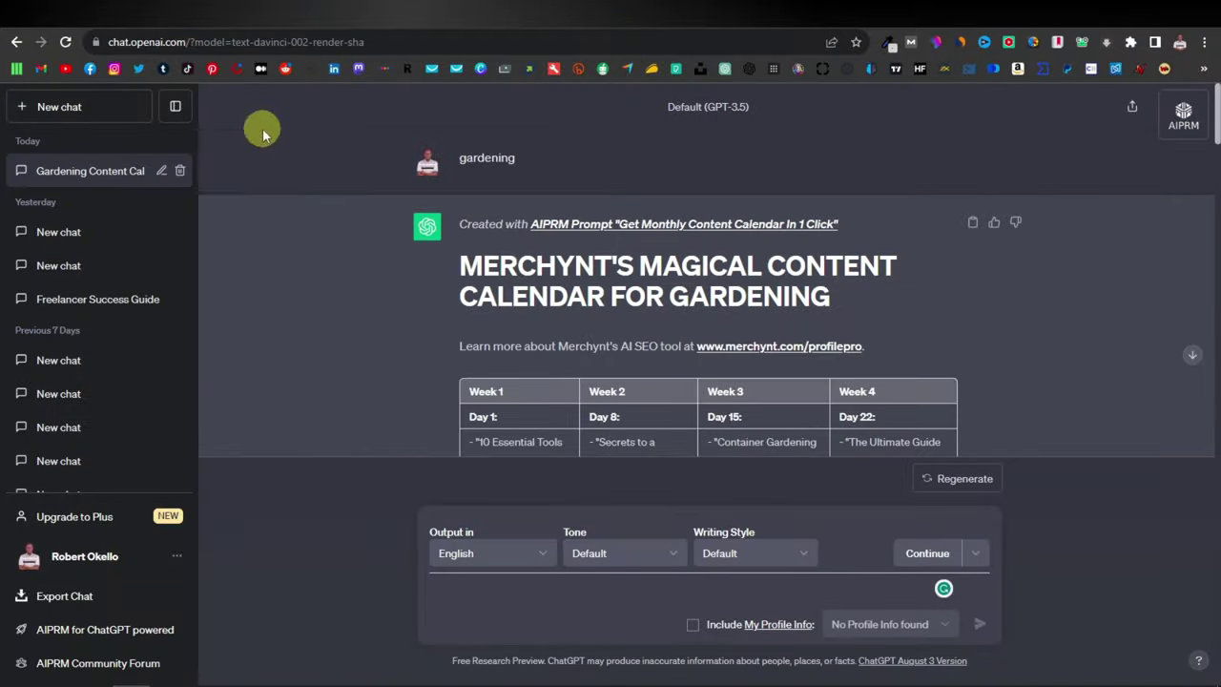
Step: In a new chat, run 'Fully SEO Optimized Article including FAQ's' with the pasted tools title as keyword
click(60, 107)
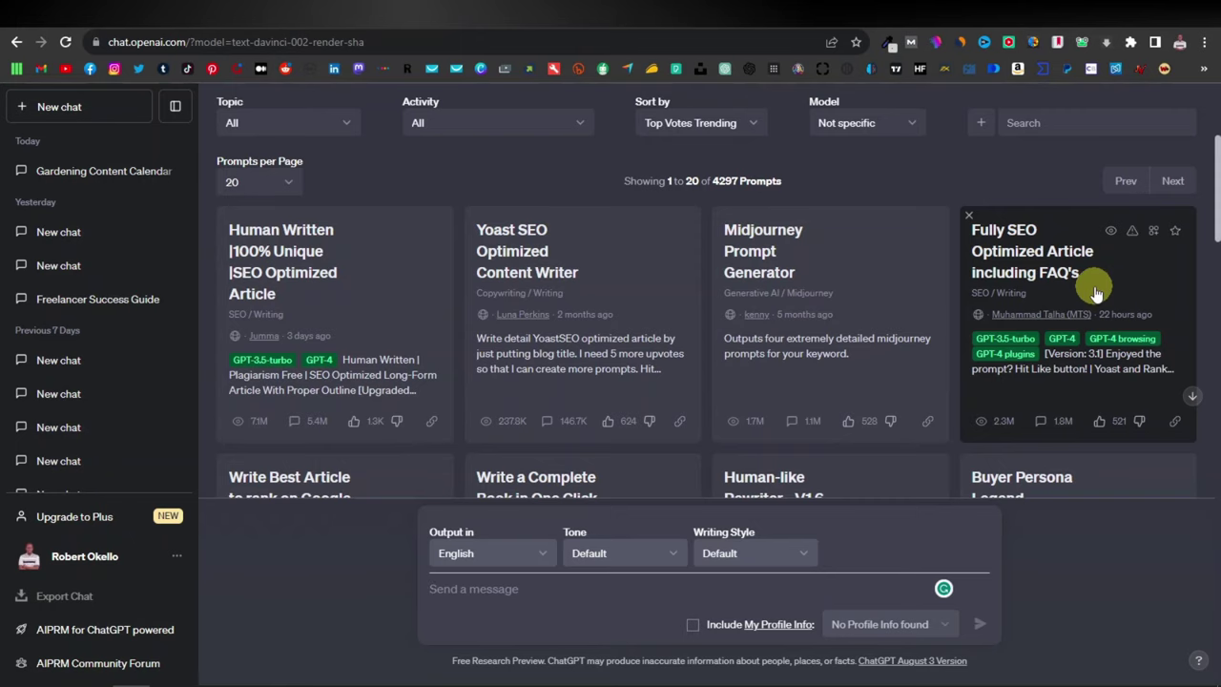
click(1097, 292)
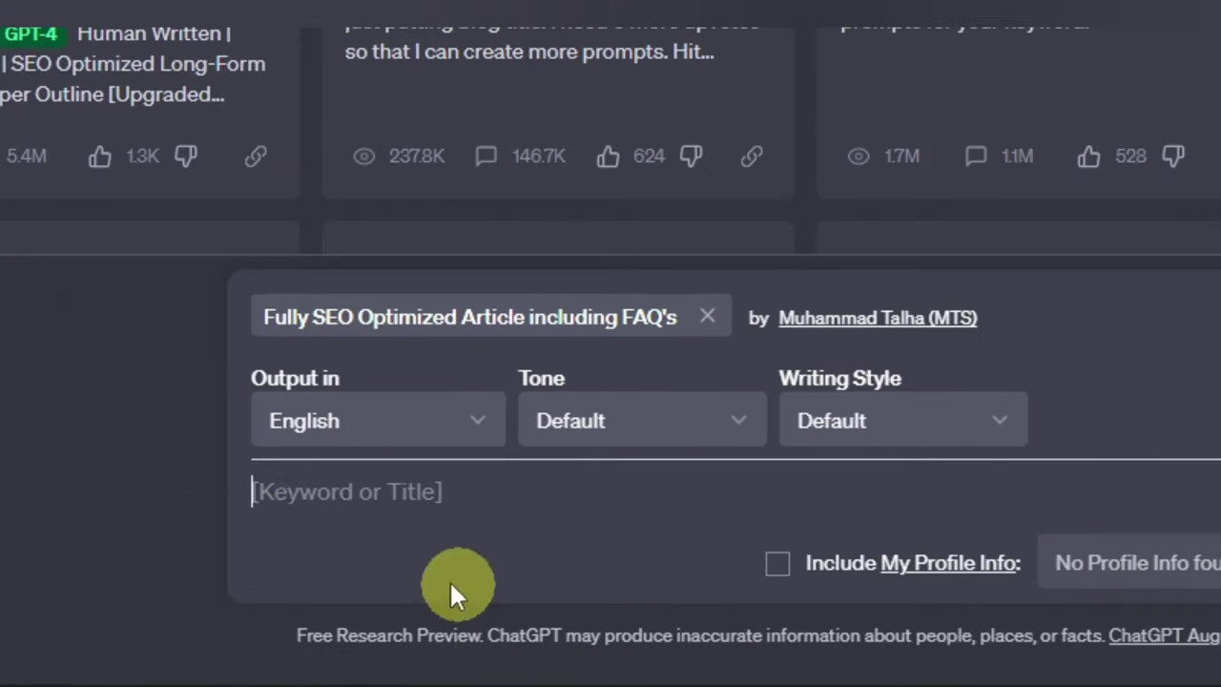
right_click(325, 500)
click(386, 257)
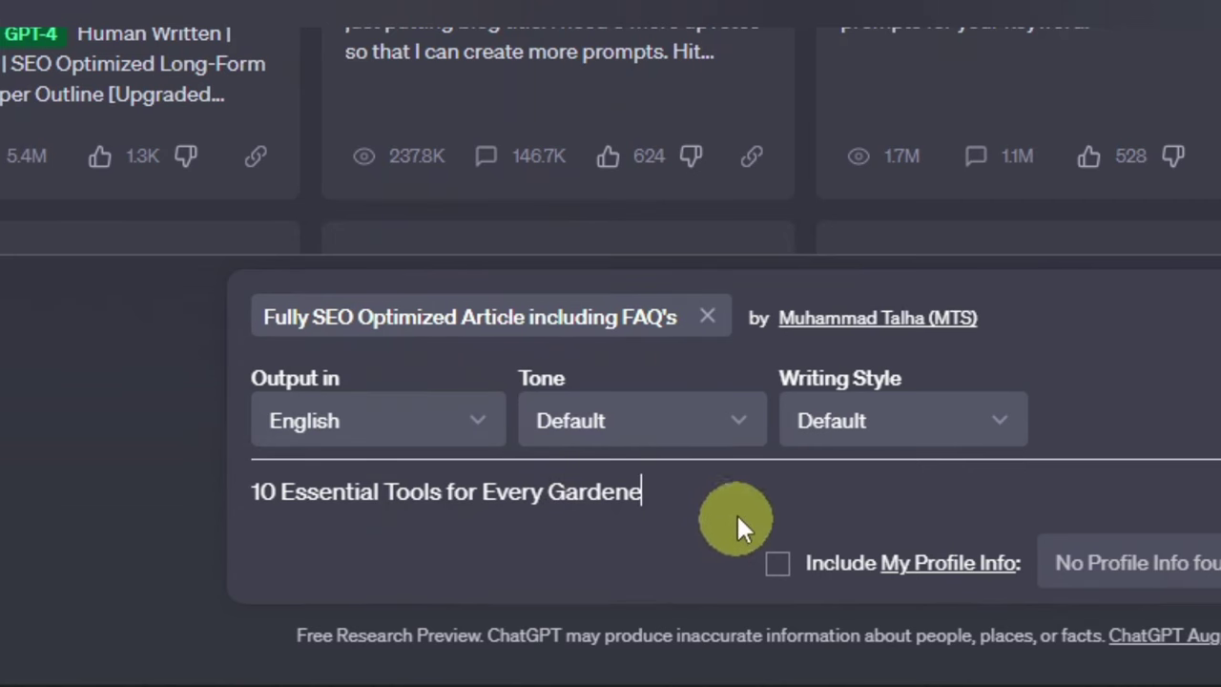
text(r)
key(Return)
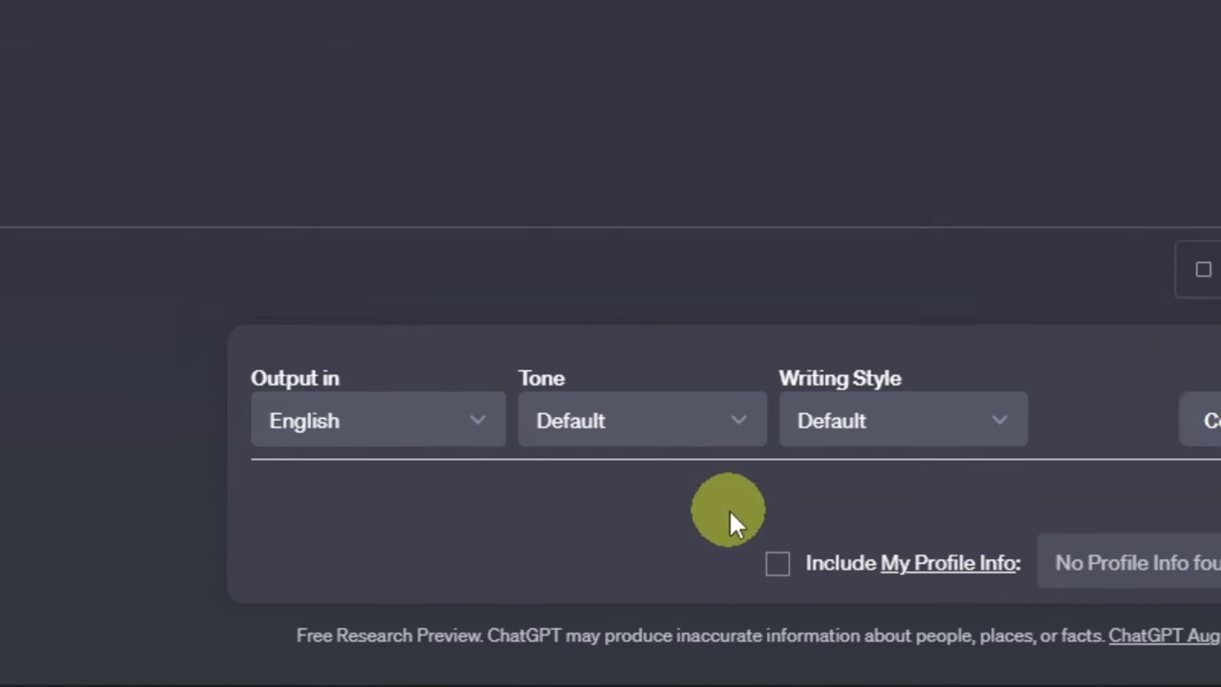
Step: Select the SEO meta description and review the tool sections from Garden Spade through the FAQs
scroll(468, 436, up, 2)
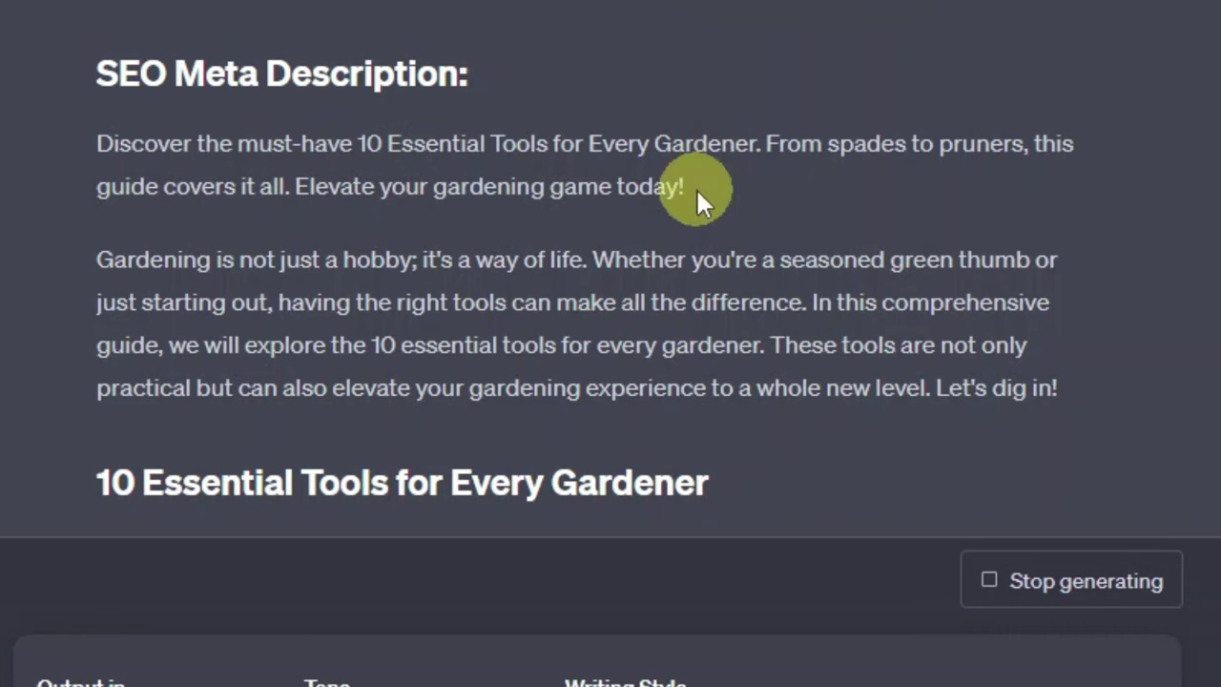
drag(681, 188, 98, 143)
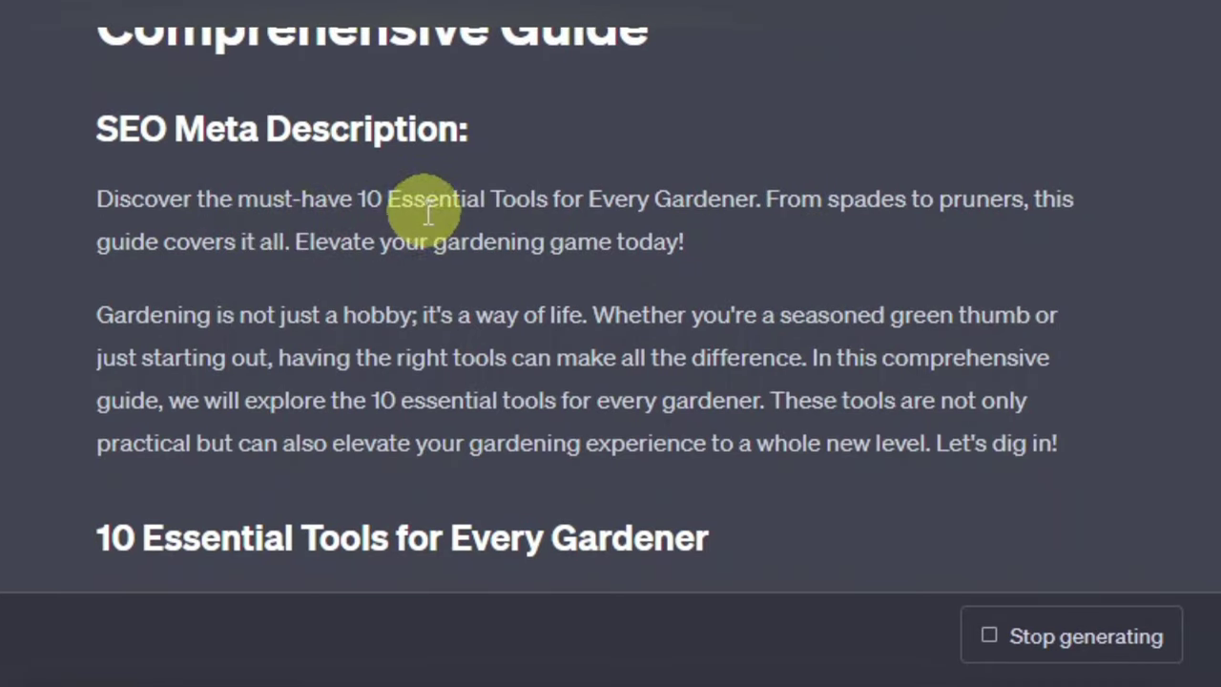
scroll(423, 204, down, 3)
scroll(229, 209, down, 2)
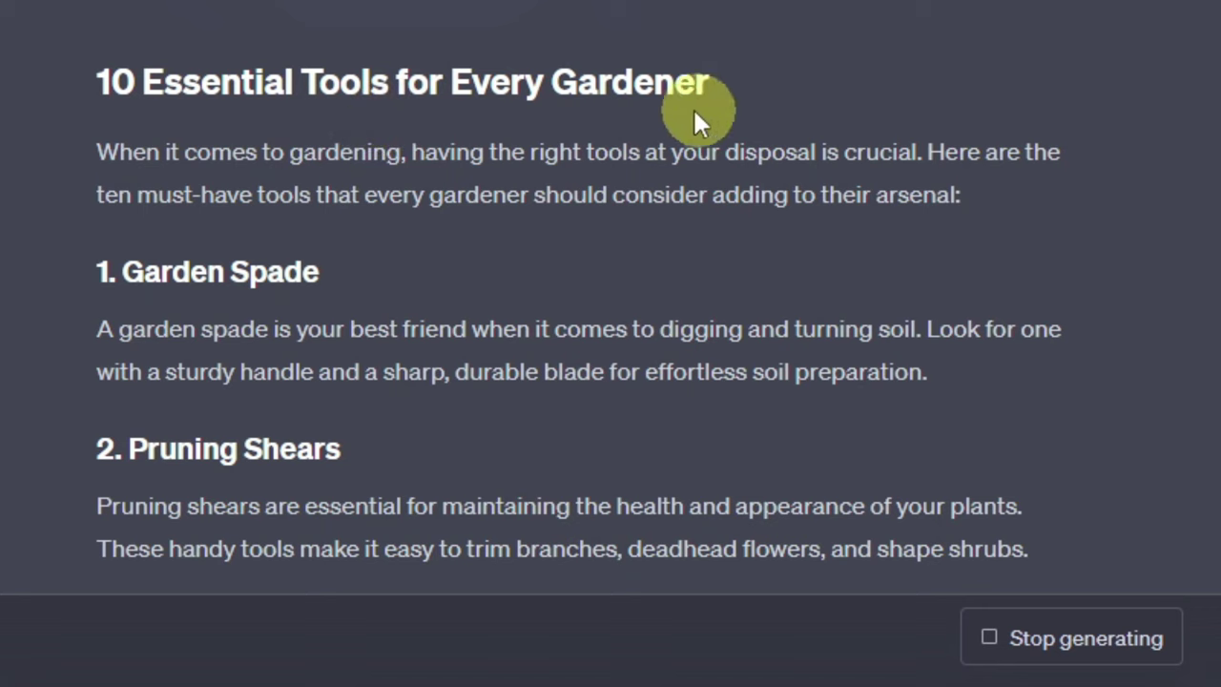
scroll(186, 196, down, 2)
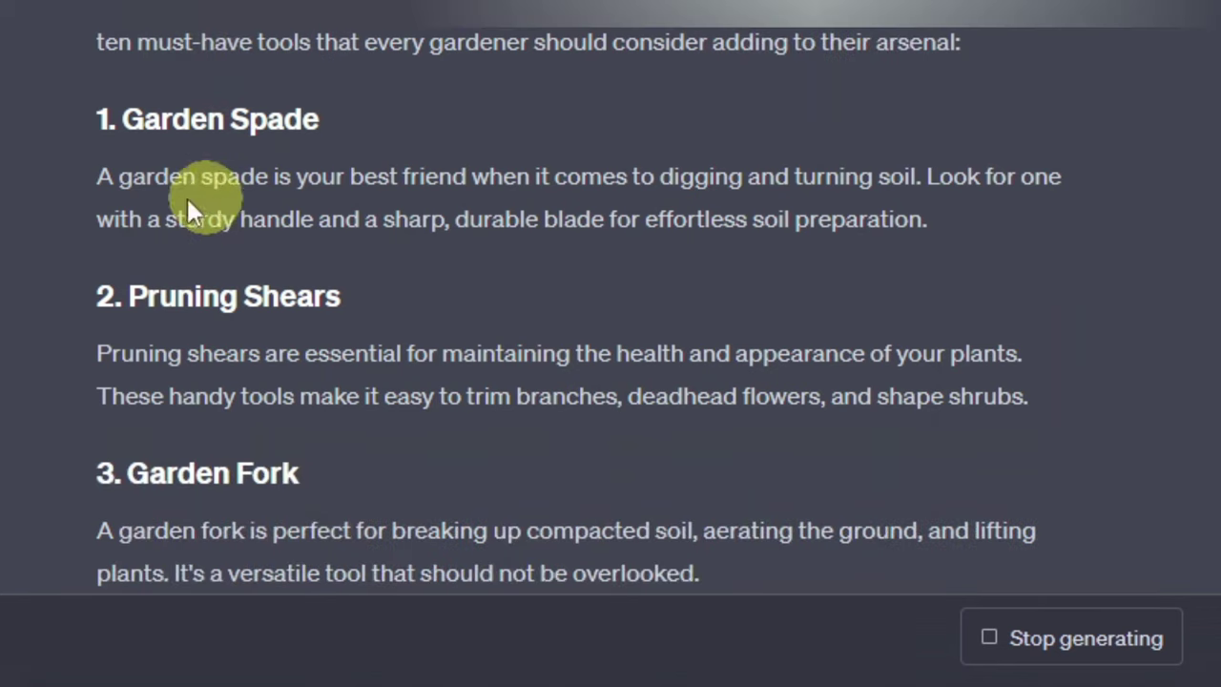
scroll(248, 181, down, 5)
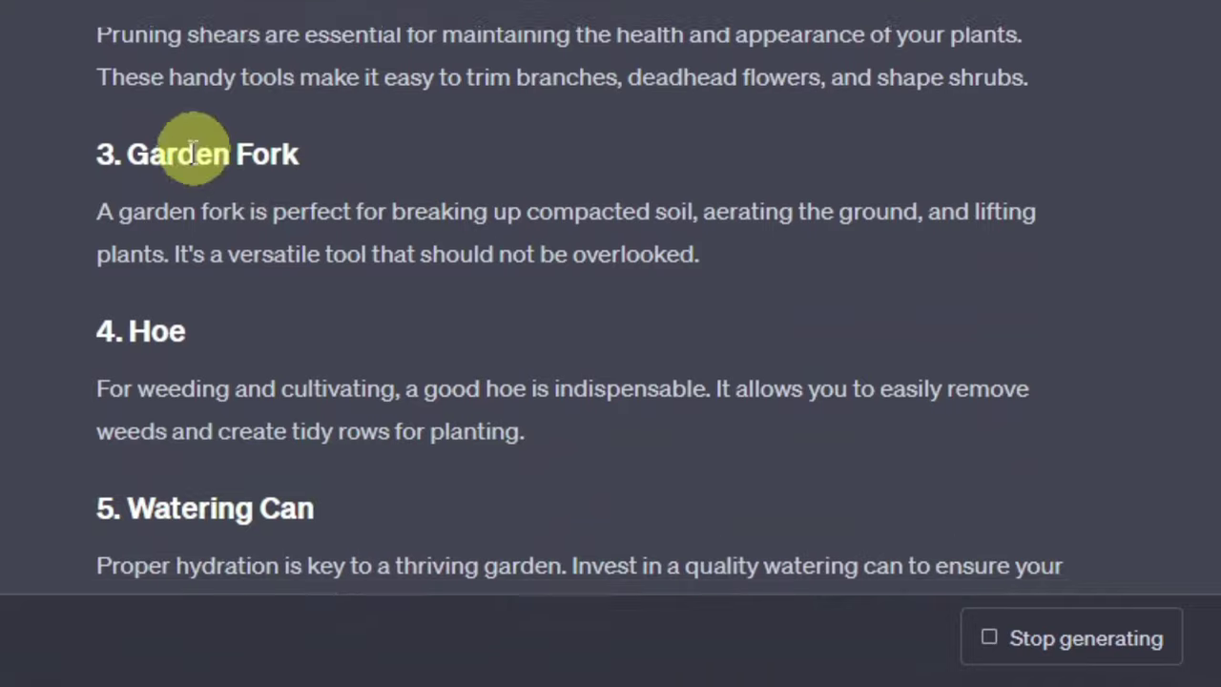
scroll(217, 141, down, 9)
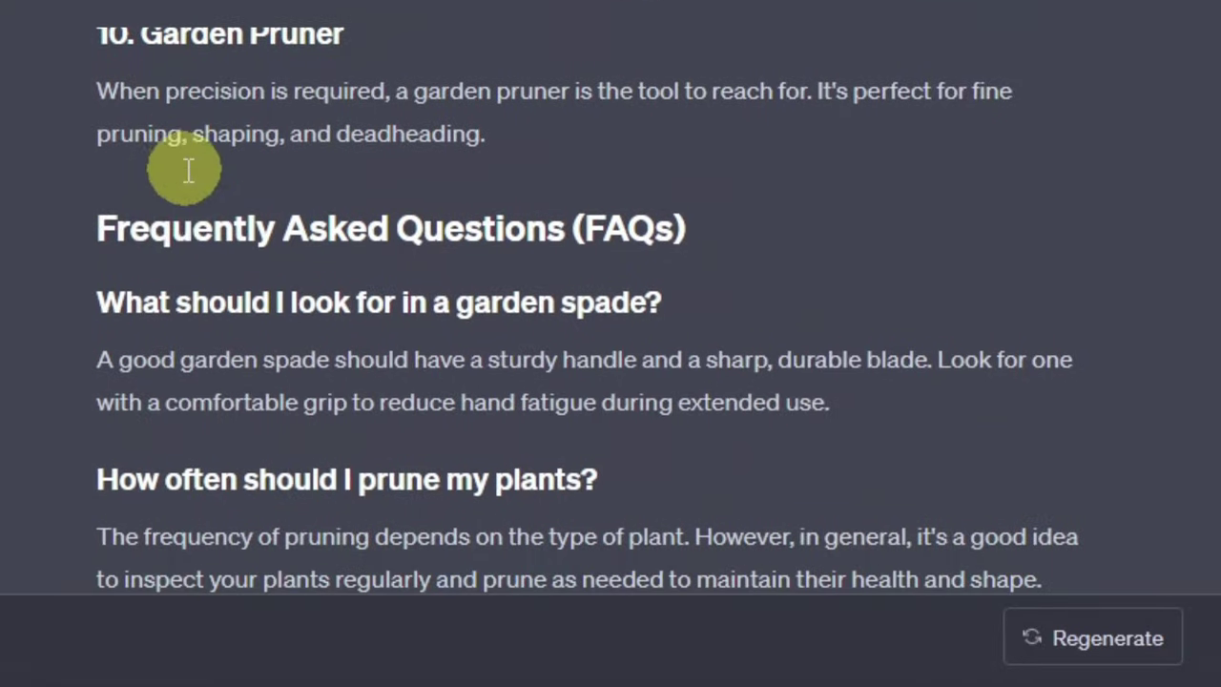
scroll(318, 200, down, 4)
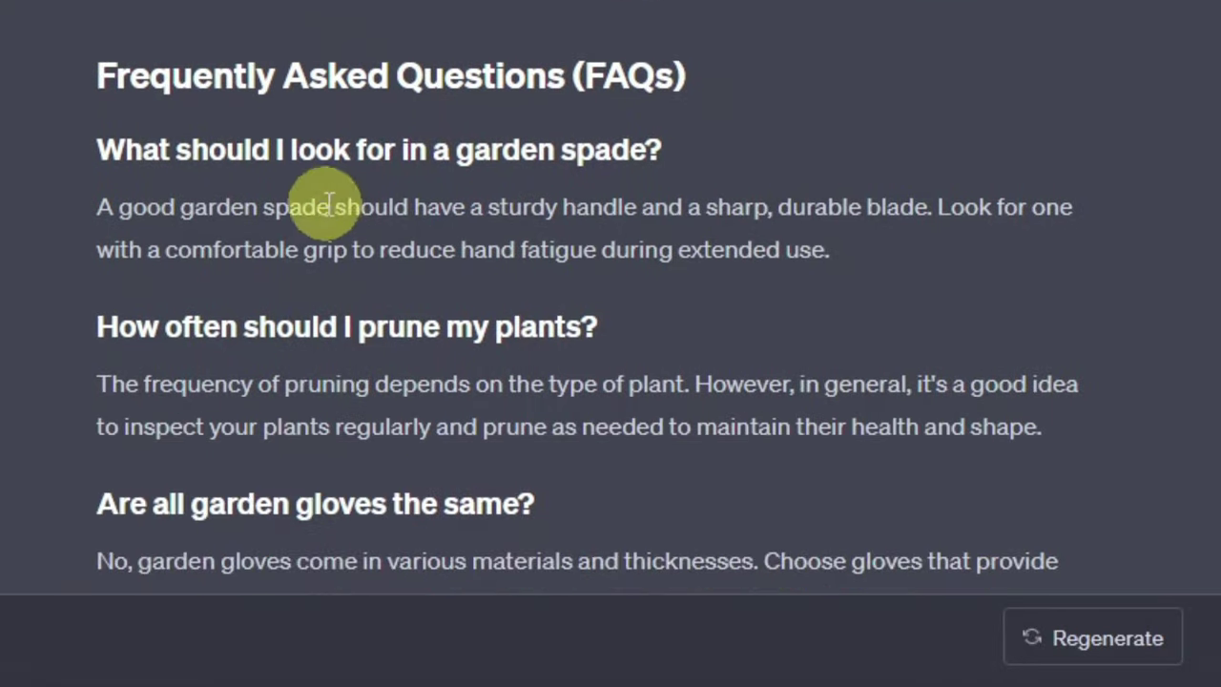
scroll(362, 209, down, 1)
scroll(354, 204, up, 5)
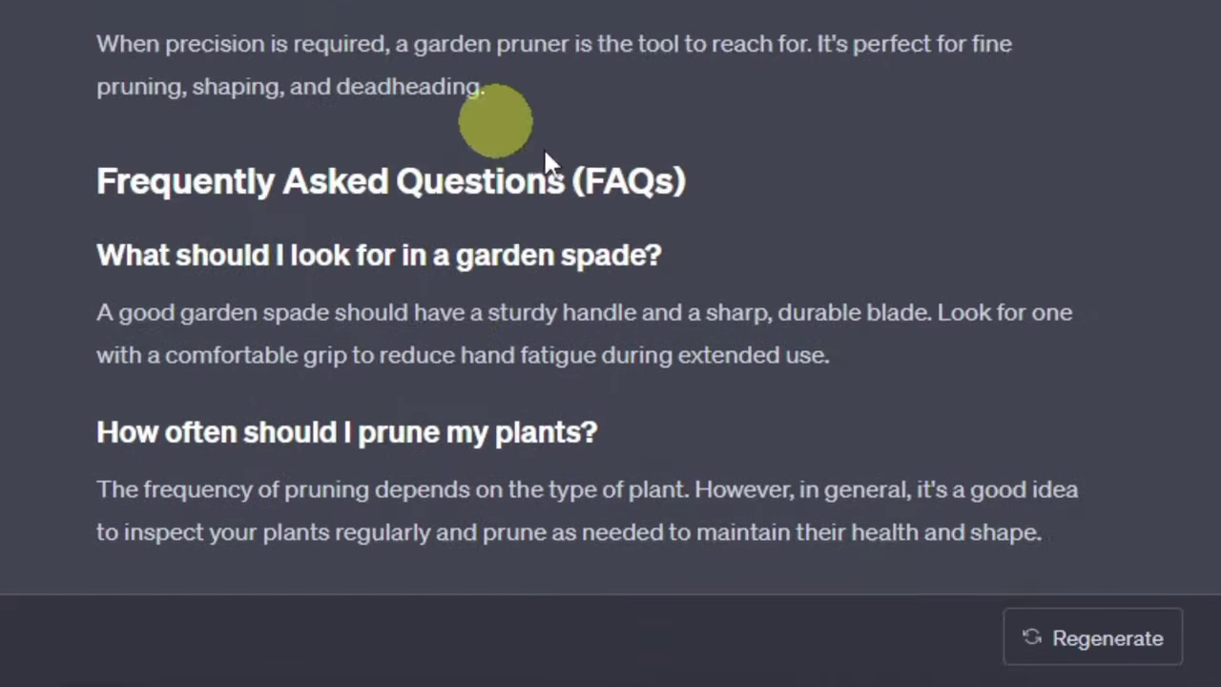
scroll(401, 277, down, 12)
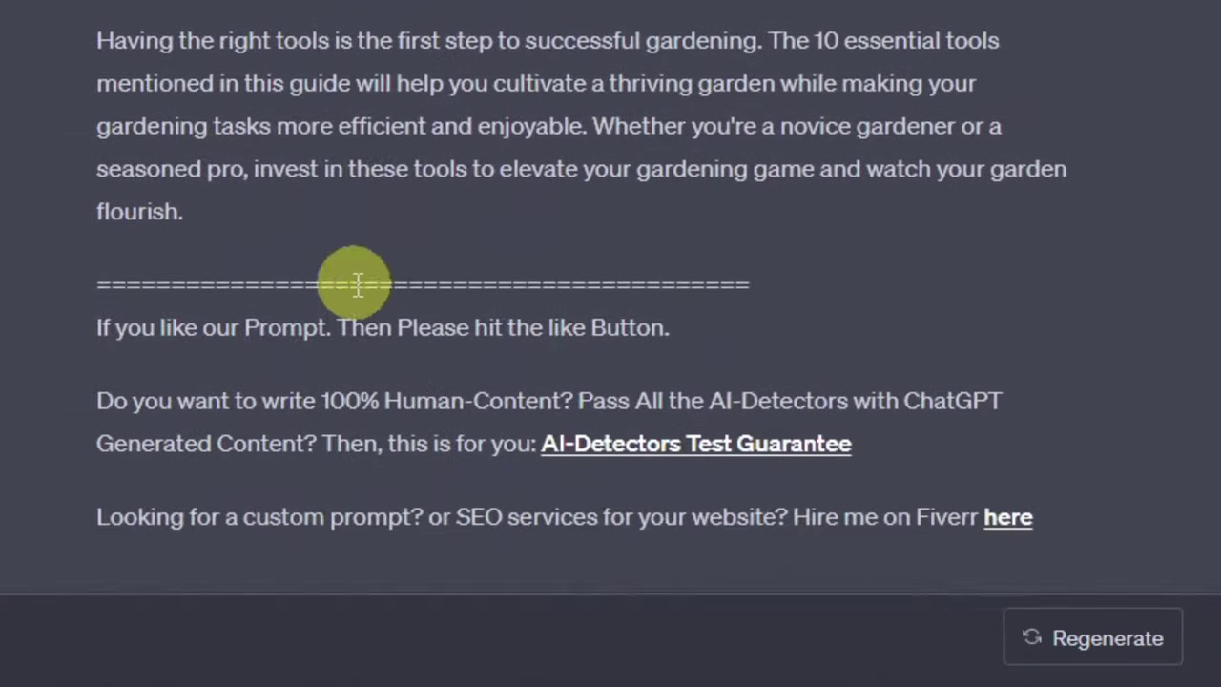
scroll(354, 280, up, 5)
scroll(391, 301, up, 7)
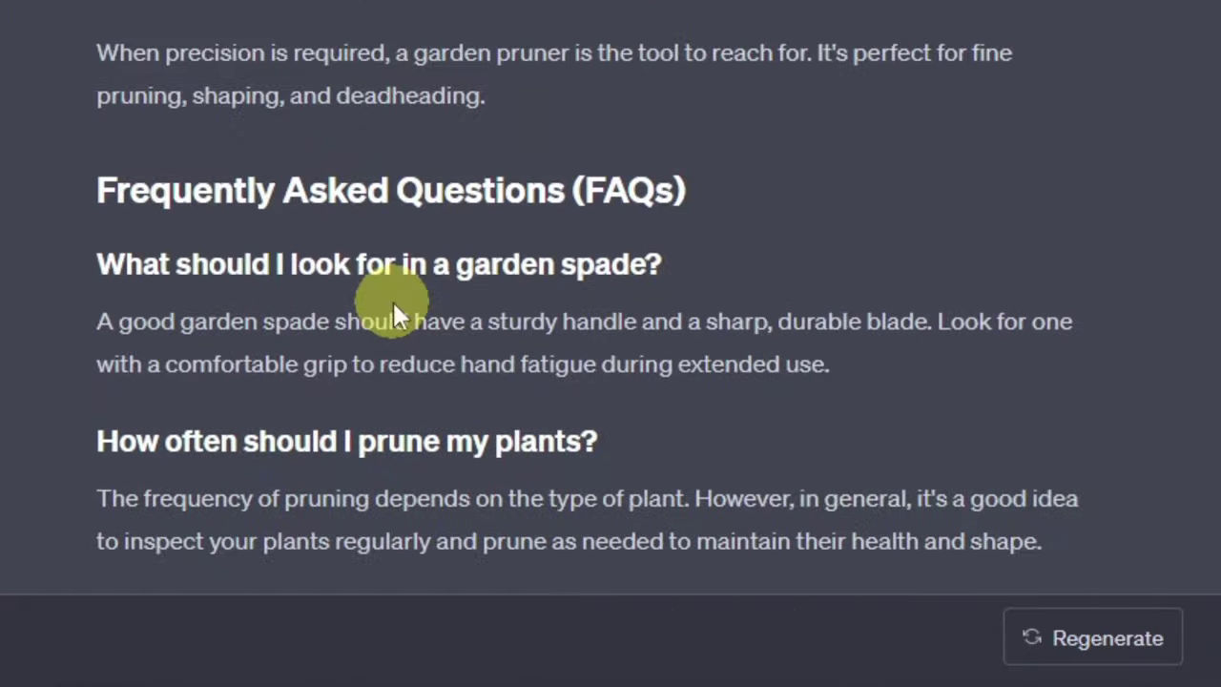
scroll(395, 314, up, 1)
scroll(394, 308, up, 14)
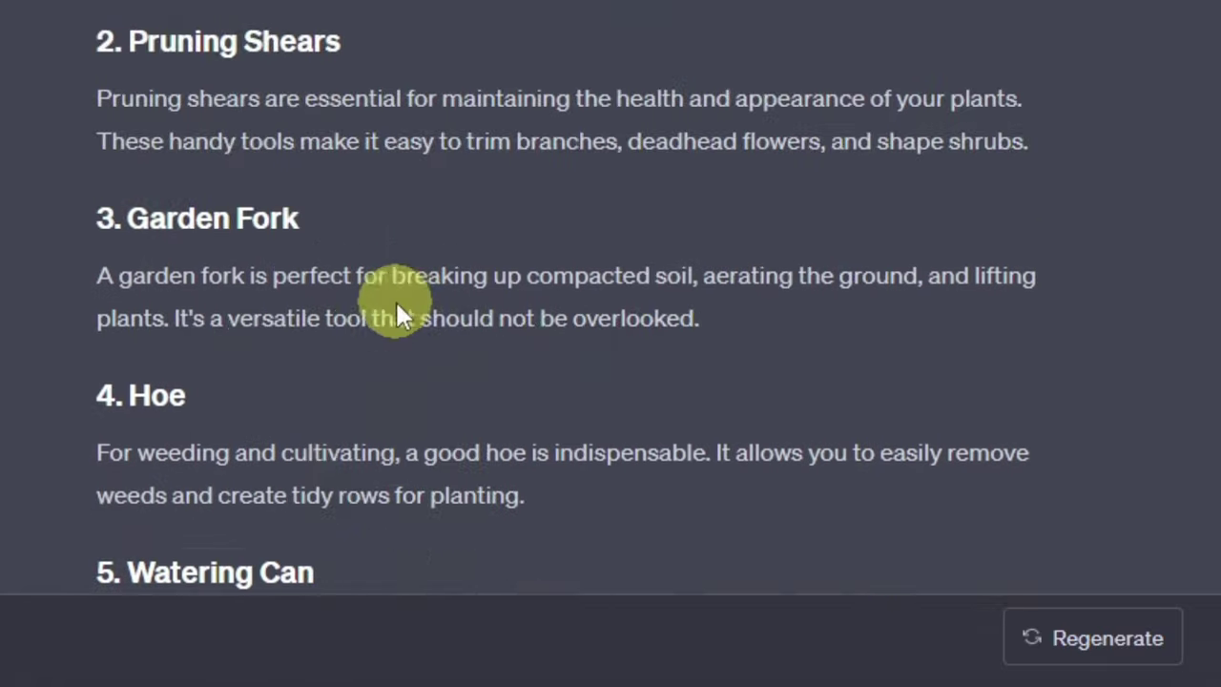
scroll(397, 300, up, 4)
scroll(397, 299, down, 3)
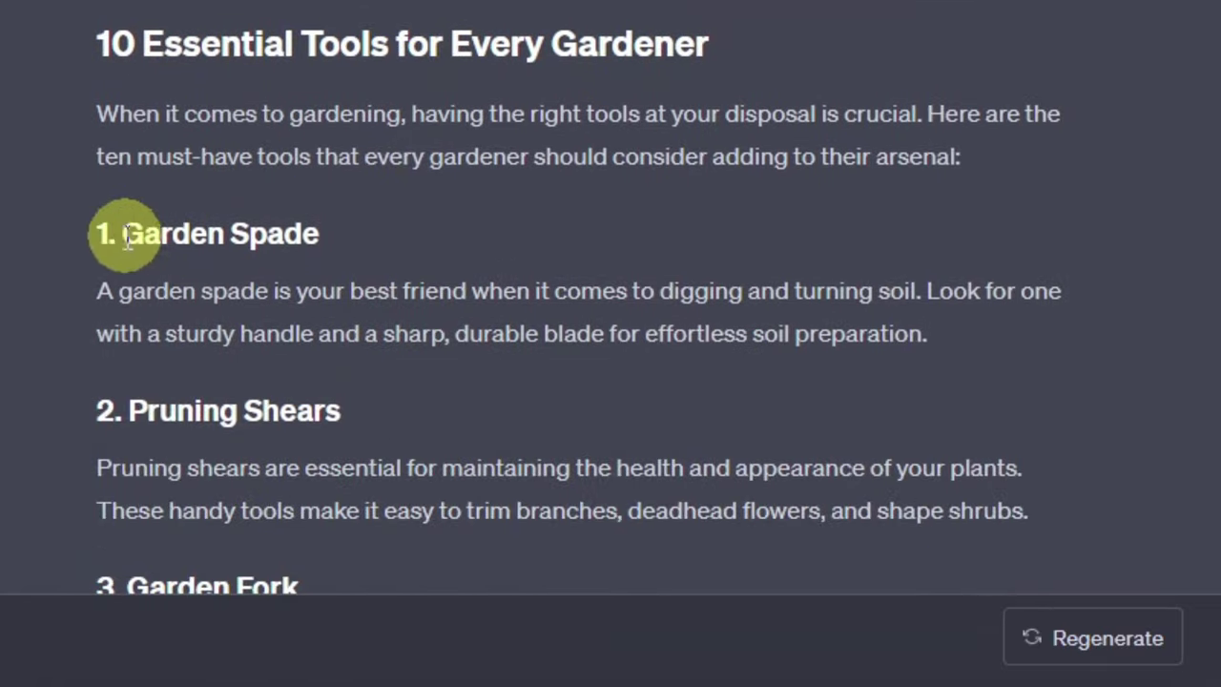
scroll(234, 281, down, 3)
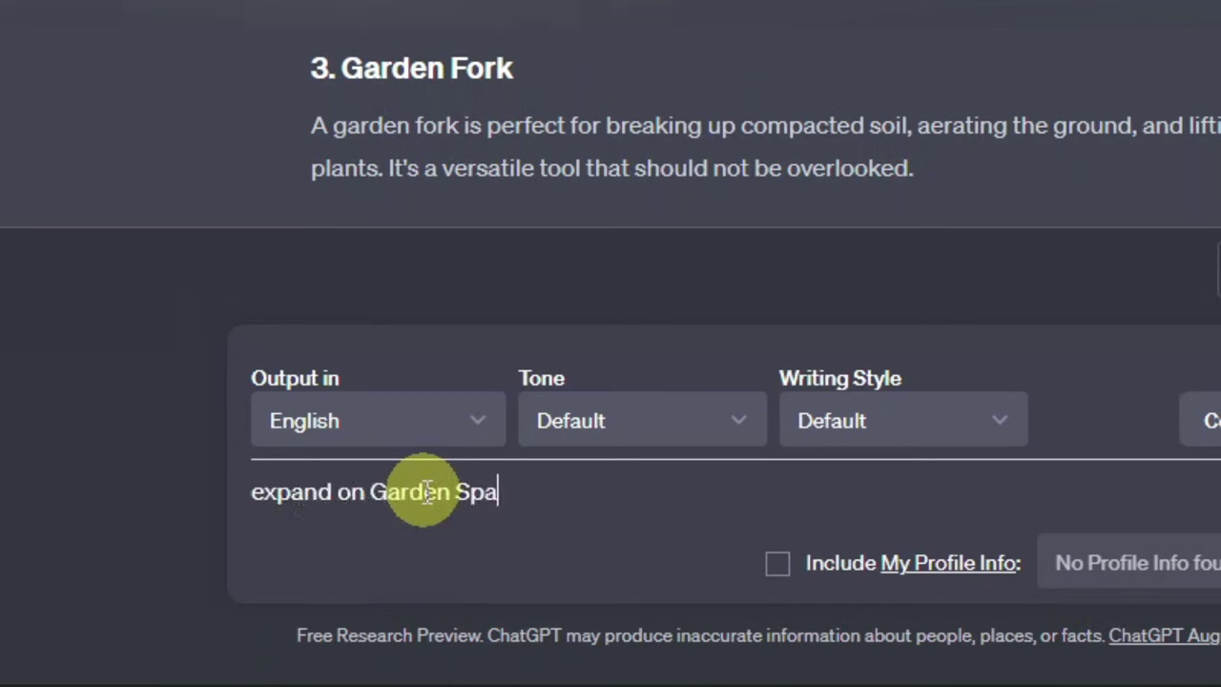
Step: Send 'expand on Garden Spade' and view the new 'The Versatile Garden Spade' section
key(Return)
scroll(611, 517, up, 10)
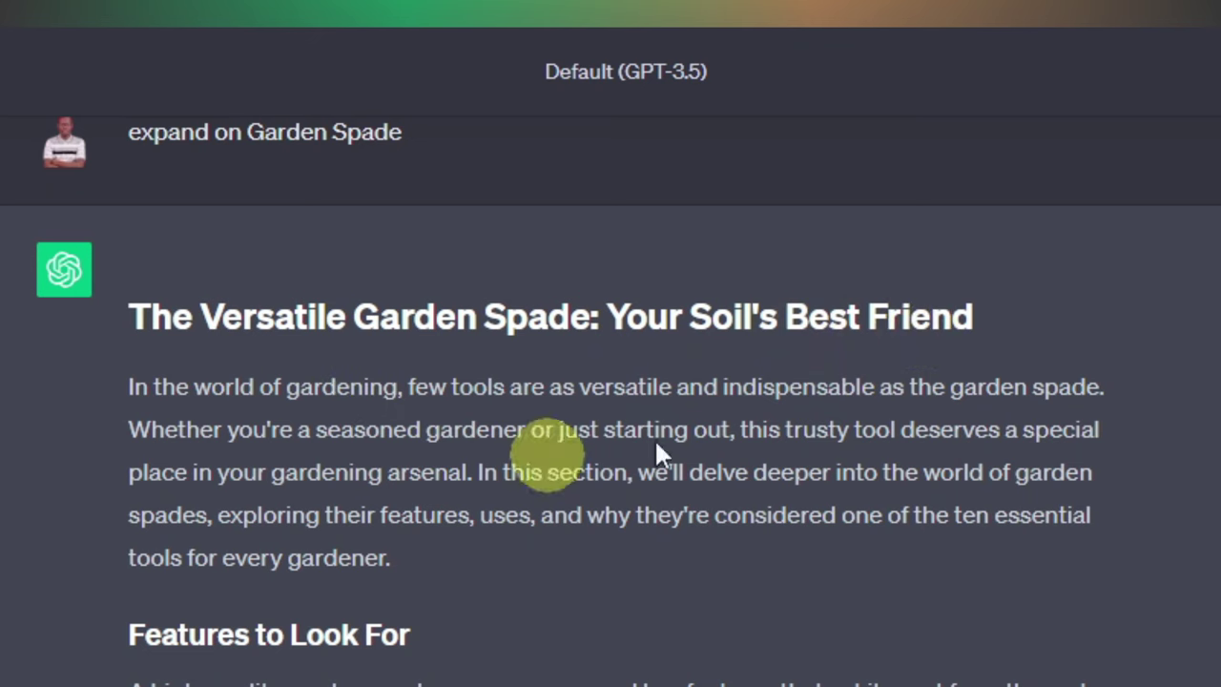
scroll(498, 445, down, 3)
scroll(344, 460, down, 1)
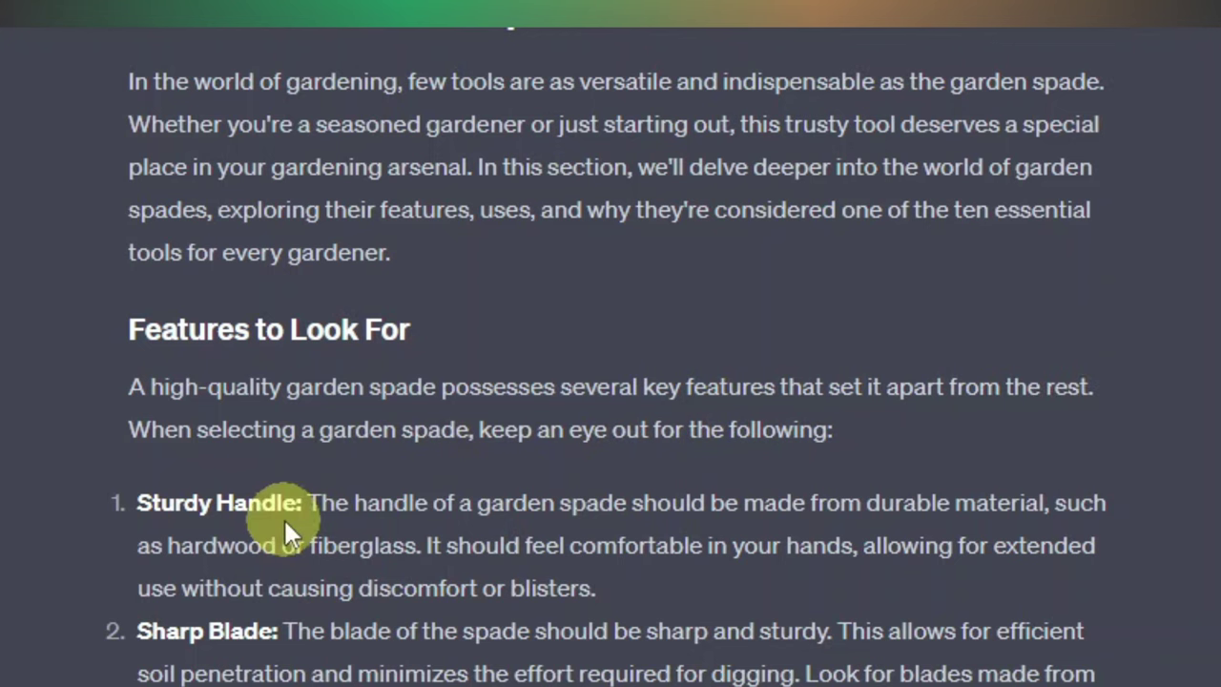
scroll(276, 506, down, 2)
scroll(236, 399, down, 2)
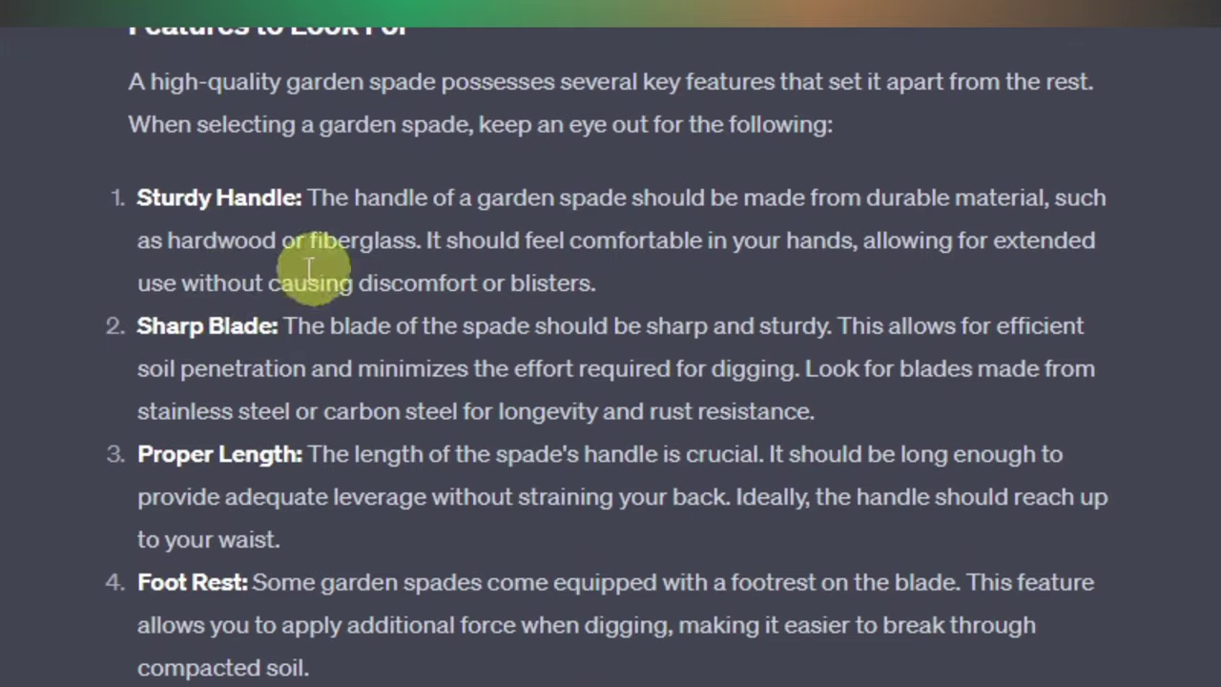
scroll(287, 362, down, 2)
scroll(243, 329, down, 2)
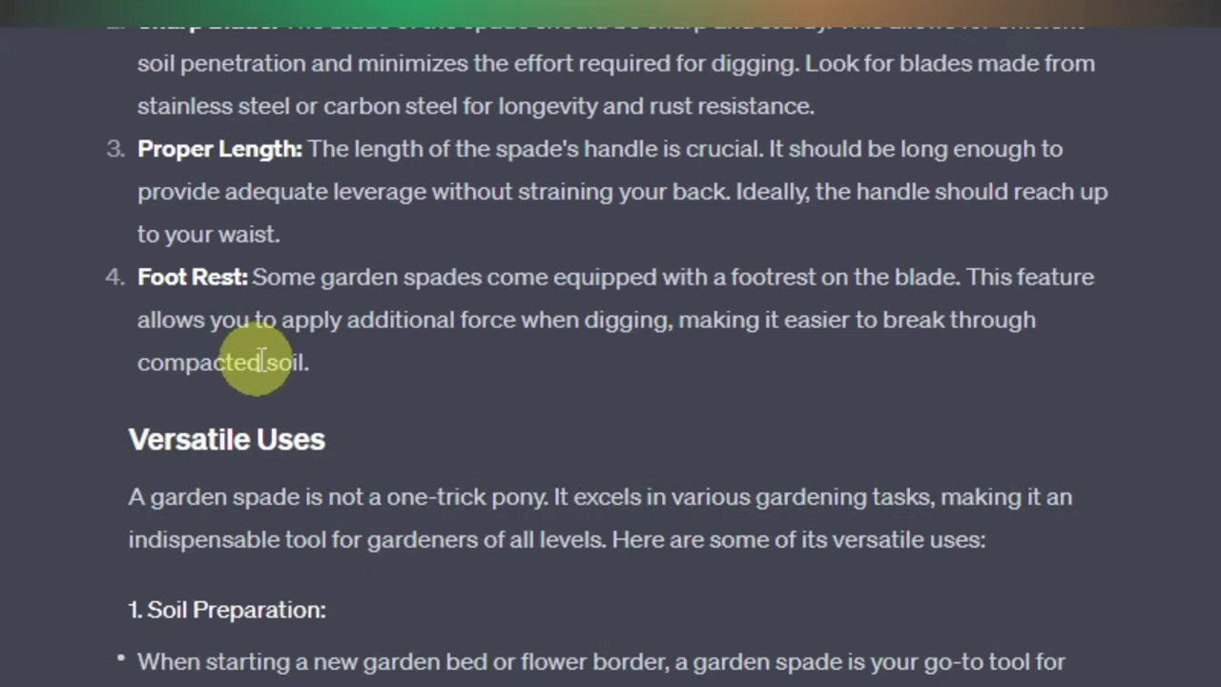
scroll(286, 334, up, 6)
scroll(349, 343, down, 5)
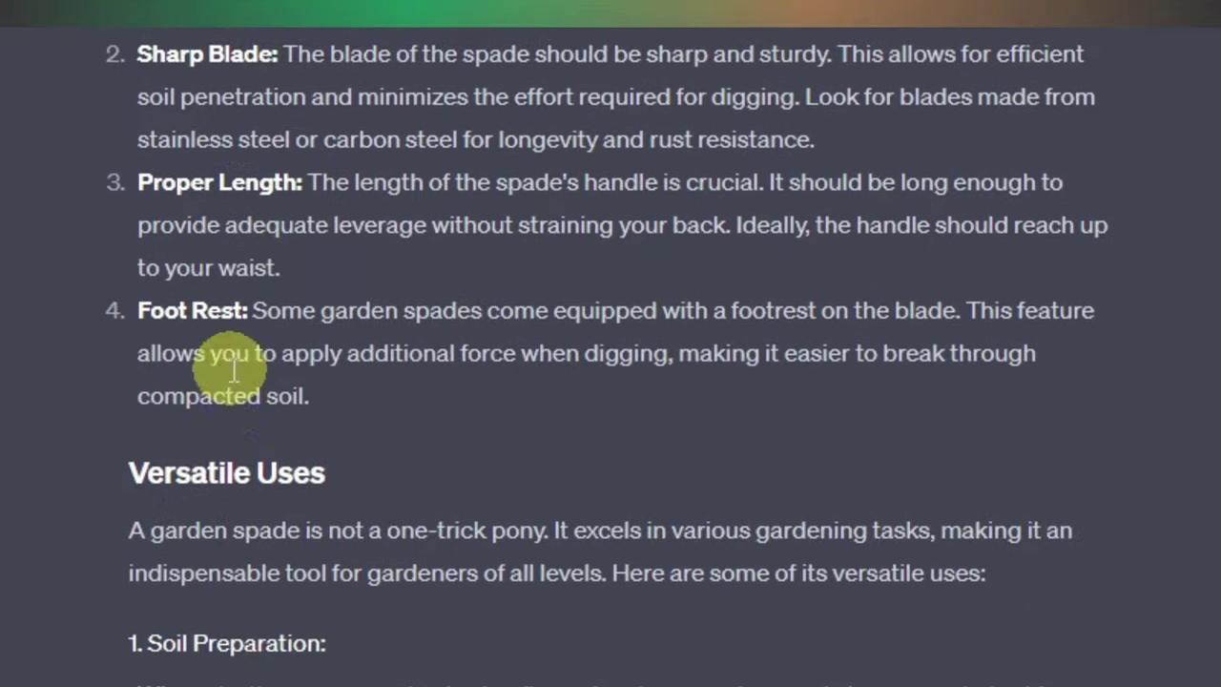
scroll(239, 329, down, 3)
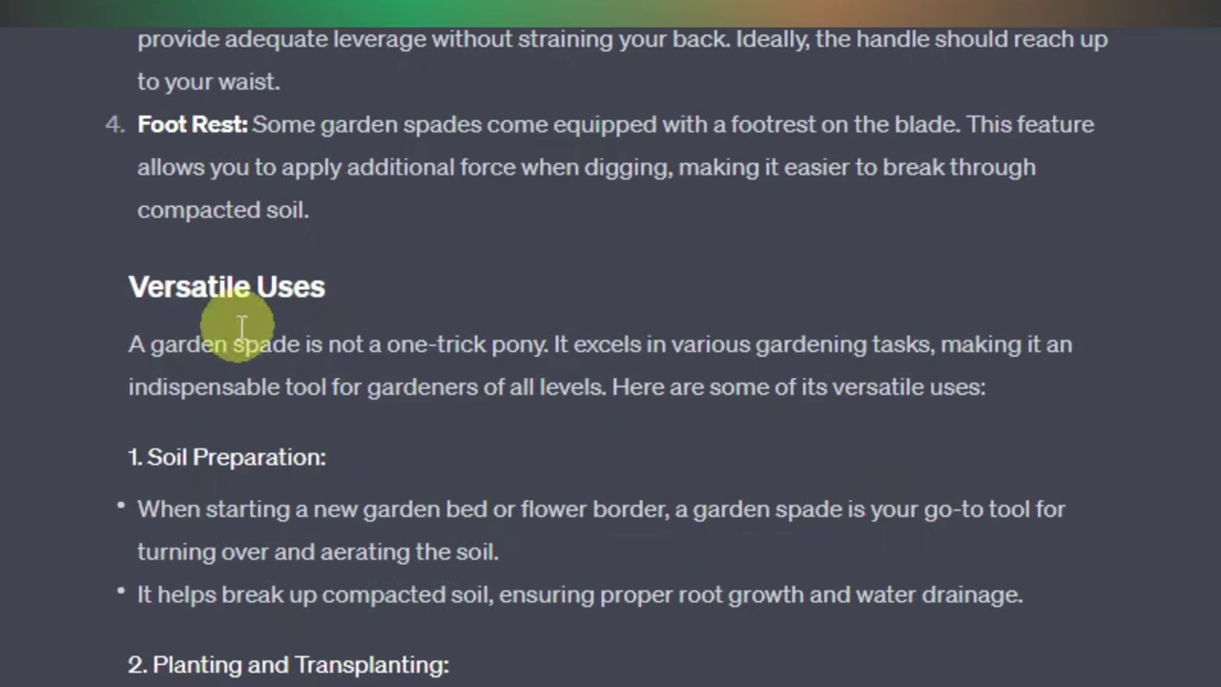
scroll(244, 310, down, 6)
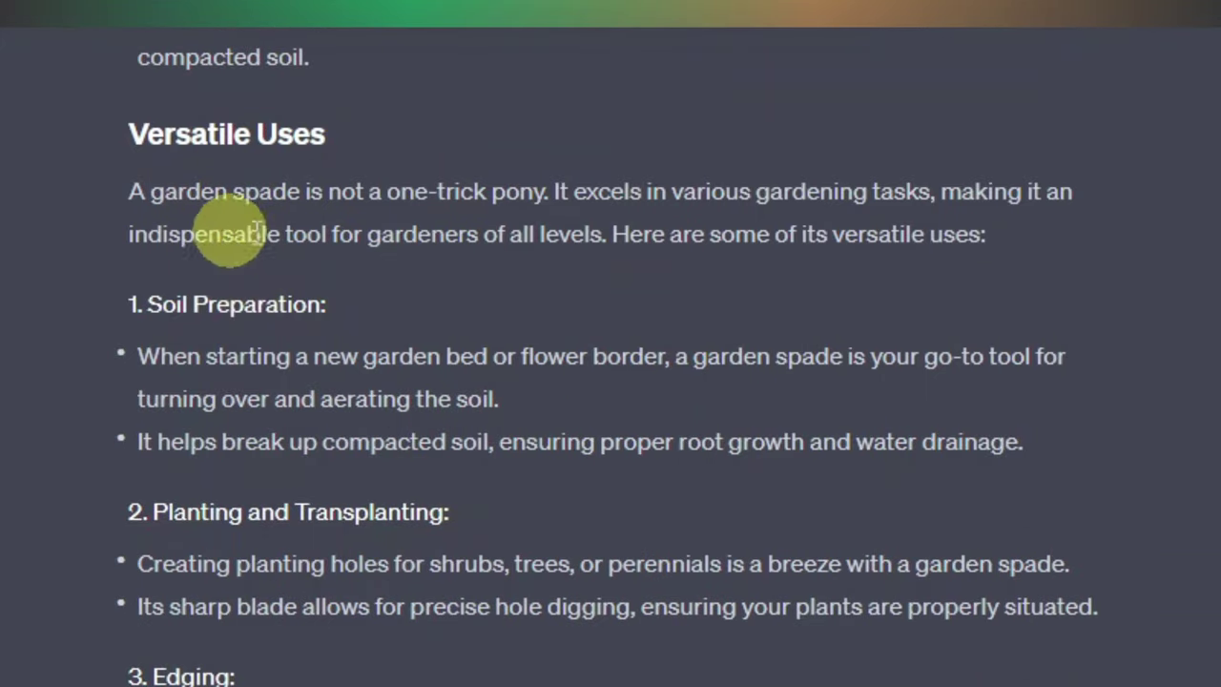
scroll(260, 285, down, 2)
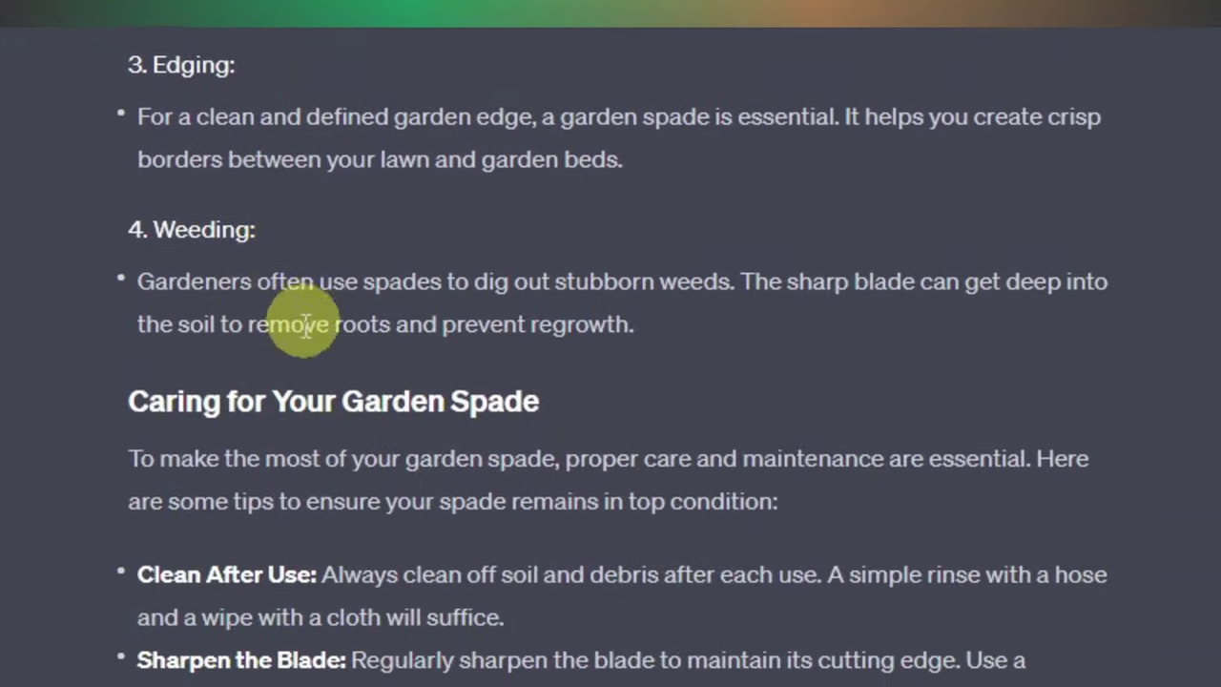
scroll(341, 303, down, 2)
scroll(341, 304, down, 1)
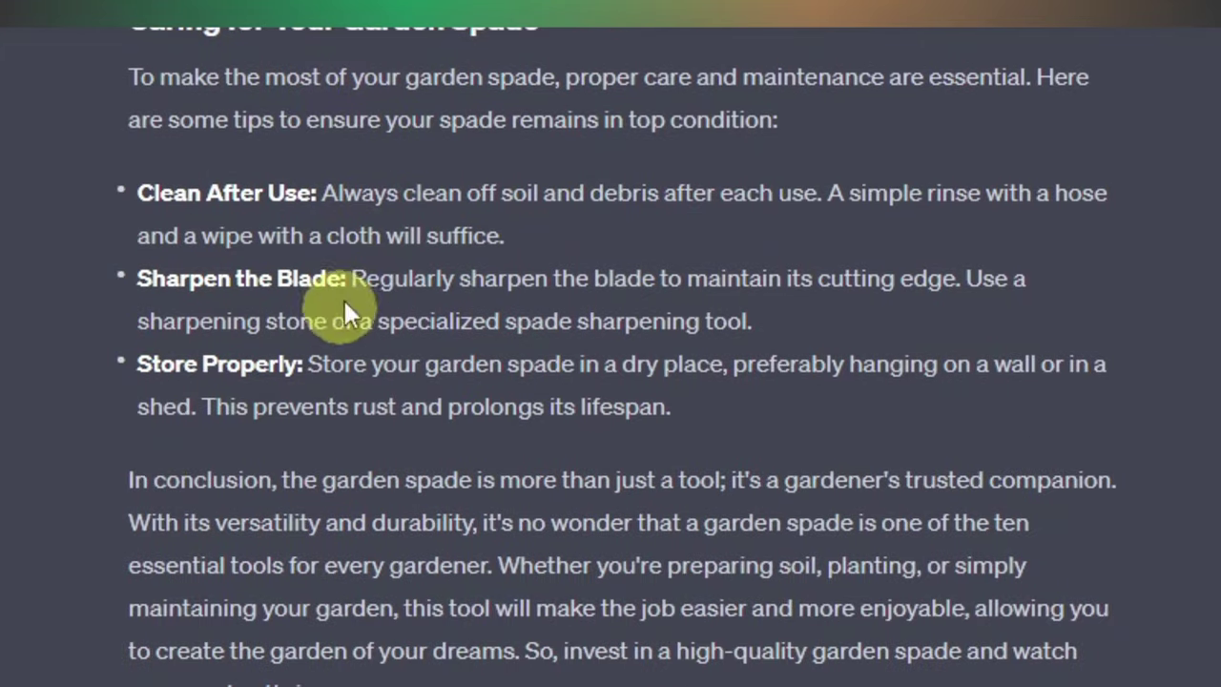
drag(148, 491, 845, 648)
click(714, 651)
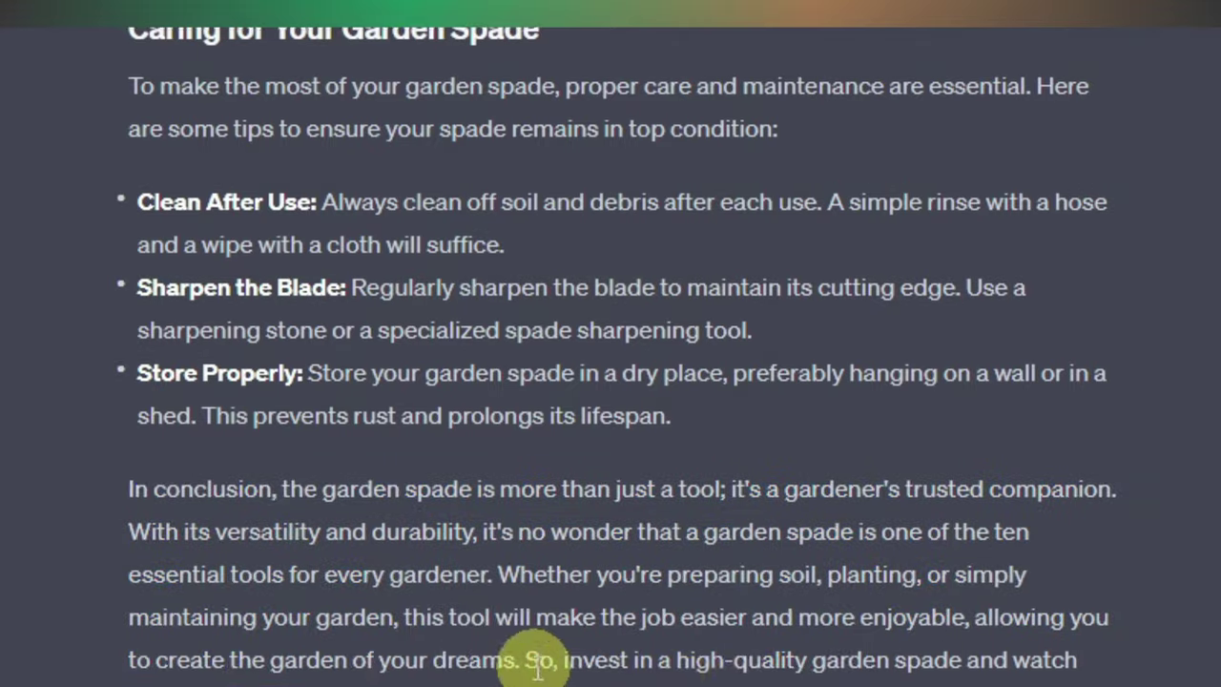
scroll(539, 668, up, 15)
scroll(544, 668, up, 15)
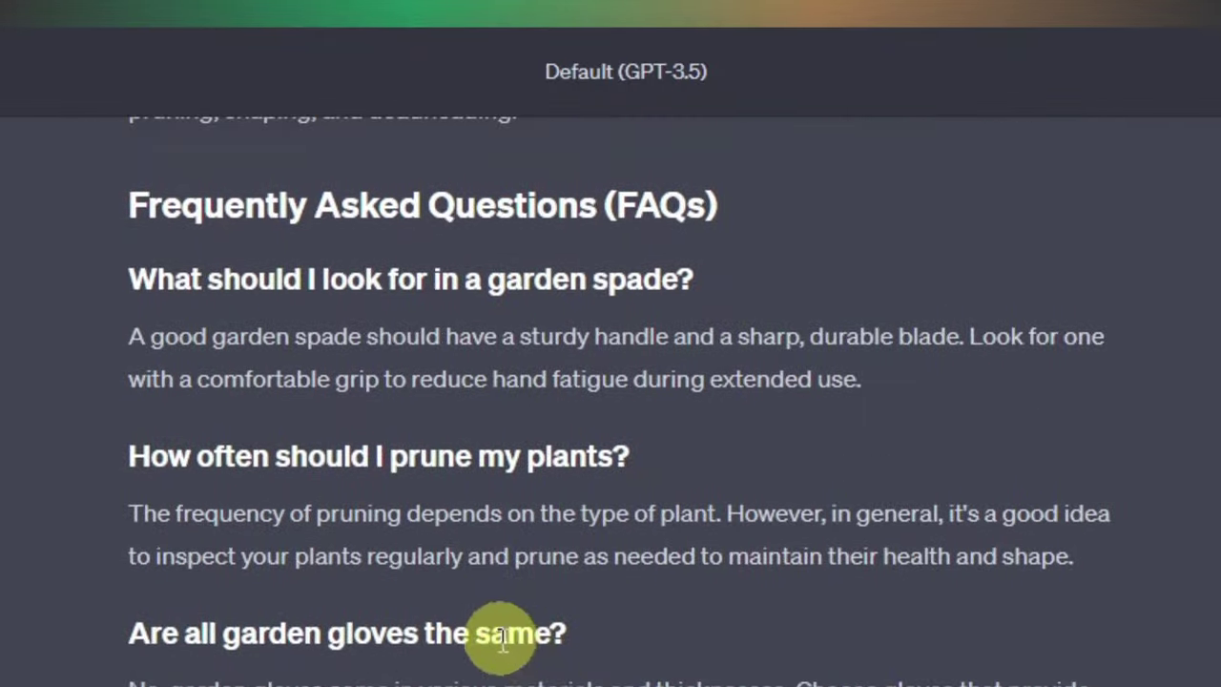
scroll(456, 626, up, 20)
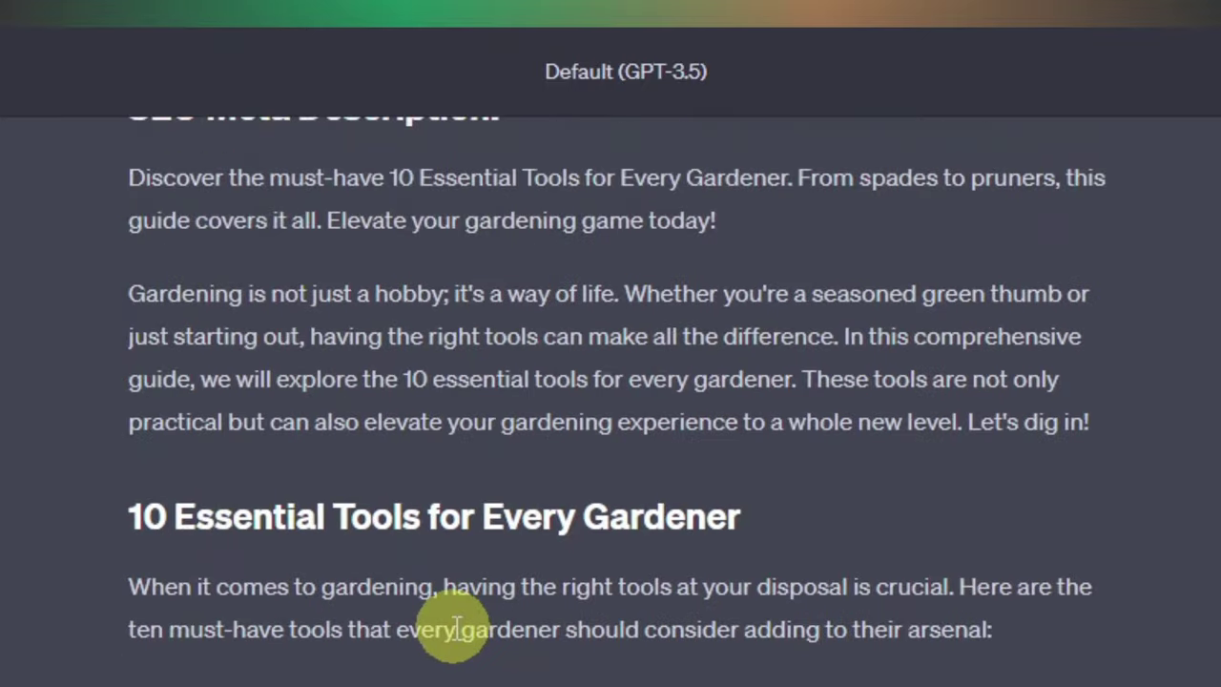
scroll(453, 625, down, 6)
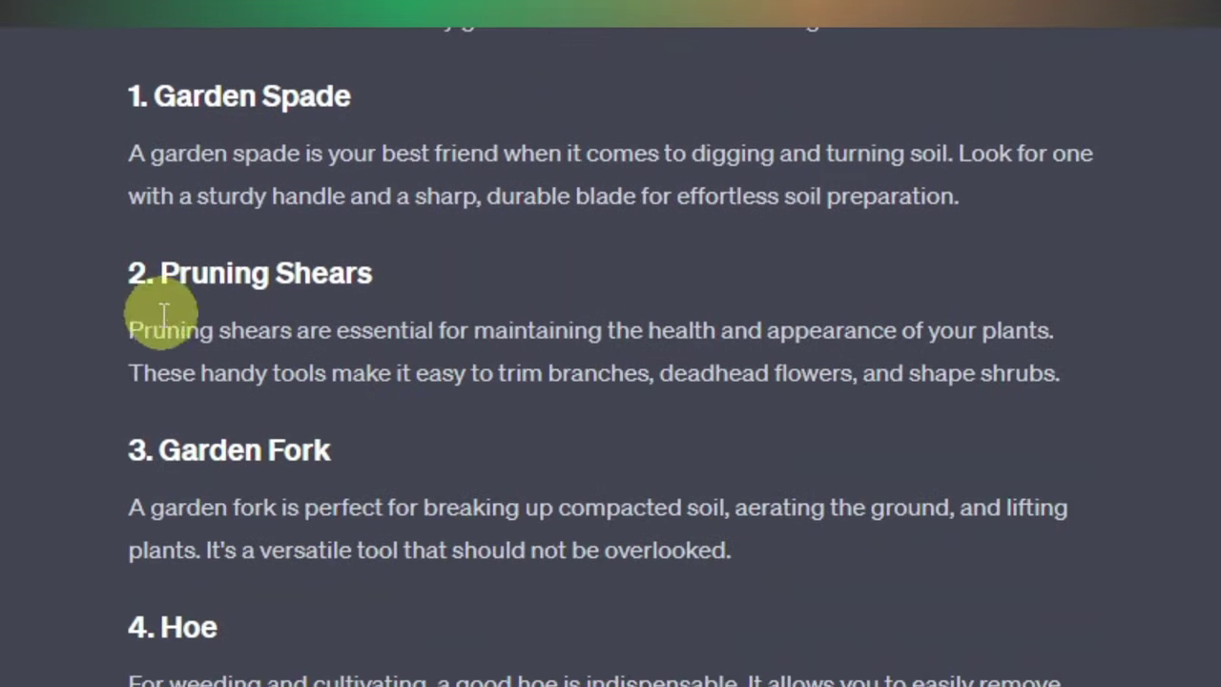
drag(162, 277, 460, 332)
drag(142, 445, 454, 444)
drag(168, 621, 317, 621)
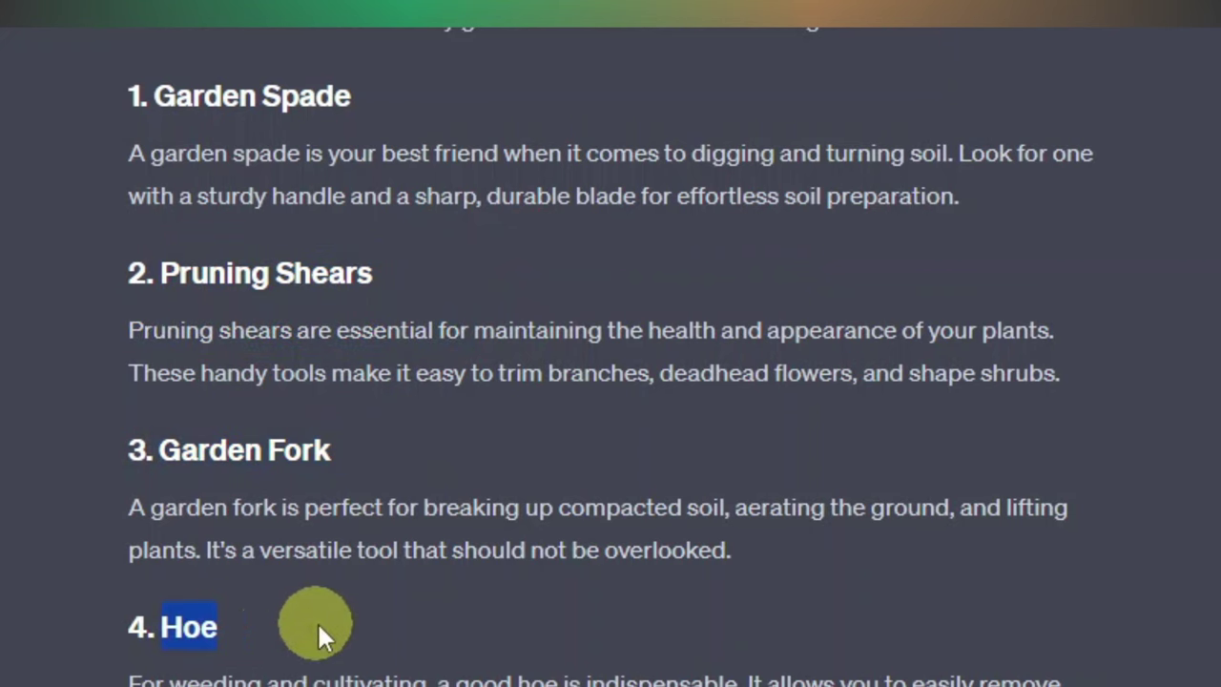
scroll(322, 621, down, 3)
drag(148, 501, 542, 501)
scroll(543, 506, down, 2)
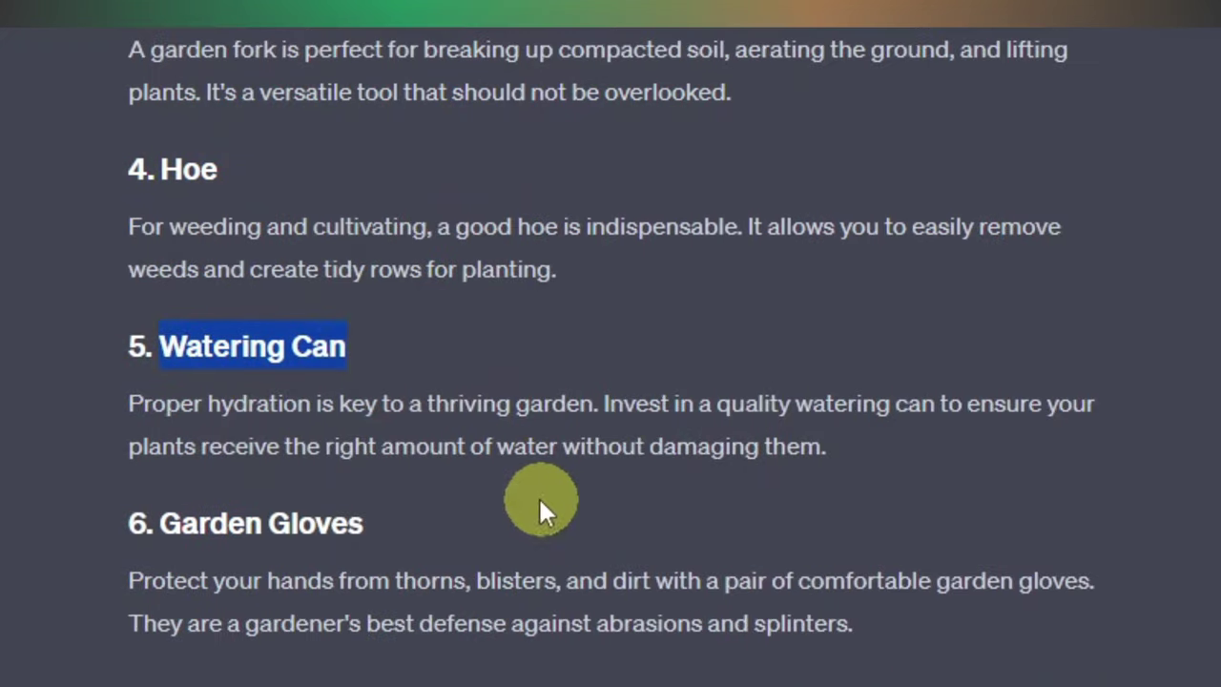
click(240, 506)
drag(162, 523, 522, 525)
click(522, 525)
scroll(522, 525, down, 5)
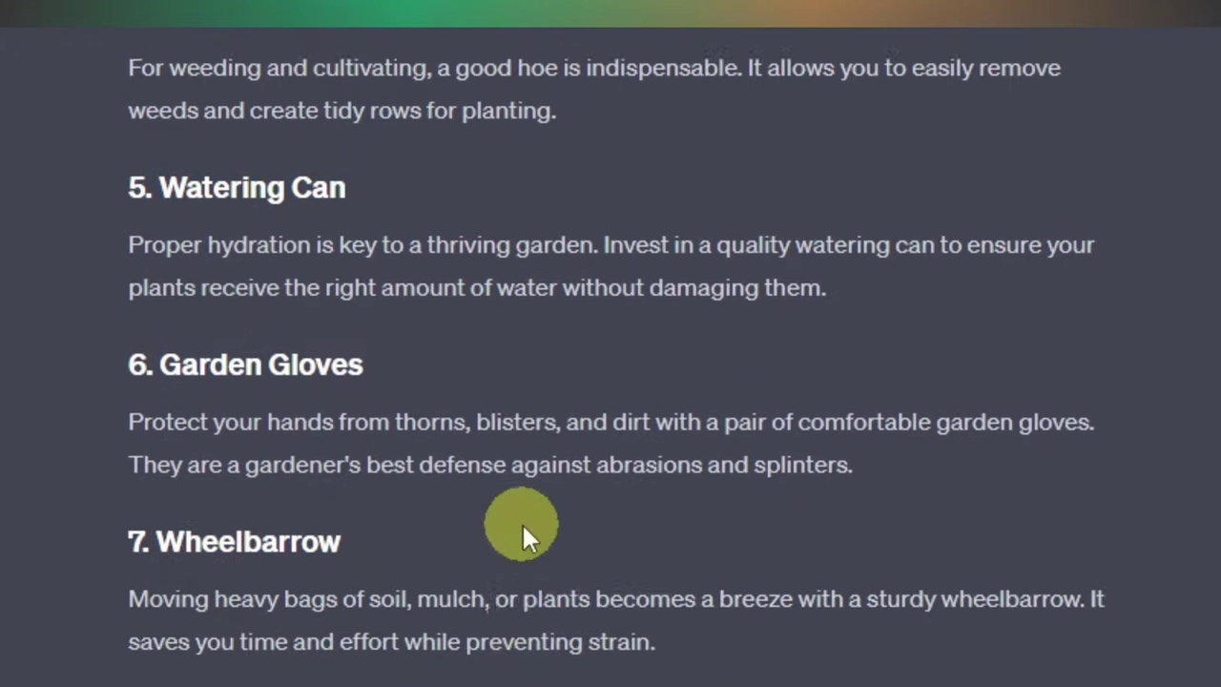
scroll(410, 496, down, 2)
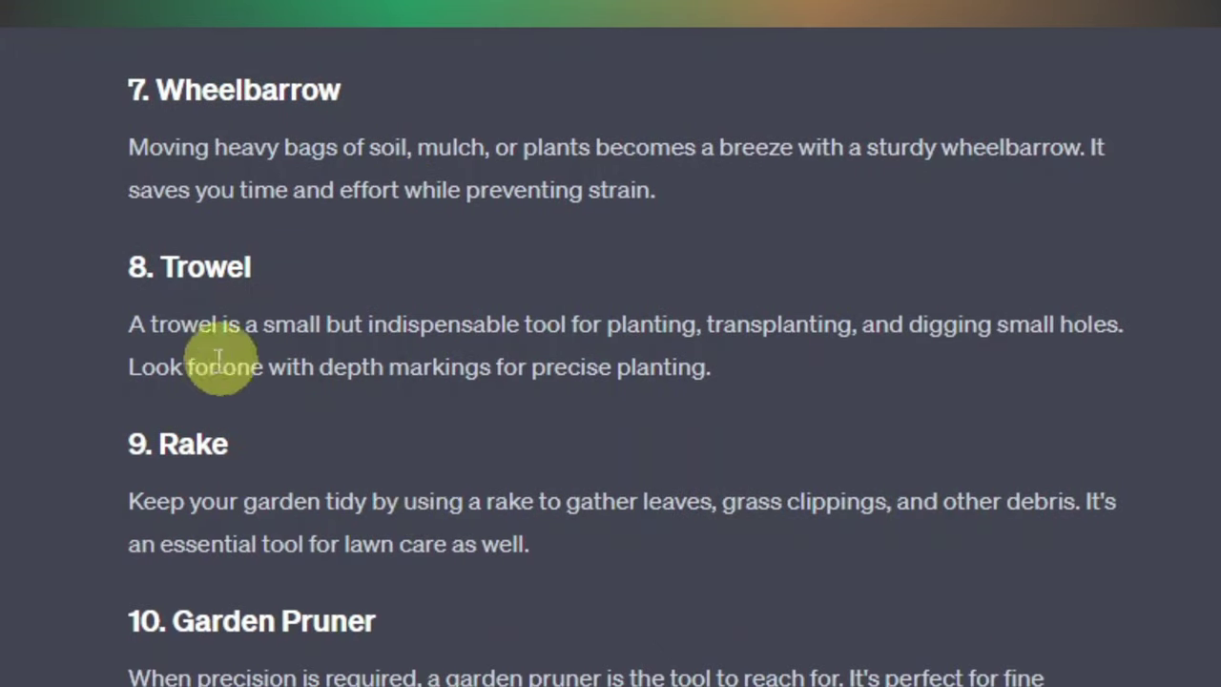
drag(164, 441, 355, 442)
scroll(359, 444, down, 4)
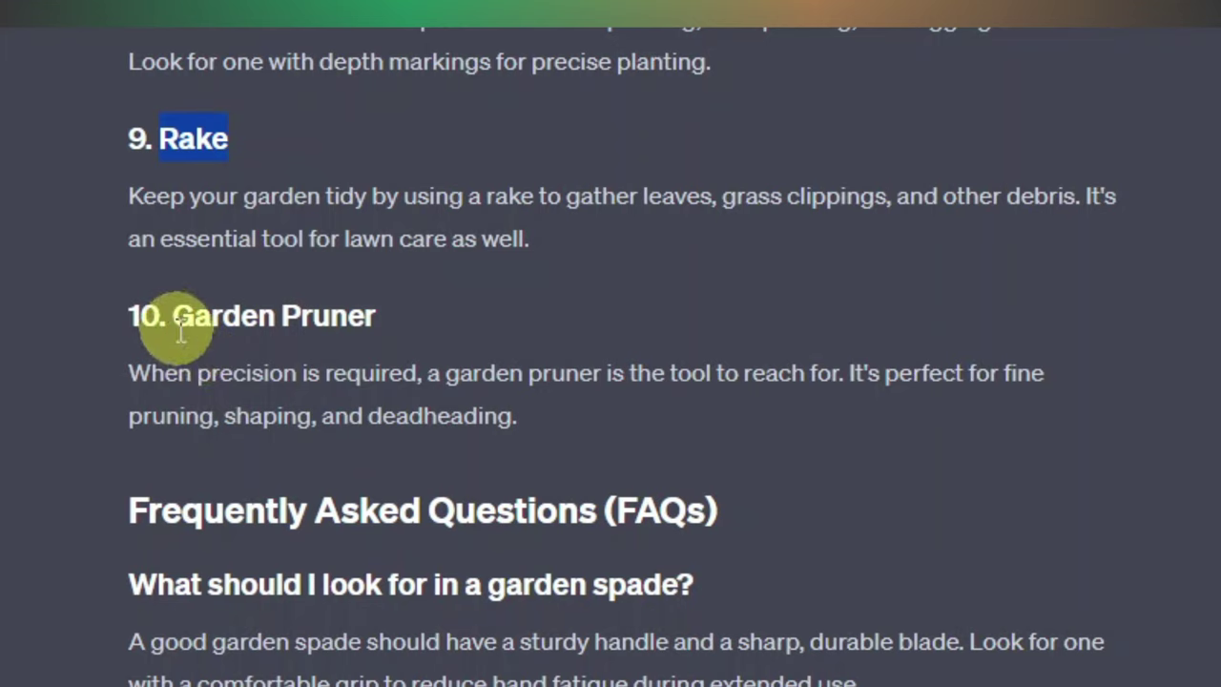
click(468, 362)
scroll(467, 477, down, 6)
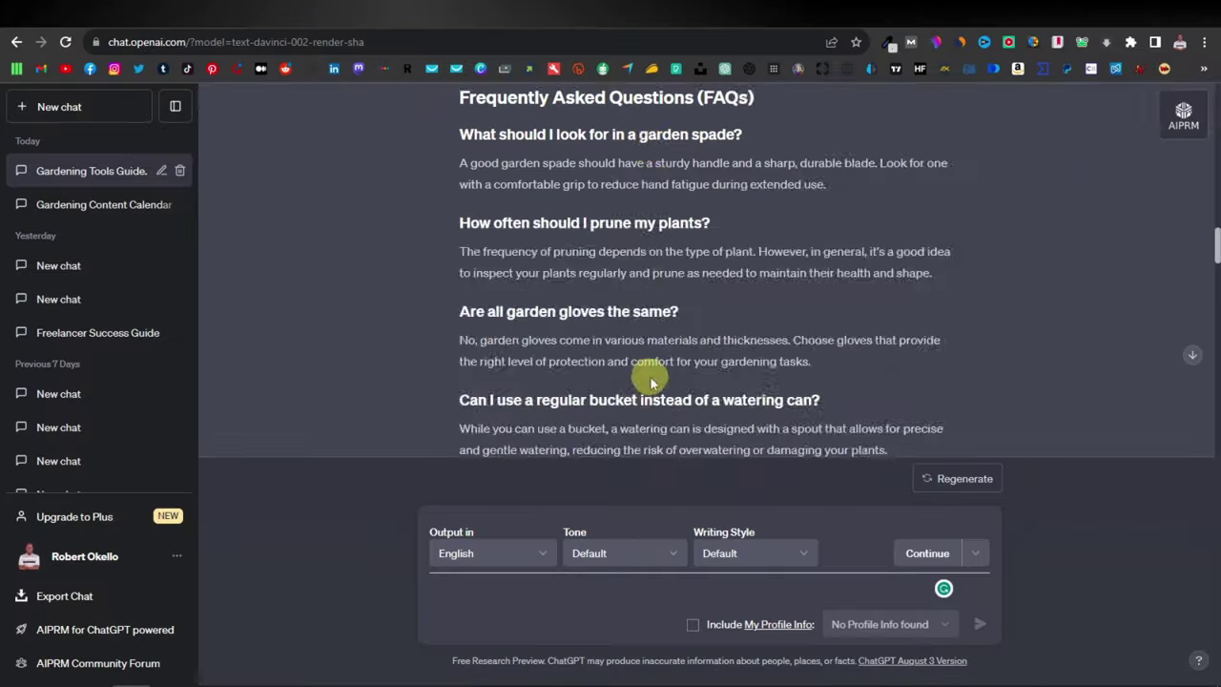
scroll(651, 382, up, 15)
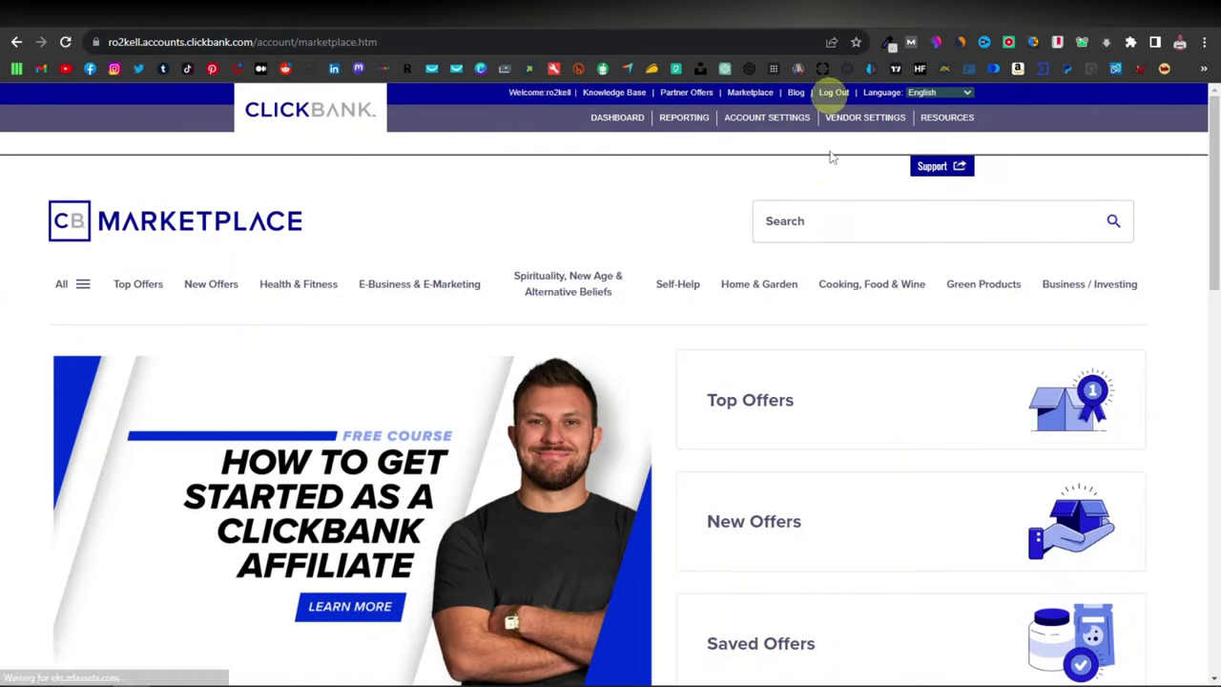
Step: Search the ClickBank Marketplace for 'gardening'
click(812, 230)
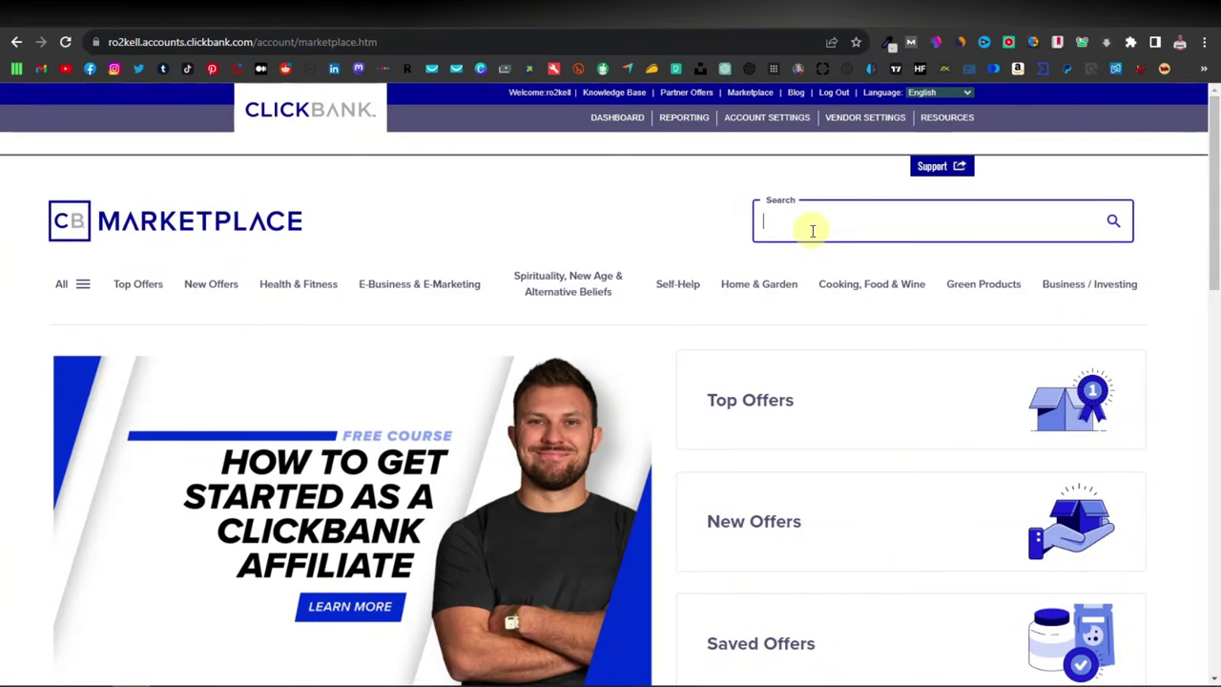
text(gardening)
key(Return)
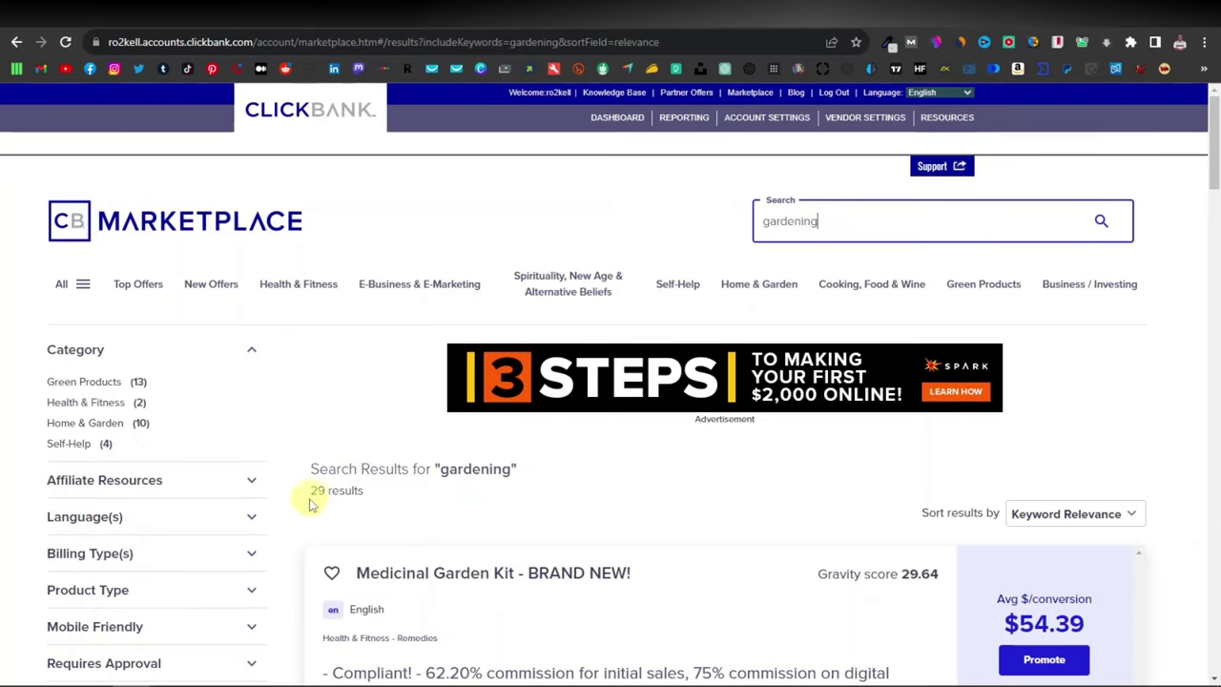
Step: Browse the 29 gardening results, led by Medicinal Garden Kit, and open the 'Sort results by' dropdown
drag(311, 492, 366, 492)
scroll(403, 496, down, 2)
click(490, 359)
scroll(417, 429, down, 1)
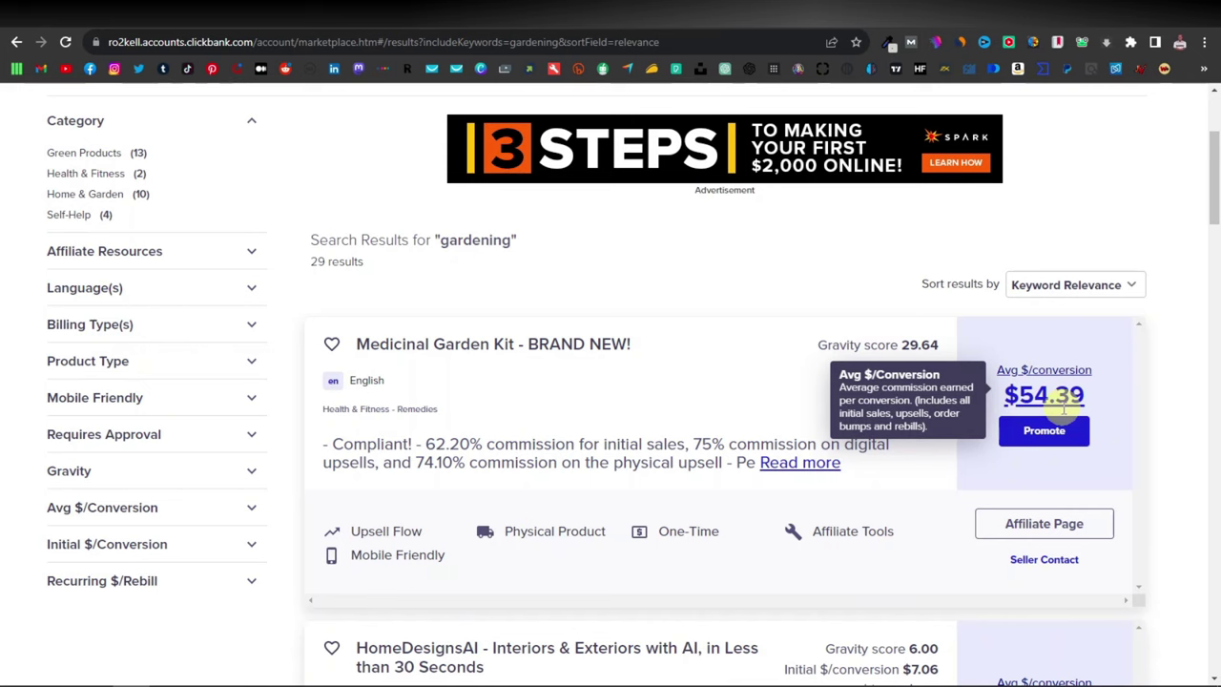
scroll(654, 463, down, 2)
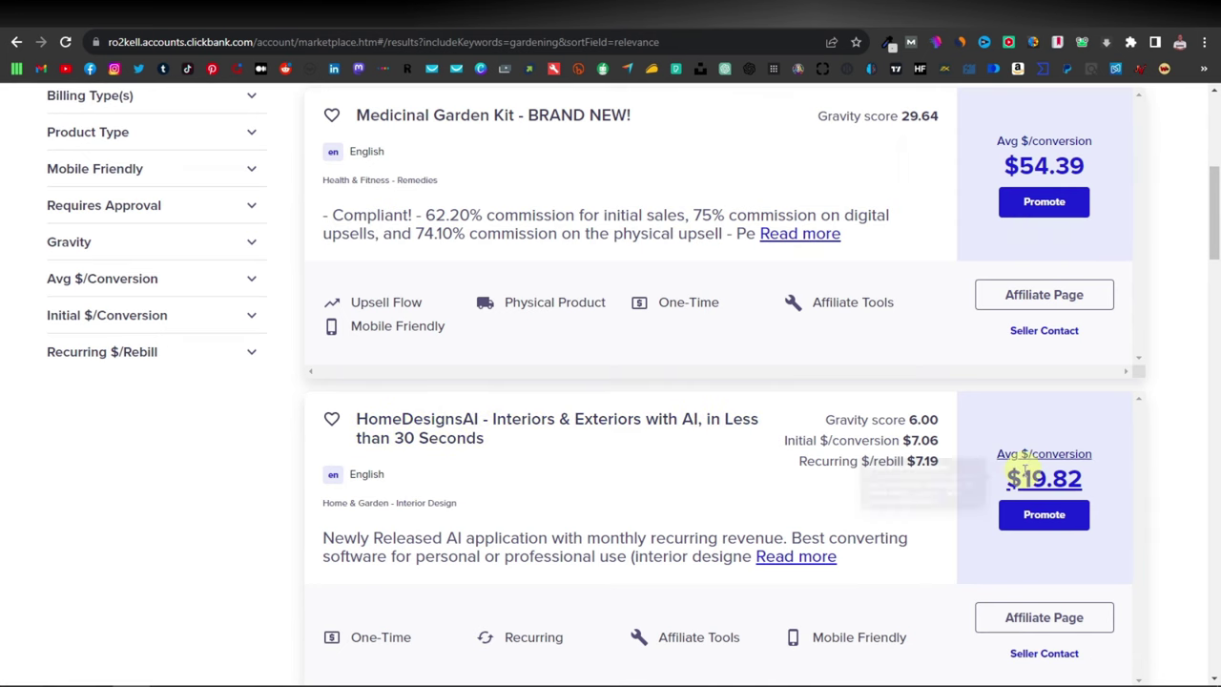
scroll(926, 464, down, 3)
scroll(451, 458, down, 1)
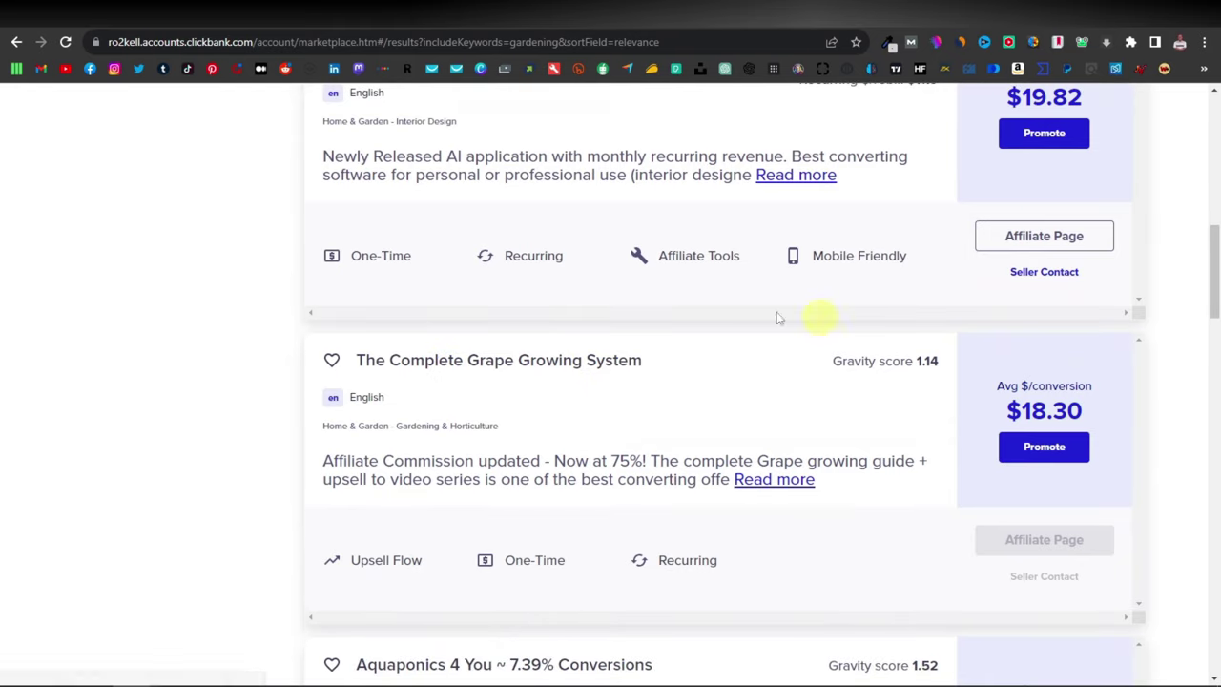
scroll(463, 350, down, 5)
scroll(571, 303, down, 4)
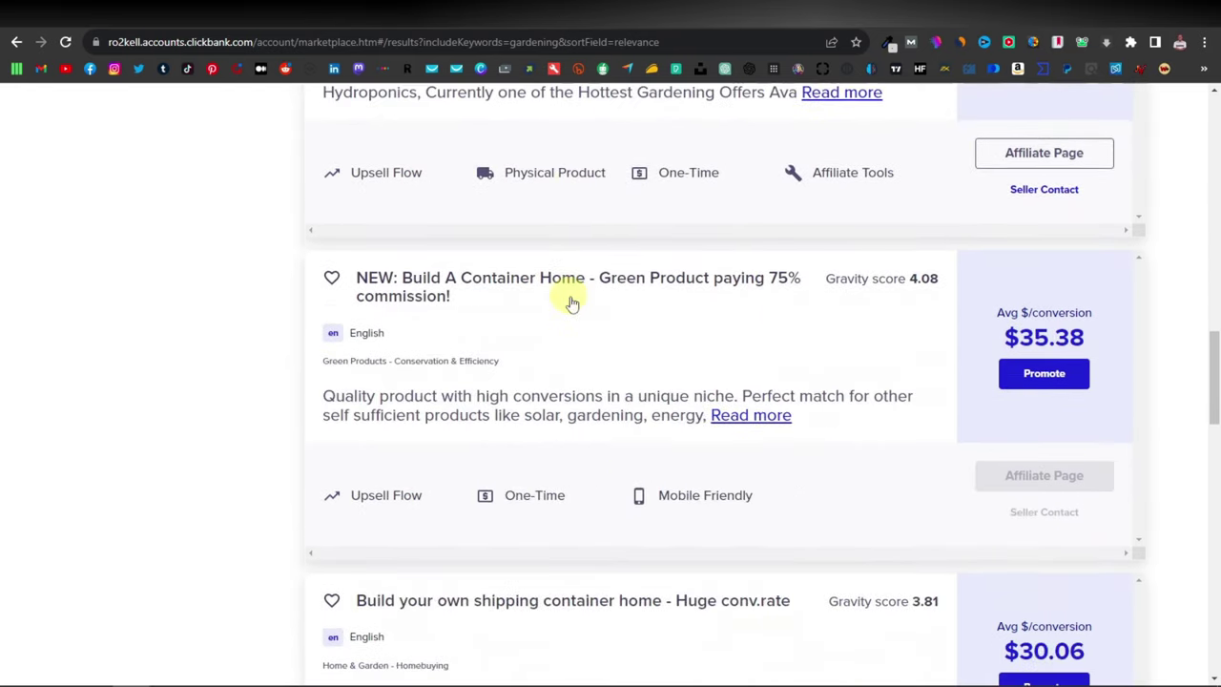
scroll(557, 303, down, 5)
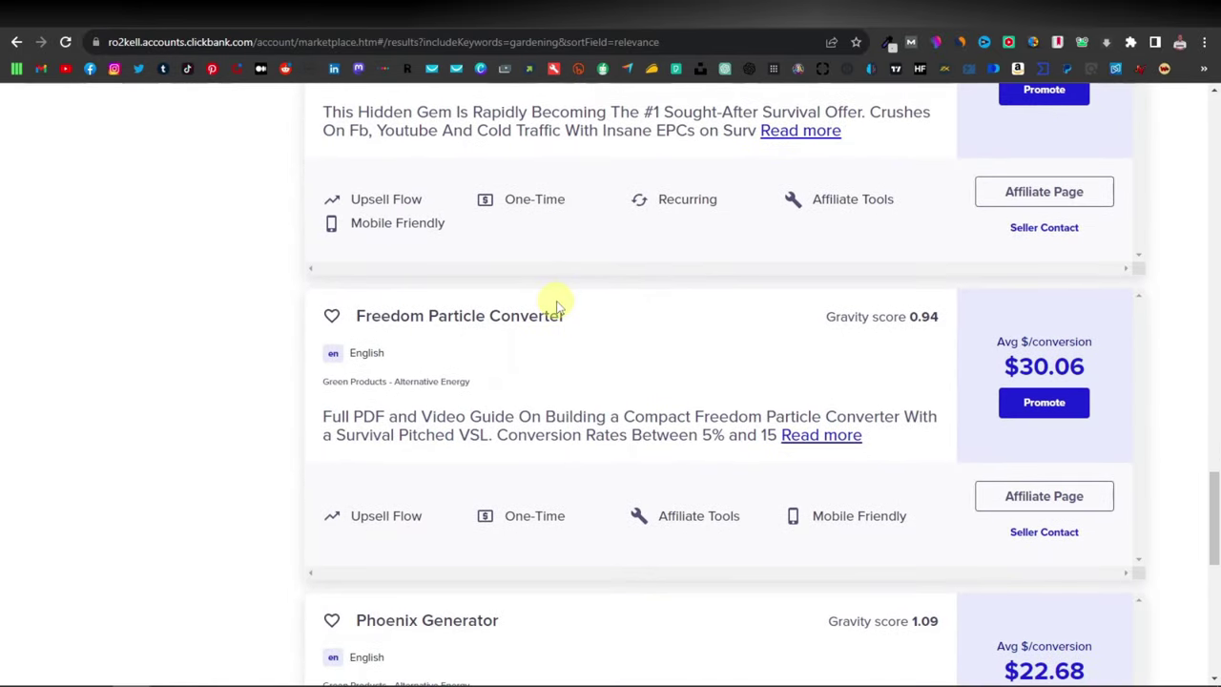
scroll(557, 306, down, 4)
scroll(559, 303, up, 15)
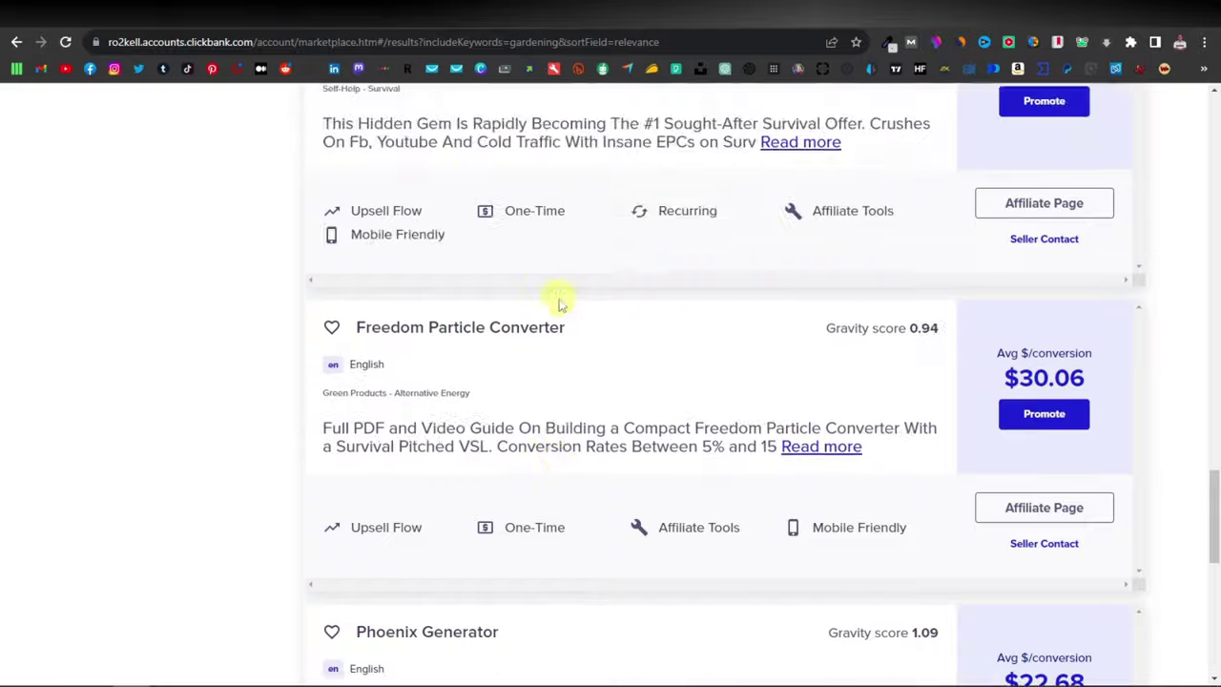
scroll(566, 310, up, 15)
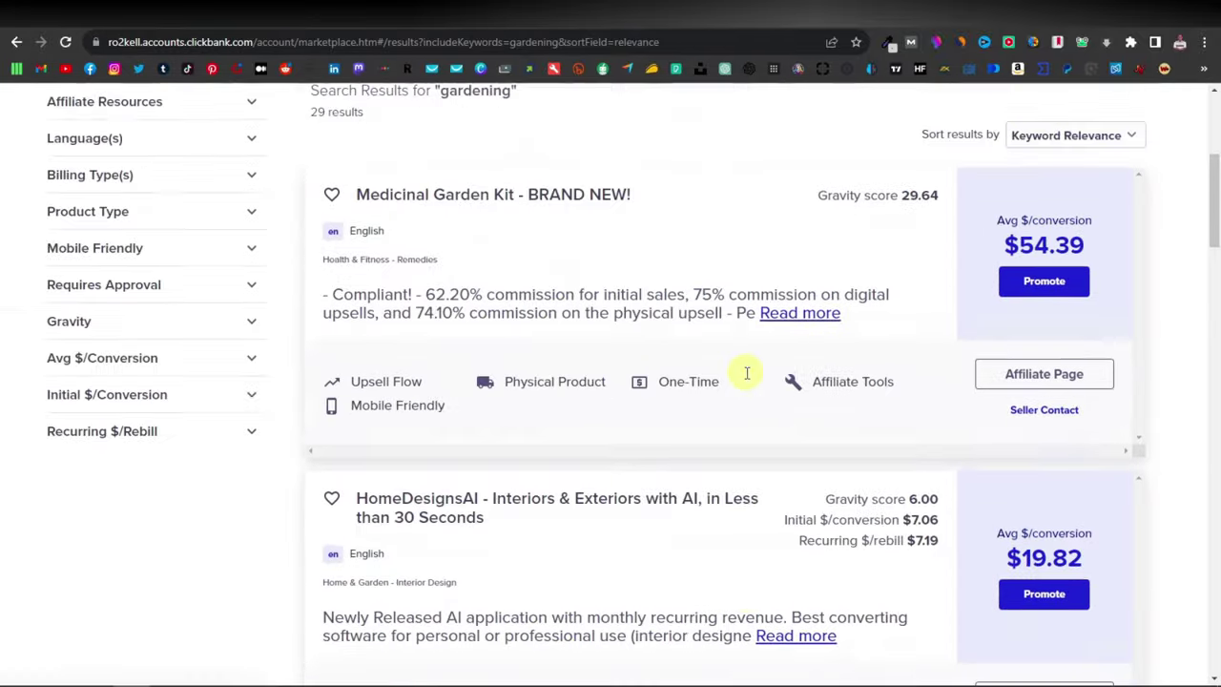
scroll(858, 229, down, 3)
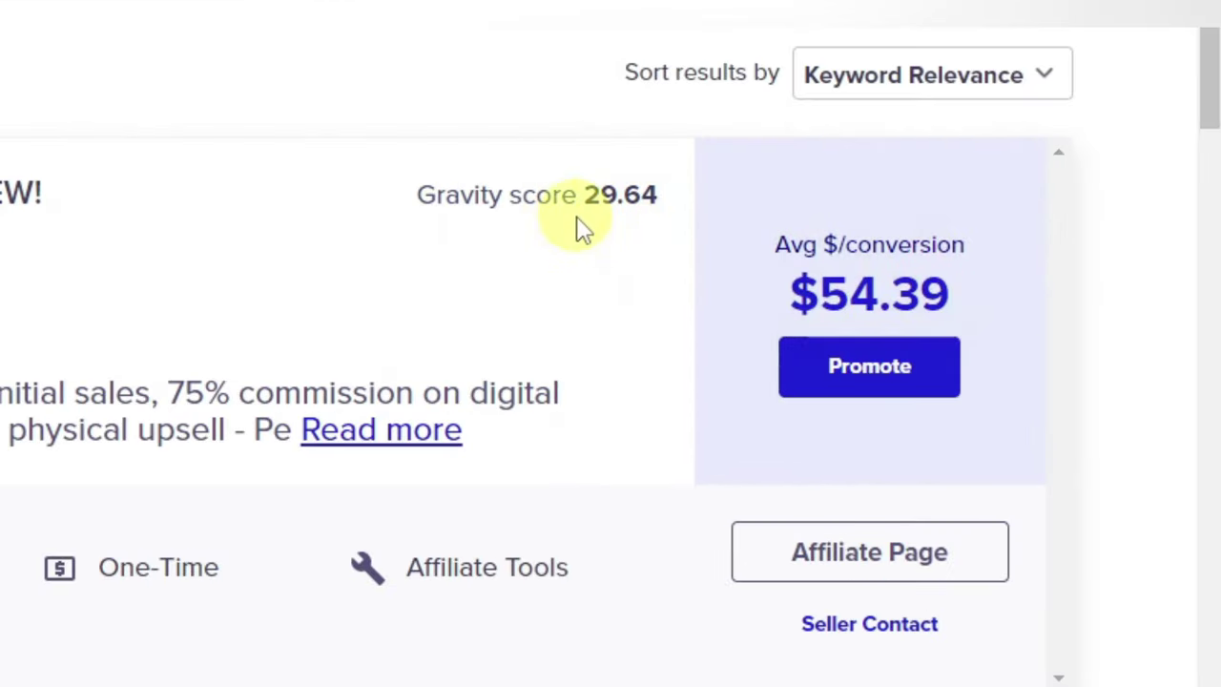
click(1033, 78)
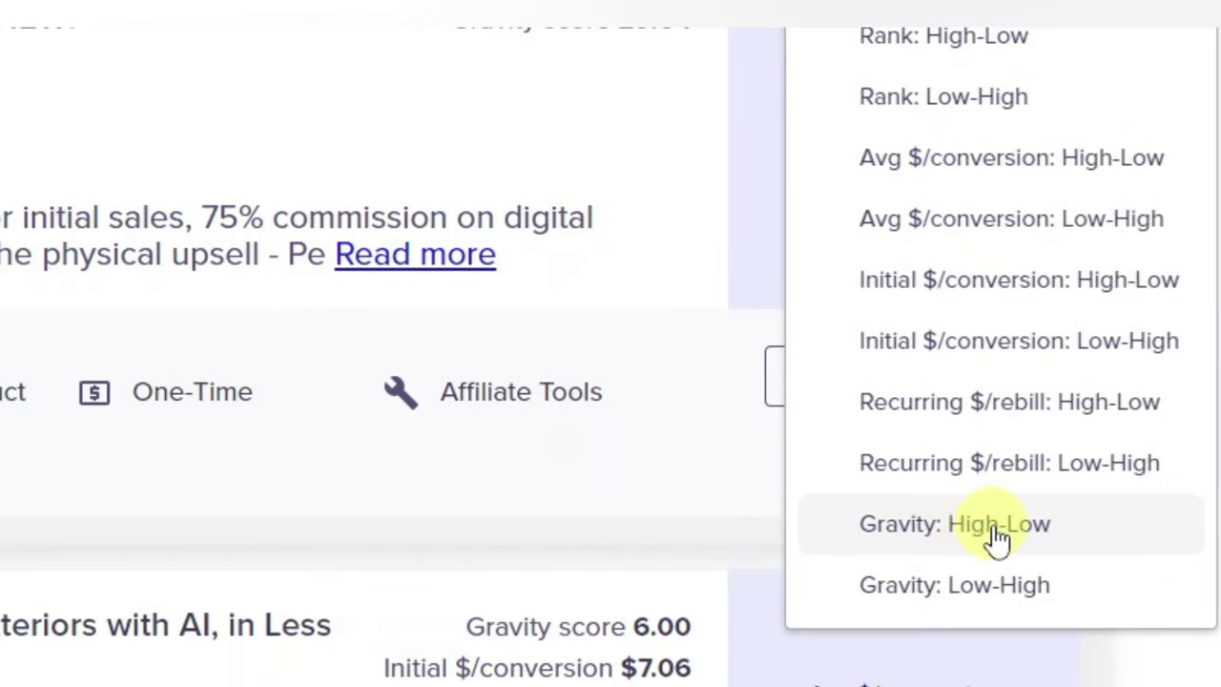
Step: Sort the gardening offers by Gravity: High-Low and review the top listings, including the Medicinal Garden Kit
click(997, 527)
scroll(992, 515, down, 3)
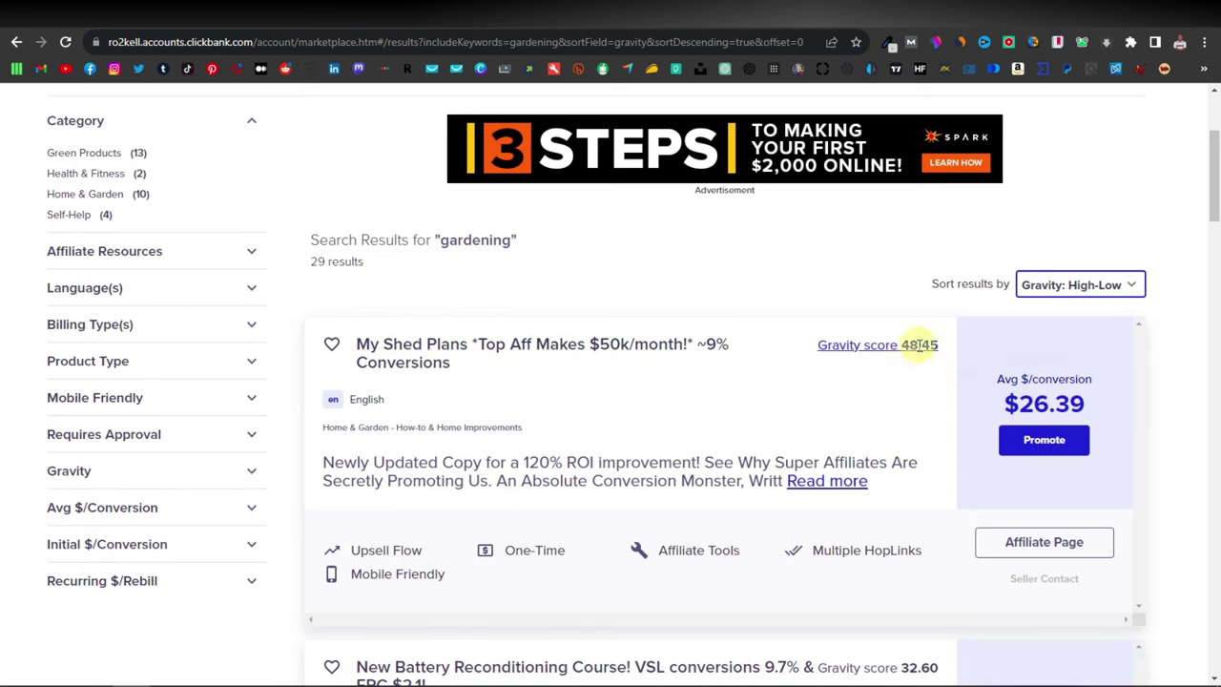
mouse_move(1044, 400)
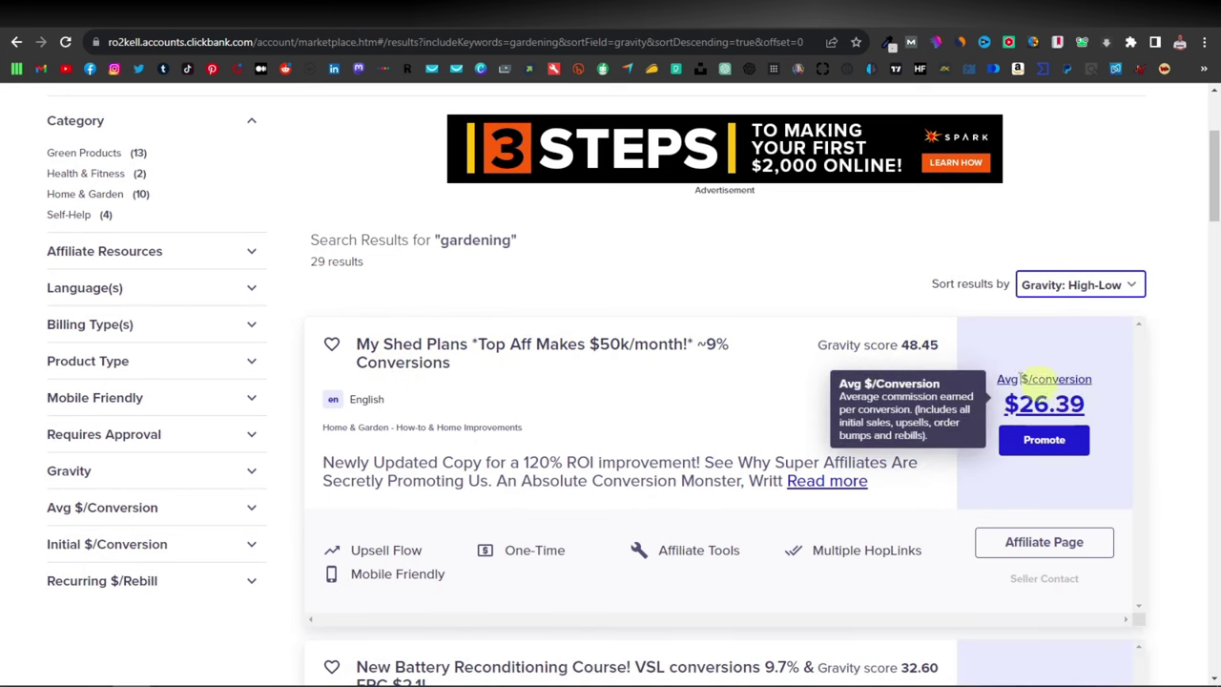
scroll(922, 499, down, 2)
scroll(922, 490, down, 1)
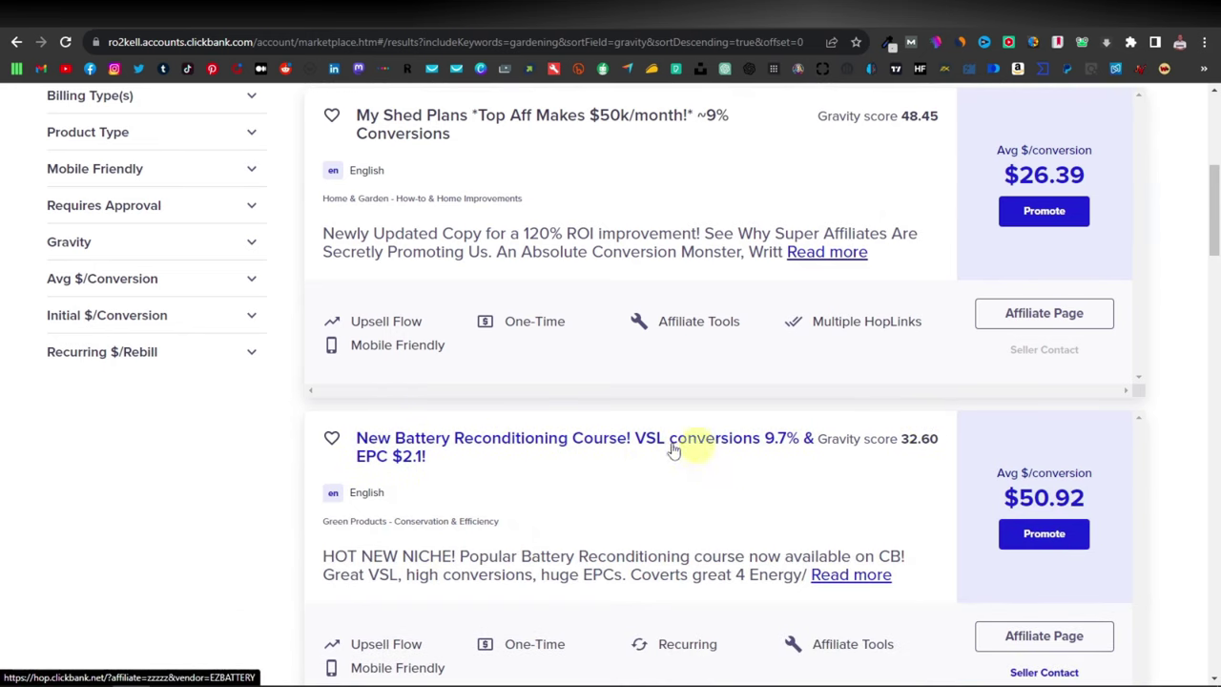
scroll(502, 467, down, 4)
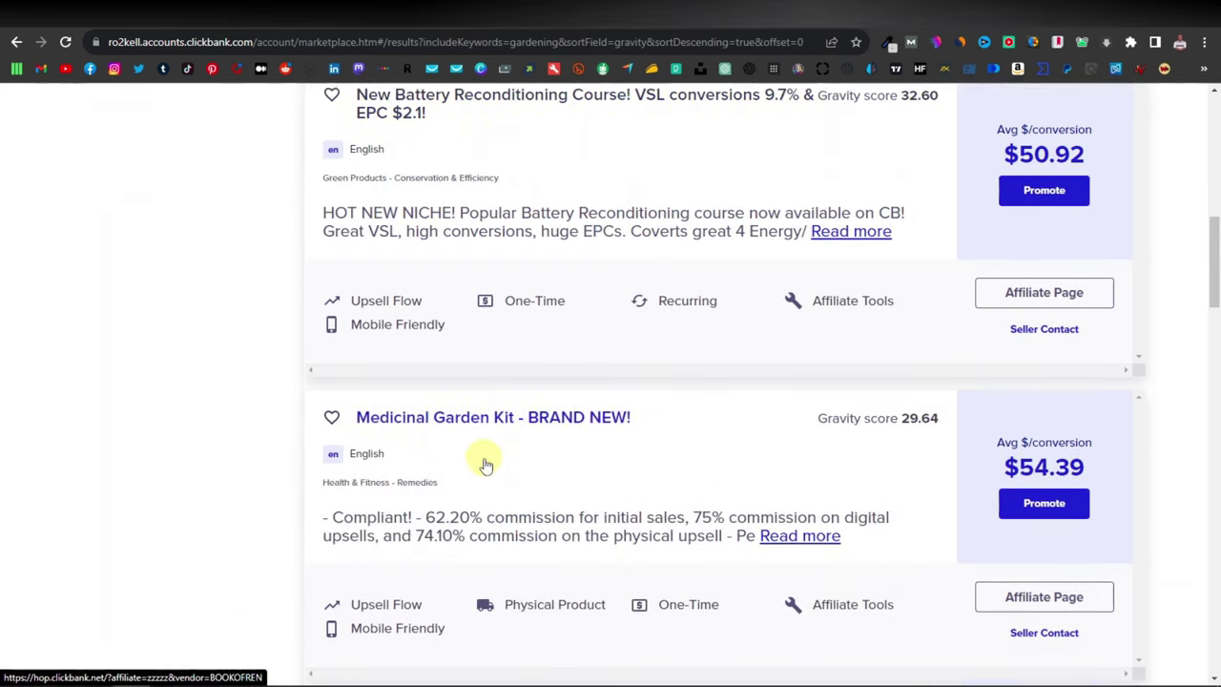
scroll(518, 404, down, 1)
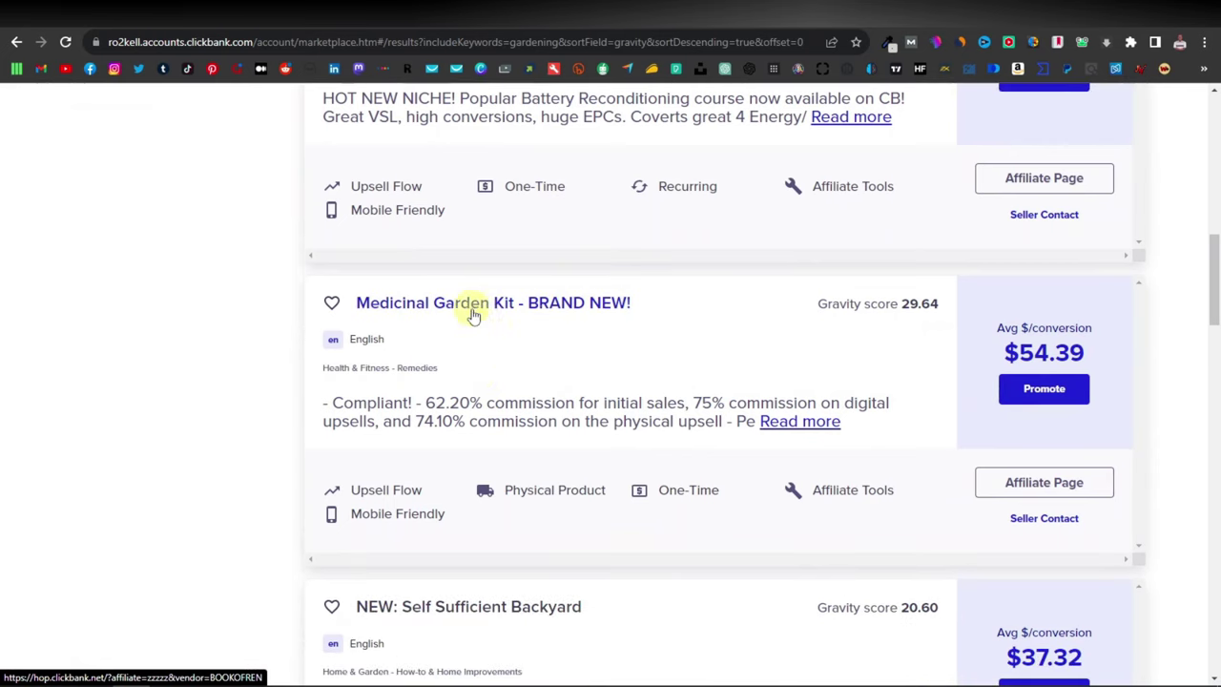
scroll(520, 313, down, 1)
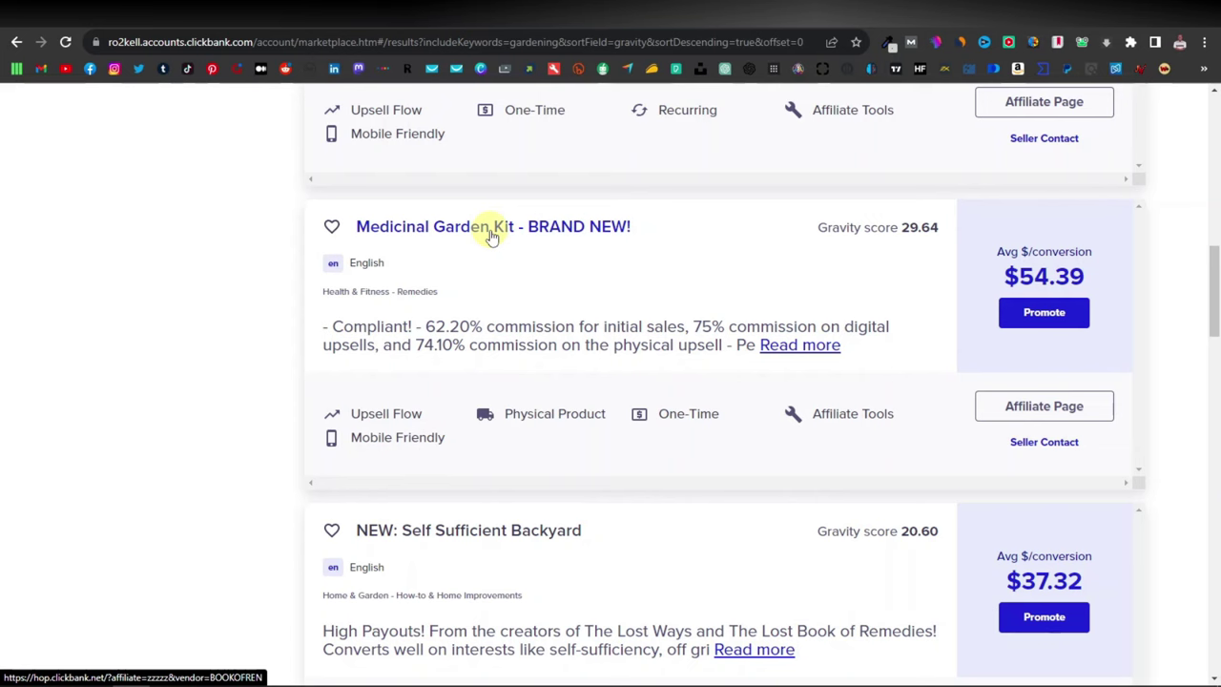
mouse_move(1037, 276)
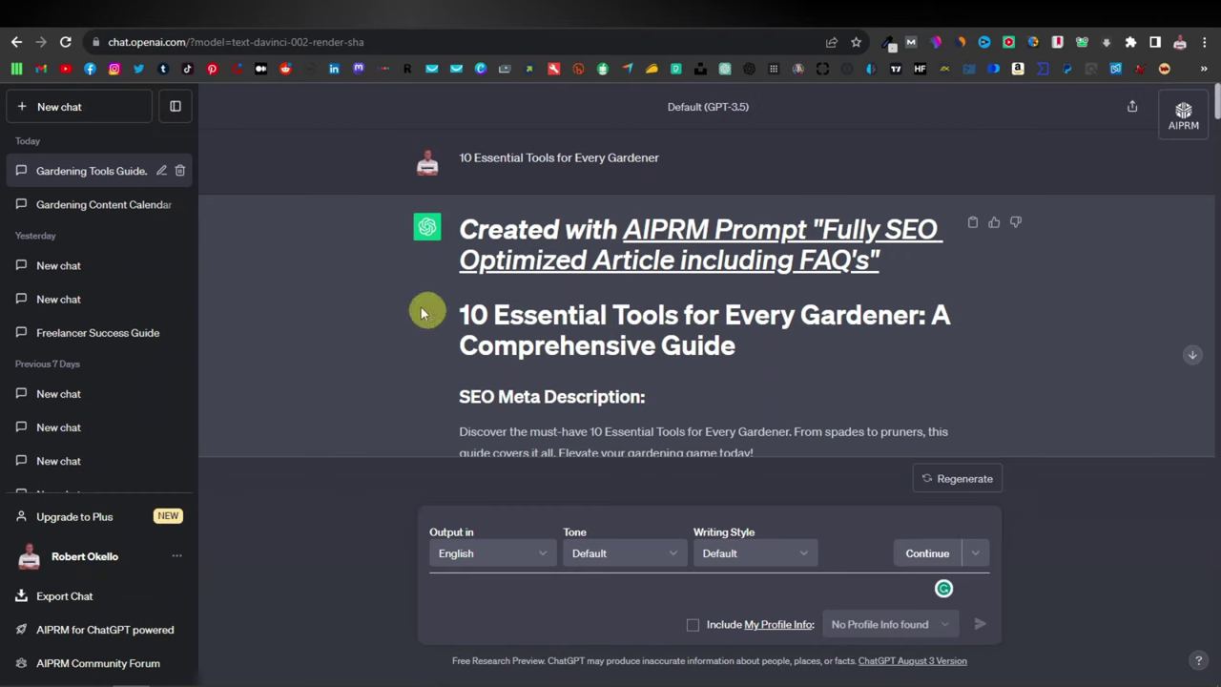
Step: Open the Gardening Content Calendar chat and look through its four-week table of article titles
scroll(419, 305, down, 2)
scroll(491, 242, down, 3)
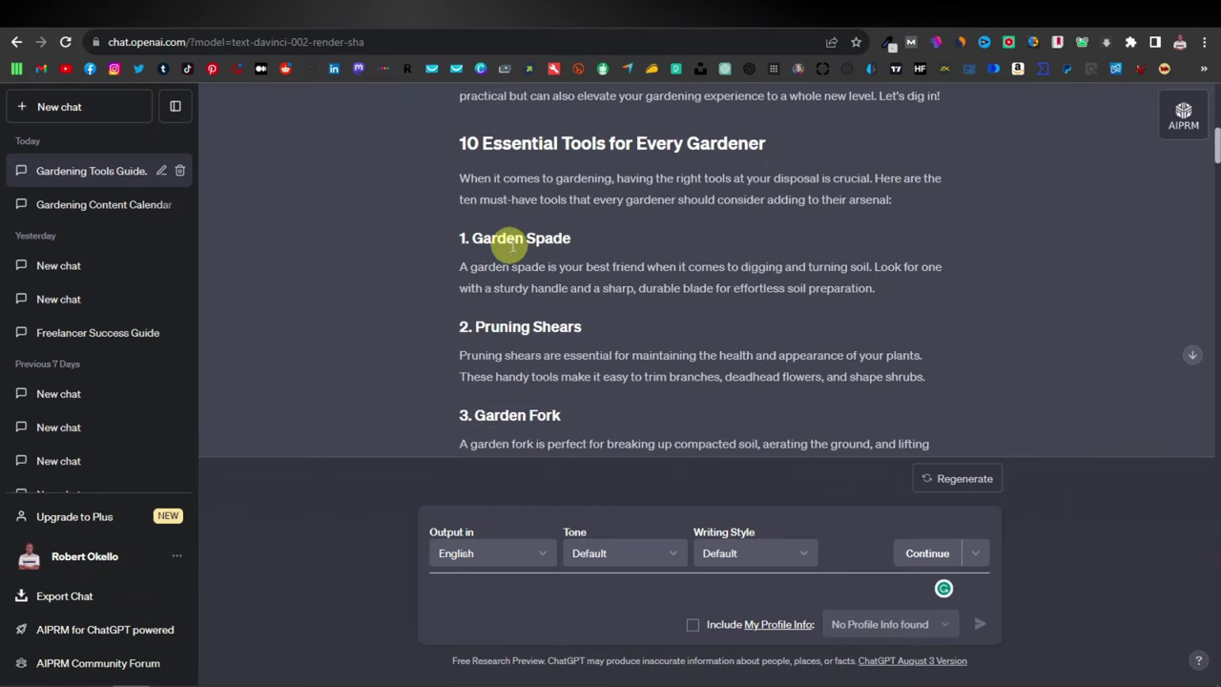
click(95, 204)
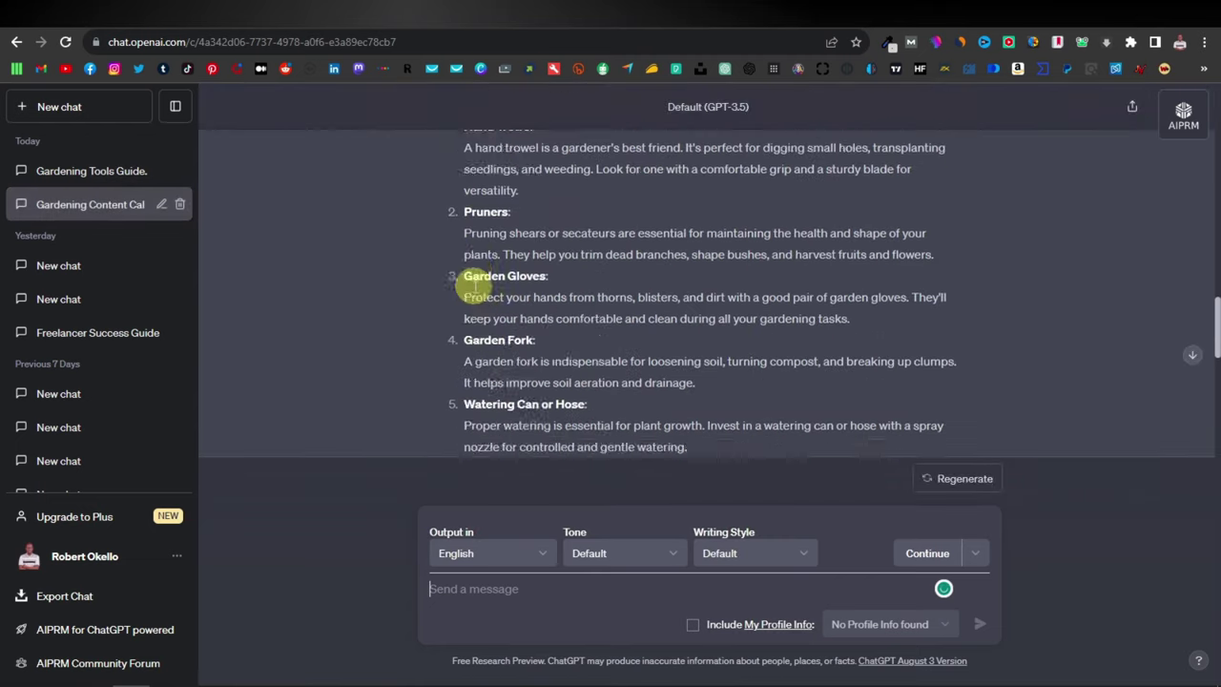
scroll(472, 277, up, 5)
scroll(572, 229, down, 4)
scroll(572, 172, up, 2)
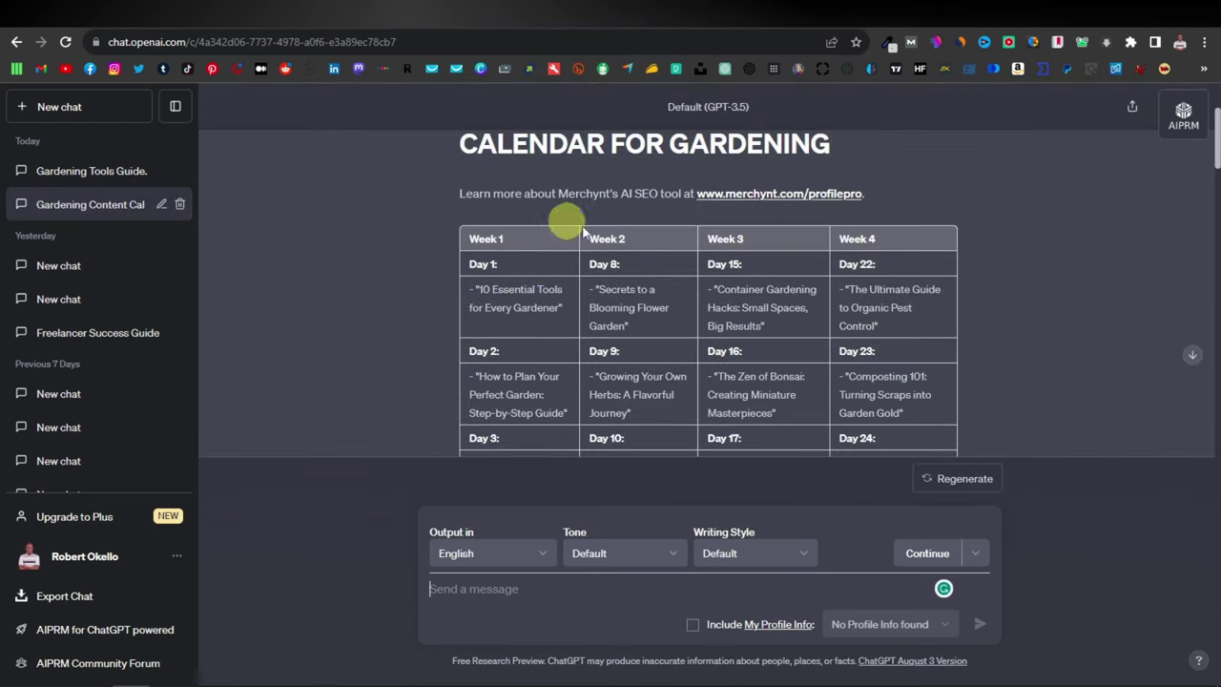
scroll(534, 210, down, 1)
scroll(511, 256, down, 3)
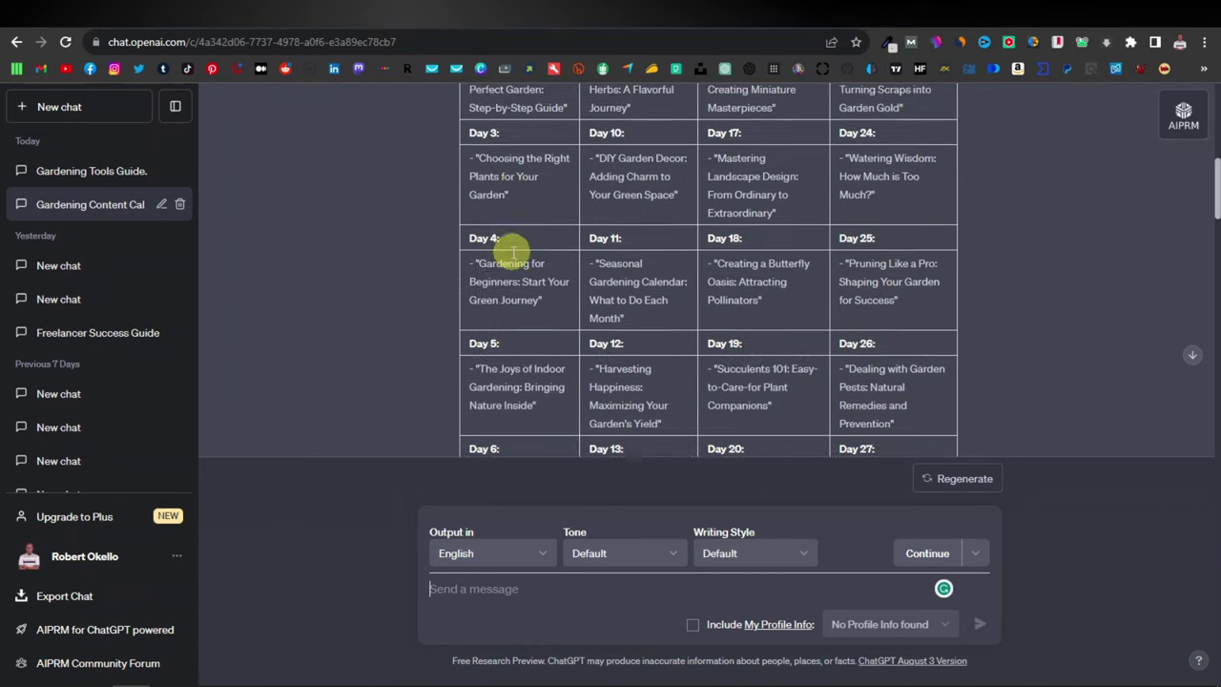
scroll(513, 258, down, 5)
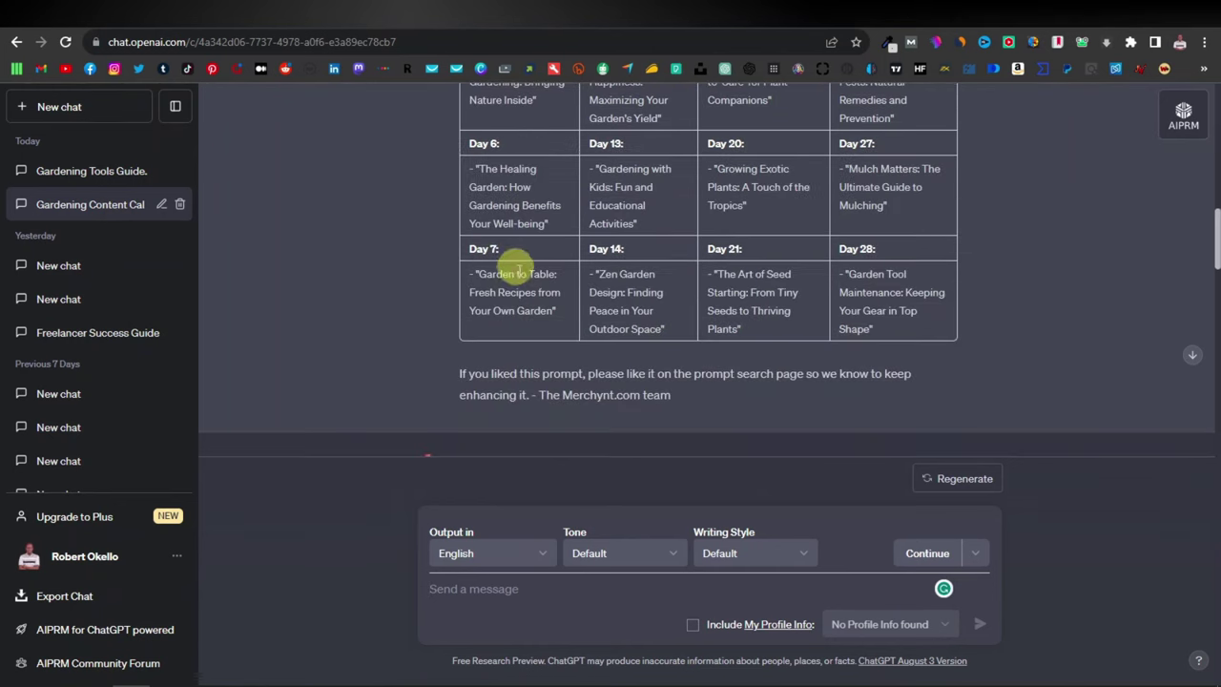
scroll(630, 276, up, 8)
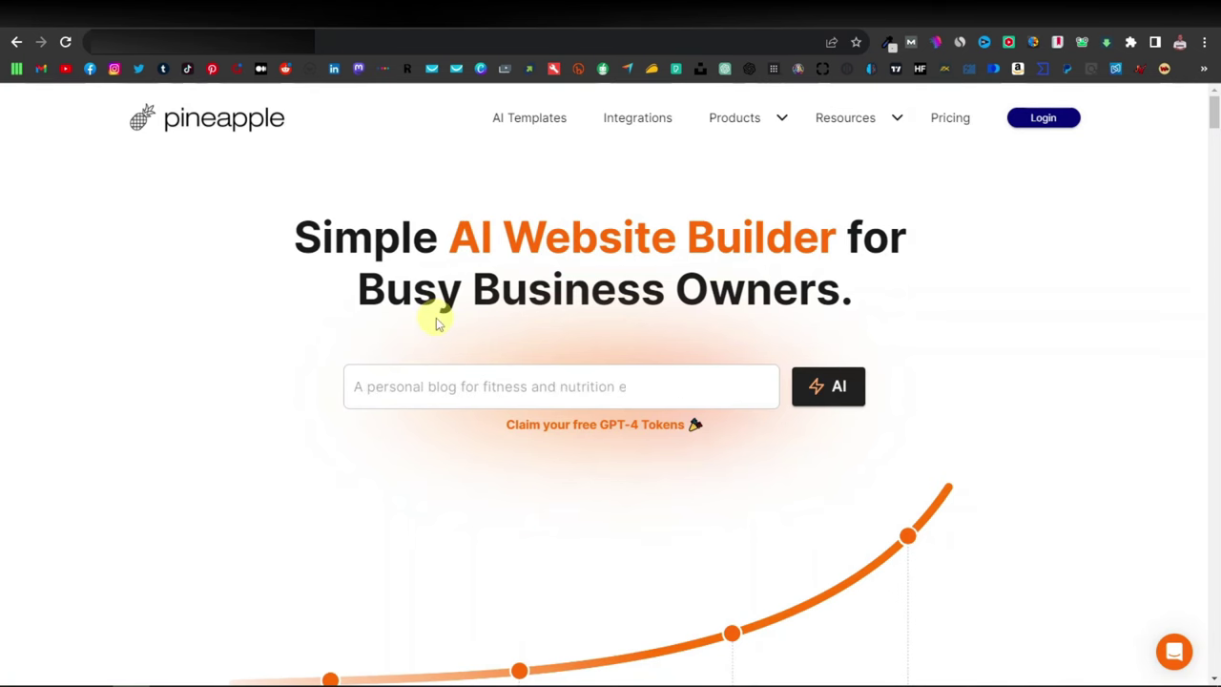
Step: Enter 'gardening' as the website prompt and launch the AI site builder
click(431, 387)
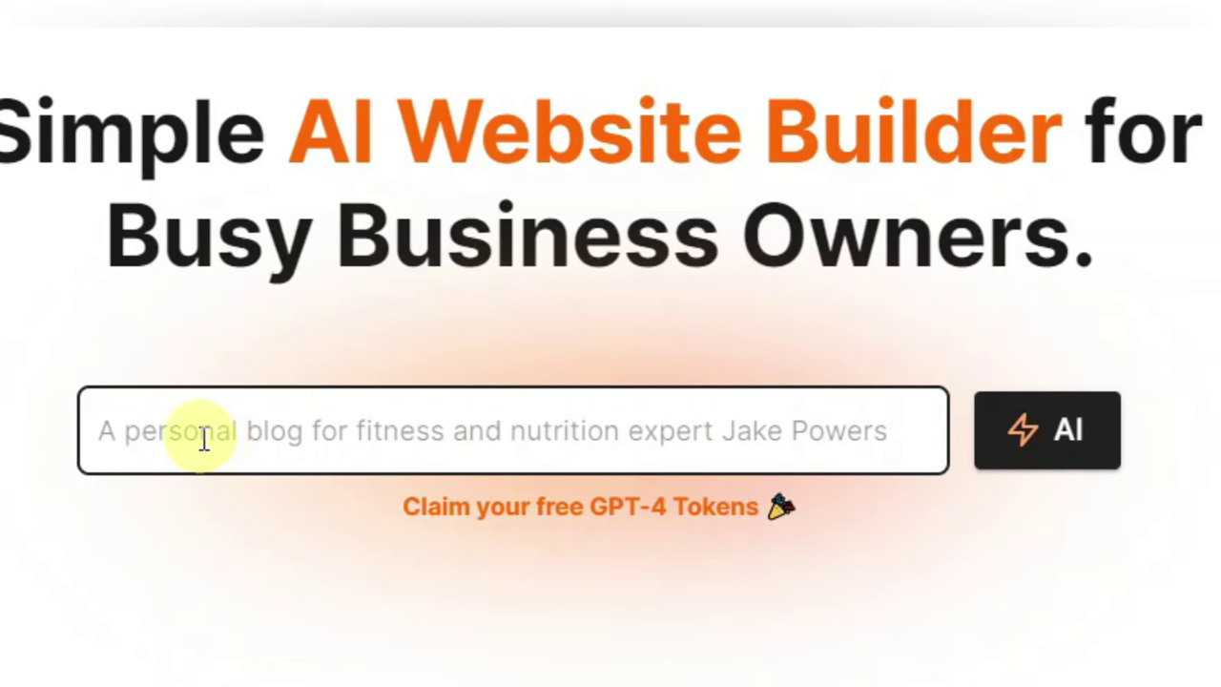
text(gardening)
click(1032, 437)
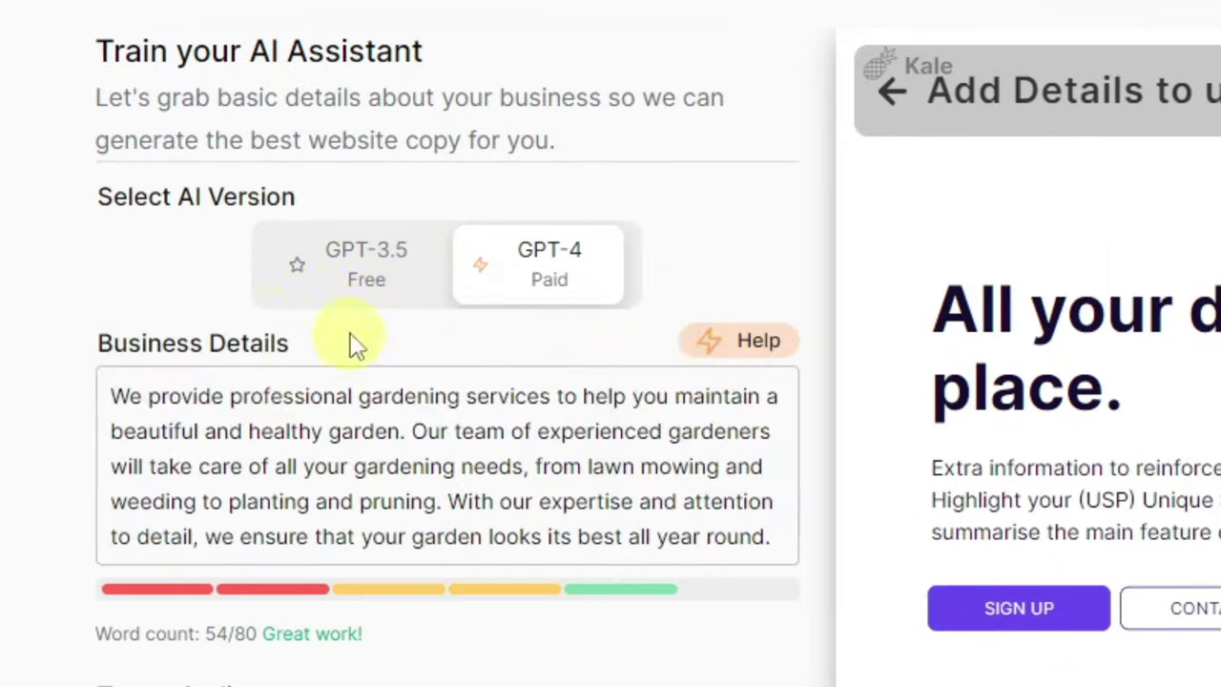
Step: Choose the free GPT-3.5 model and review the gardening business details and target audience
mouse_move(141, 320)
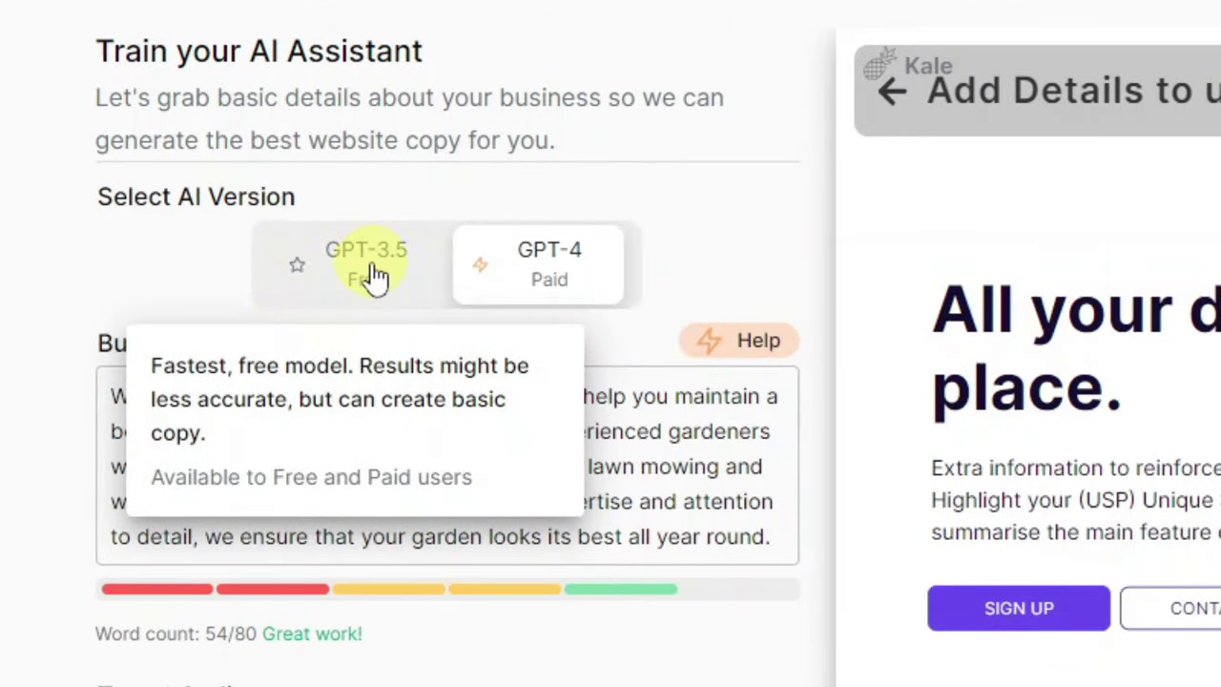
mouse_move(568, 272)
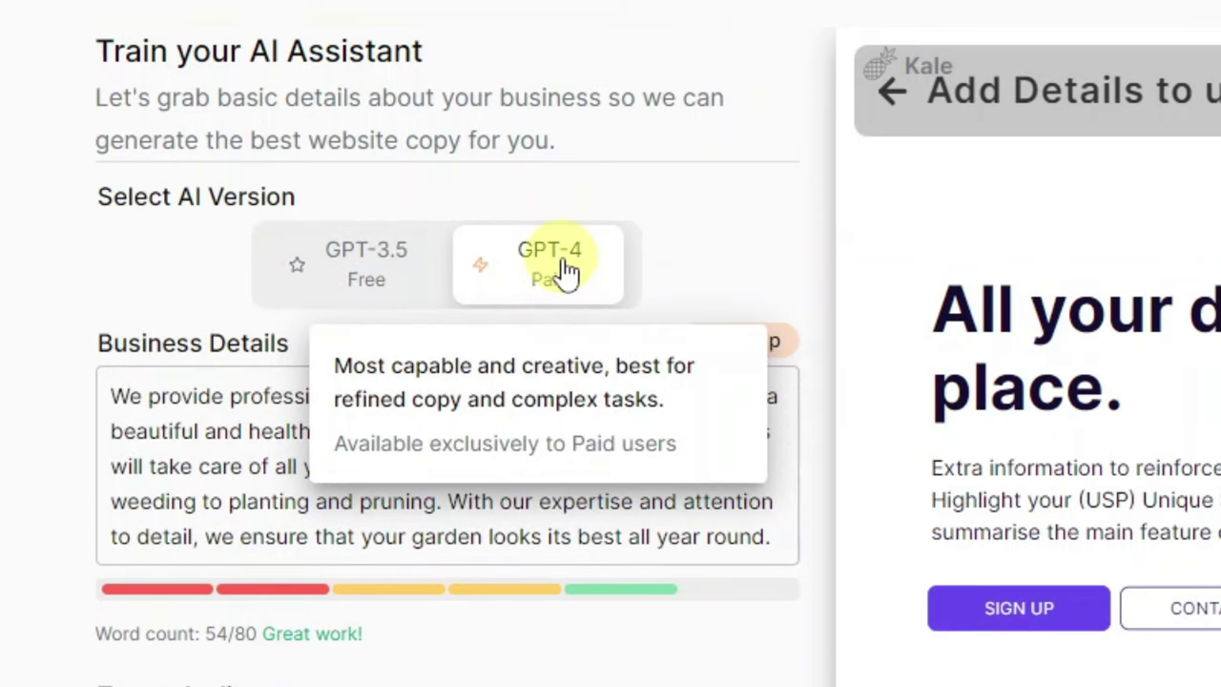
click(373, 274)
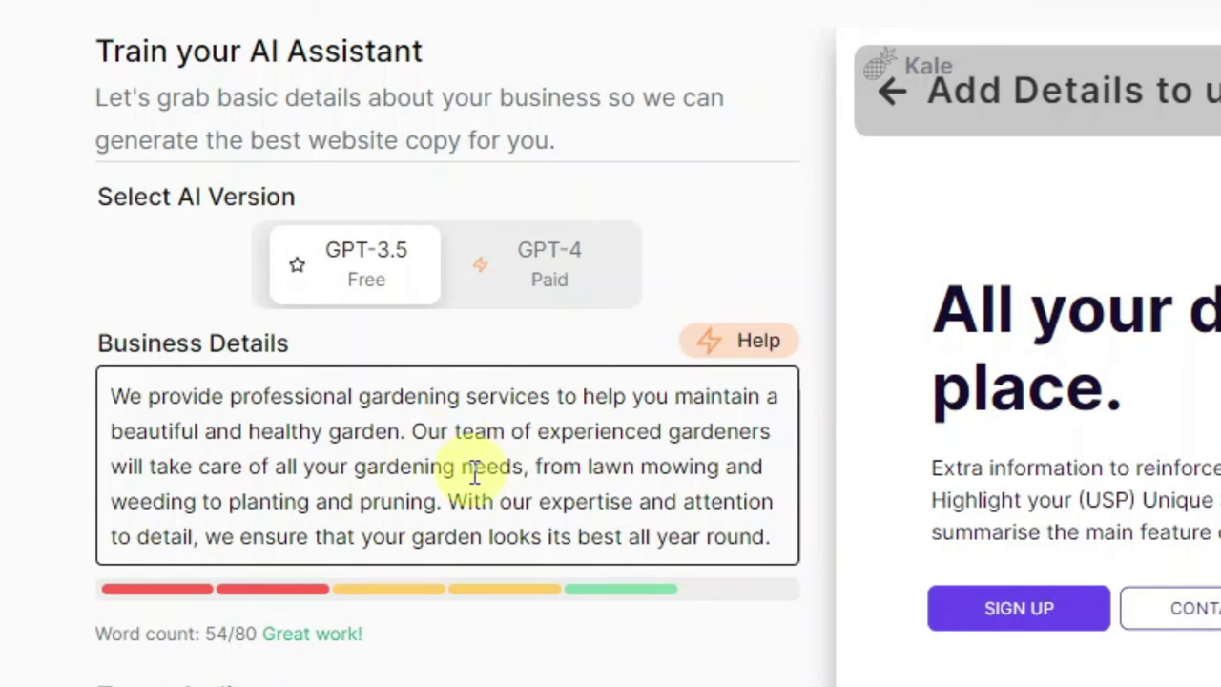
scroll(475, 489, down, 3)
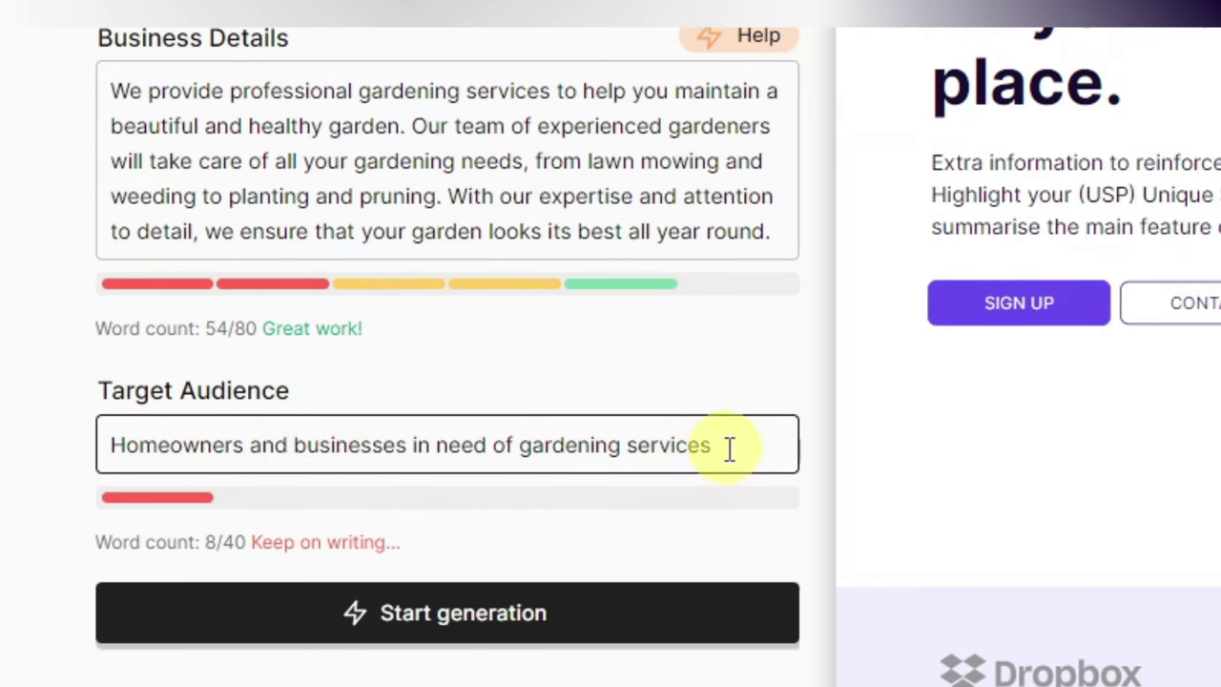
drag(725, 445, 5, 437)
click(461, 444)
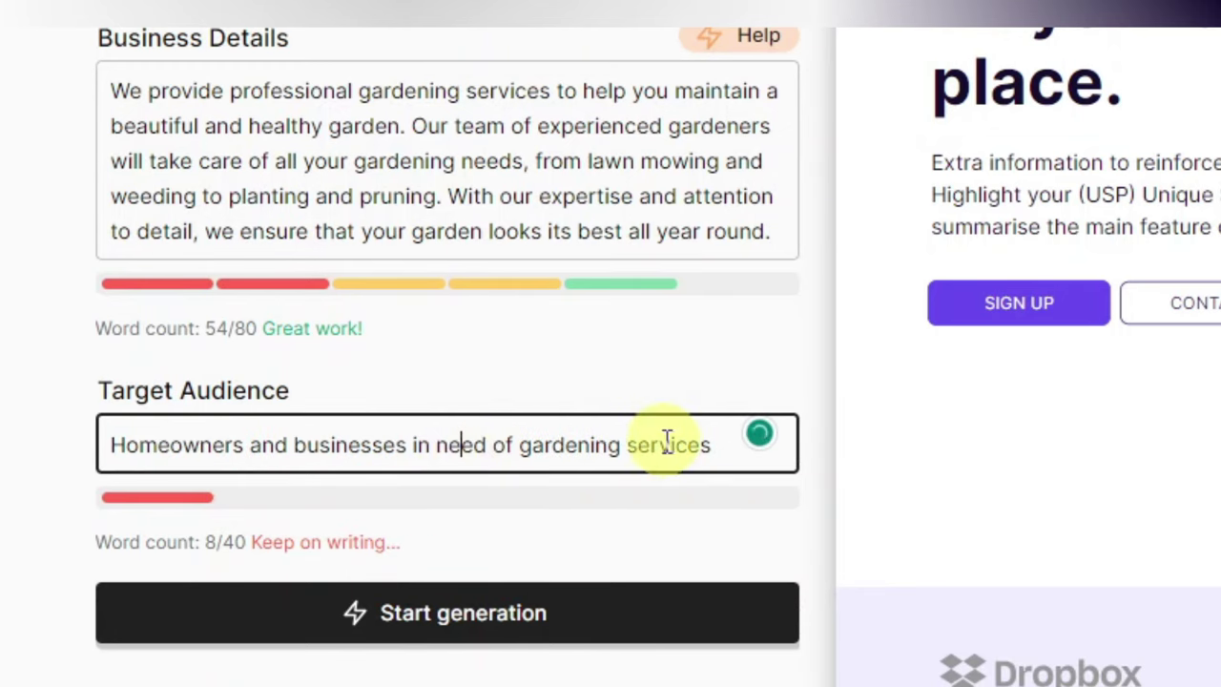
Step: Generate the gardening site and set the palette style to dark, browsing the palette presets
click(485, 633)
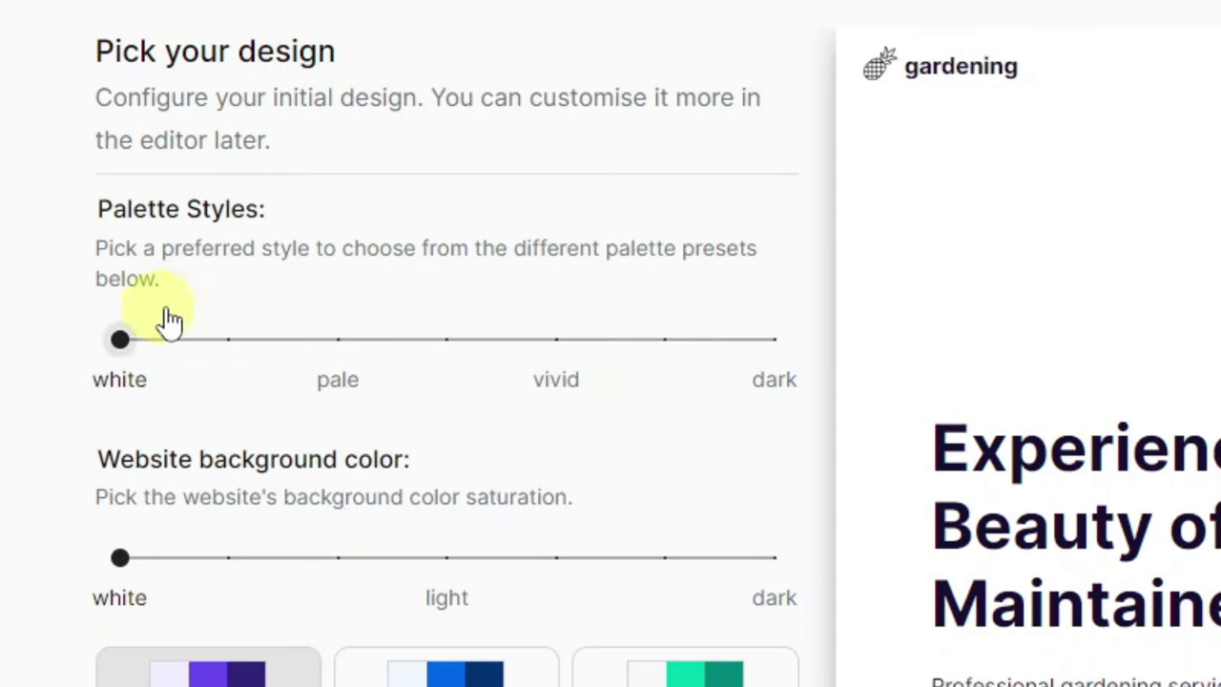
click(344, 353)
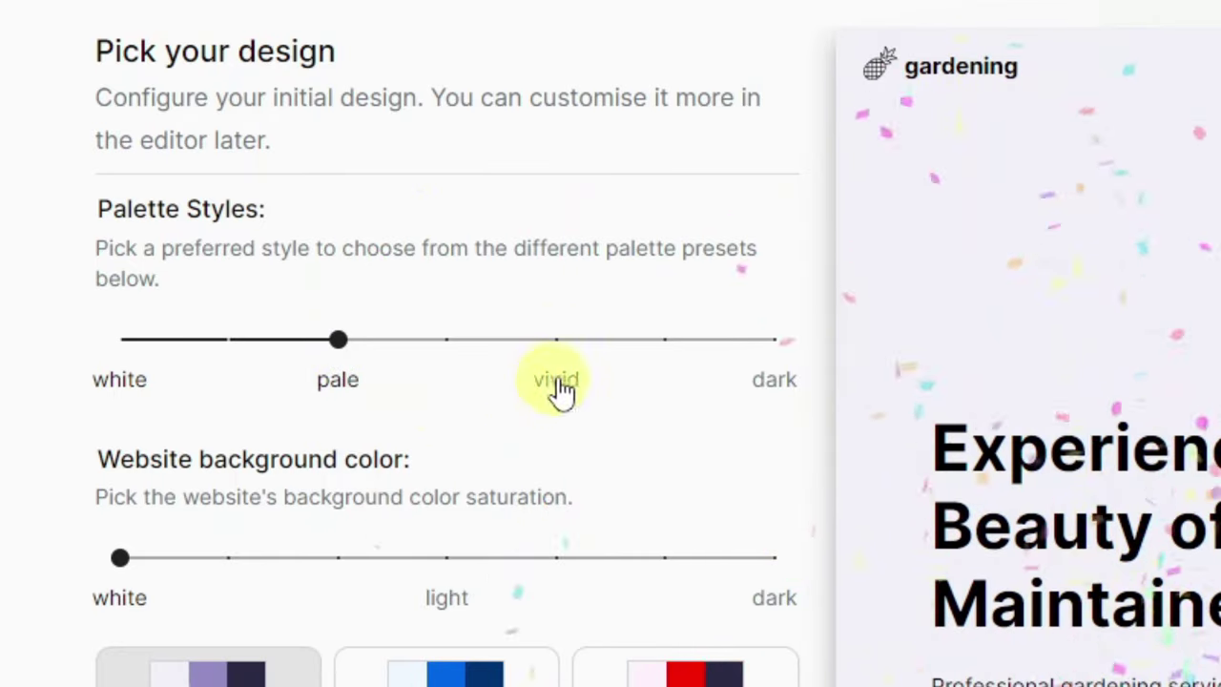
click(559, 350)
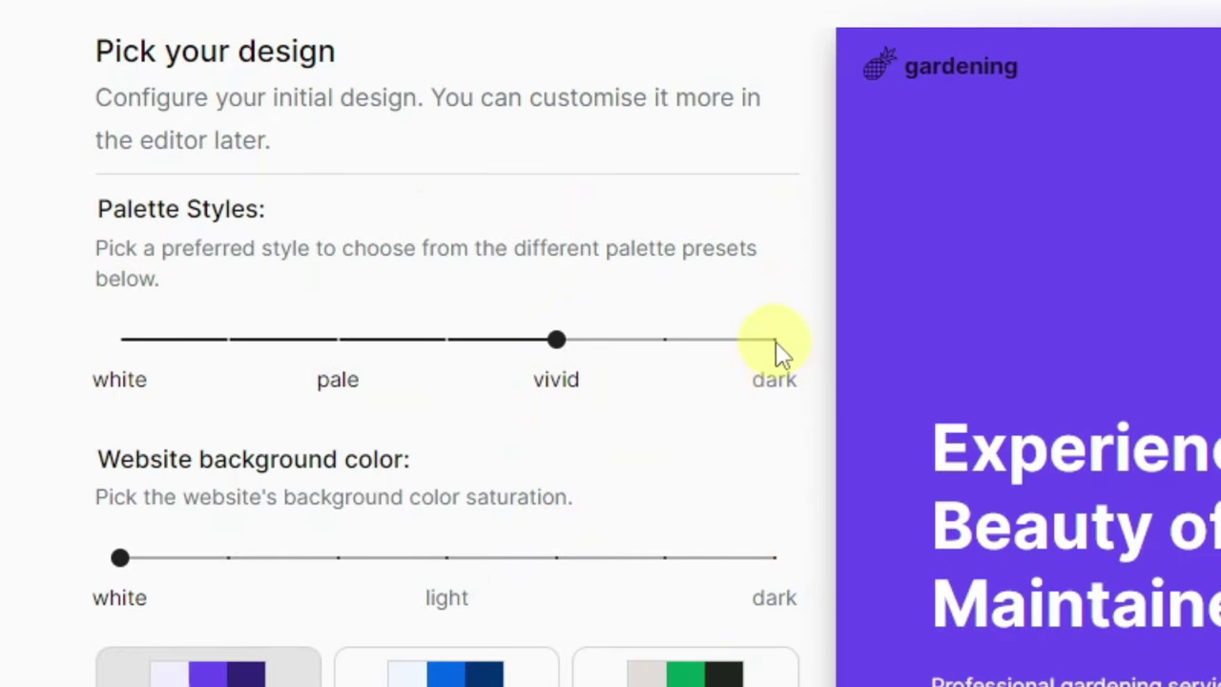
click(774, 341)
scroll(725, 381, down, 3)
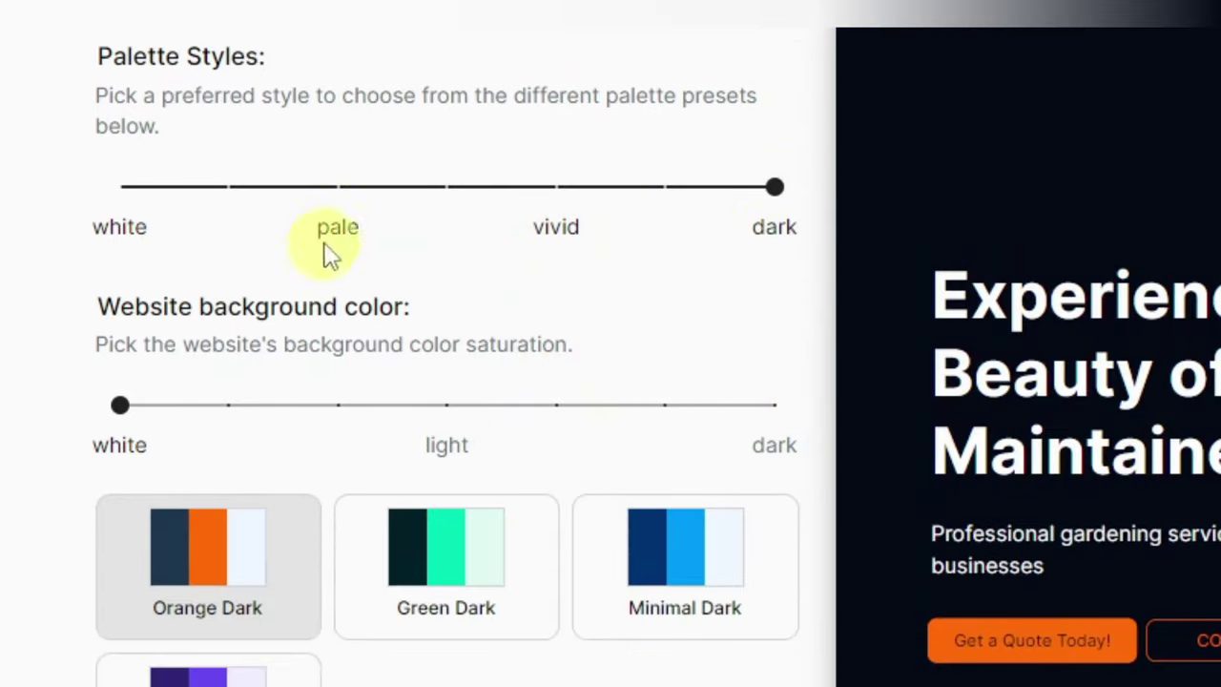
scroll(370, 170, down, 3)
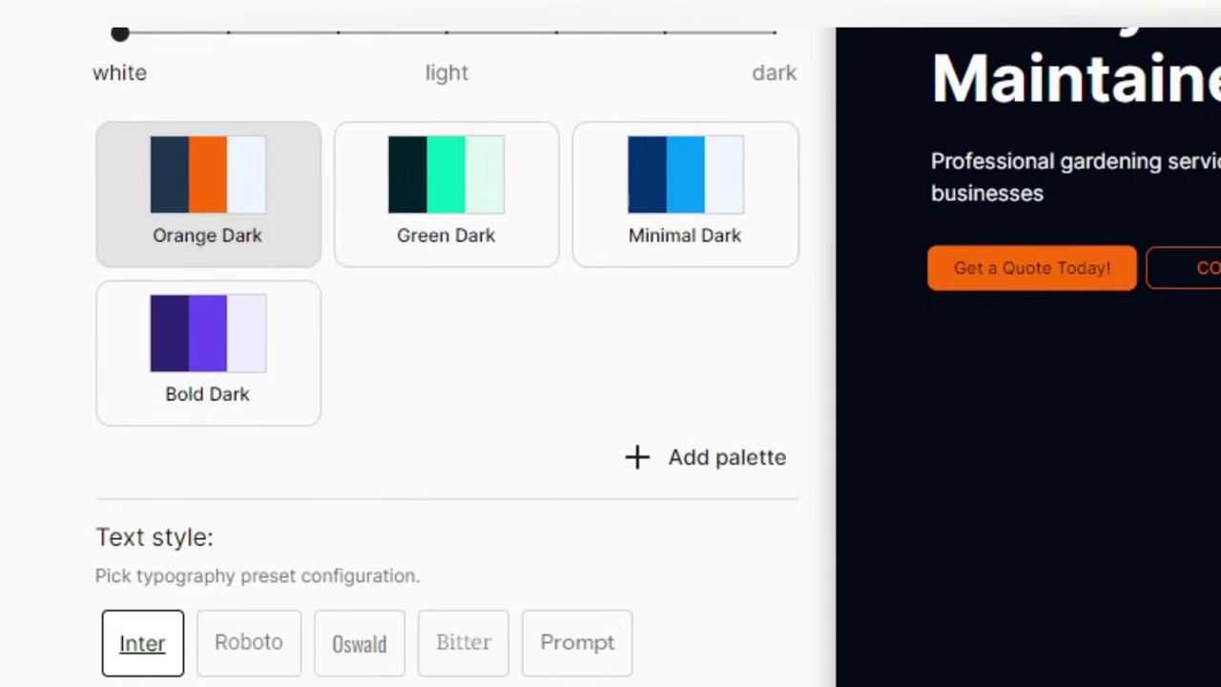
scroll(982, 623, up, 5)
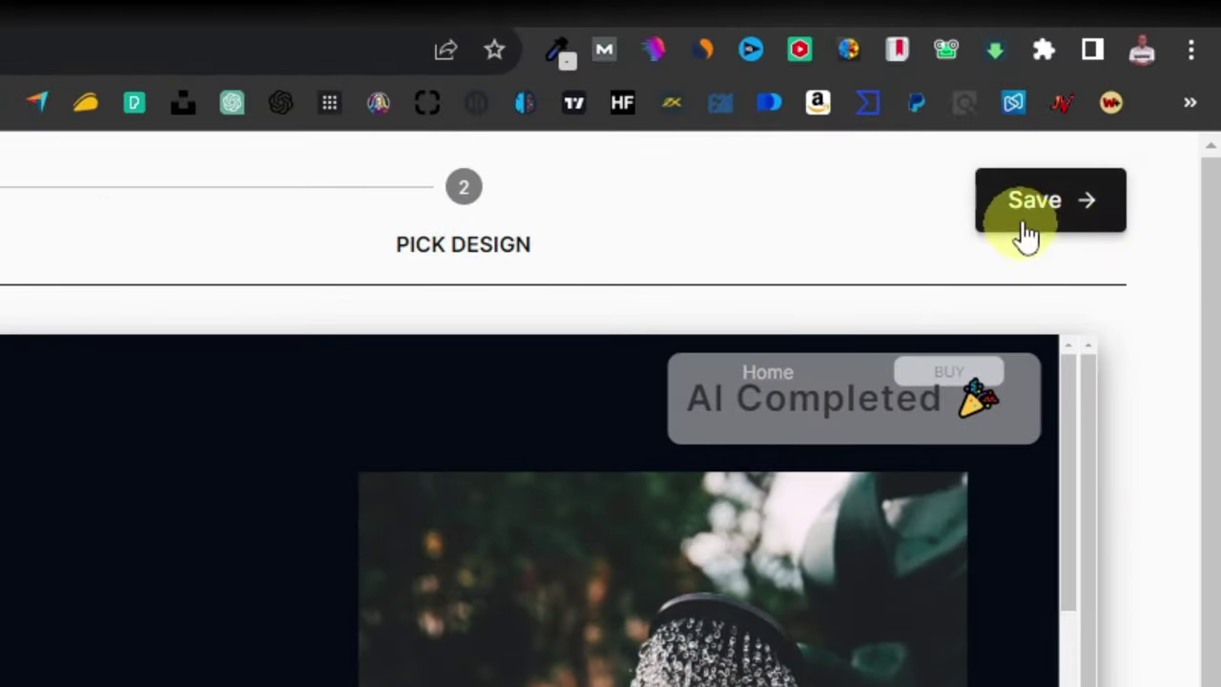
Step: Save the design, skip the onboarding tour, and look over the gardening Home page in the editor
click(1031, 207)
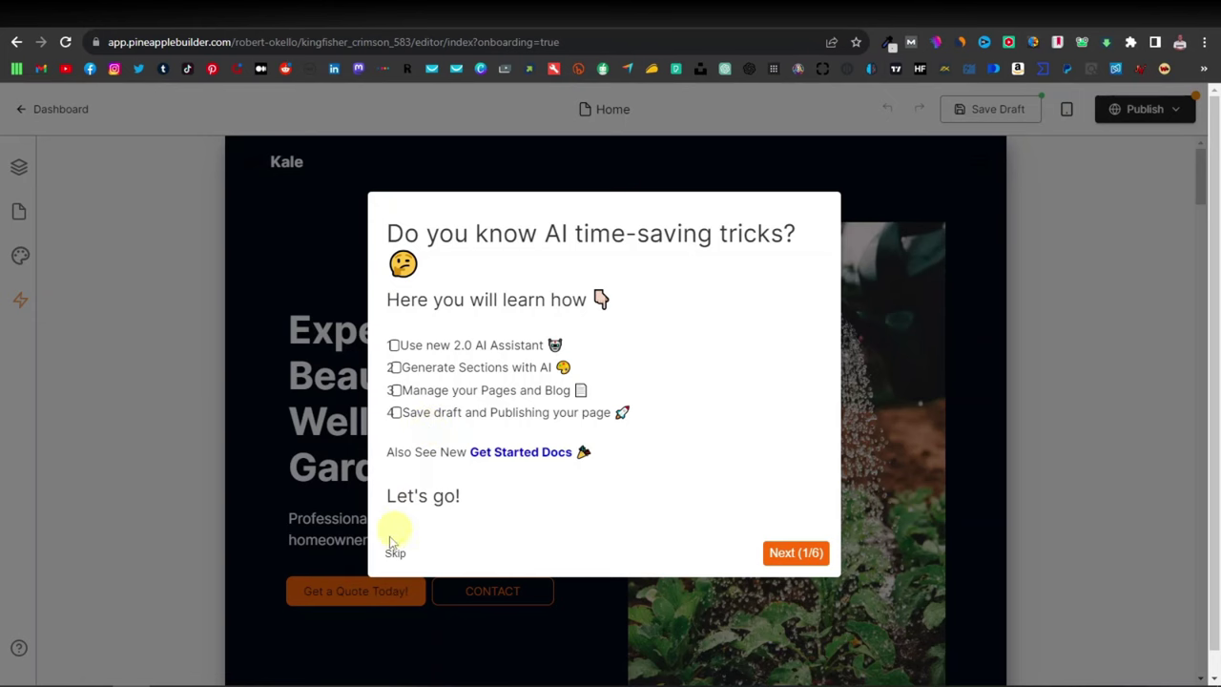
click(399, 559)
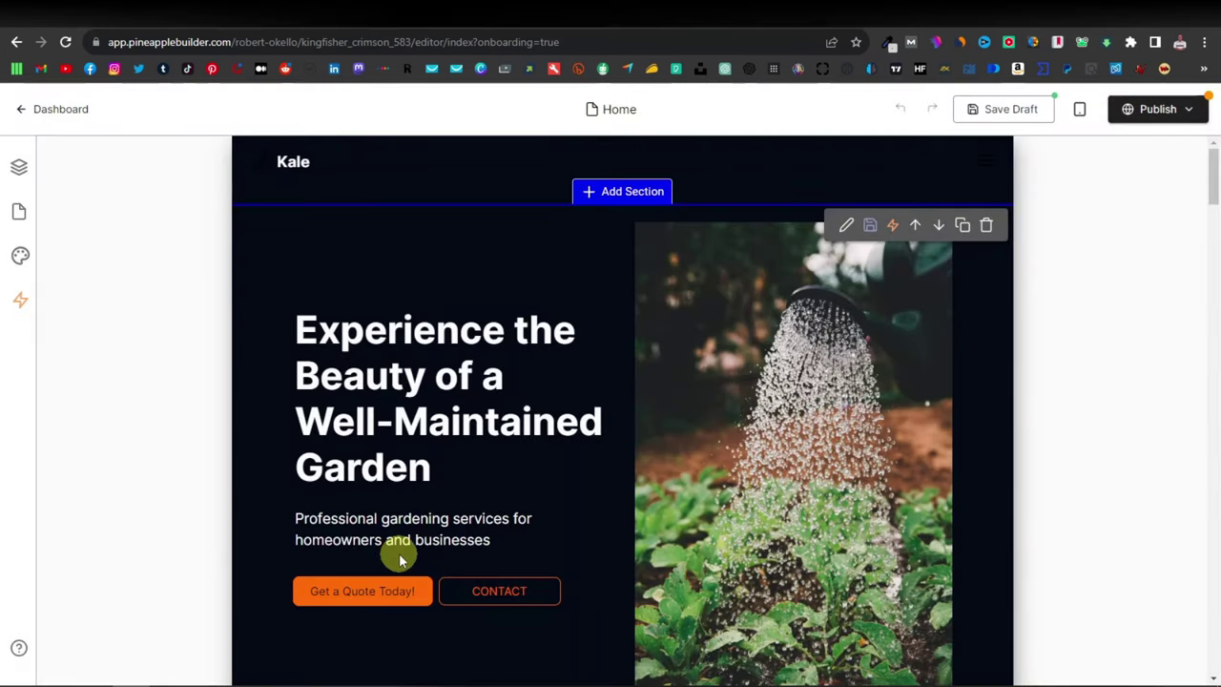
scroll(568, 402, down, 1)
scroll(567, 405, down, 6)
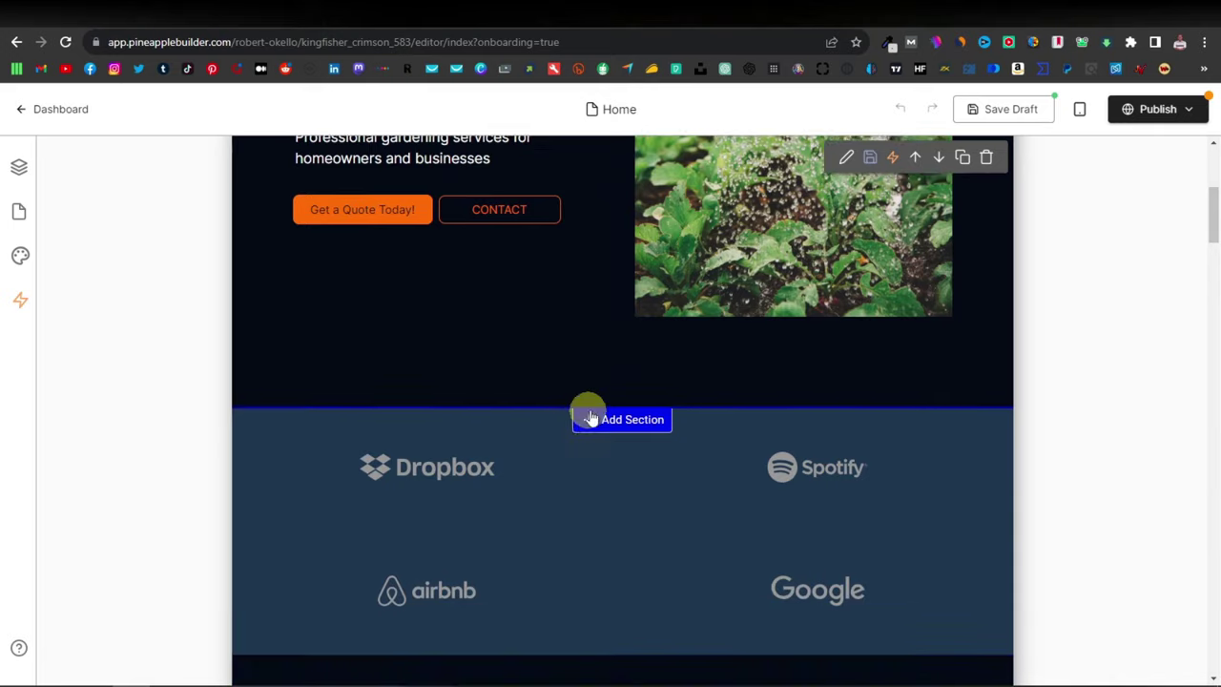
scroll(583, 408, down, 7)
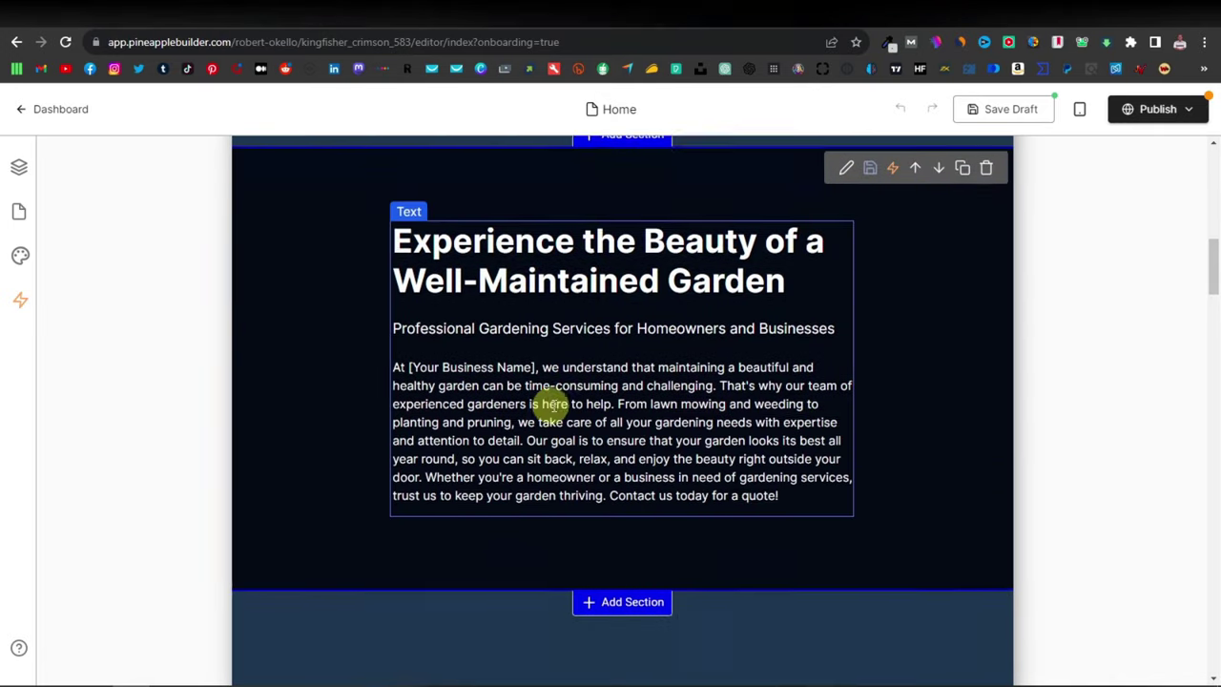
scroll(569, 399, down, 3)
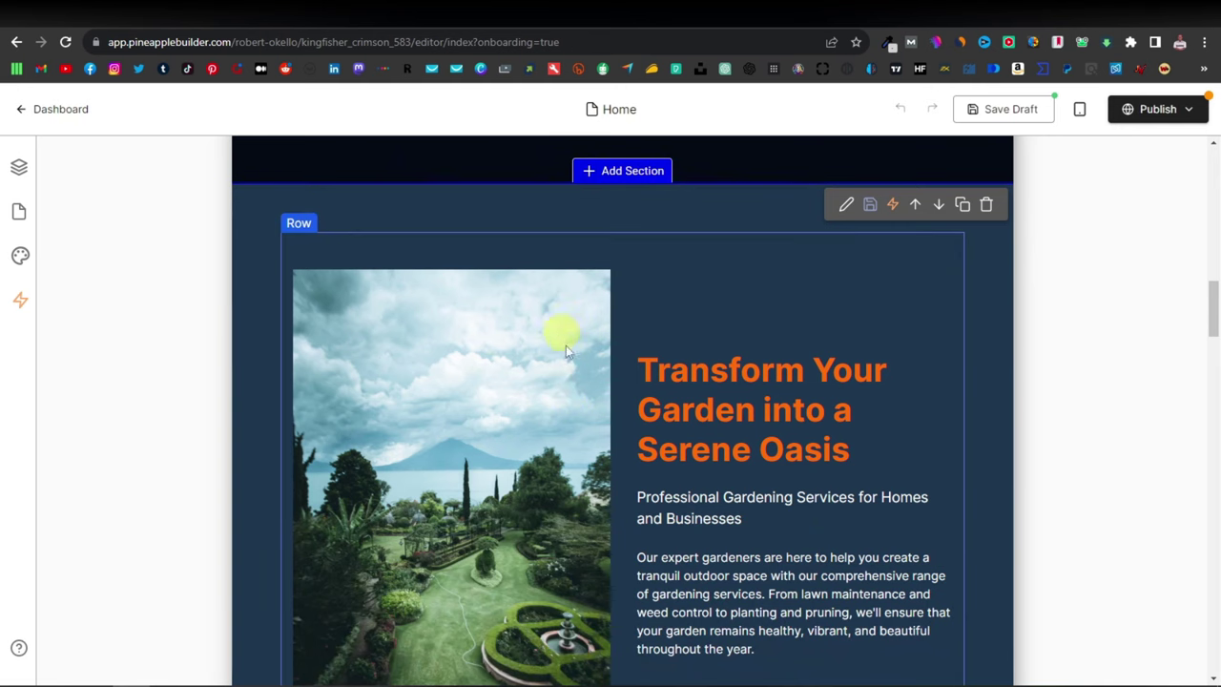
scroll(611, 387, down, 2)
scroll(703, 349, down, 5)
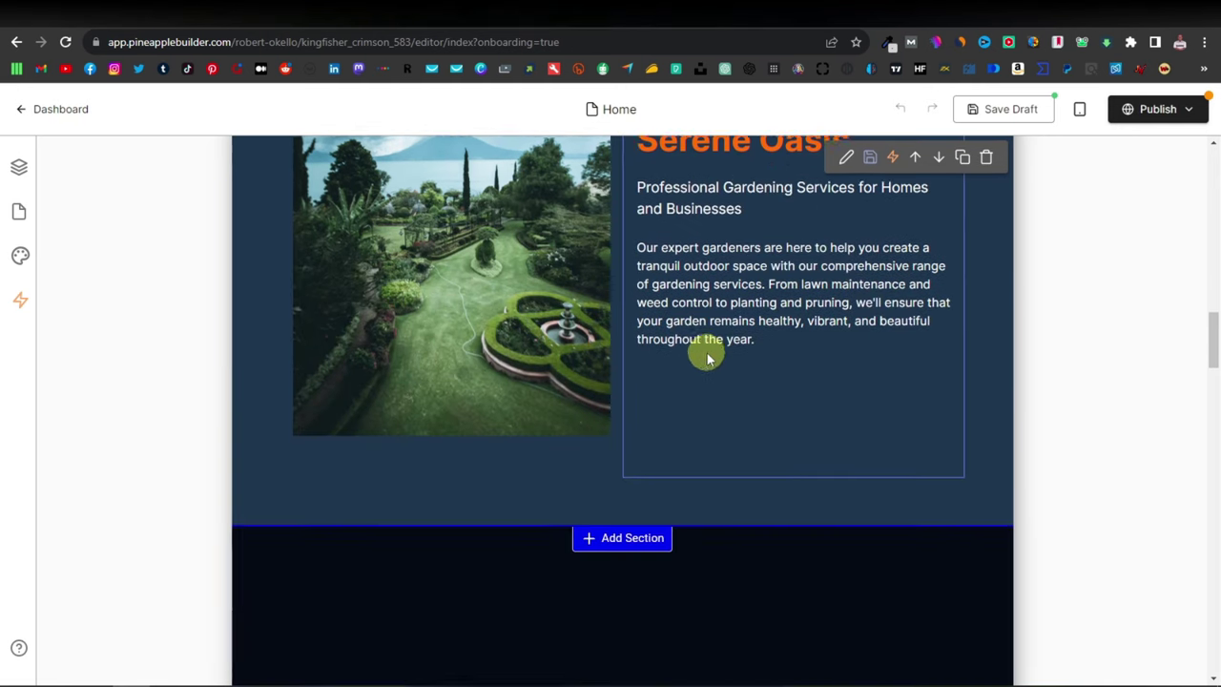
scroll(585, 391, down, 6)
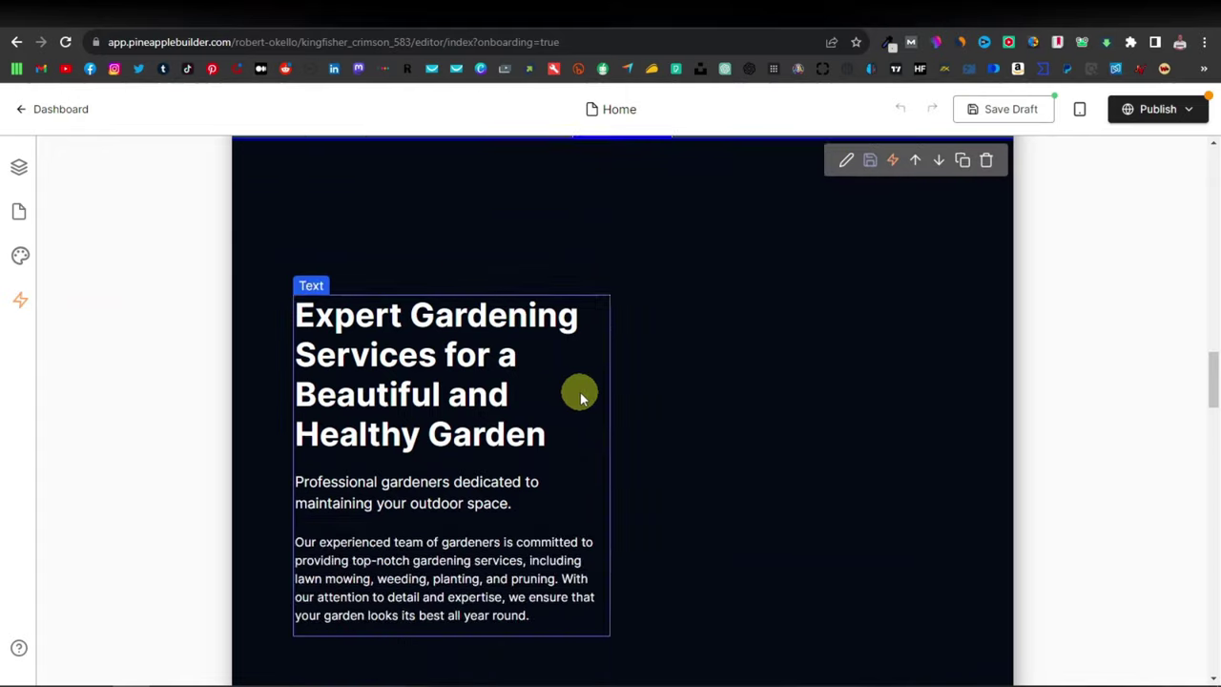
scroll(577, 390, up, 5)
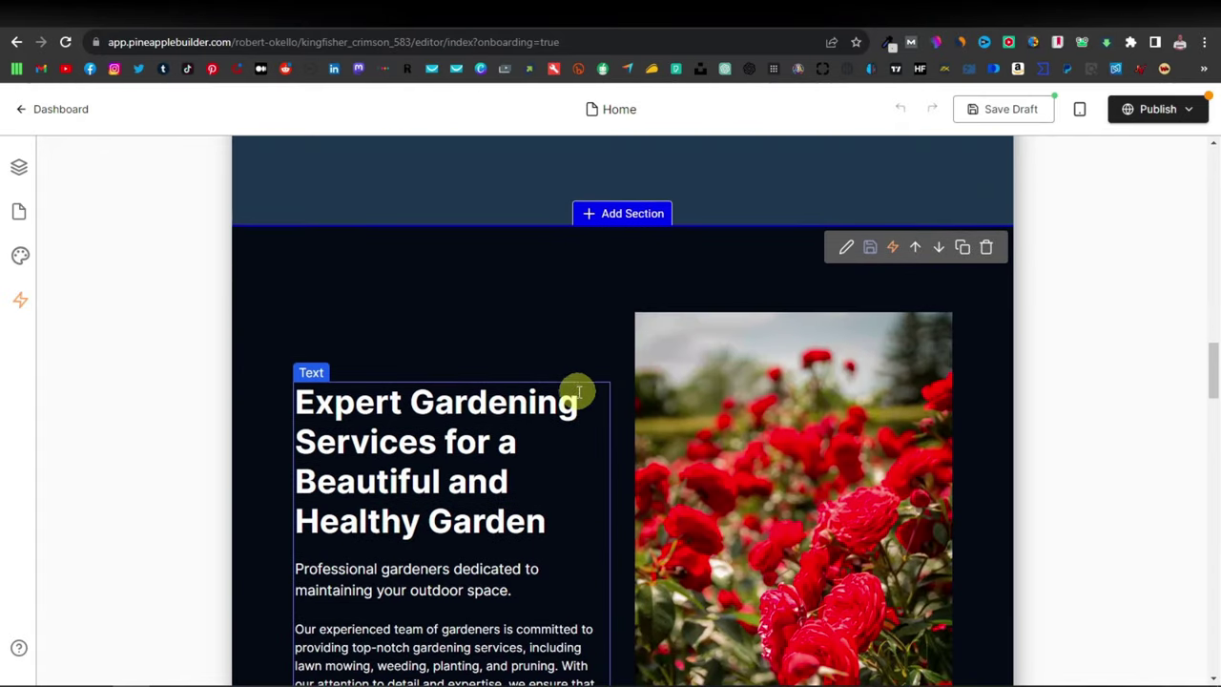
Step: Show the website pages list and scroll through the Home page sections
click(21, 214)
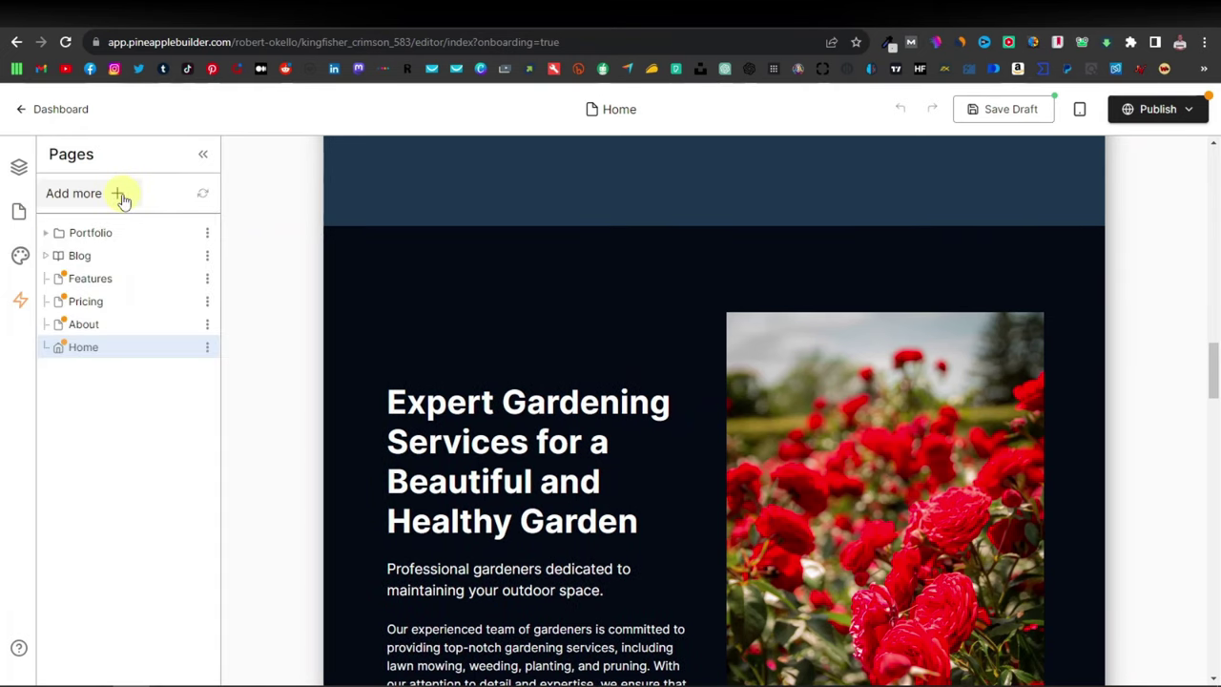
scroll(672, 257, down, 9)
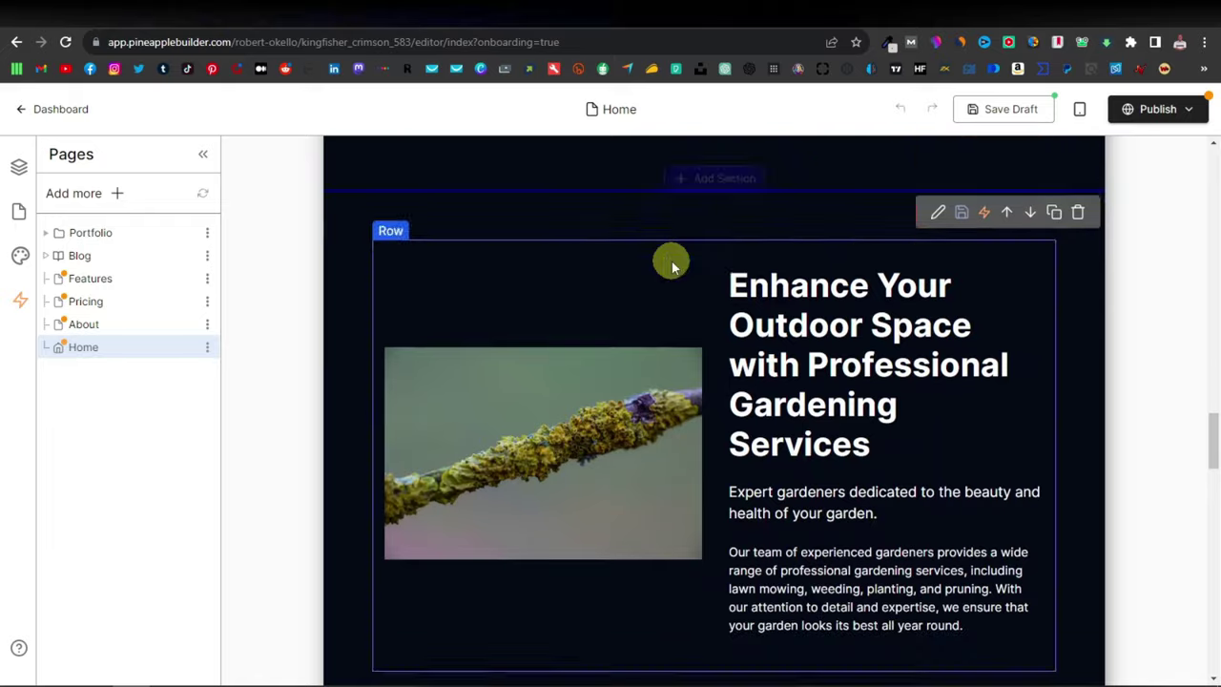
scroll(692, 271, down, 8)
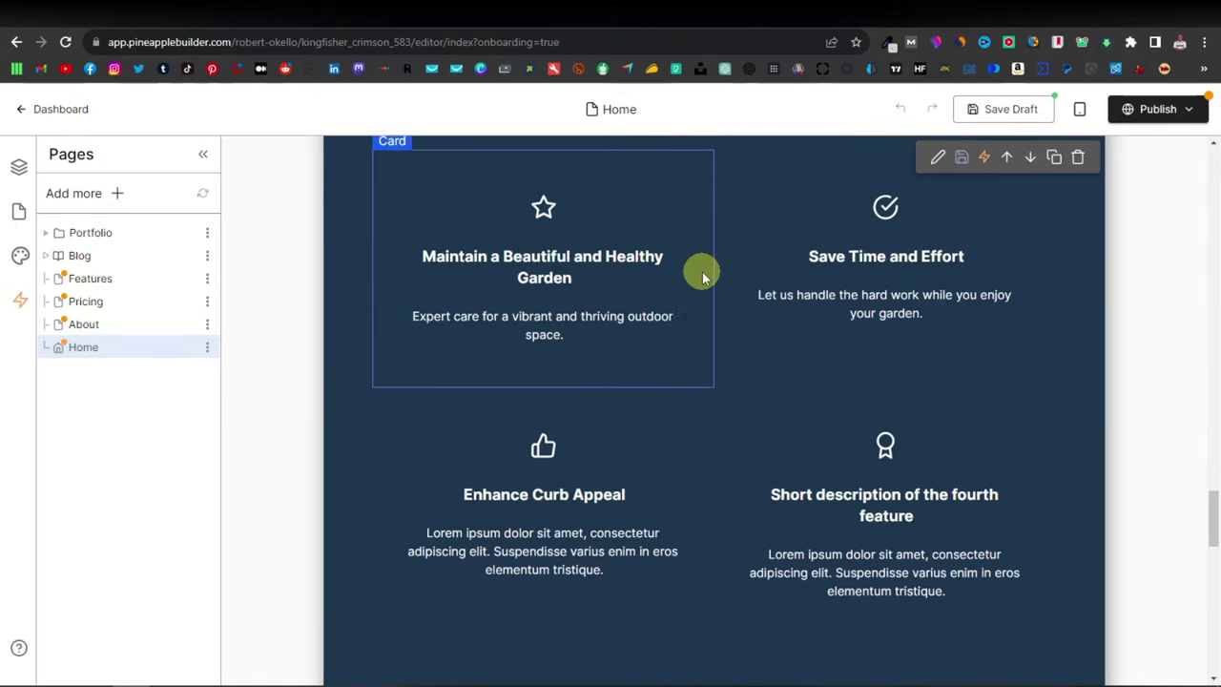
scroll(702, 272, down, 8)
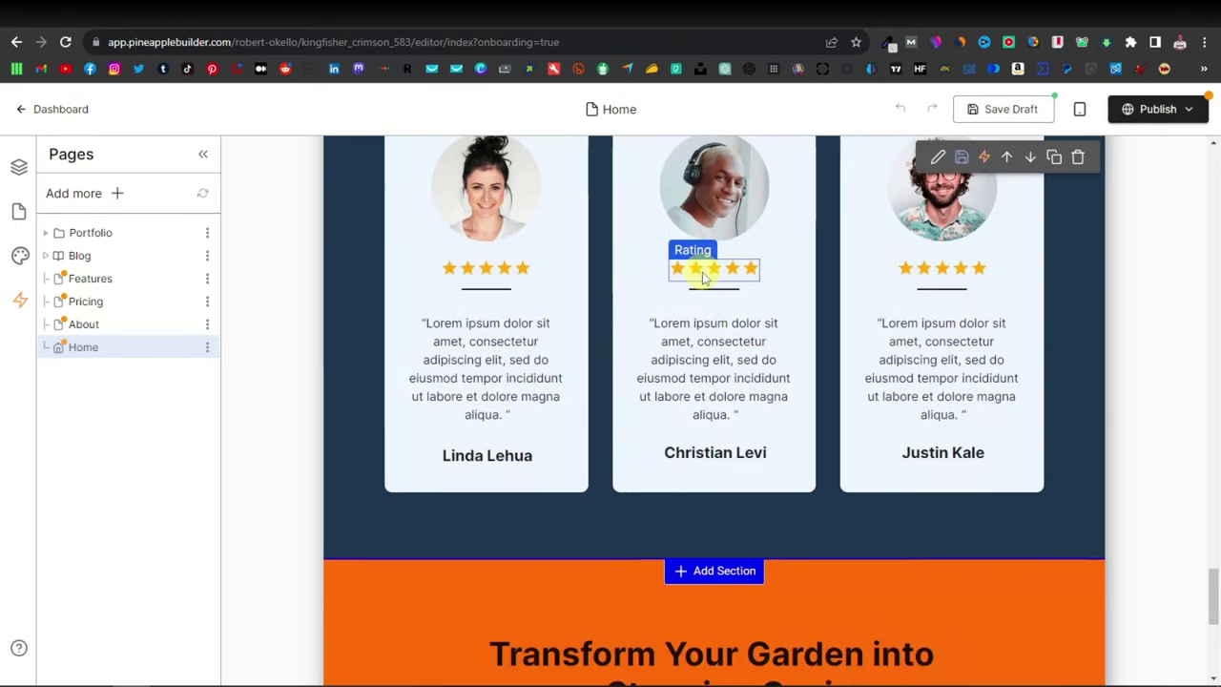
scroll(703, 272, down, 2)
scroll(736, 289, up, 5)
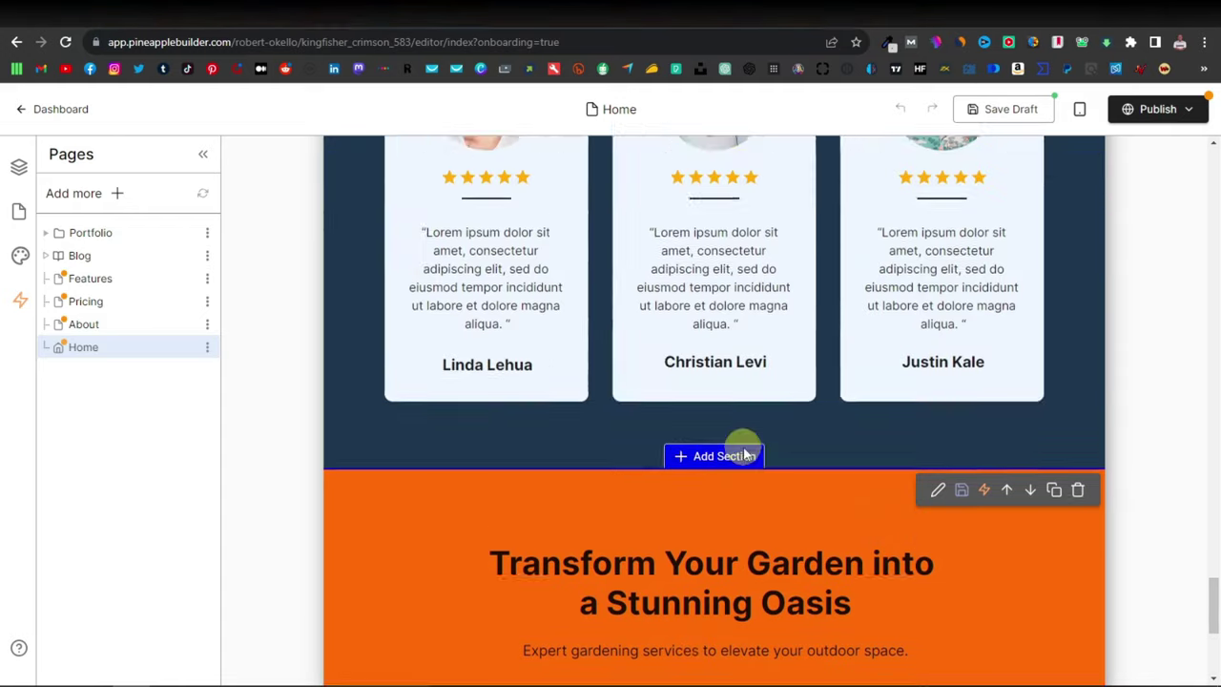
scroll(744, 455, up, 4)
scroll(741, 445, down, 4)
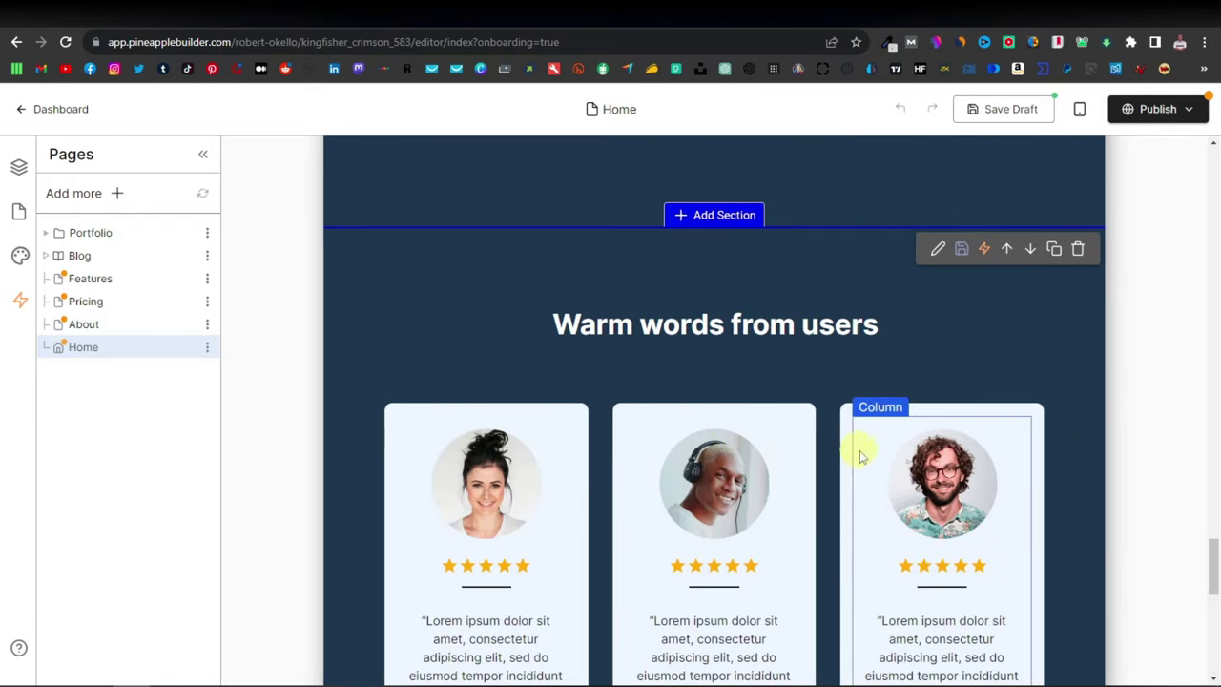
scroll(862, 452, up, 6)
scroll(797, 503, up, 10)
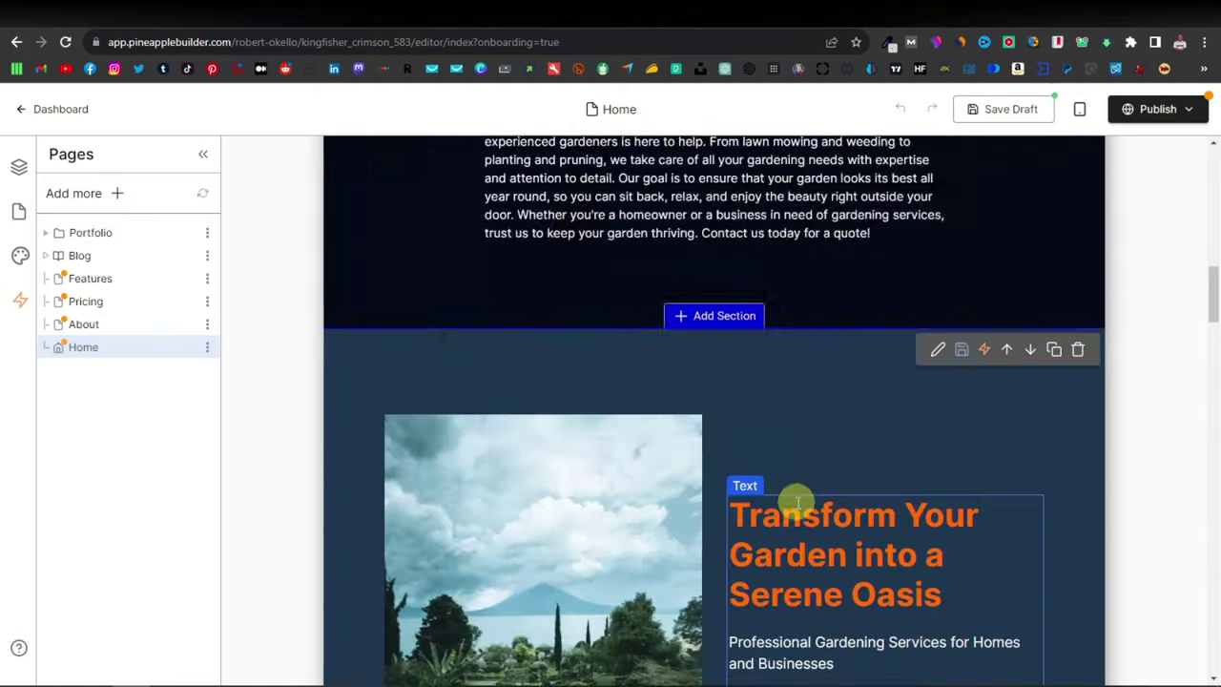
scroll(798, 503, down, 1)
scroll(798, 502, down, 3)
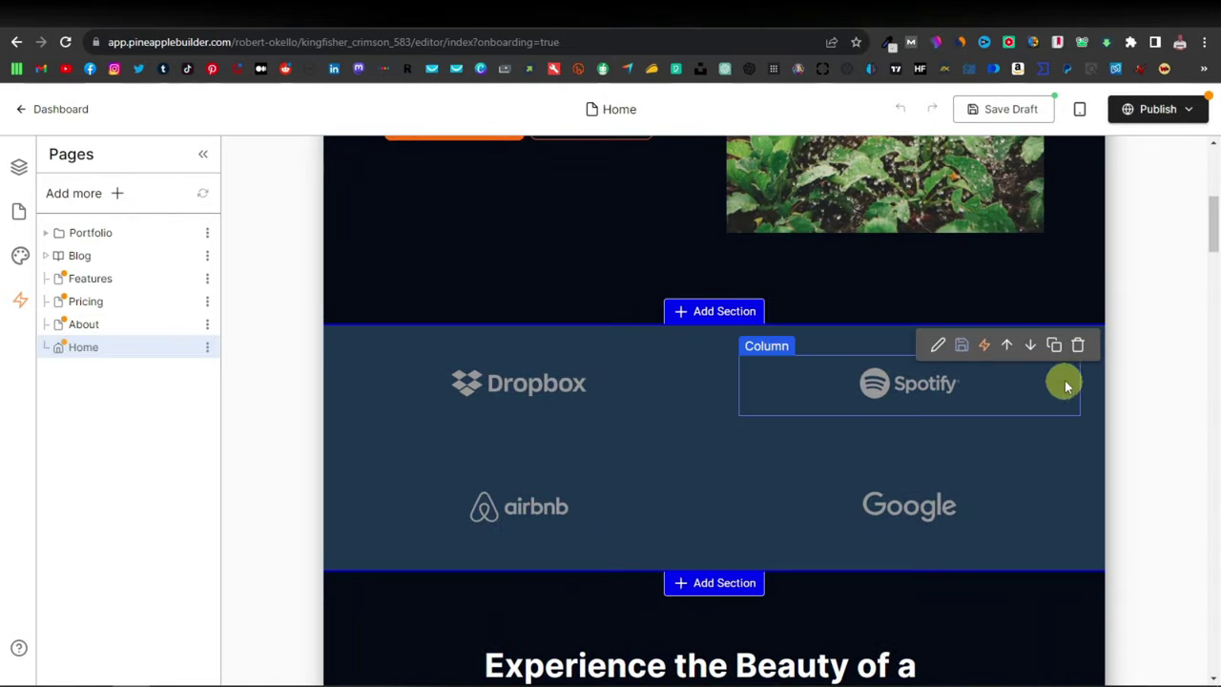
Step: Delete the company logos section from the Home page
click(1078, 345)
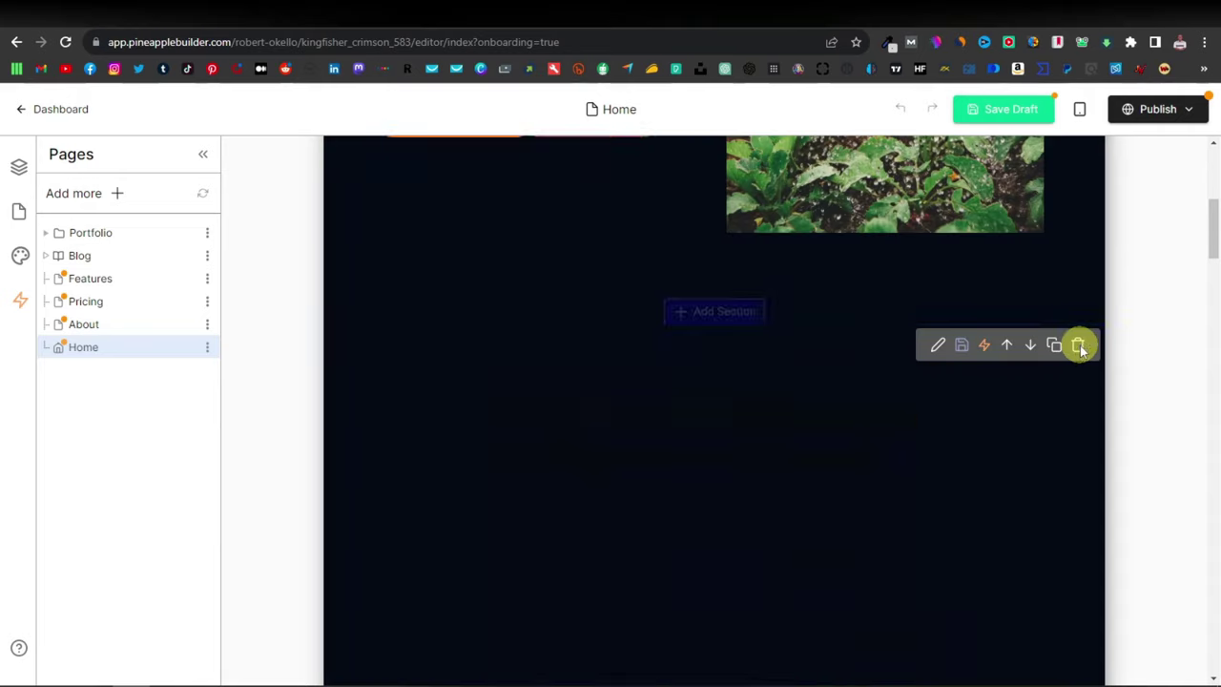
scroll(820, 439, up, 3)
scroll(840, 459, up, 2)
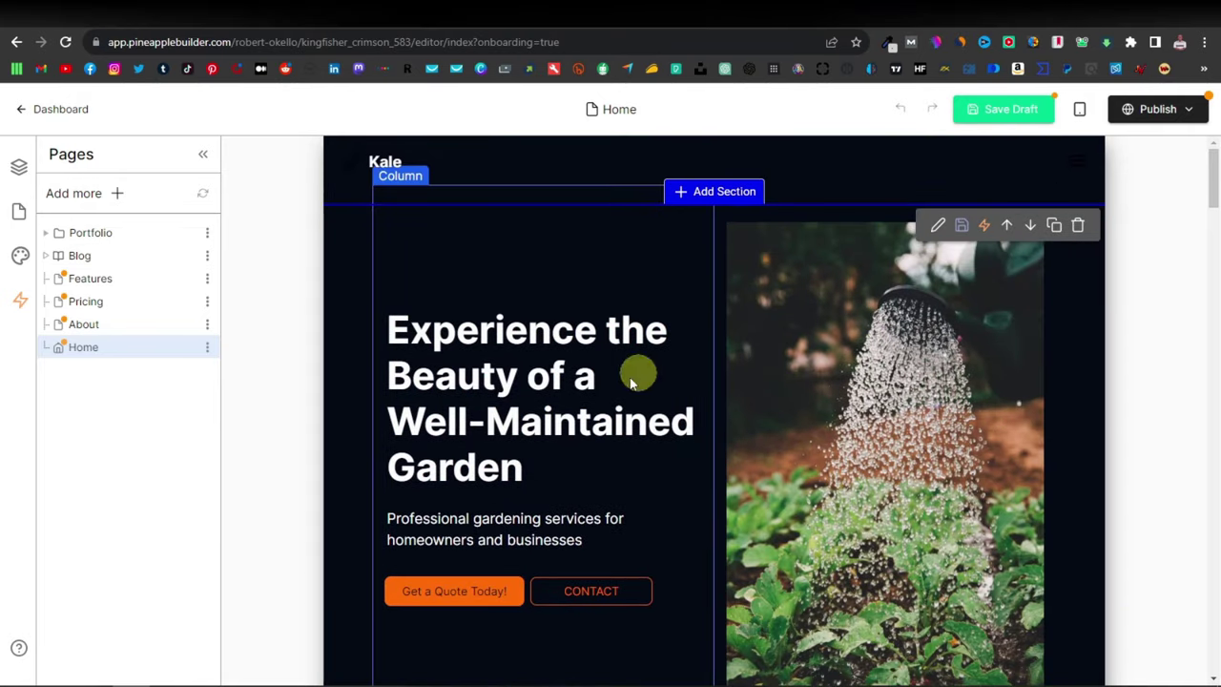
Step: Remove the header icon image in the Header settings
click(685, 166)
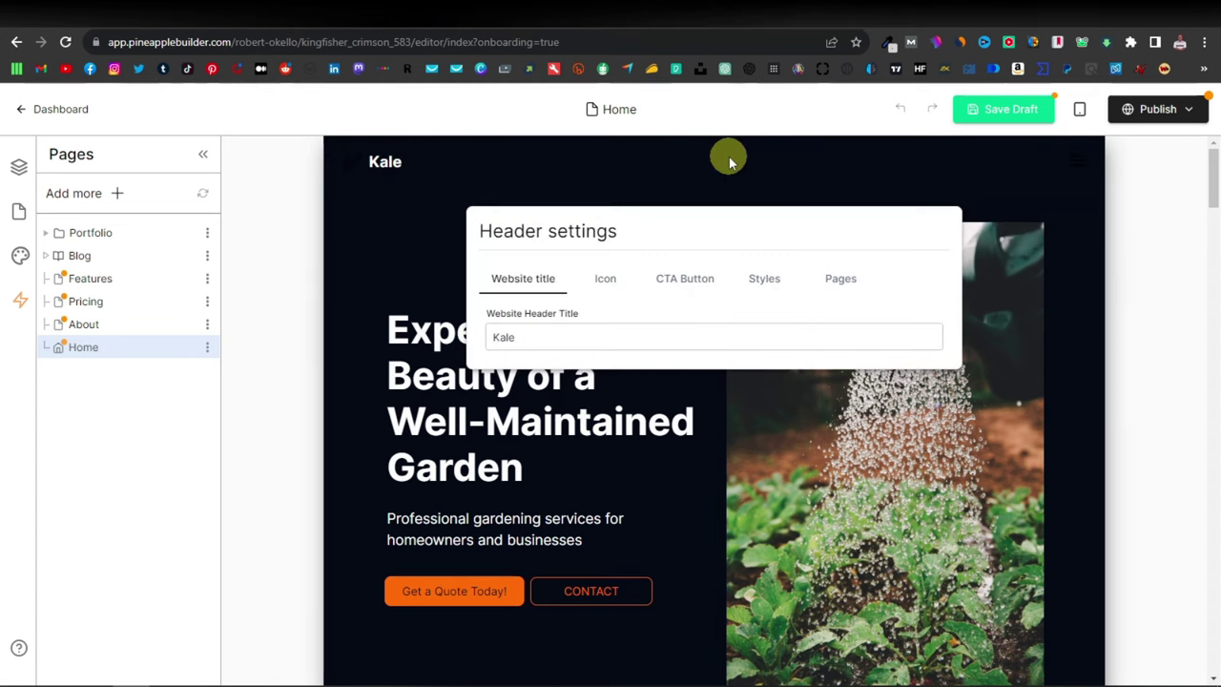
click(520, 334)
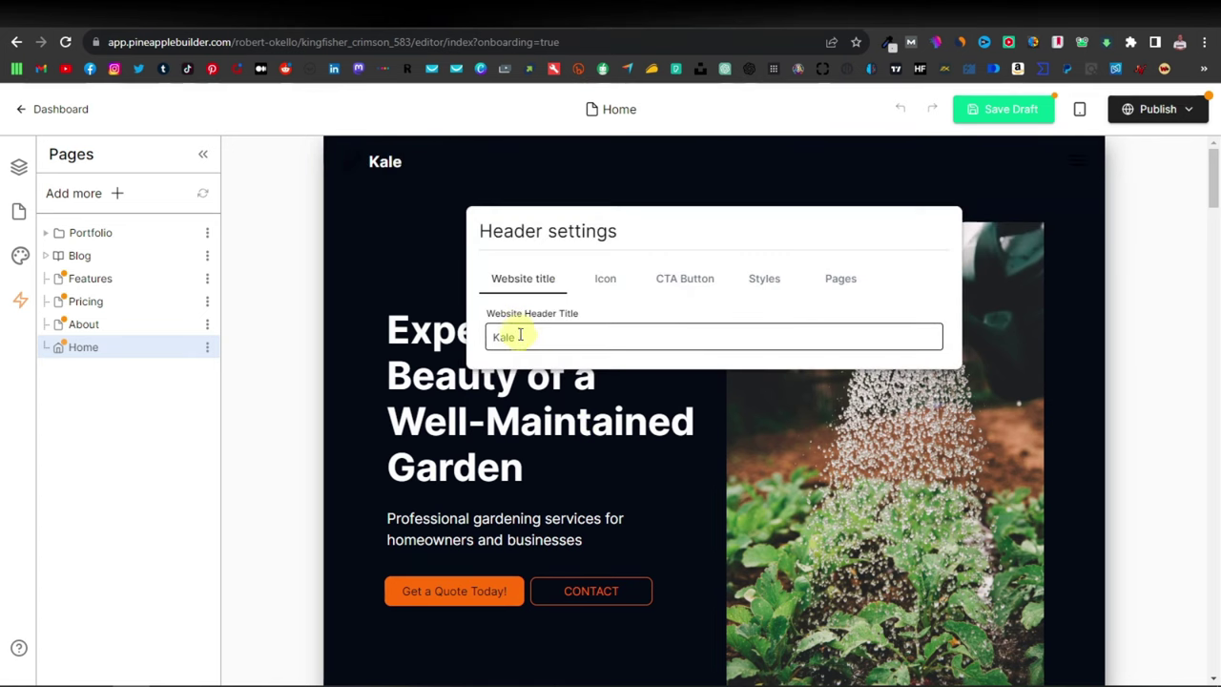
drag(520, 340, 468, 346)
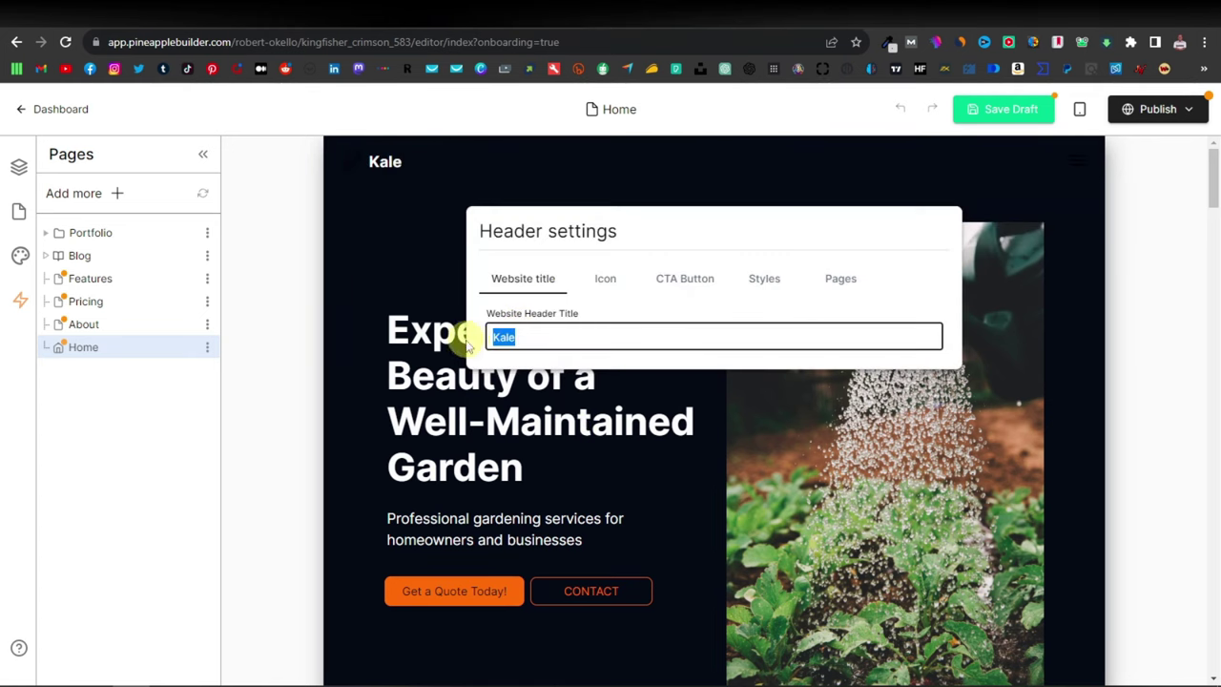
click(606, 282)
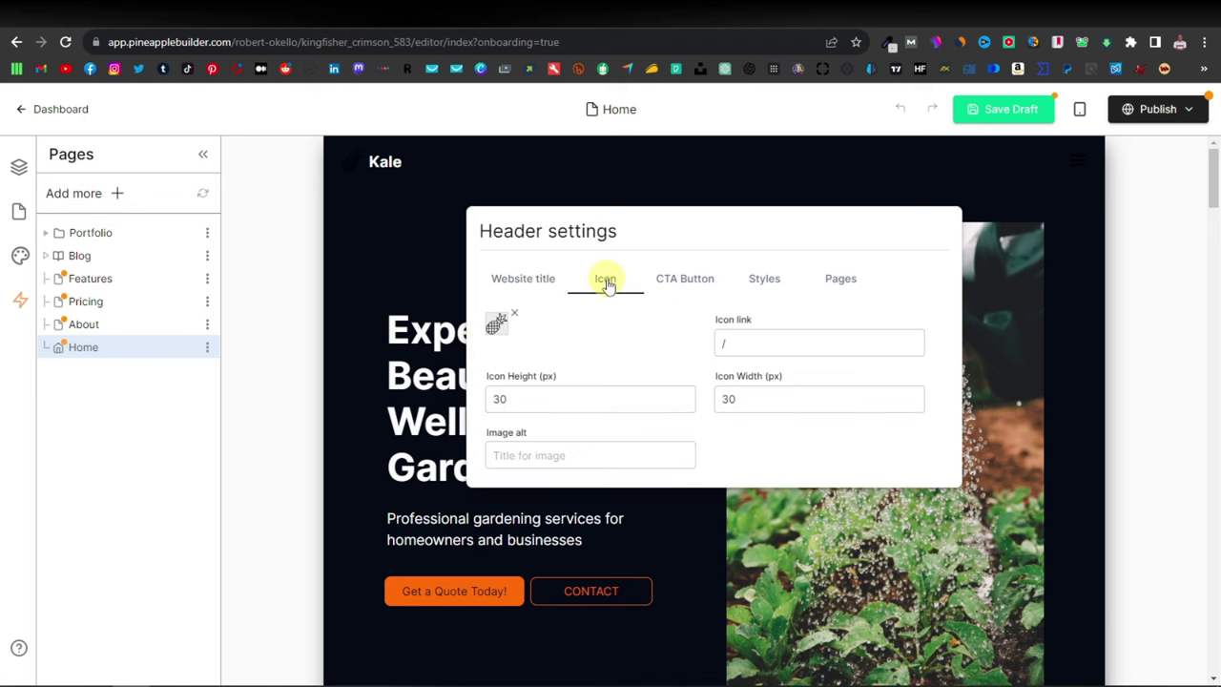
click(515, 319)
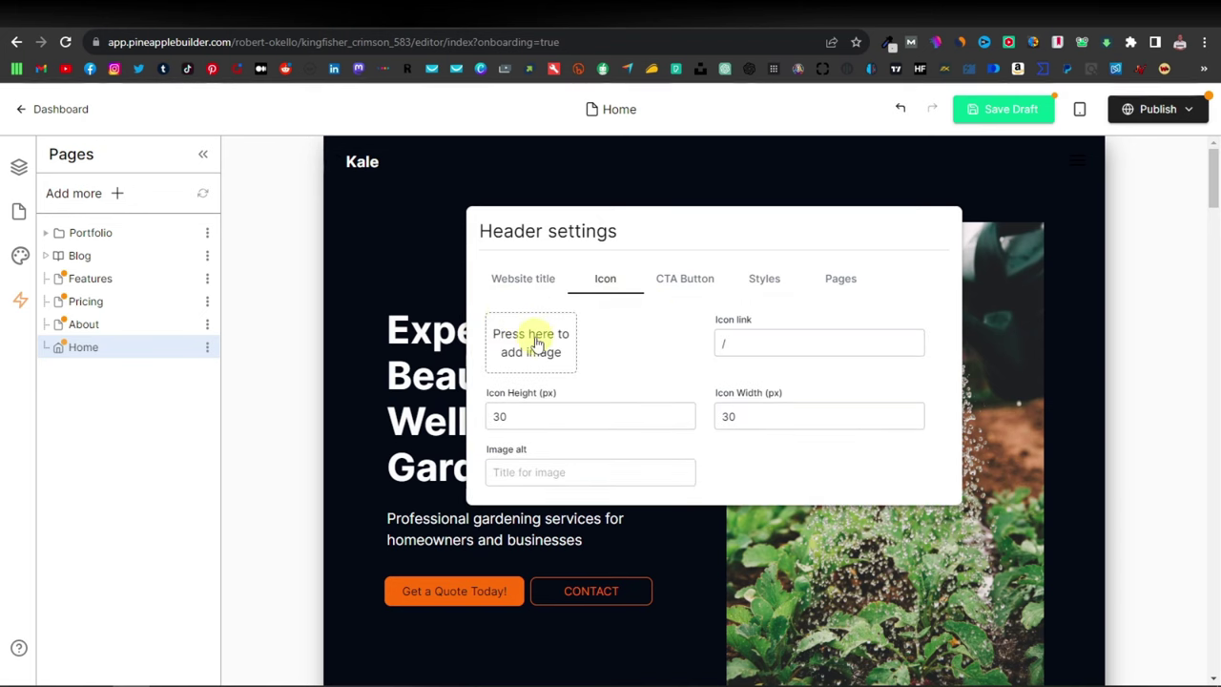
Step: Replace the website title 'Kale' with 'Gardening Hacks' and close the header settings
click(544, 286)
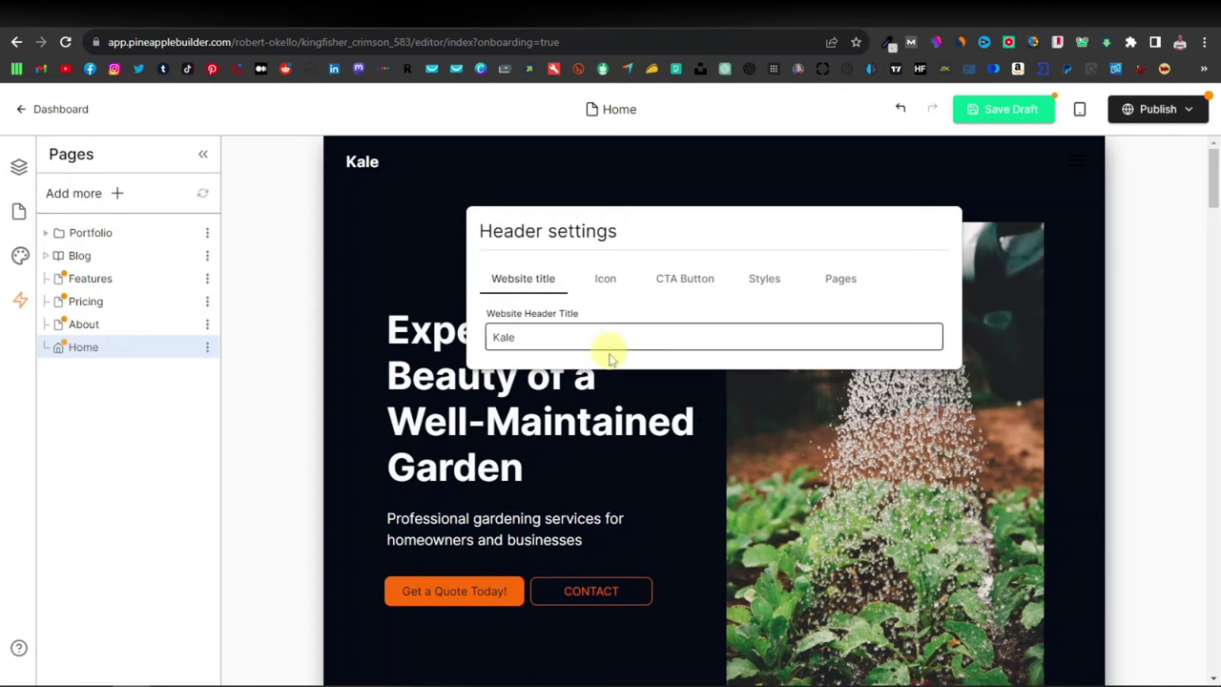
double_click(523, 336)
text(Gardeing Hacks)
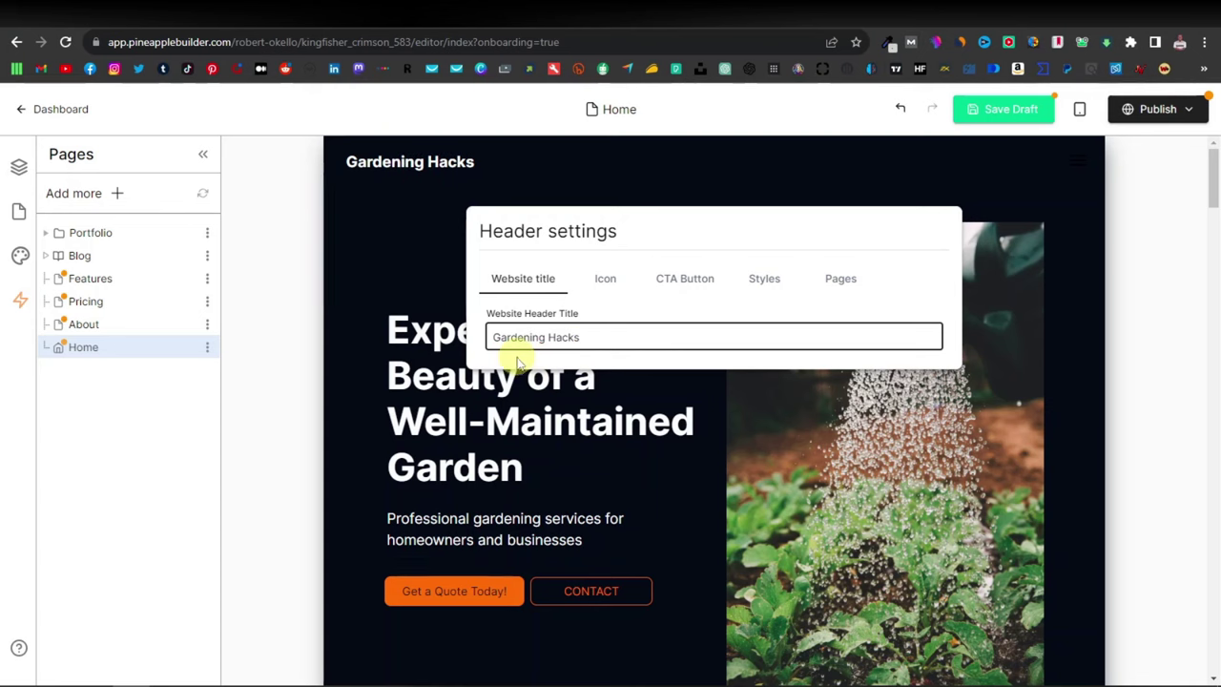
click(725, 193)
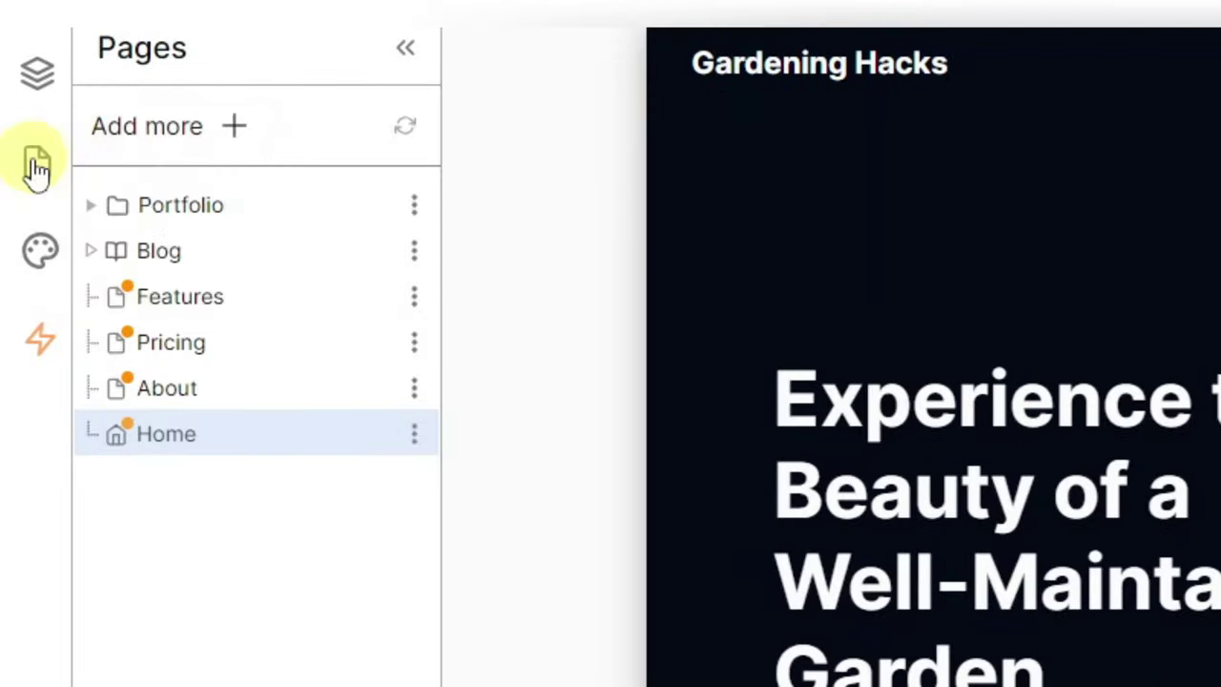
Step: Reopen the website pages list and show the Add more page-type options
click(19, 215)
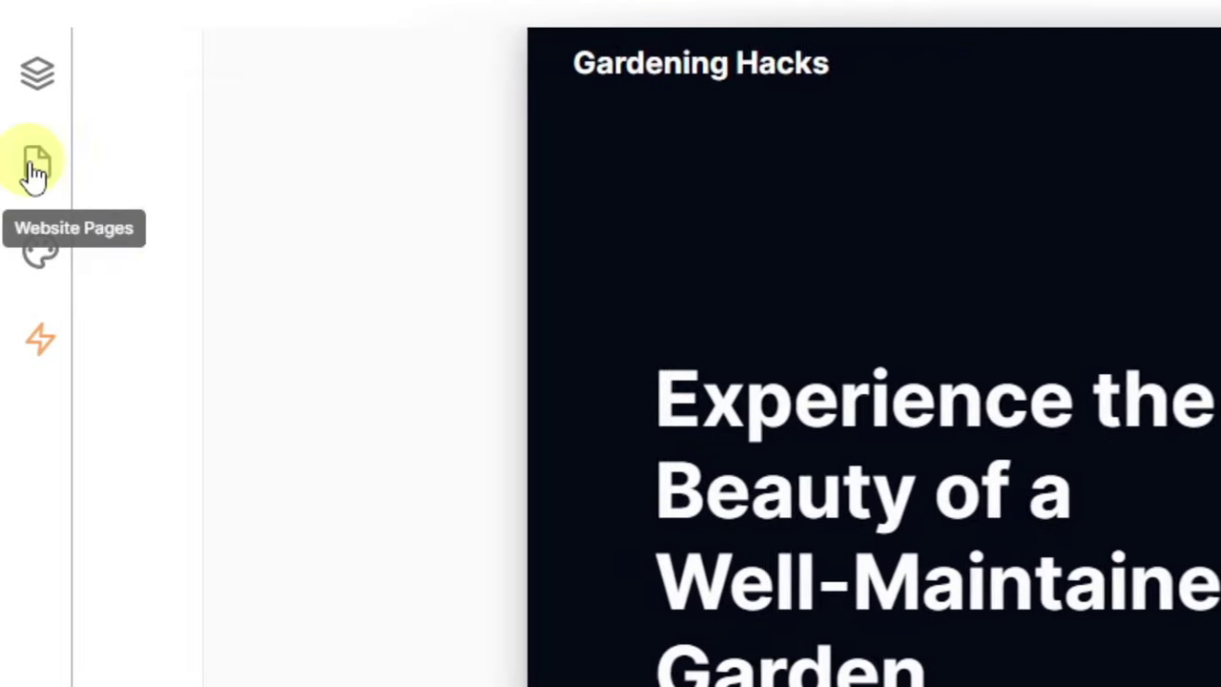
click(35, 174)
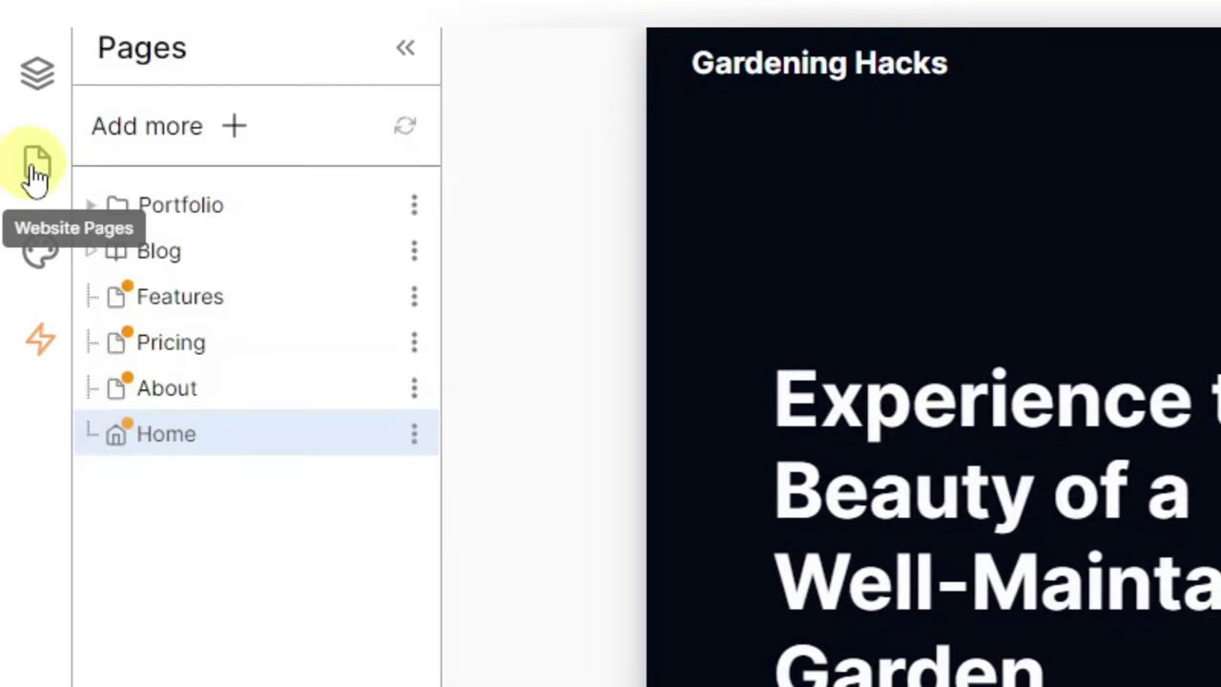
click(233, 133)
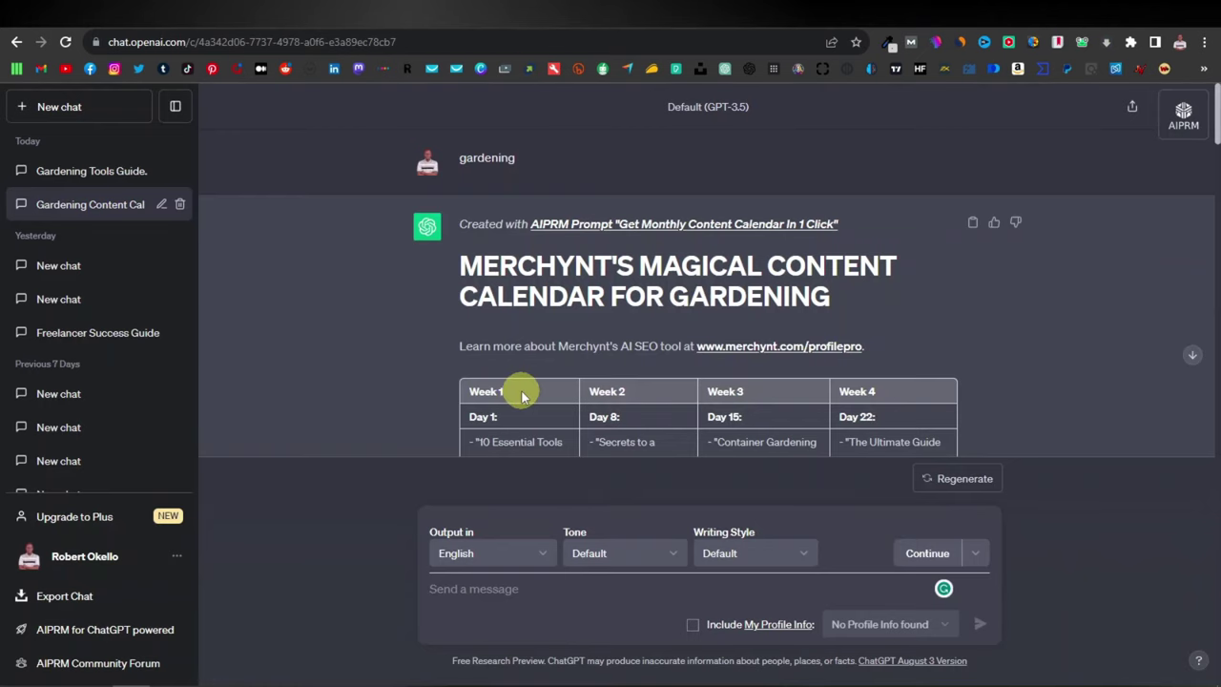
scroll(506, 389, down, 2)
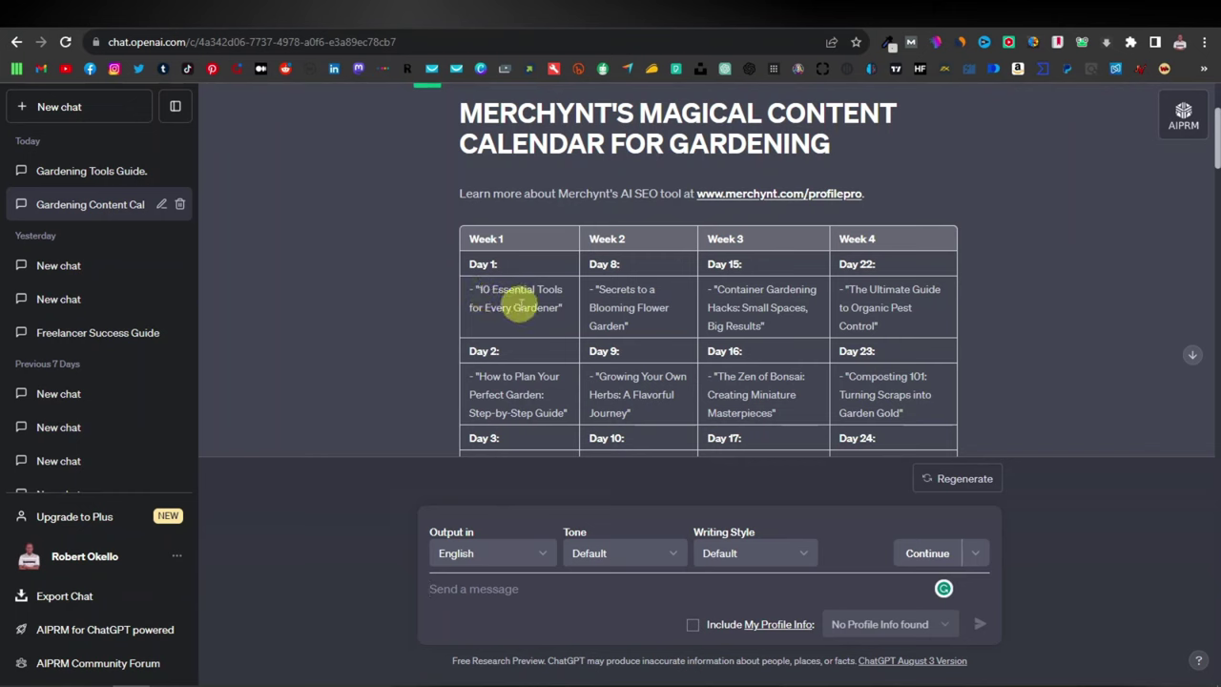
Step: Copy the title '10 Essential Tools for Every Gardener: A Comprehensive Guide' from the Gardening Tools Guide chat
click(91, 177)
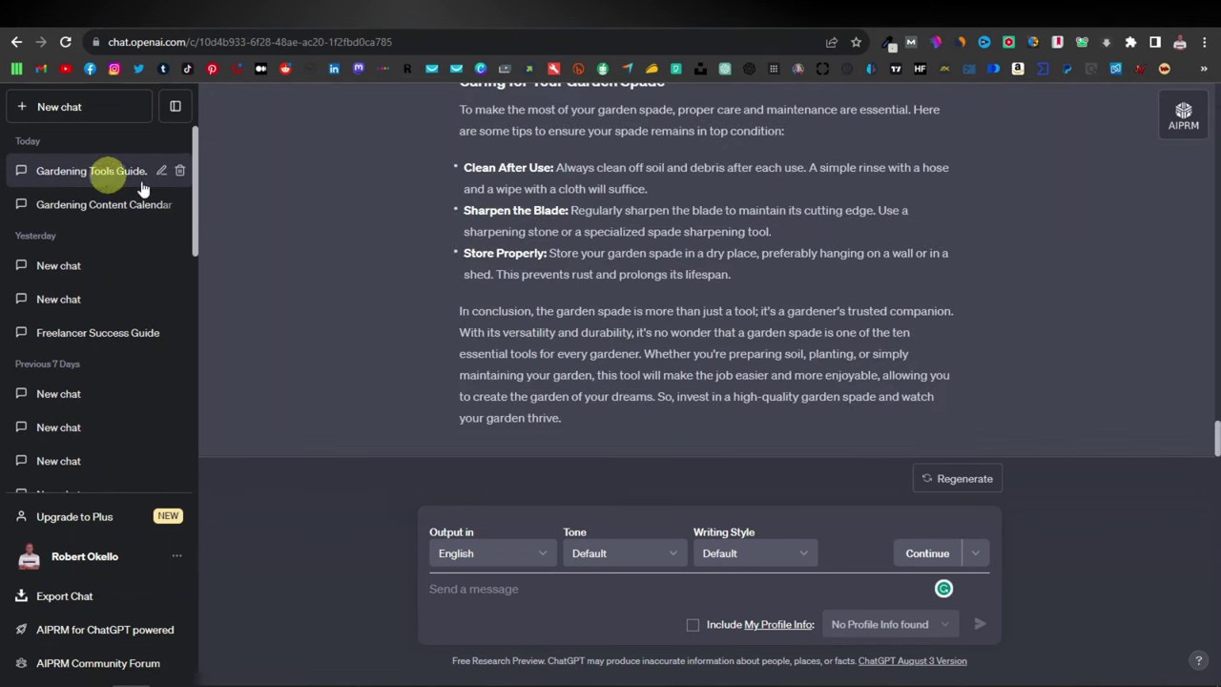
scroll(516, 238, up, 10)
scroll(515, 341, up, 10)
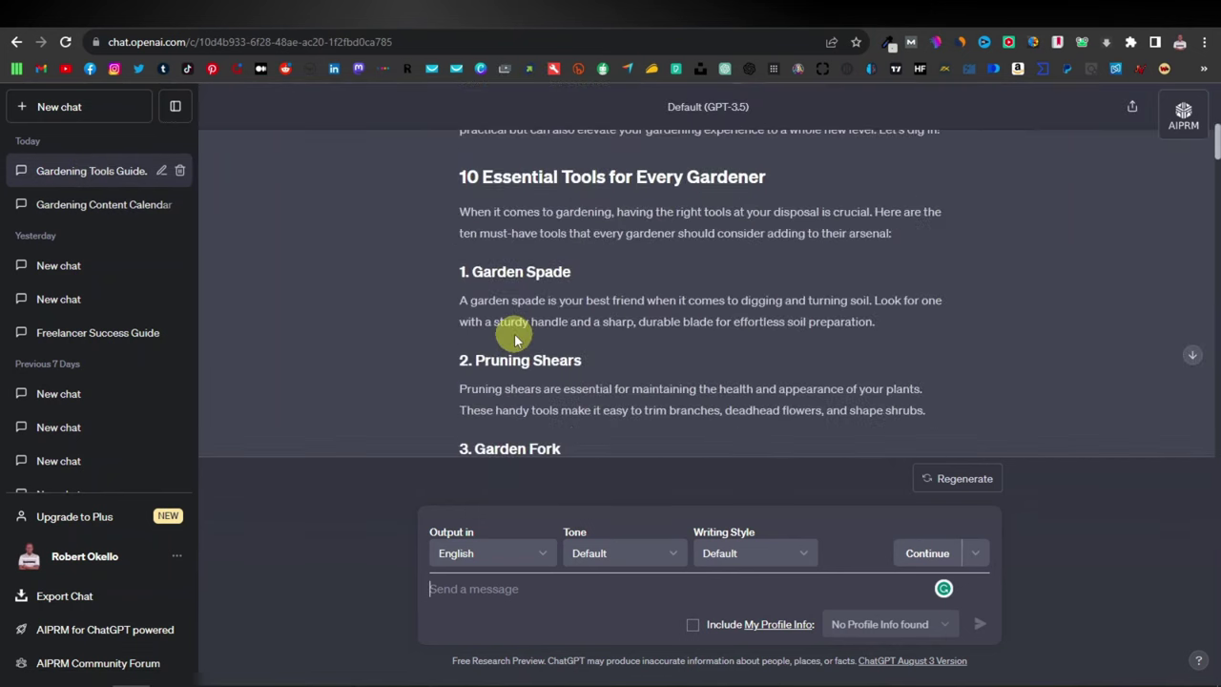
drag(462, 318, 748, 345)
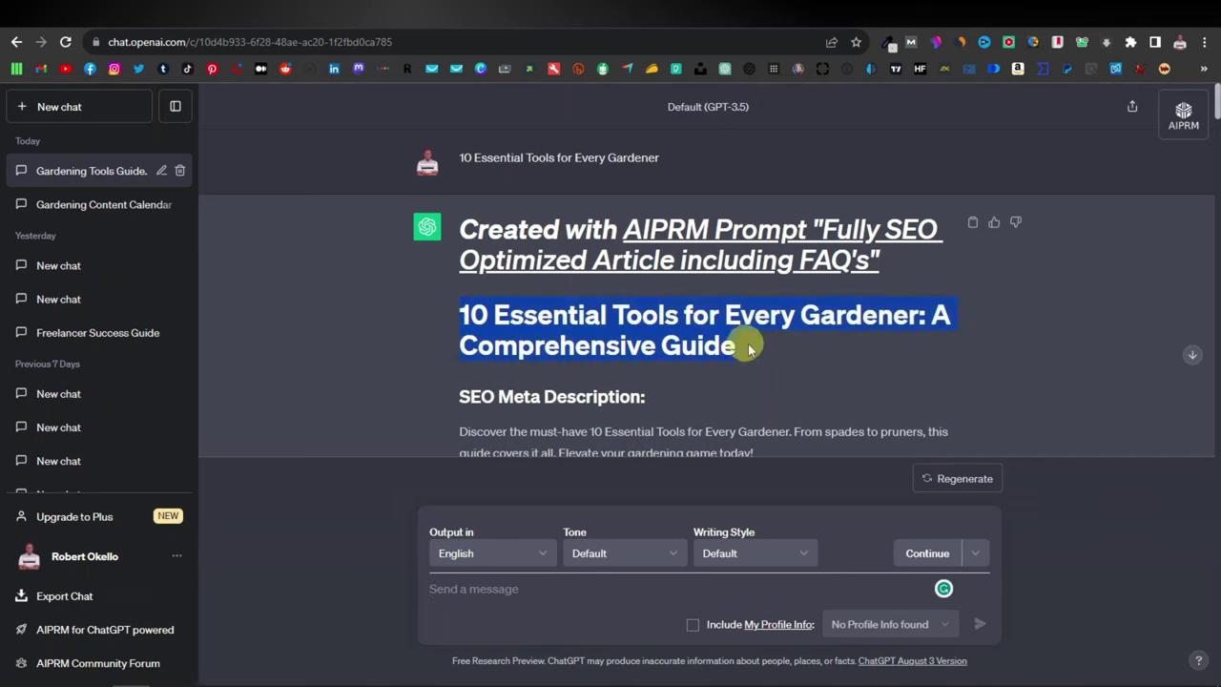
right_click(664, 336)
click(706, 348)
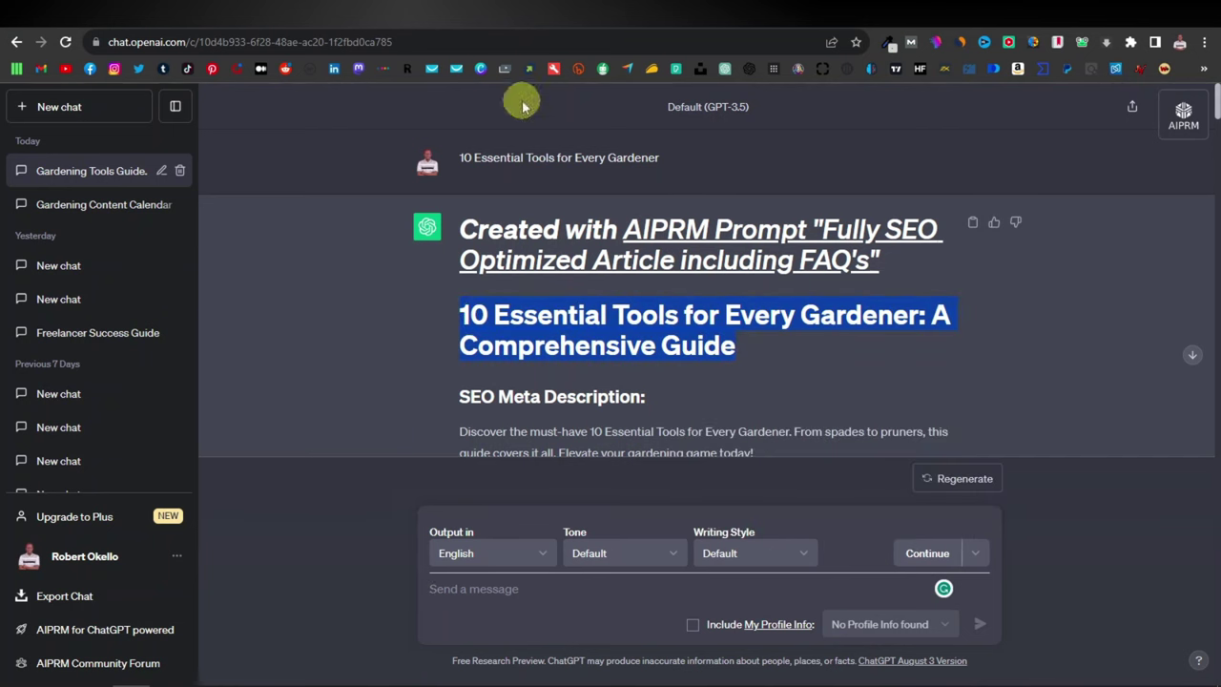
click(821, 14)
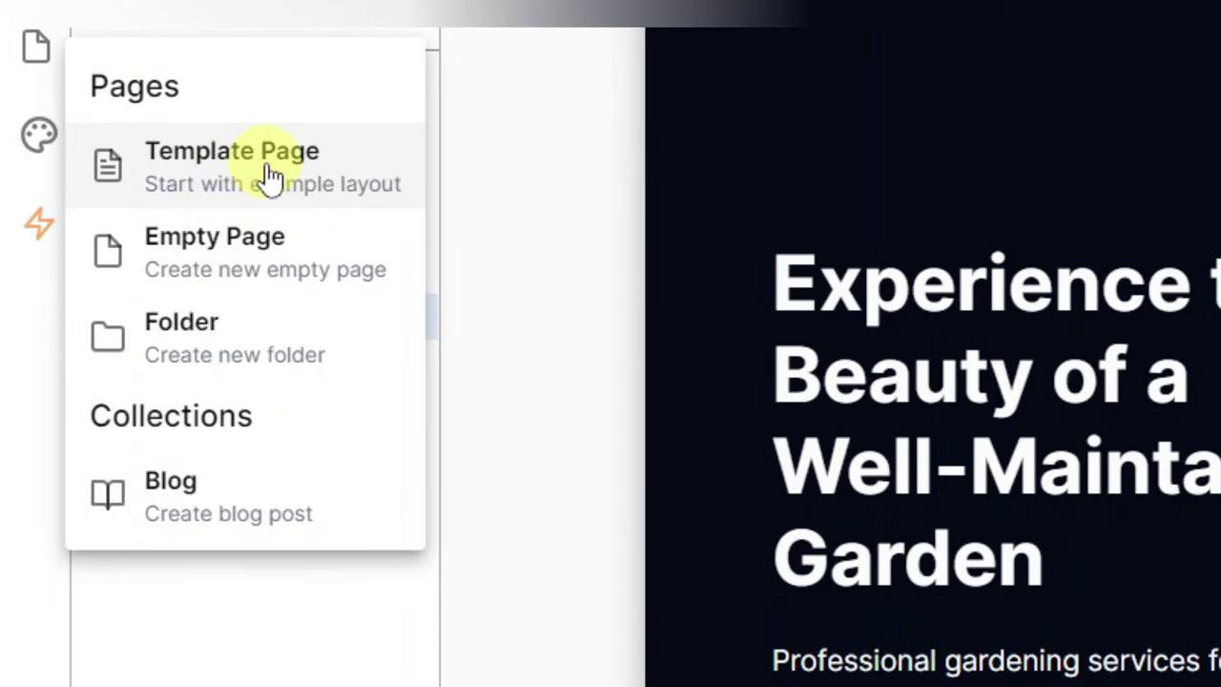
Step: Create an empty page with the pasted article title, apply the first AI SEO title suggestion, and save
click(262, 238)
right_click(415, 325)
click(468, 445)
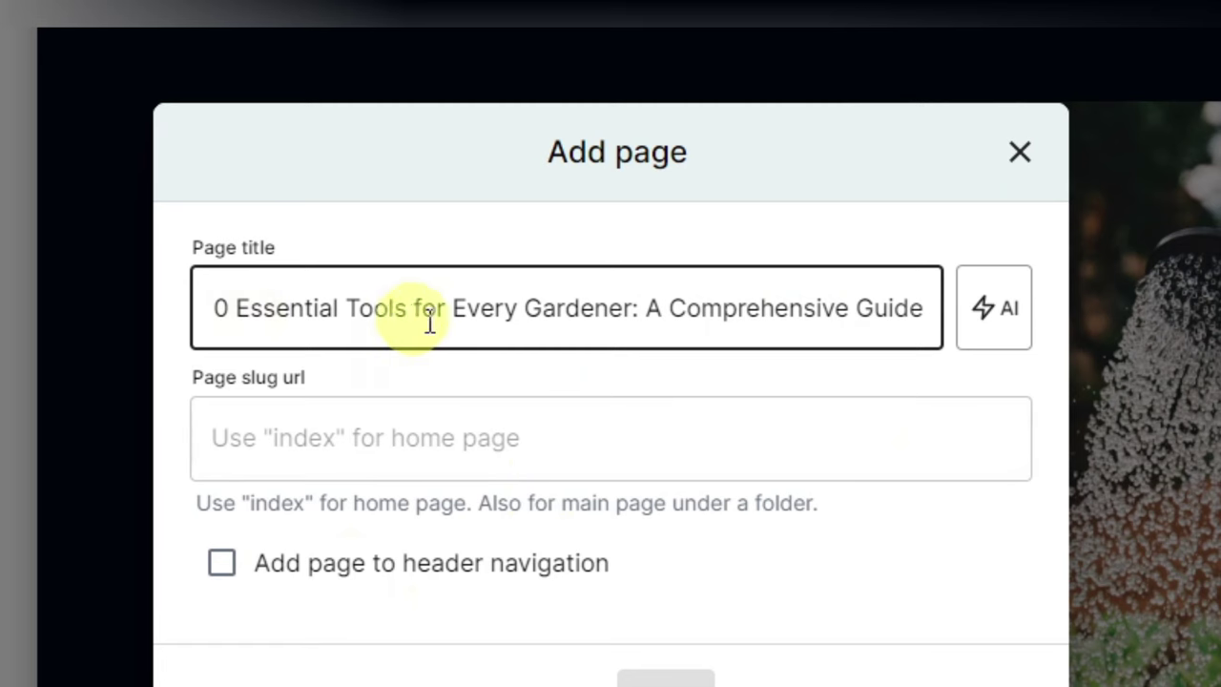
click(998, 305)
click(647, 605)
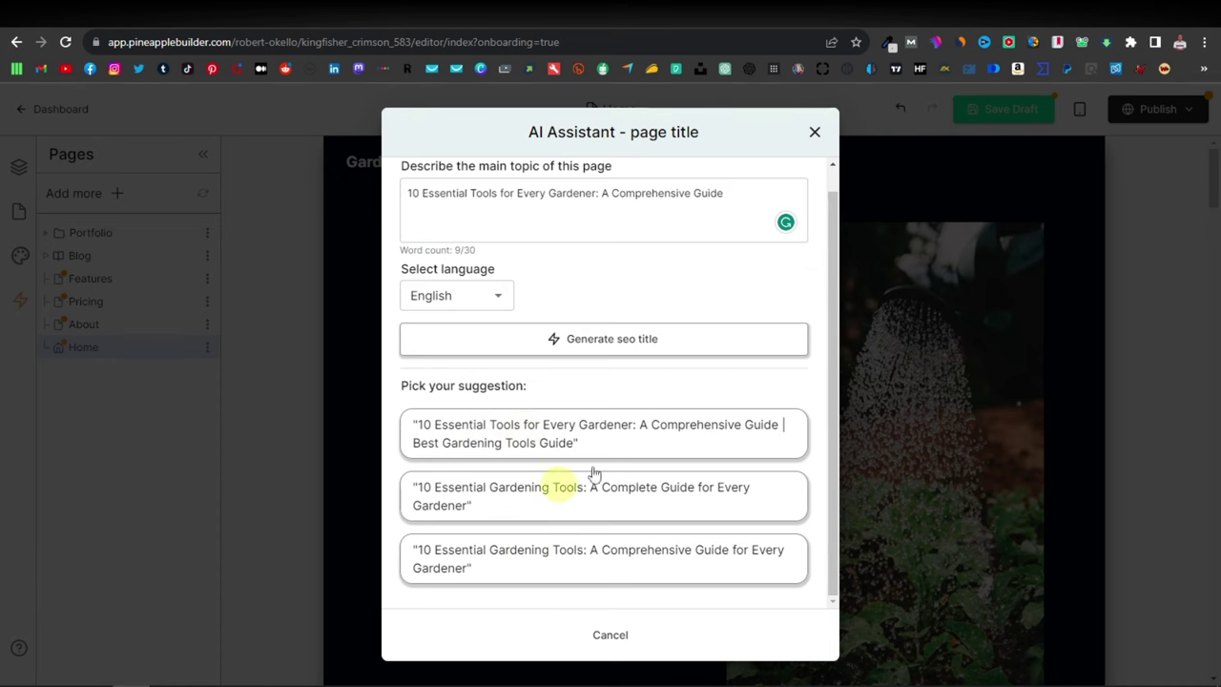
click(613, 436)
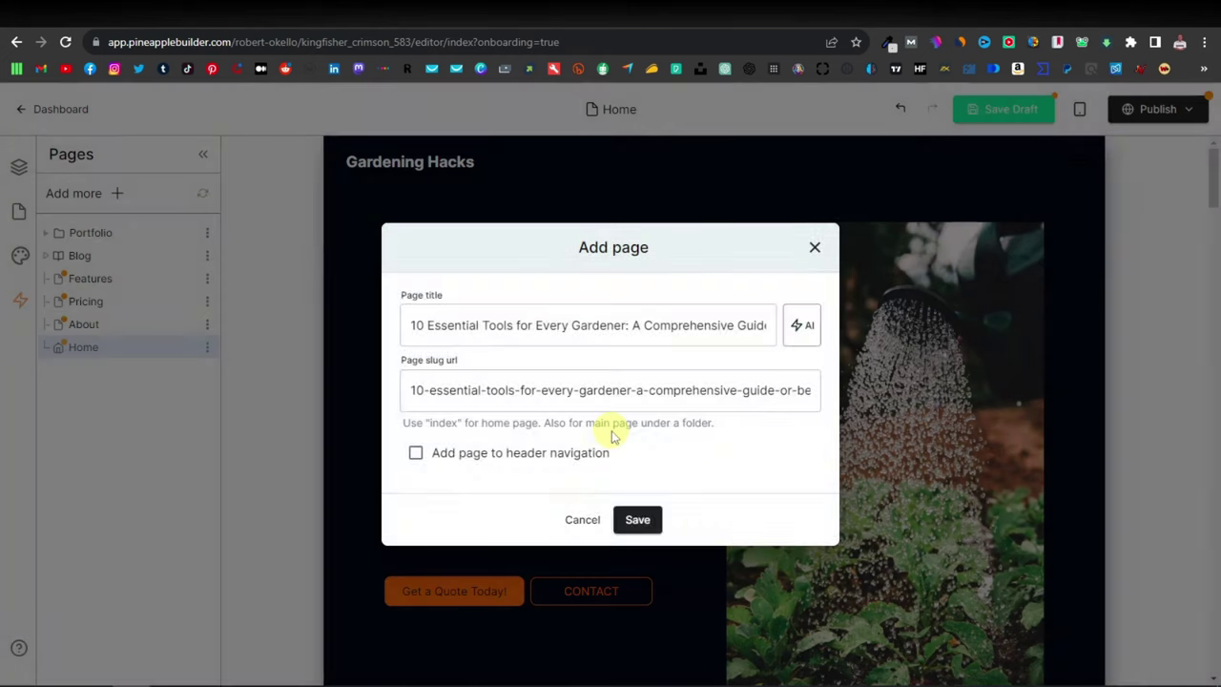
click(445, 393)
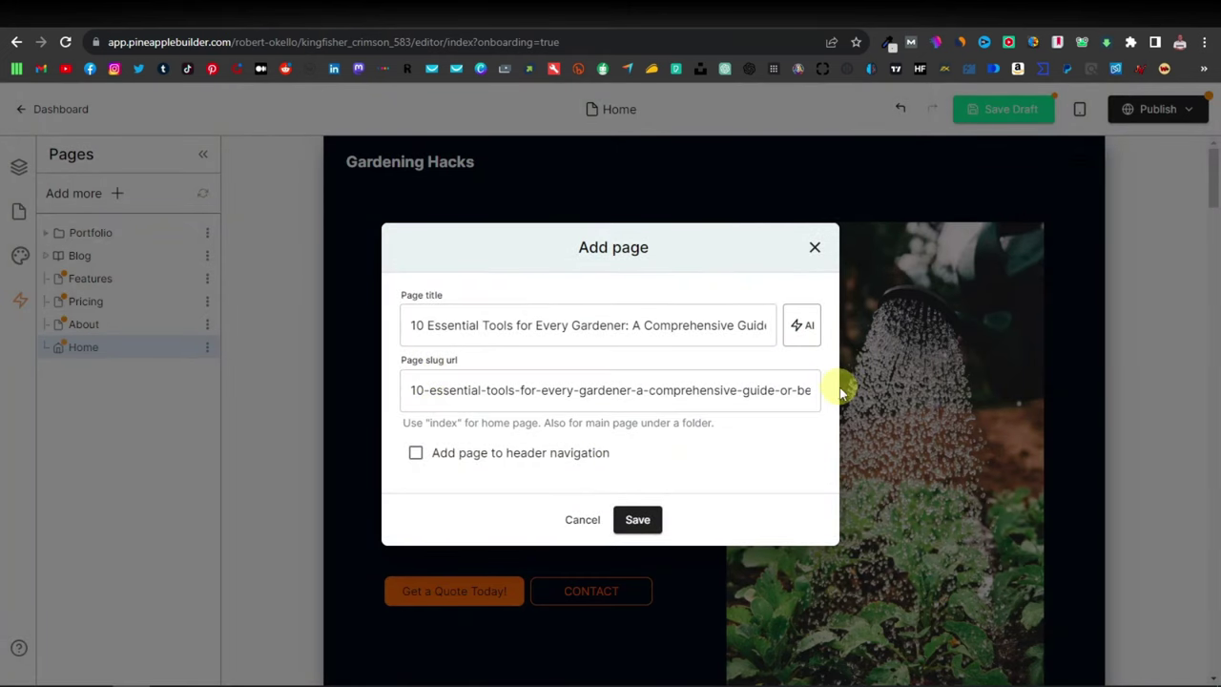
click(637, 520)
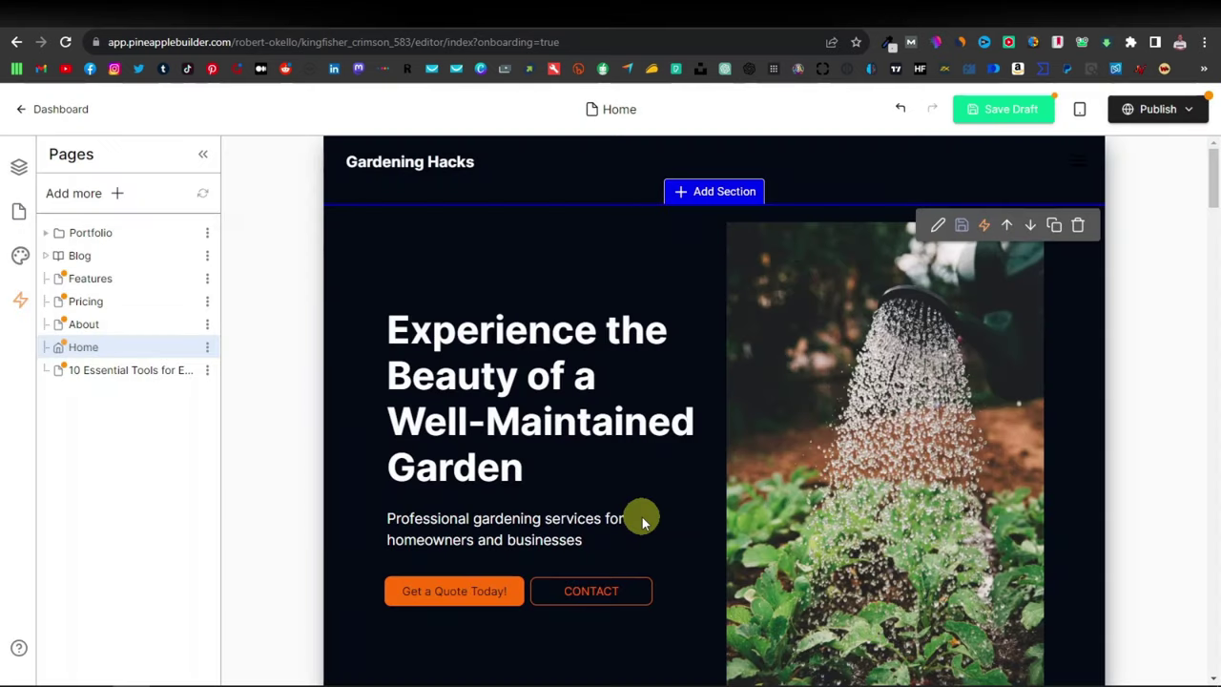
Step: Stay on the Home page and save its draft before switching pages
click(116, 378)
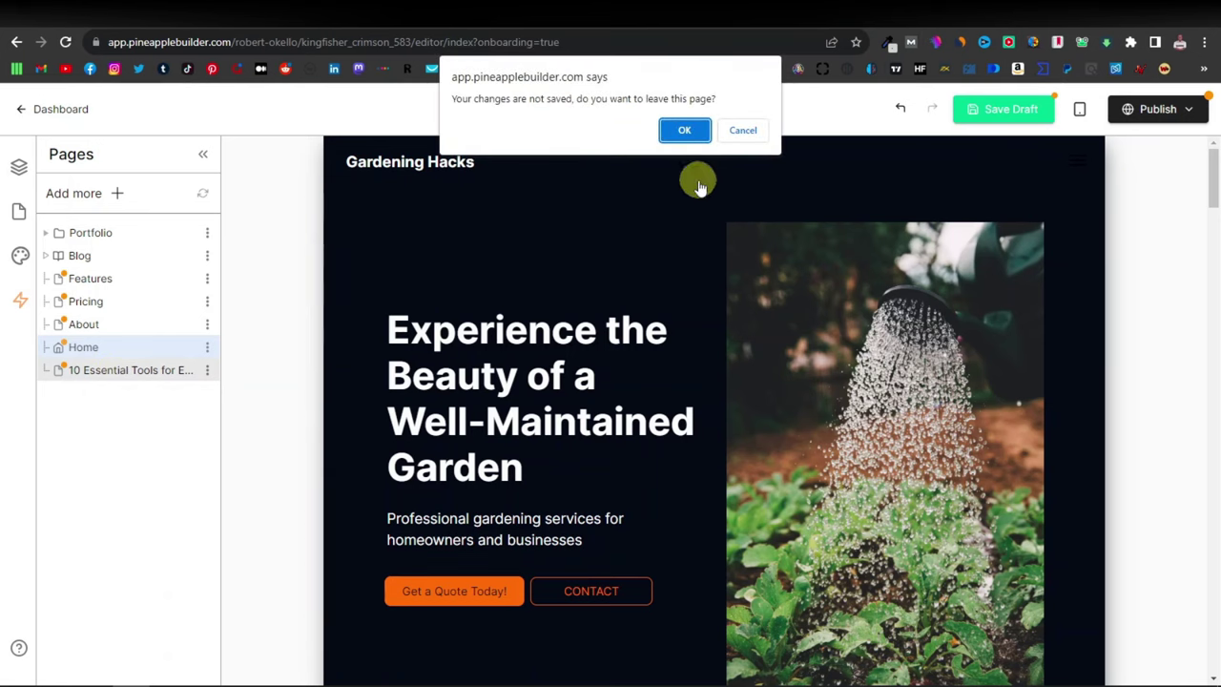
click(743, 130)
click(999, 110)
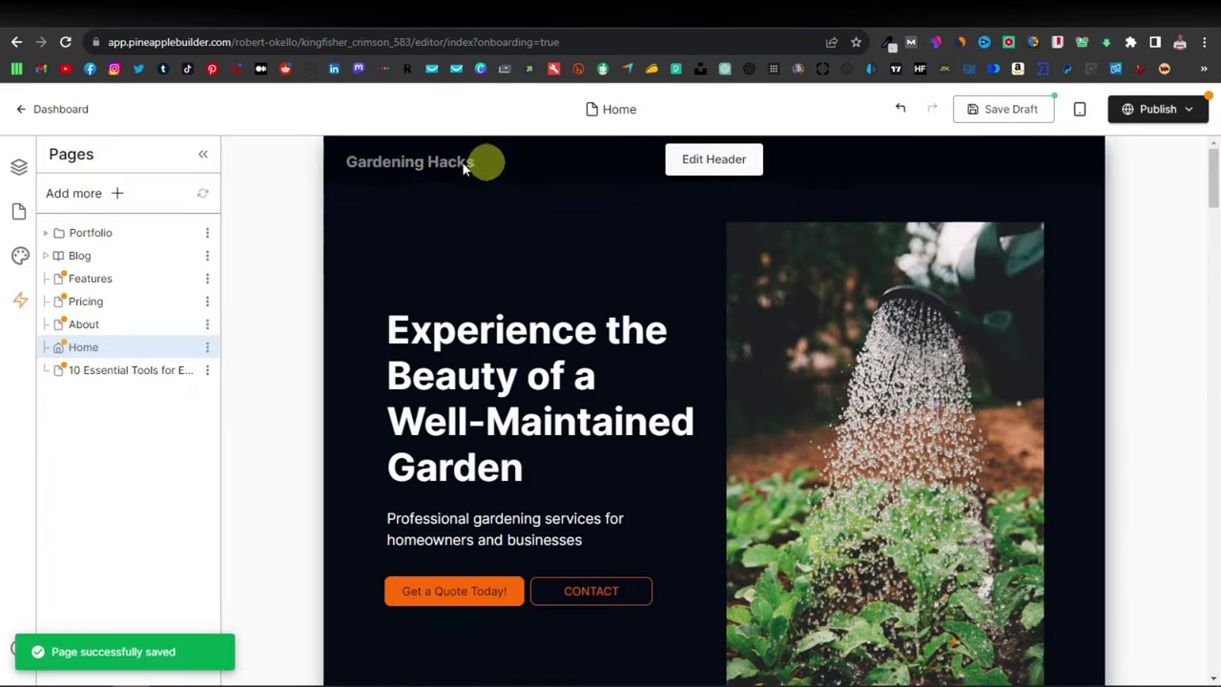
Step: On the 10 Essential Tools page, paste the article title over the placeholder headline
click(133, 370)
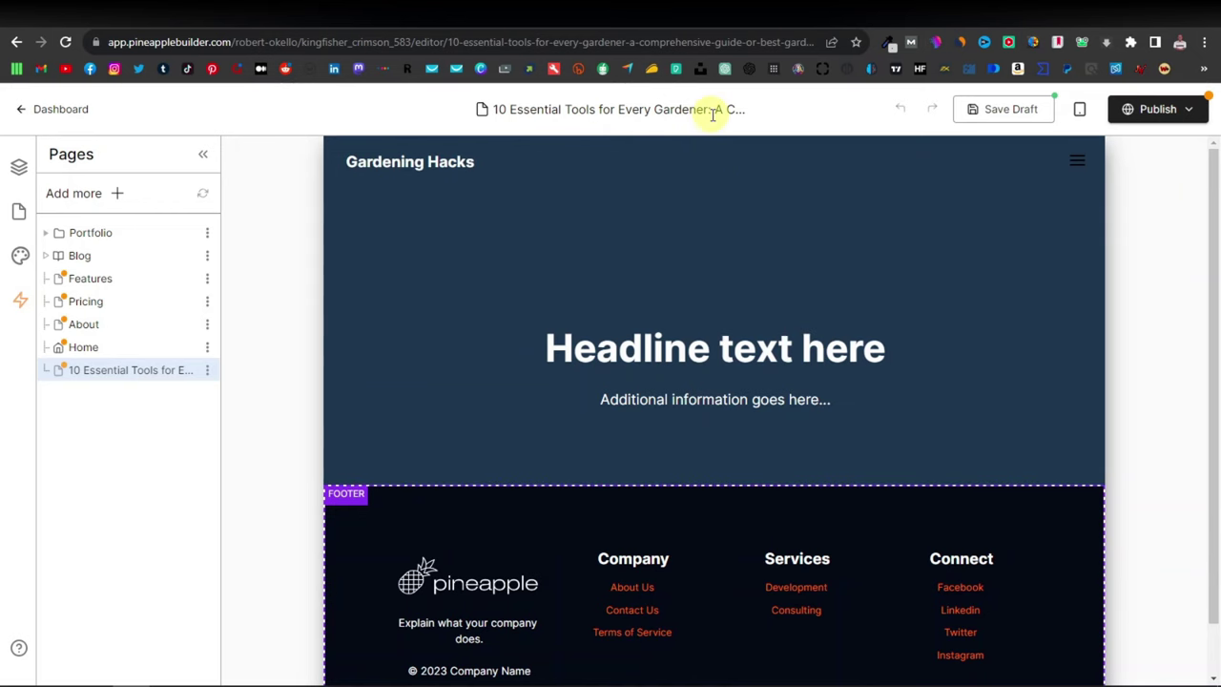
click(733, 345)
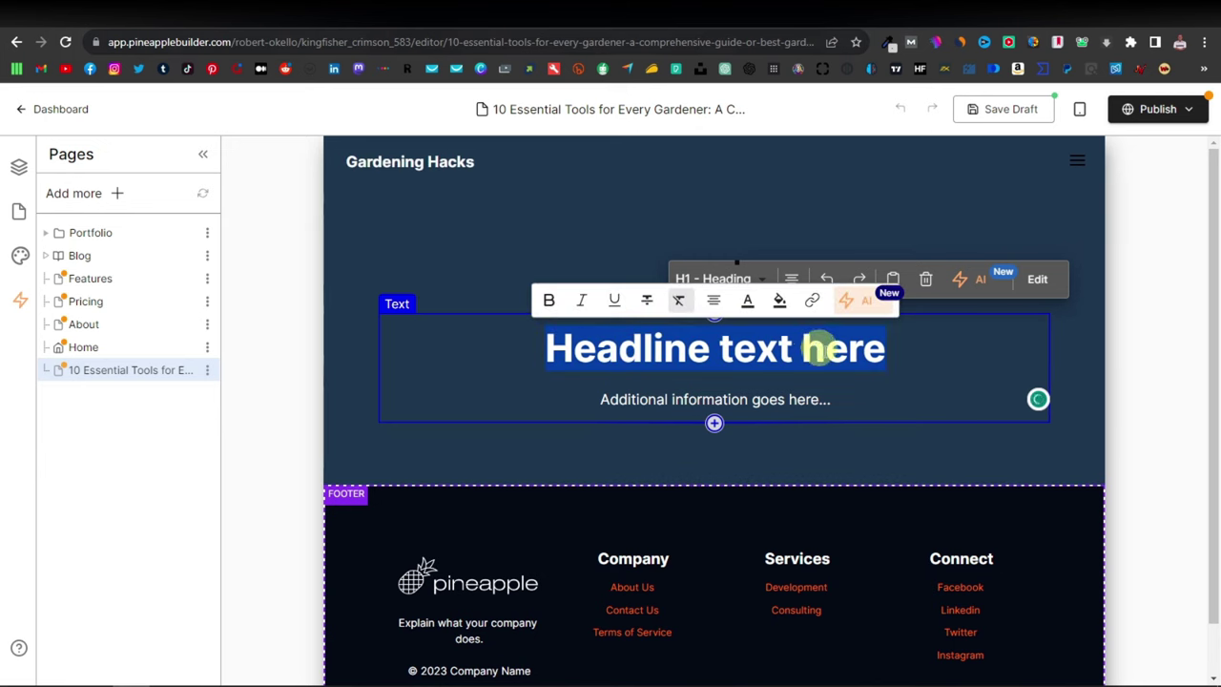
right_click(703, 347)
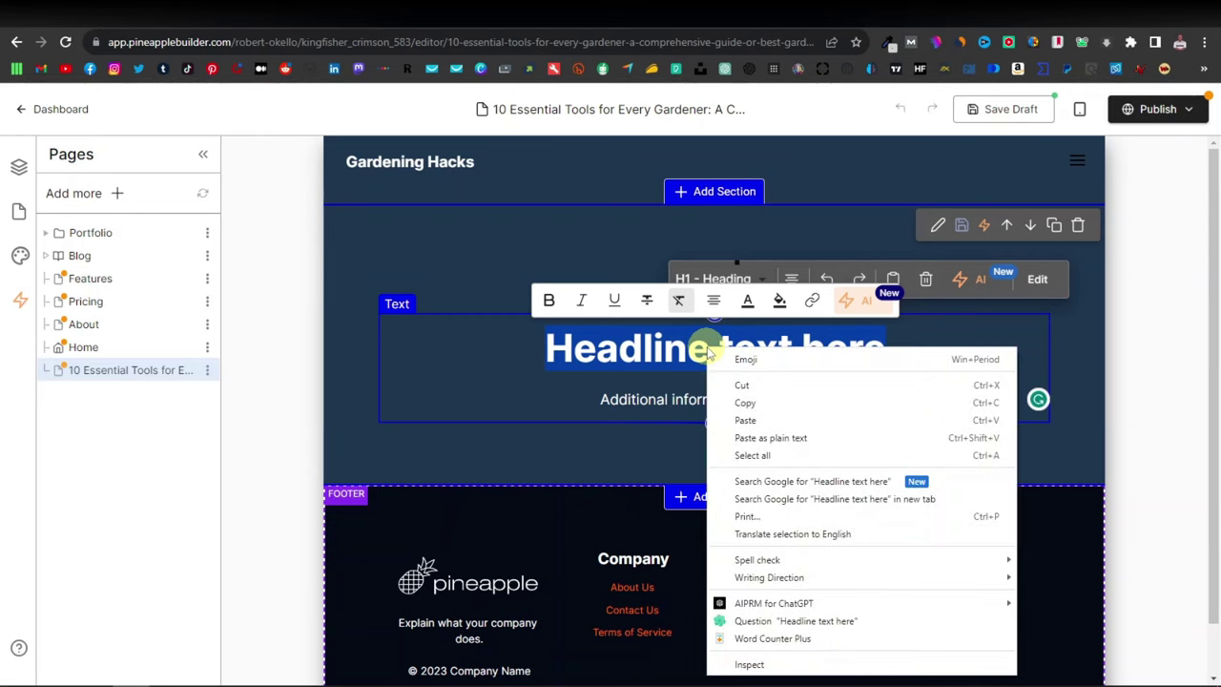
click(748, 421)
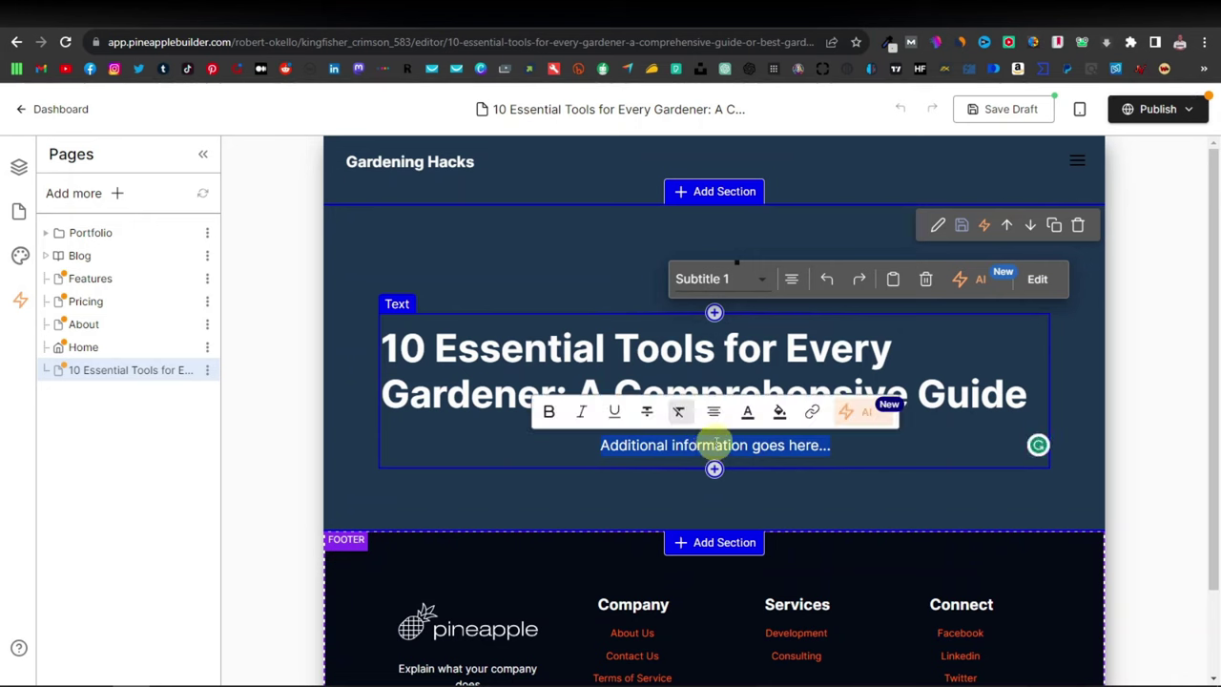
Step: Copy the Gardening Tools Guide article in ChatGPT, from the intro paragraph through the Conclusion
click(420, 14)
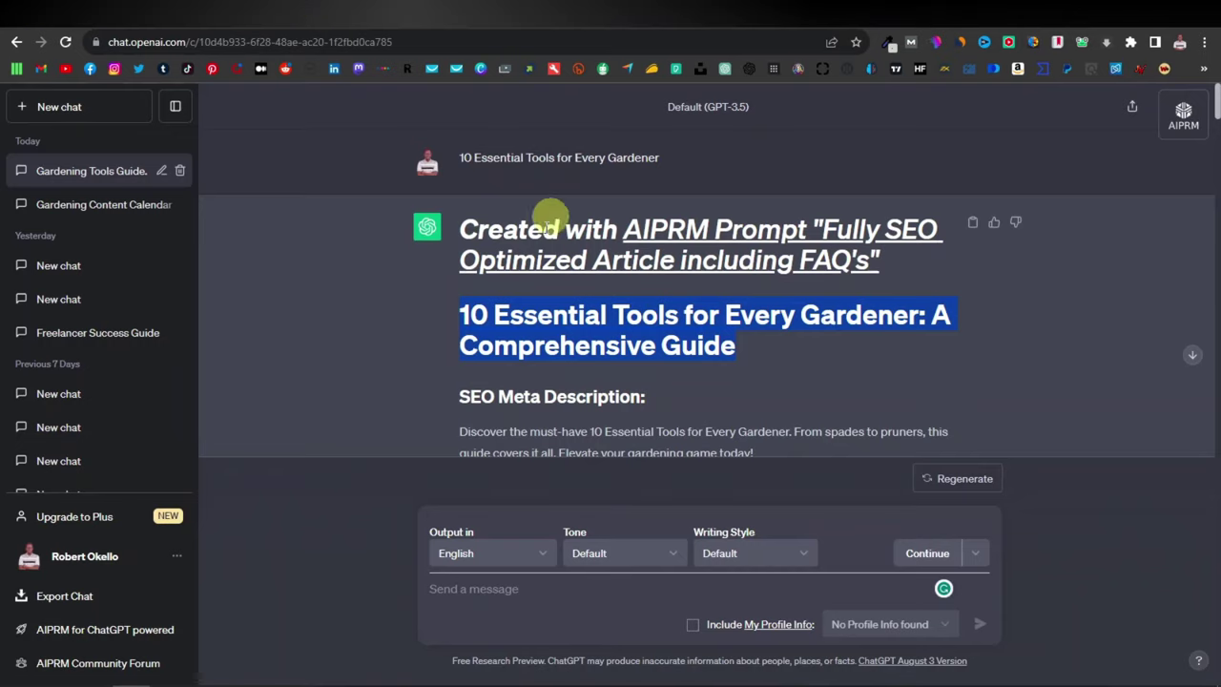
scroll(427, 338, down, 2)
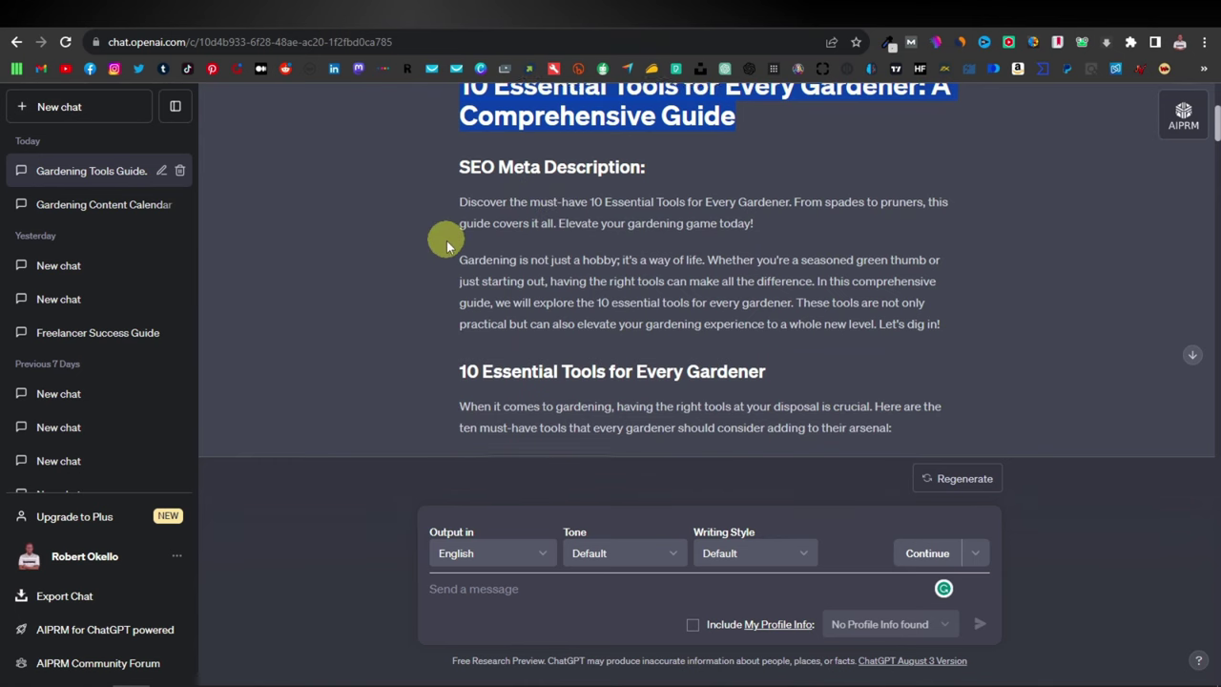
scroll(446, 243, down, 2)
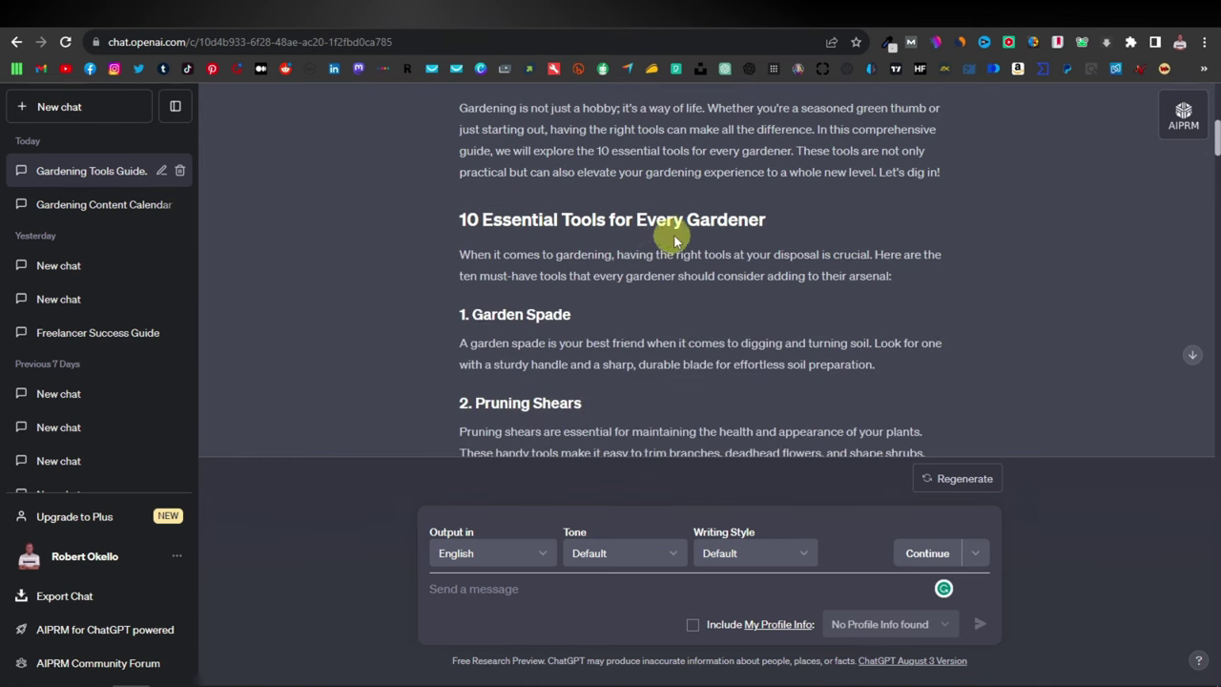
scroll(441, 206, down, 1)
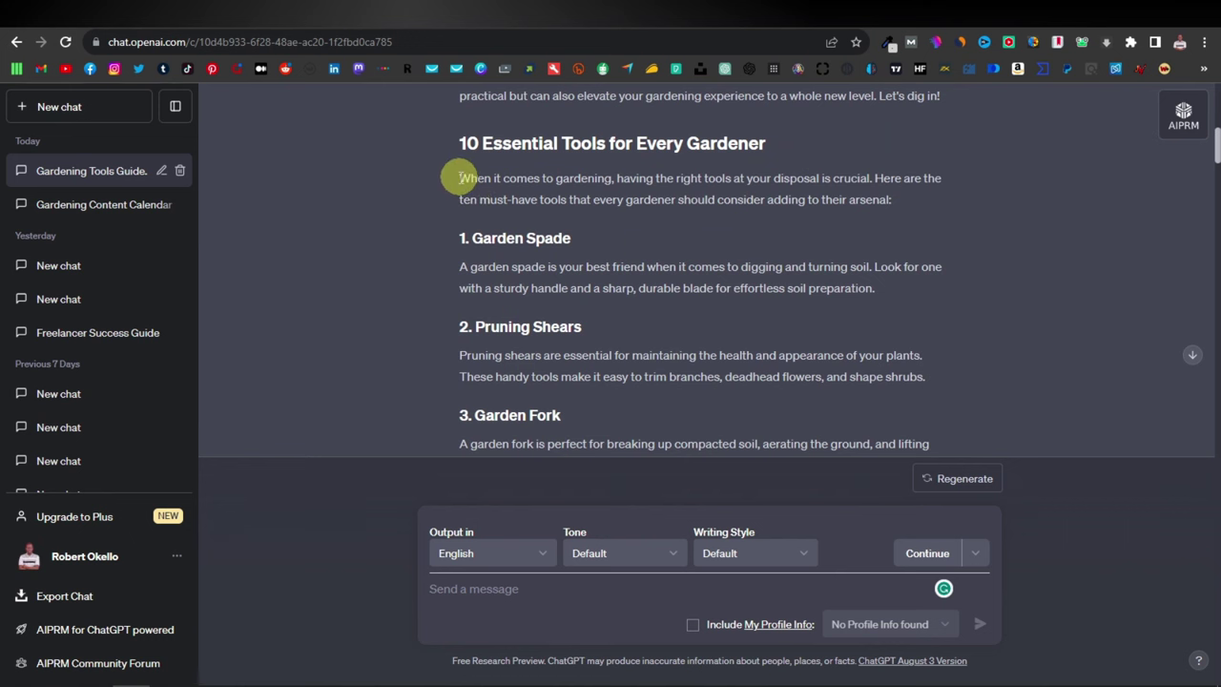
drag(459, 178, 570, 289)
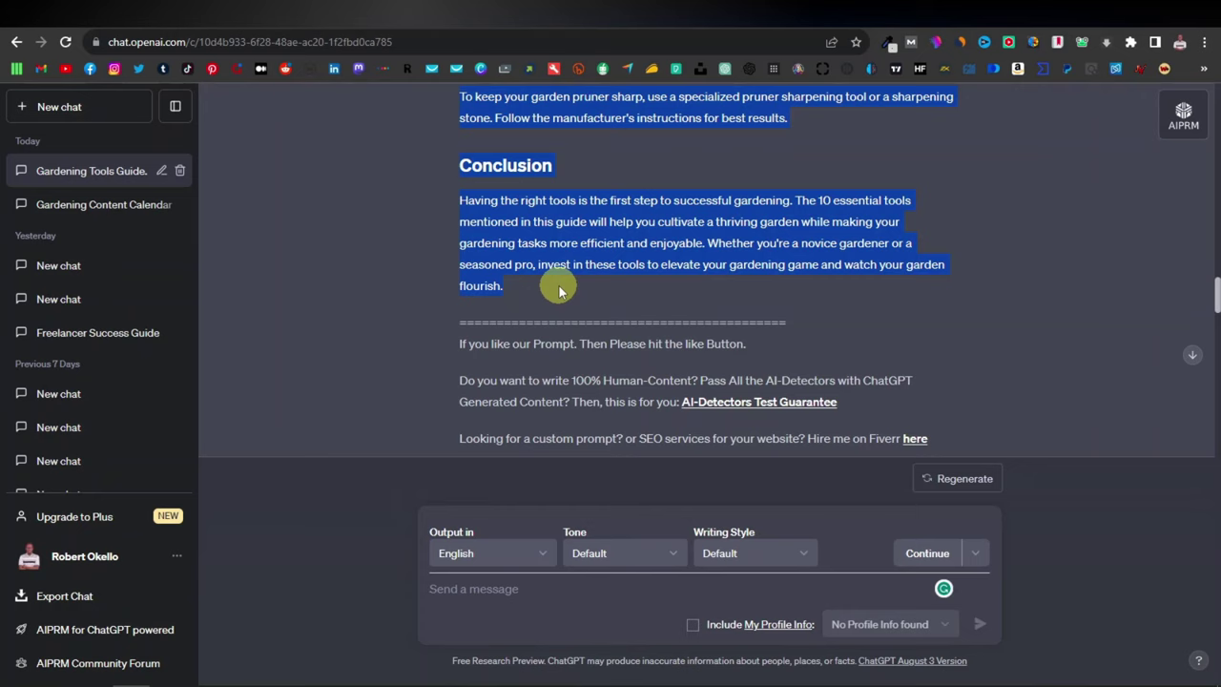
scroll(560, 291, up, 4)
scroll(560, 291, down, 2)
scroll(561, 291, up, 6)
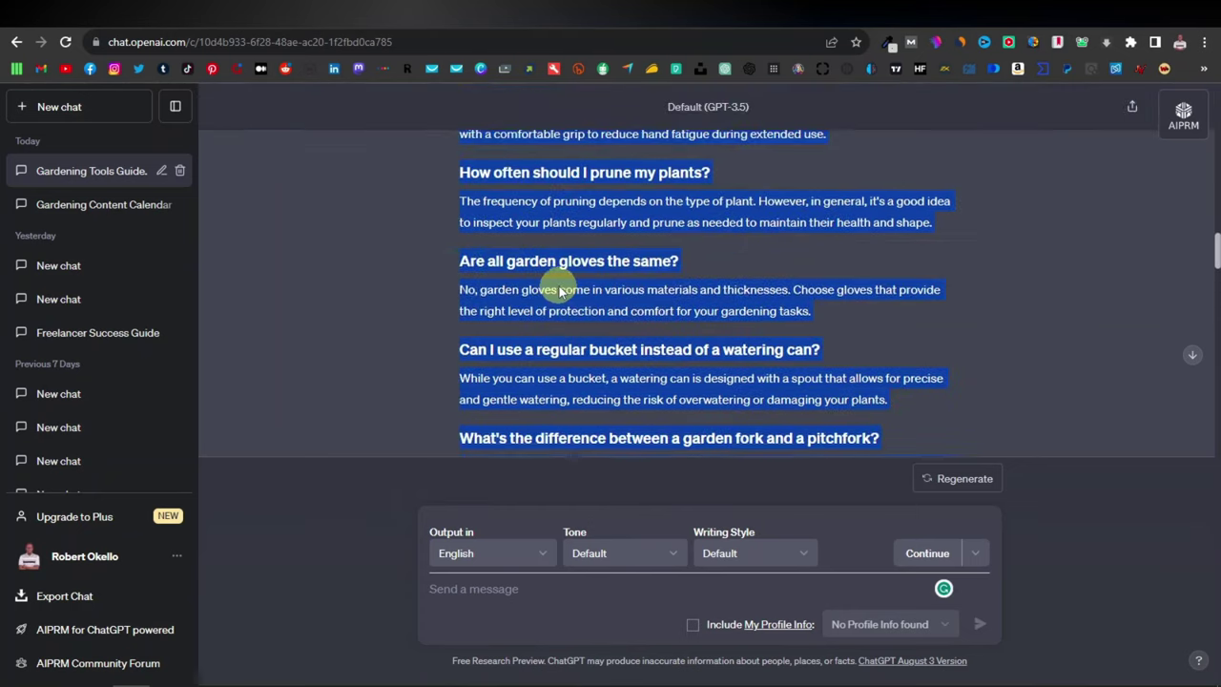
scroll(563, 291, down, 8)
scroll(562, 311, up, 2)
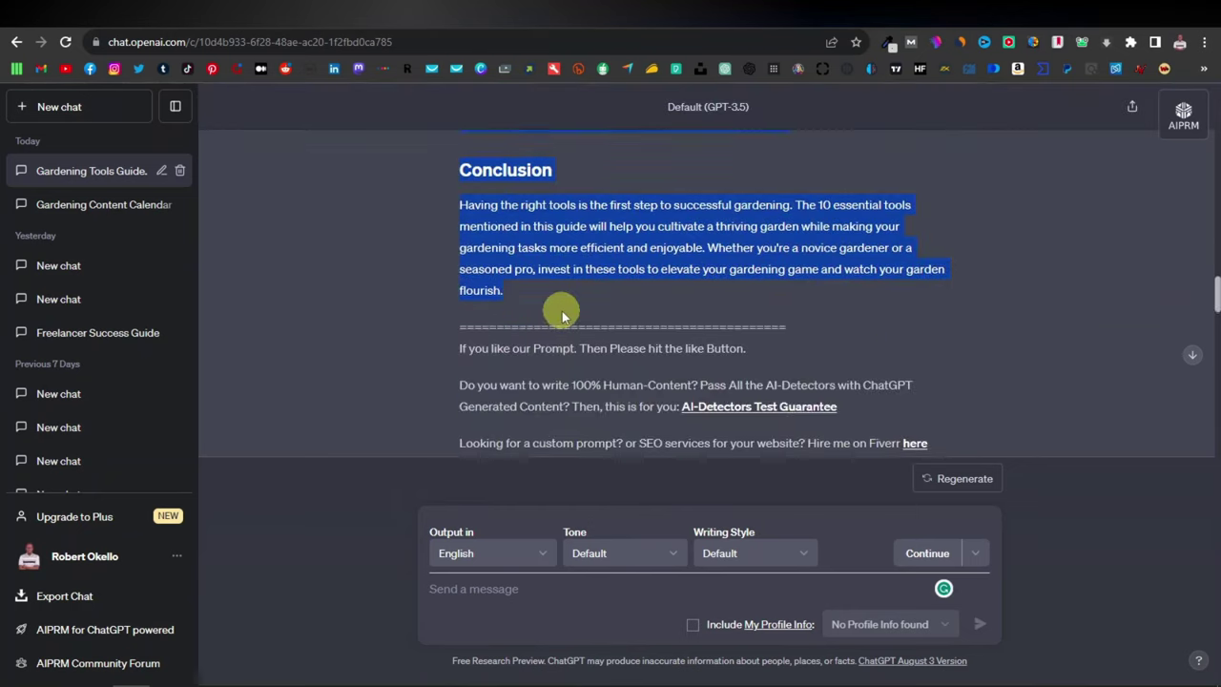
right_click(582, 317)
click(618, 328)
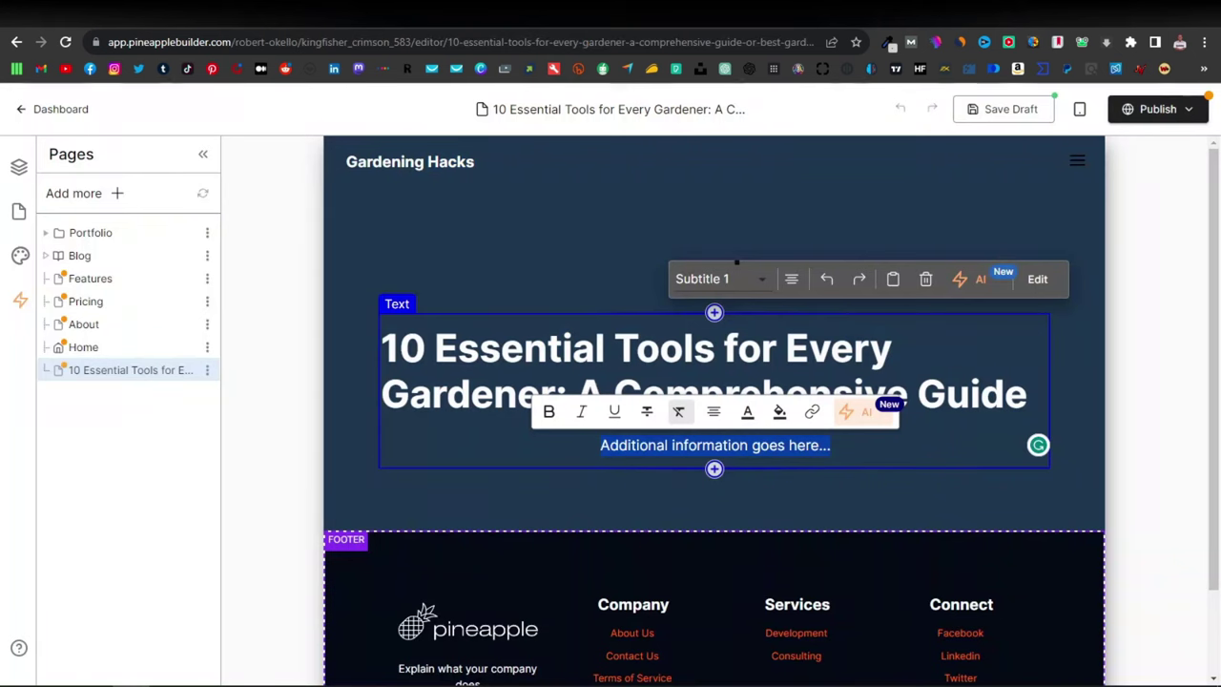
Step: Paste the copied gardening tools article over the placeholder text
right_click(740, 451)
click(778, 191)
scroll(580, 532, down, 2)
scroll(613, 436, up, 5)
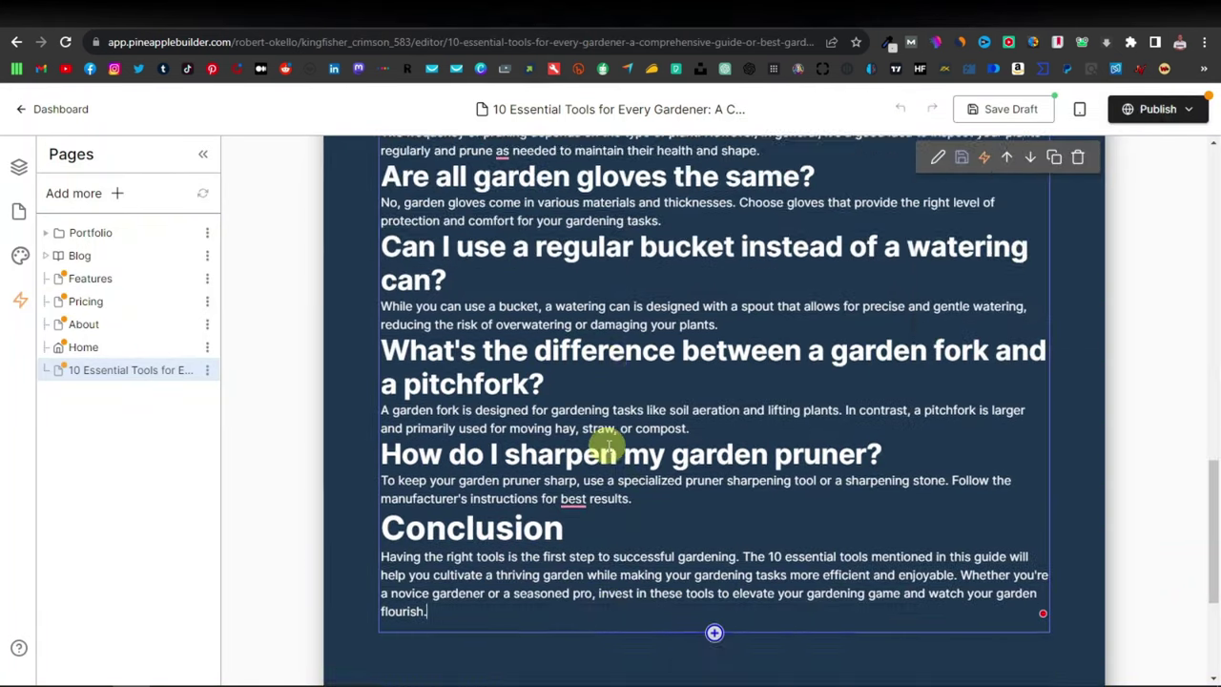
scroll(615, 449, up, 2)
scroll(621, 459, up, 4)
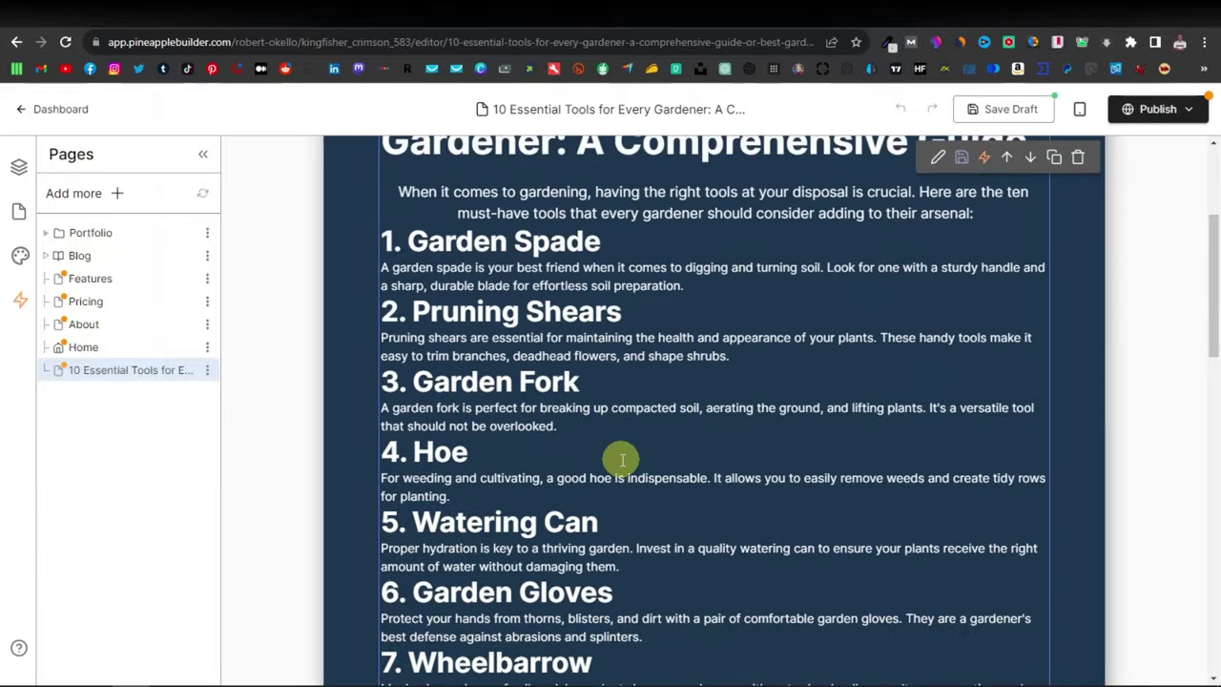
Step: Add blank lines after the intro, Garden Spade, Pruning Shears and Garden Fork paragraphs
click(741, 428)
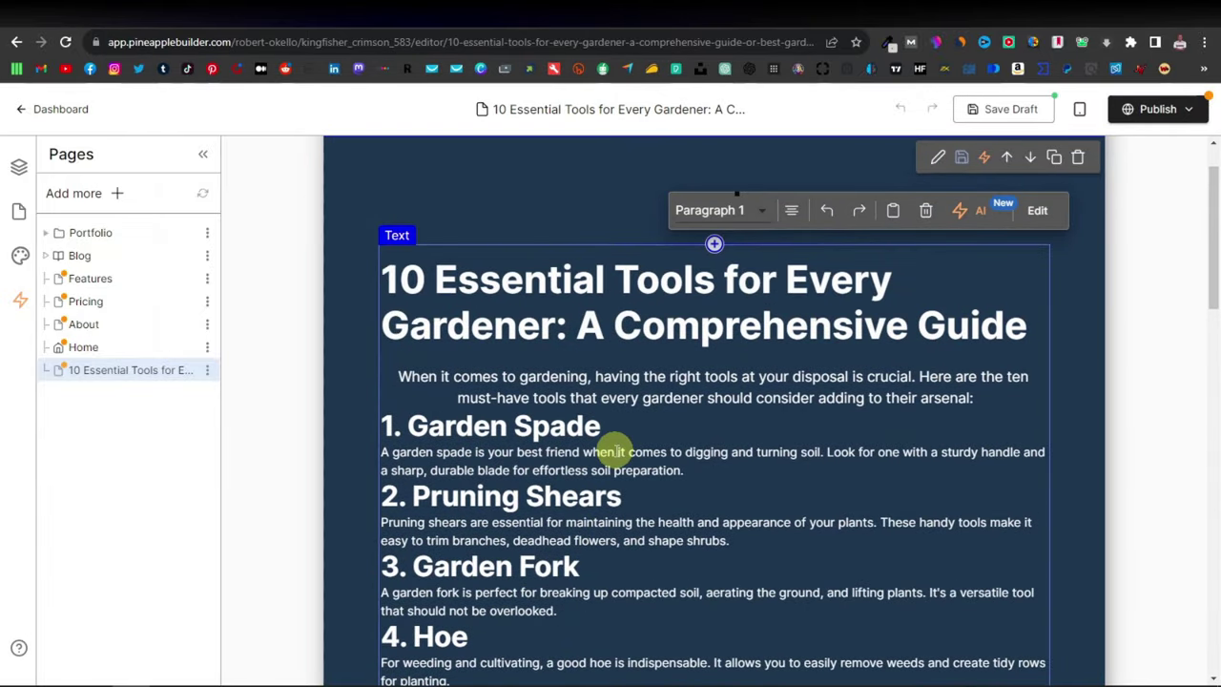
scroll(617, 452, down, 1)
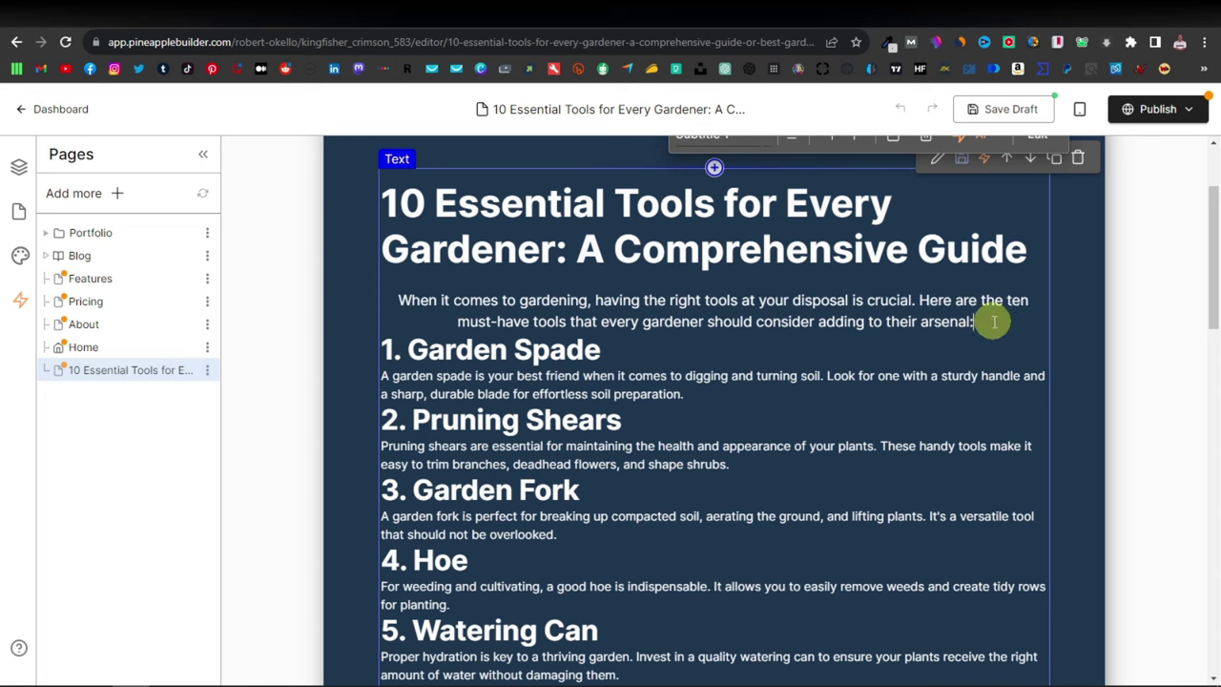
key(Return)
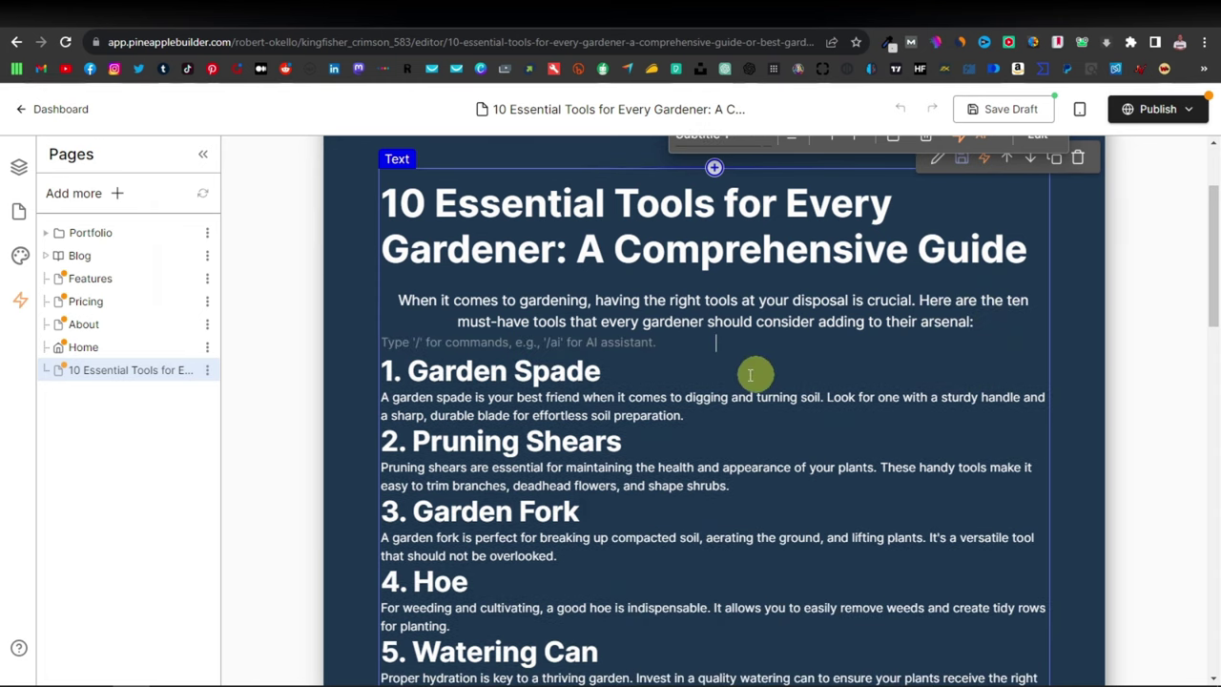
key(Return)
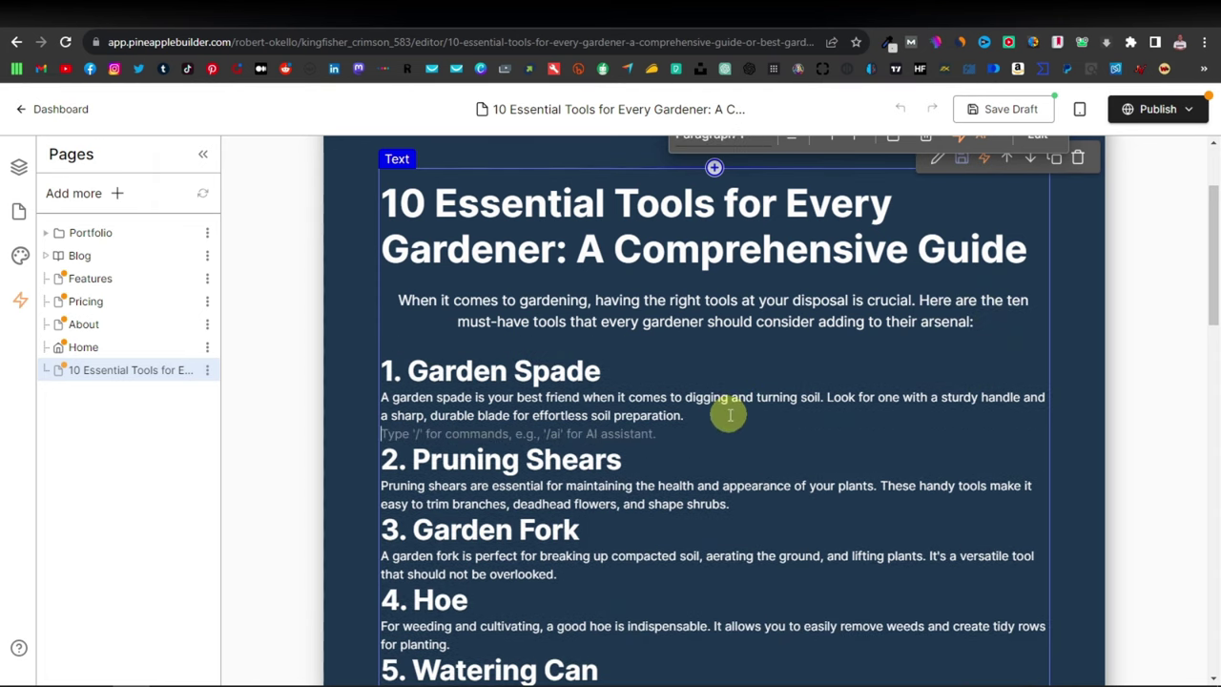
click(755, 505)
key(Return)
scroll(606, 531, down, 1)
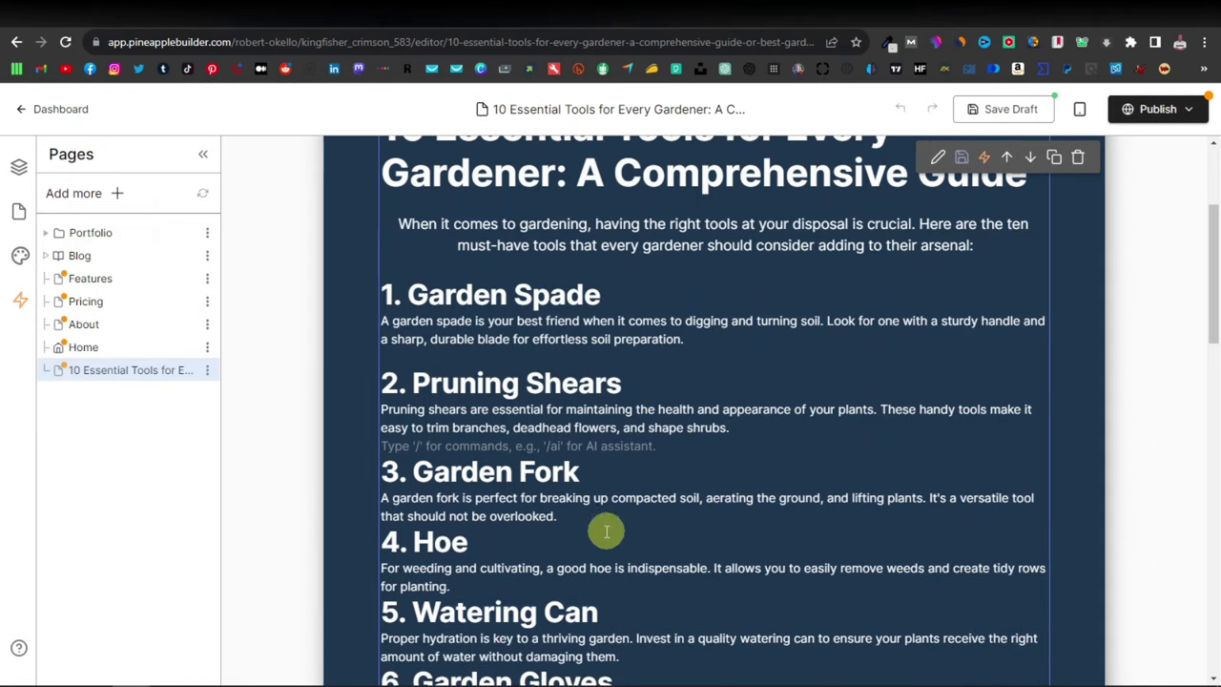
key(Return)
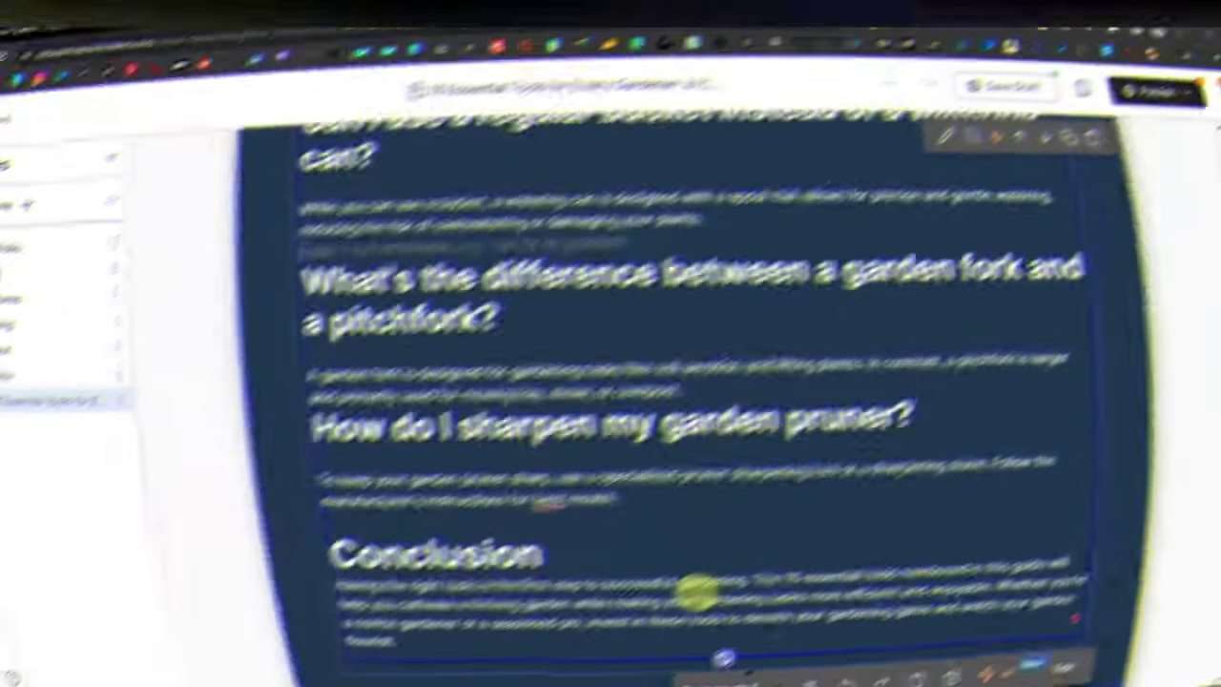
scroll(695, 539, up, 6)
scroll(695, 544, up, 10)
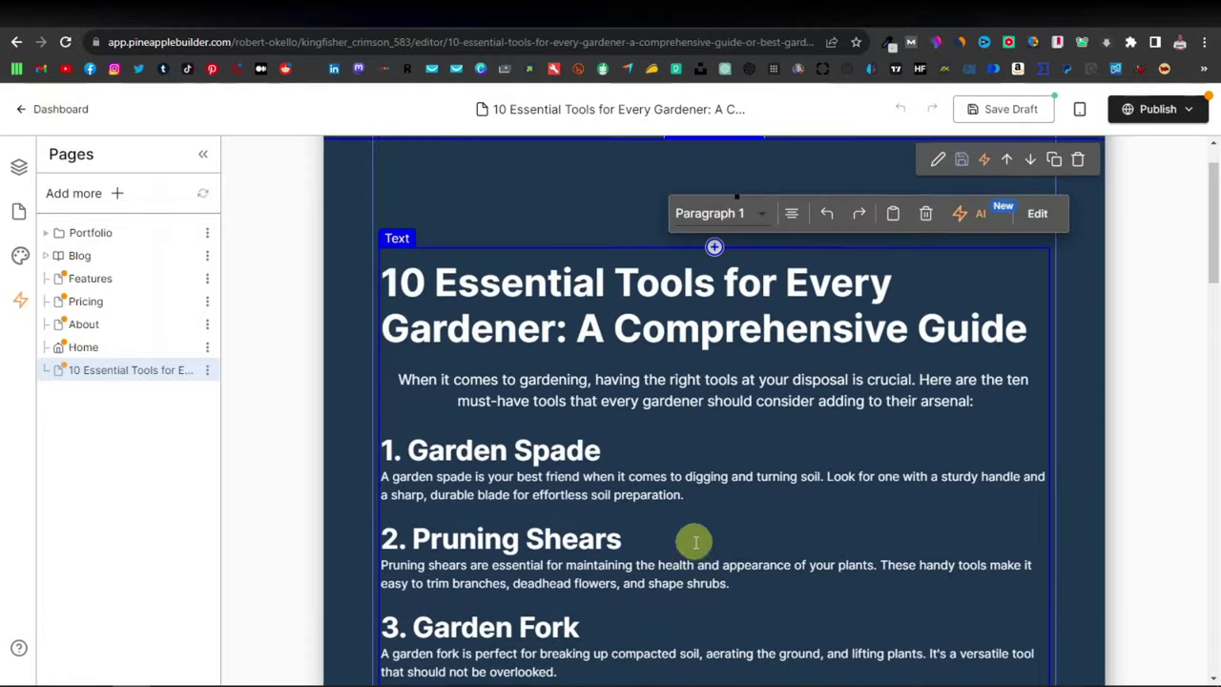
scroll(697, 494, down, 1)
scroll(648, 414, up, 2)
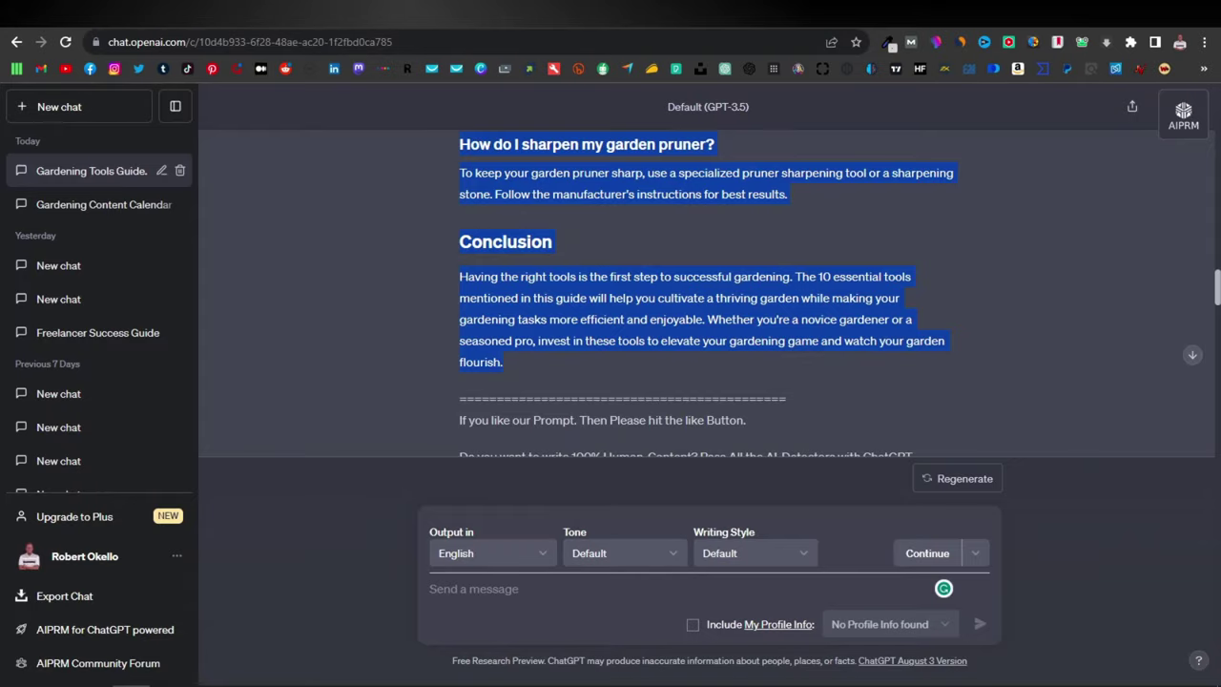
Step: Open a new ChatGPT chat showing the AIPRM library of 4297 prompts
scroll(536, 268, up, 15)
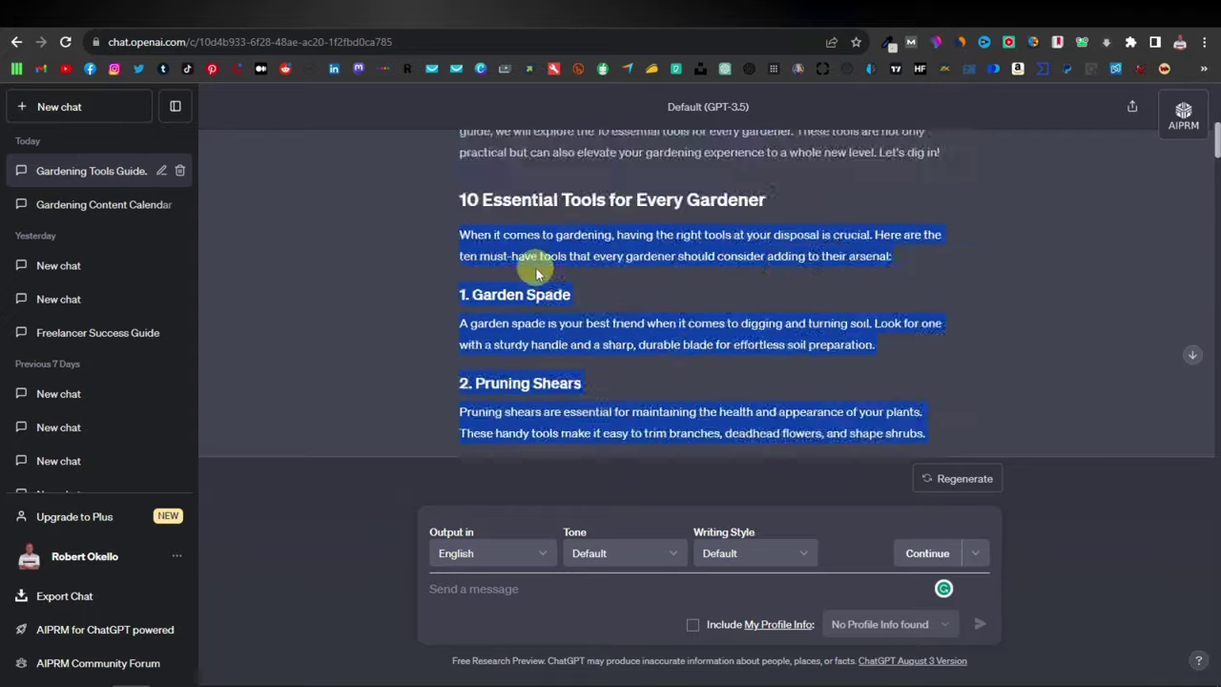
scroll(536, 268, up, 5)
click(84, 109)
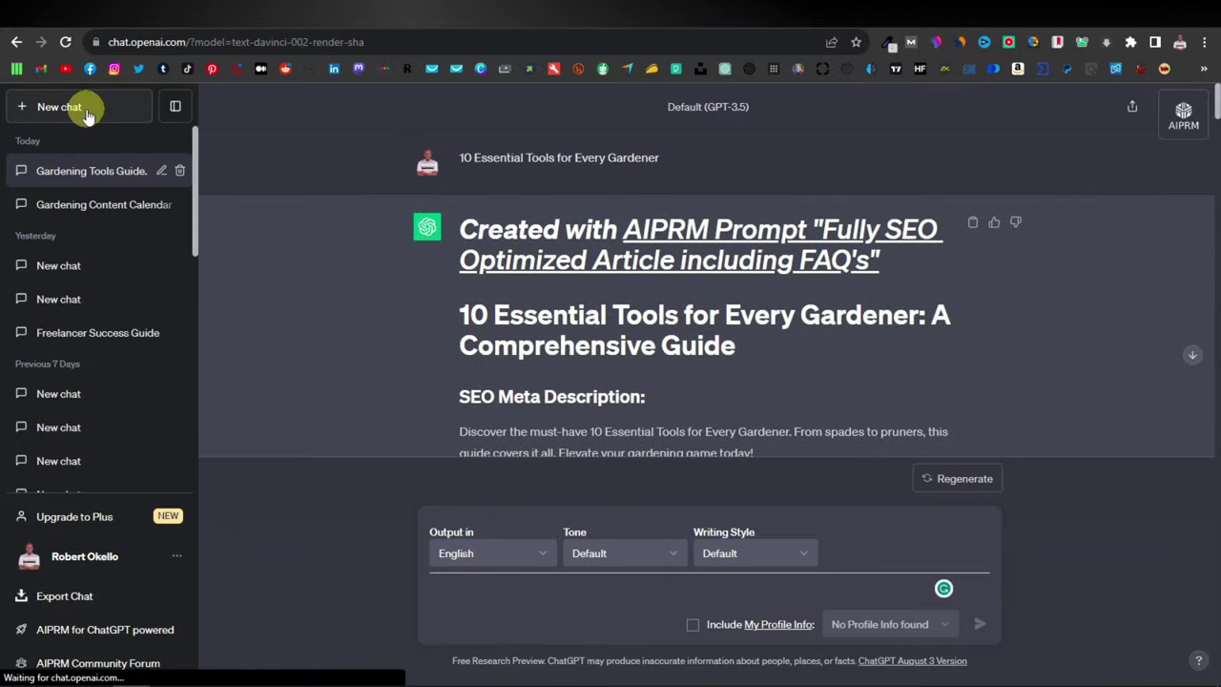
scroll(823, 373, up, 10)
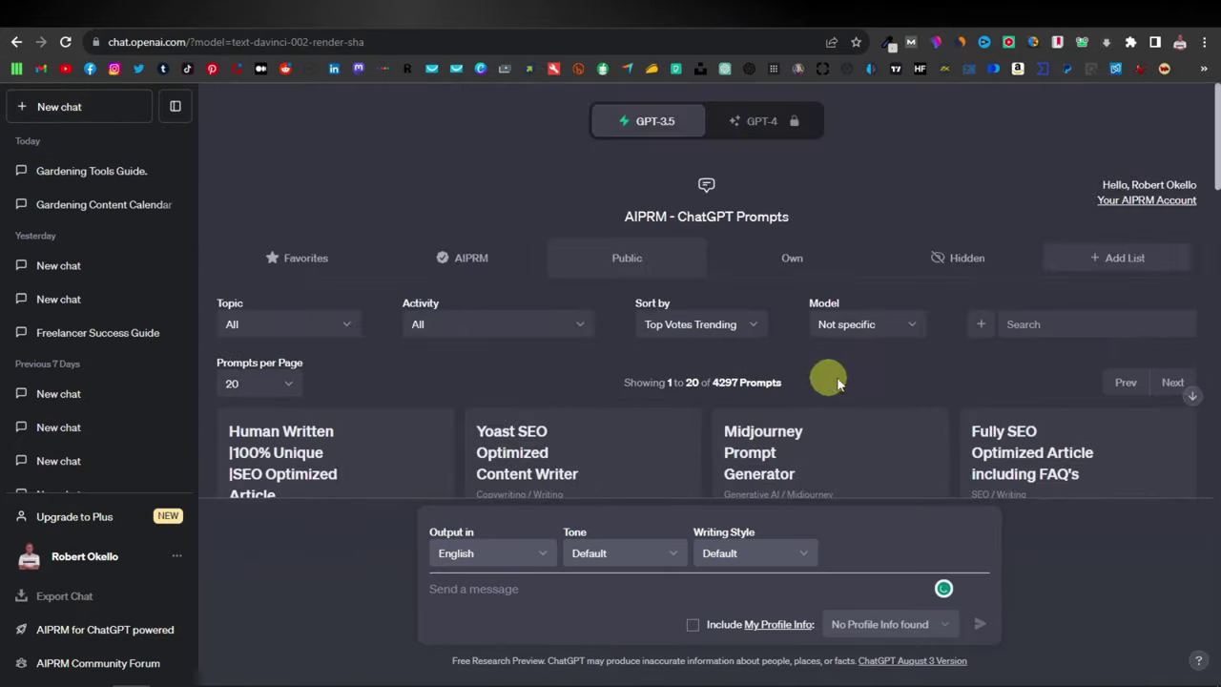
scroll(838, 382, down, 2)
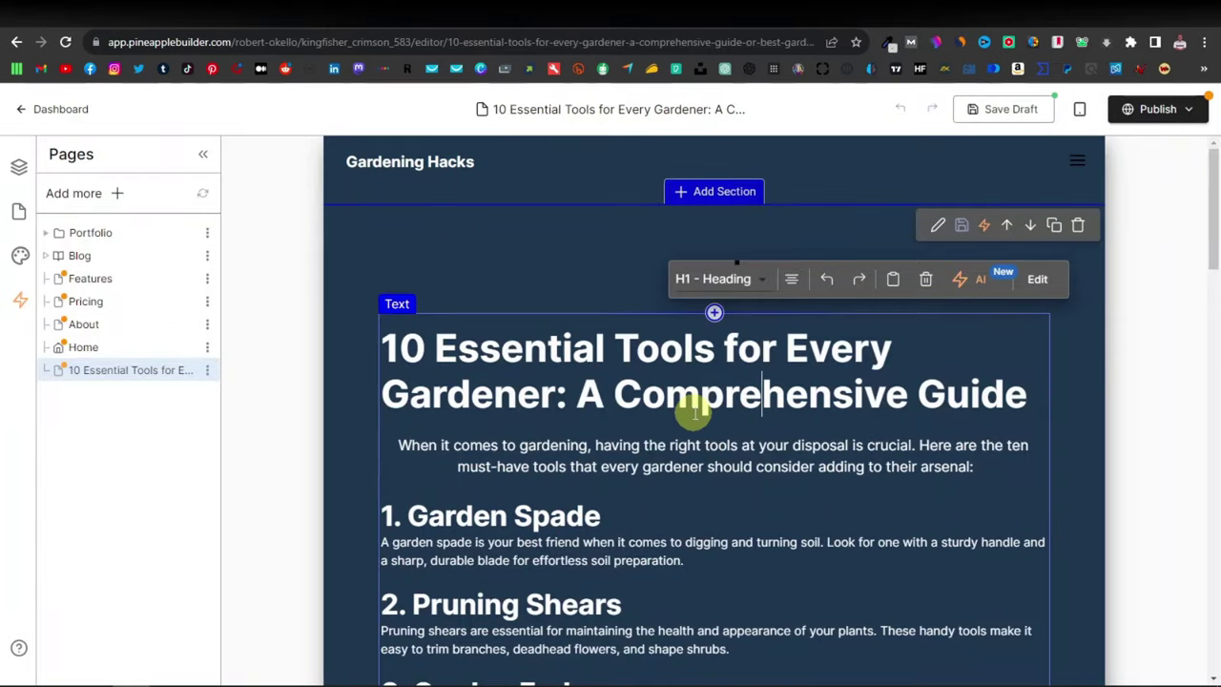
scroll(537, 373, down, 3)
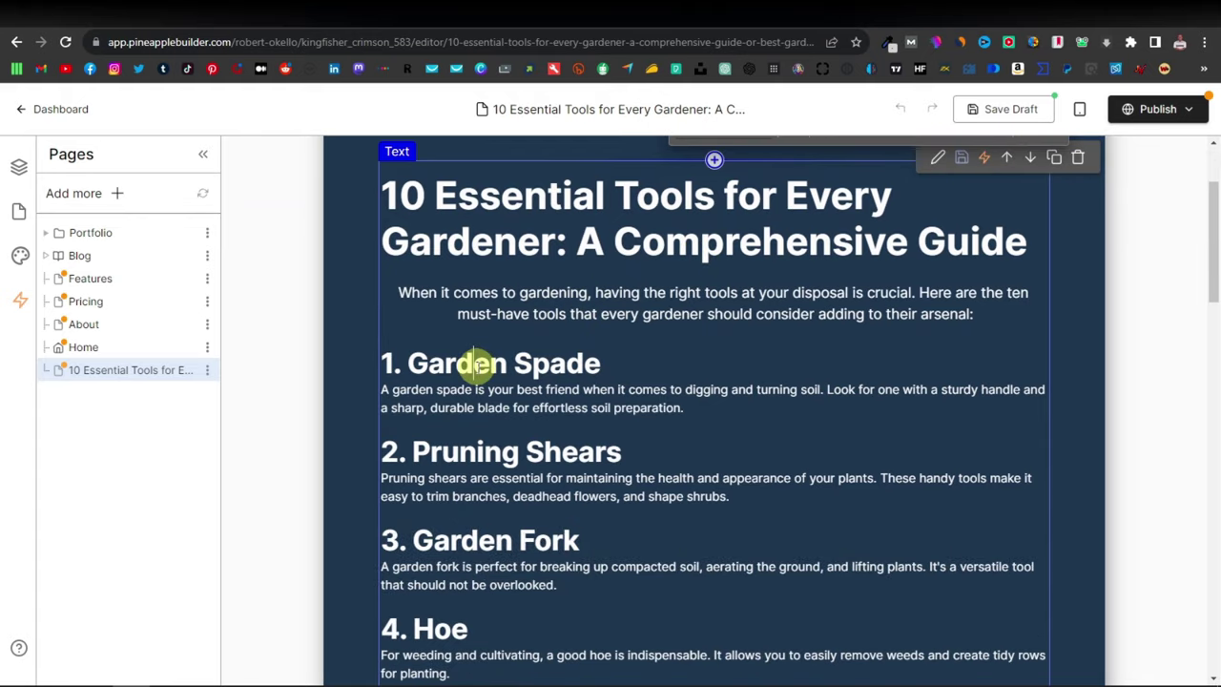
double_click(477, 364)
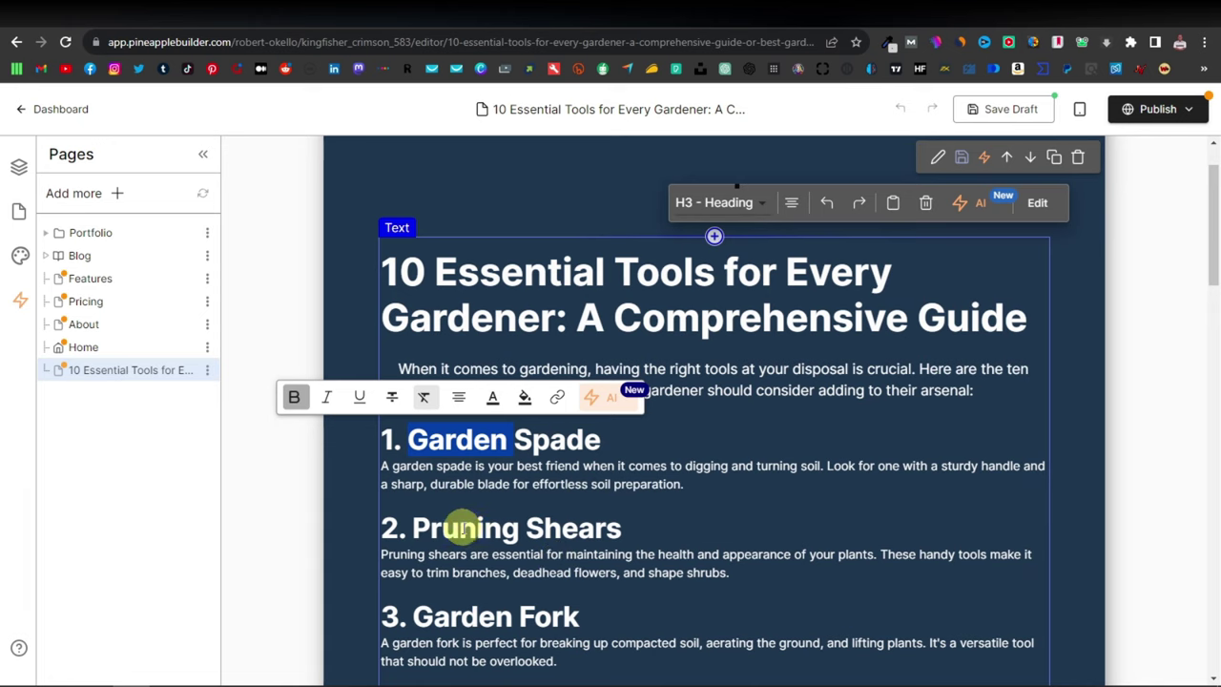
double_click(460, 529)
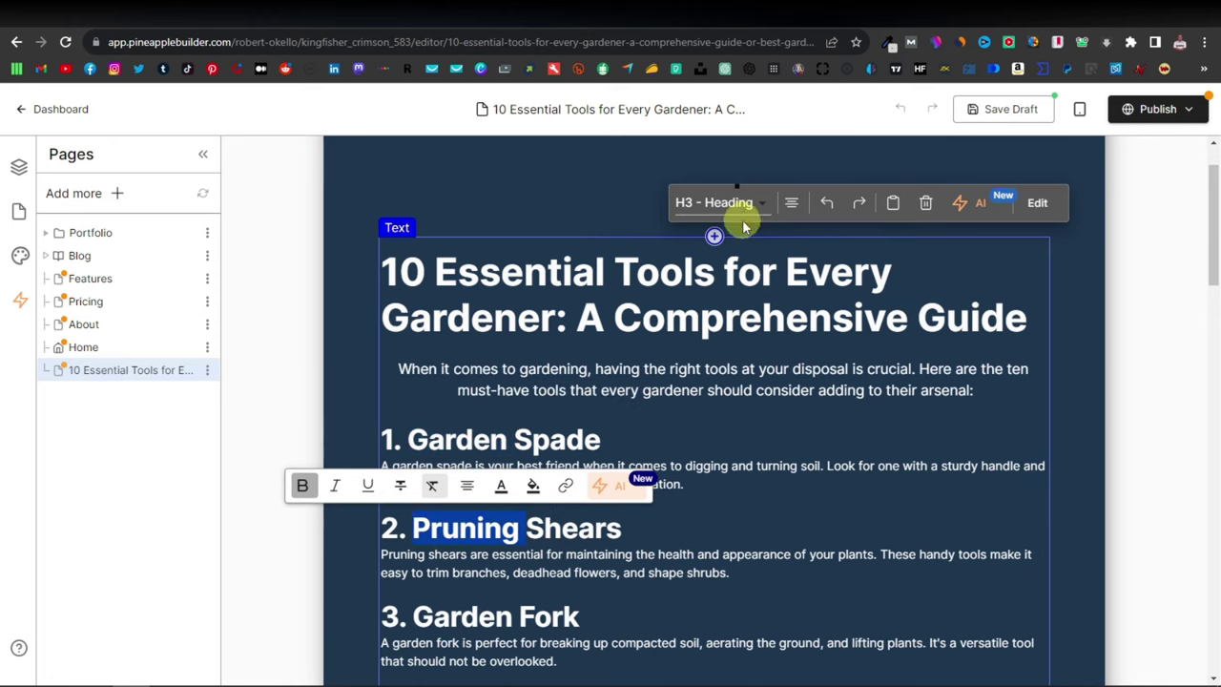
double_click(484, 616)
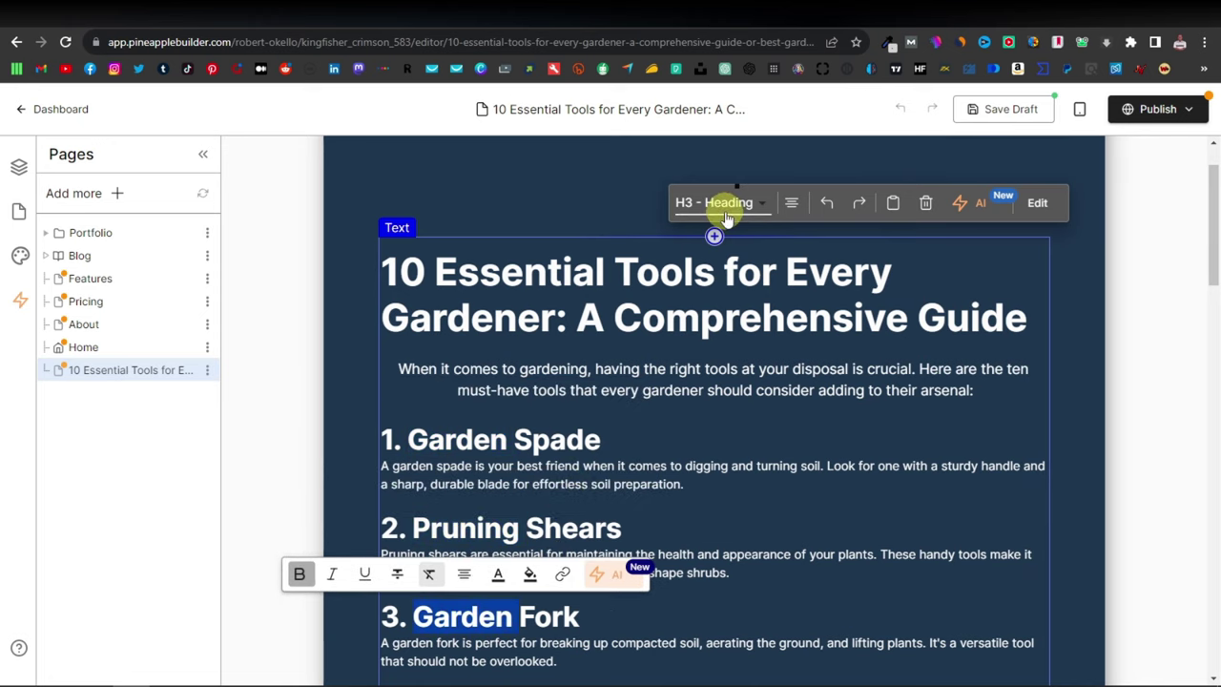
scroll(540, 466, down, 5)
scroll(542, 465, down, 5)
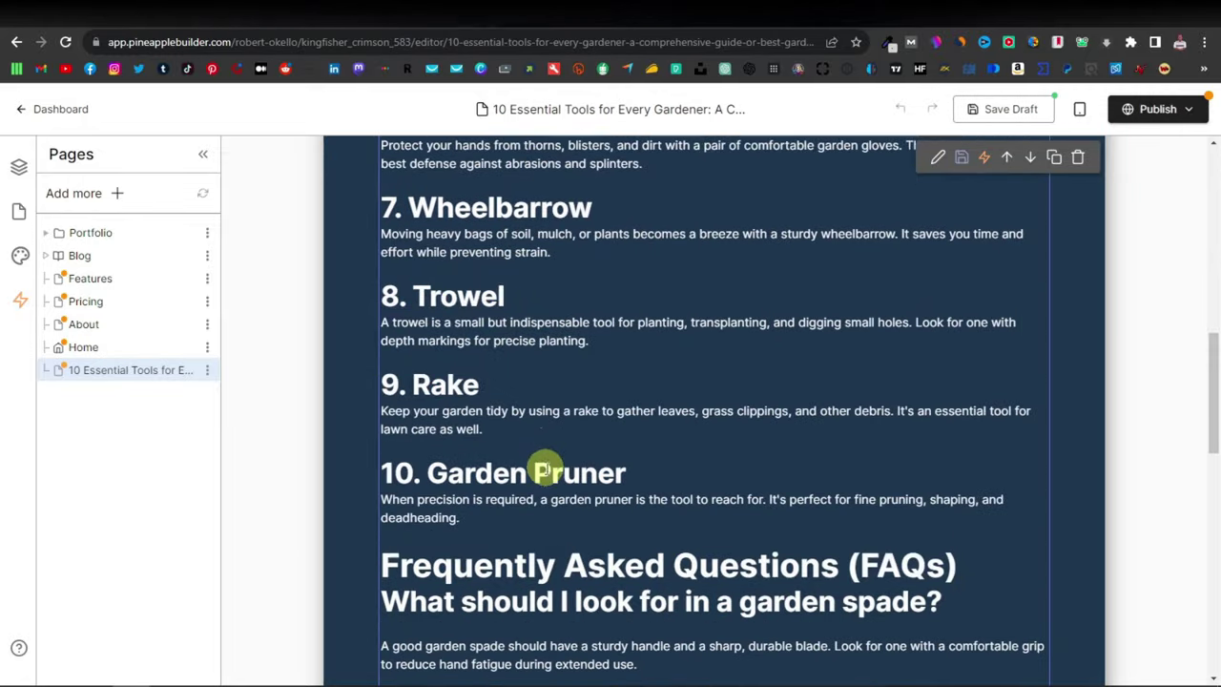
scroll(554, 469, down, 3)
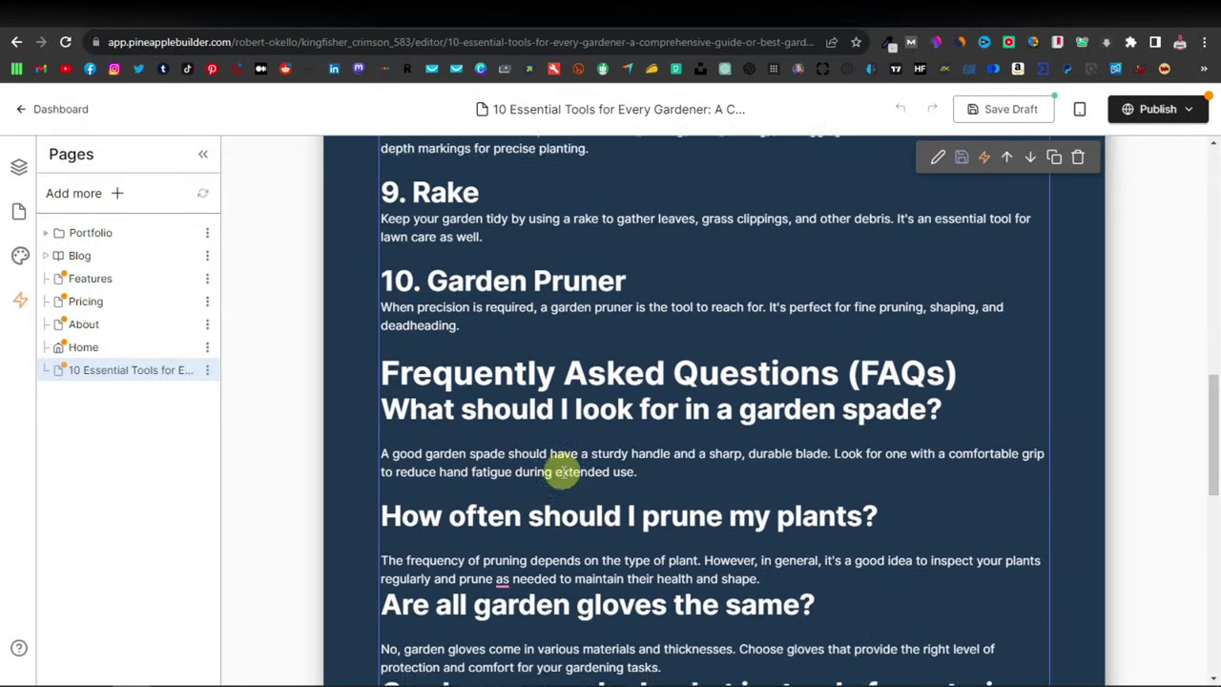
scroll(563, 472, up, 15)
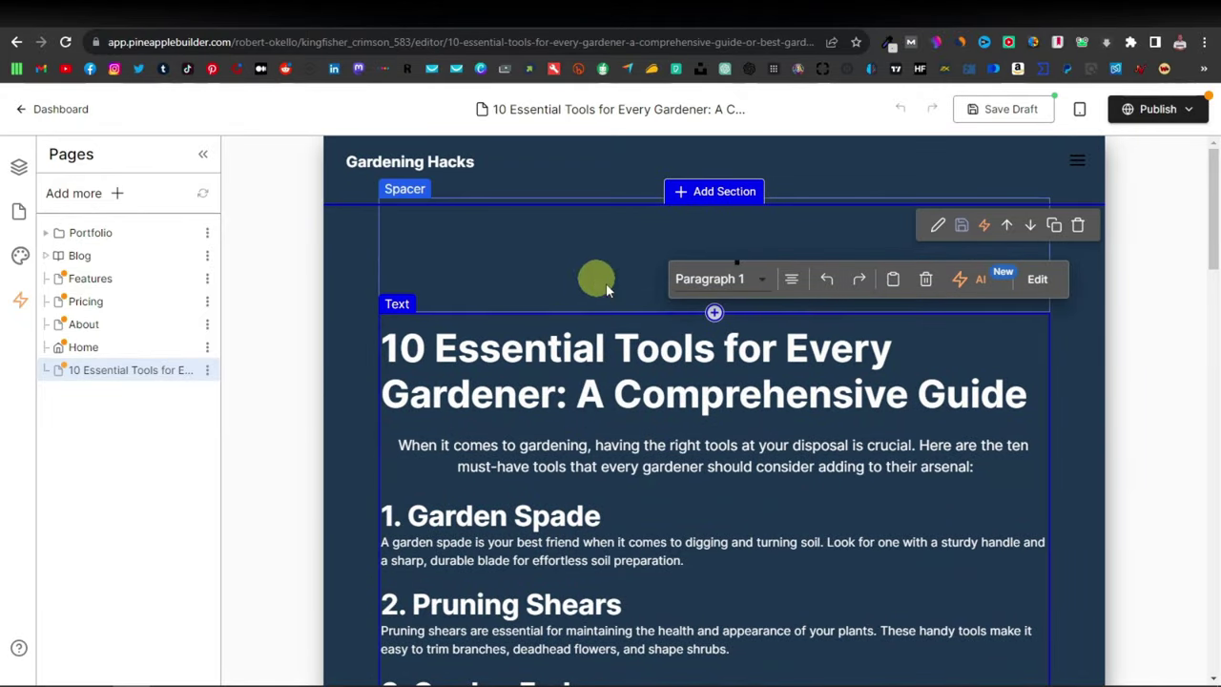
scroll(553, 424, down, 15)
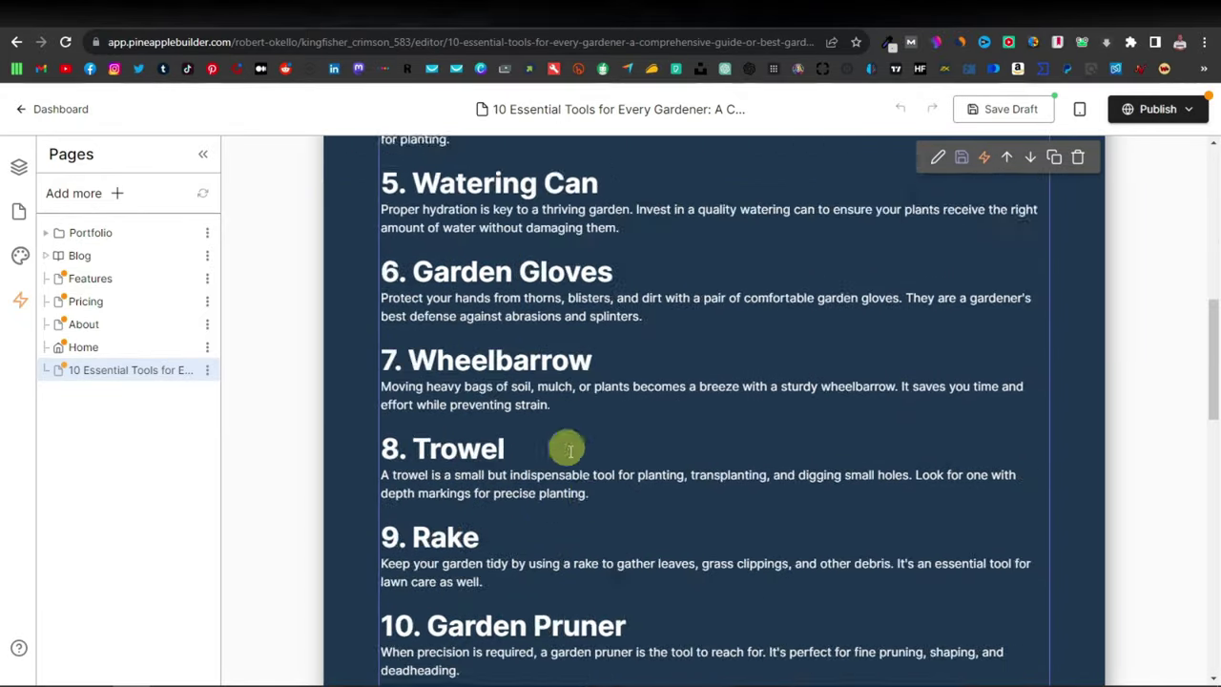
scroll(717, 534, up, 4)
scroll(665, 522, up, 15)
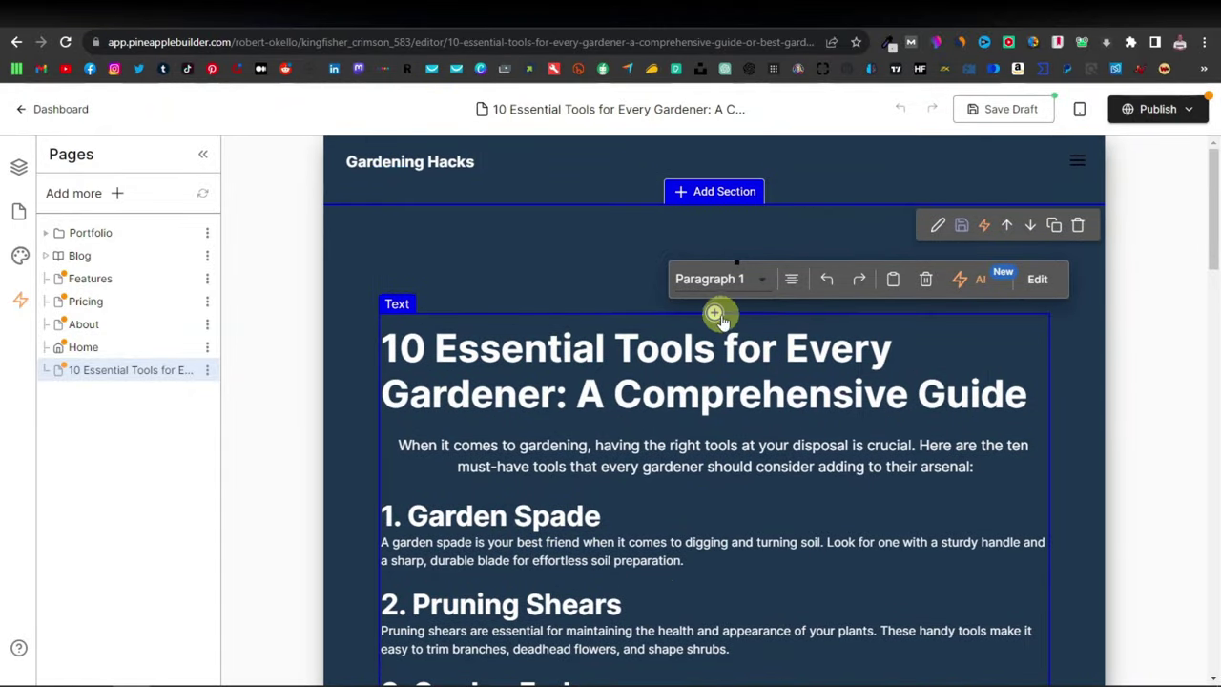
Step: Insert an empty Image block above the H1 article title, then open a new browser tab
click(716, 315)
click(715, 315)
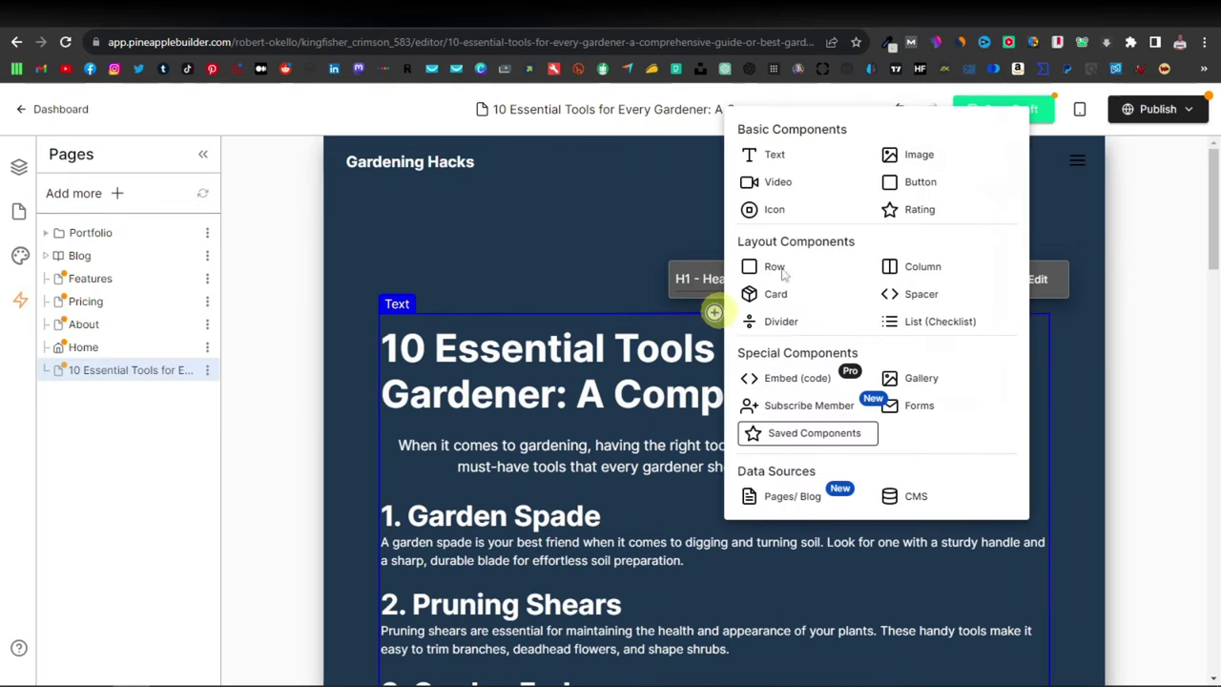
click(921, 155)
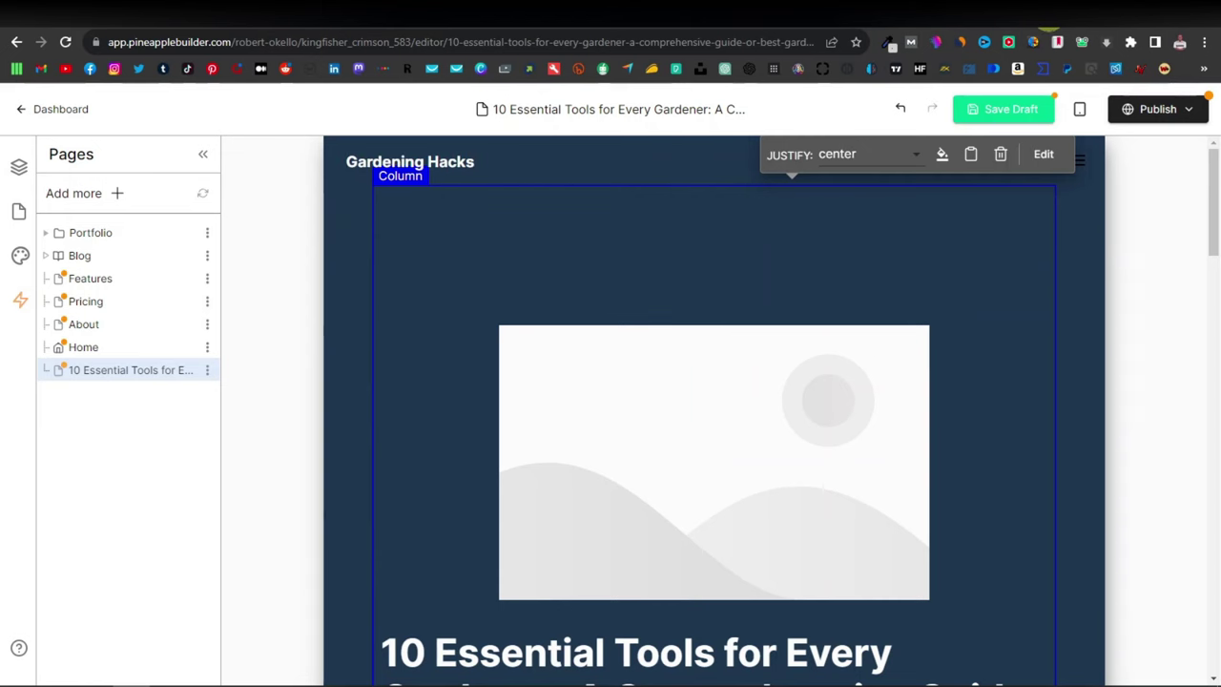
key(ctrl+t)
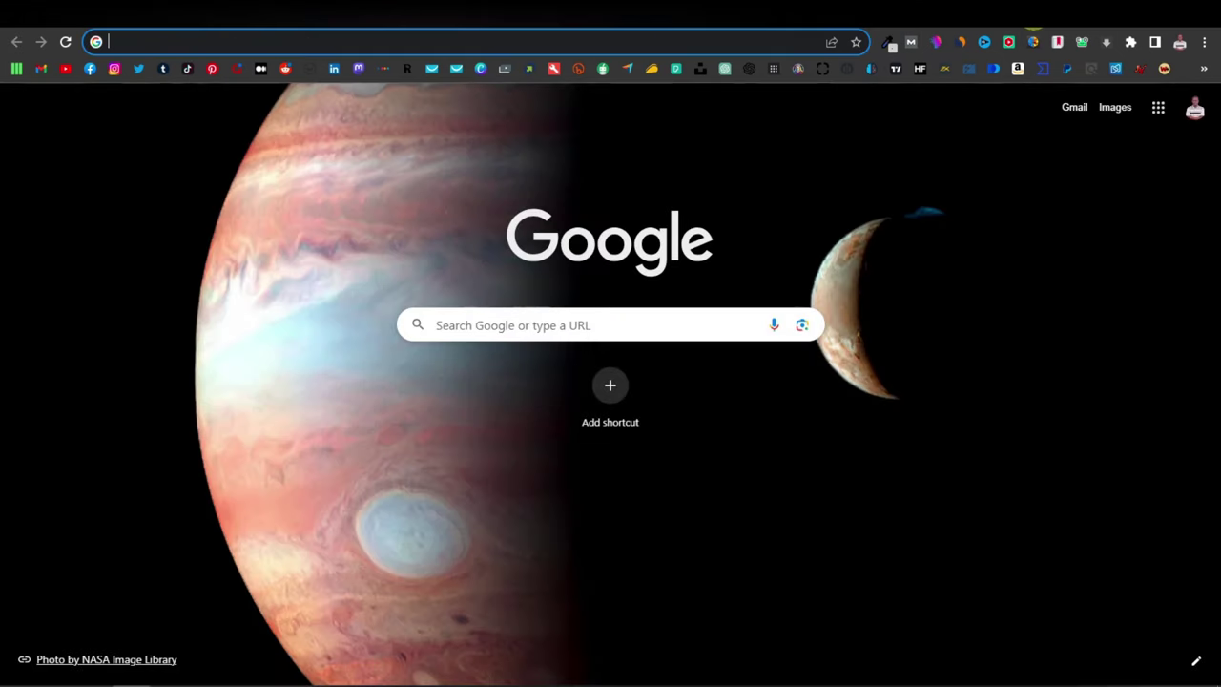
Step: Search Google Images for 'gardening'
text(g)
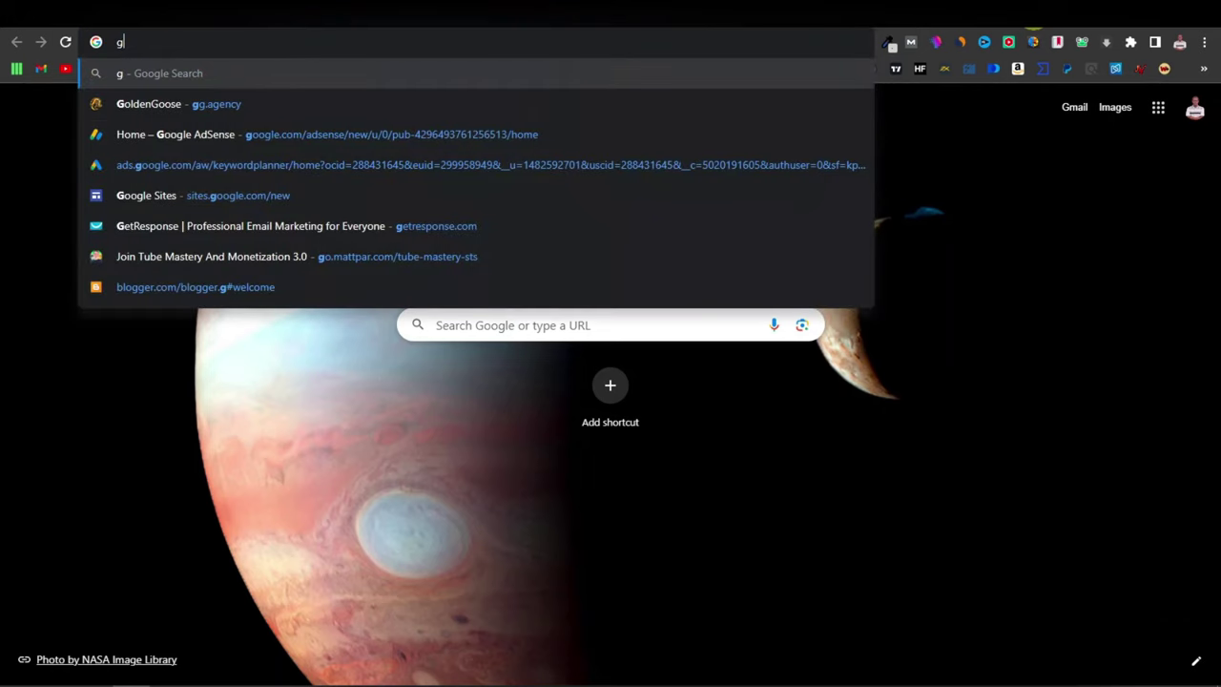
text(ardening)
key(Return)
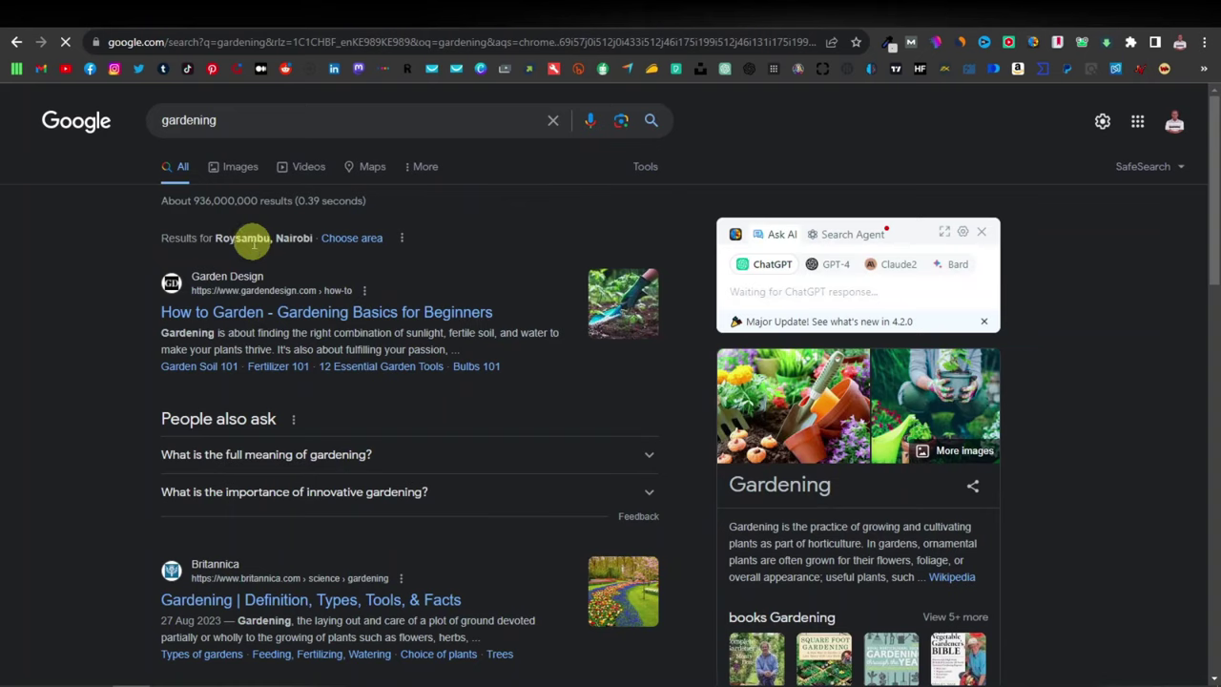
click(238, 168)
scroll(464, 327, down, 2)
scroll(659, 372, up, 2)
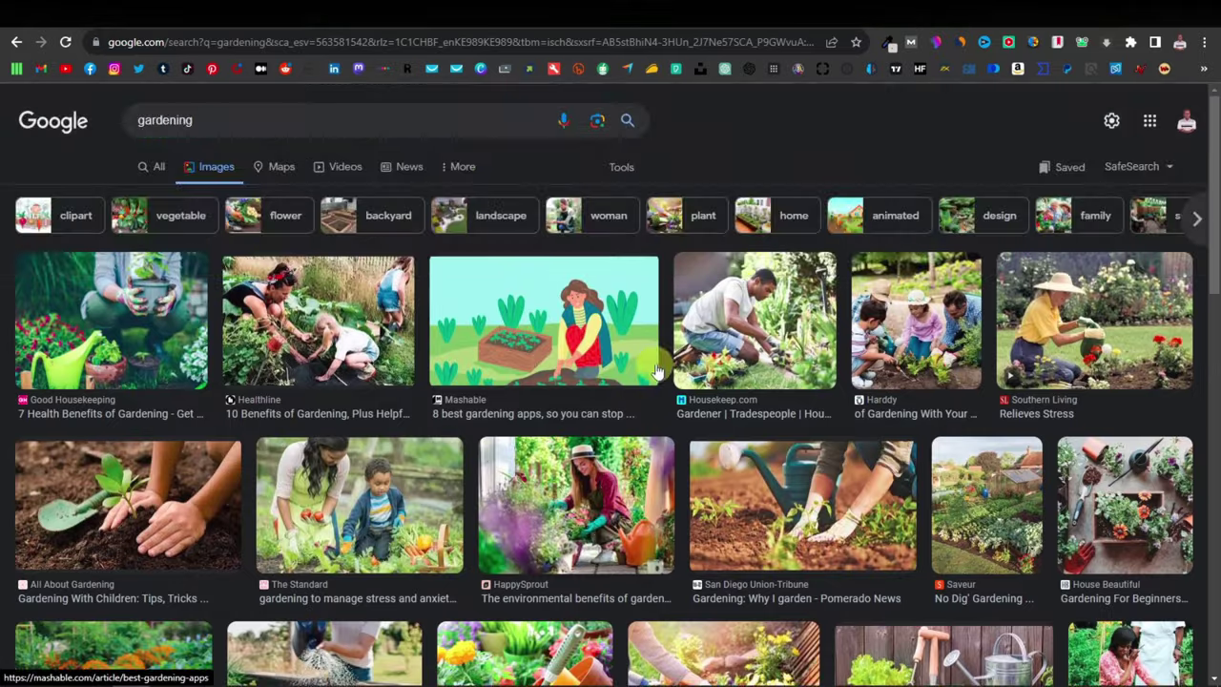
Step: Save the watering-can seedling photo to the computer and return to the page editor
click(799, 513)
right_click(926, 301)
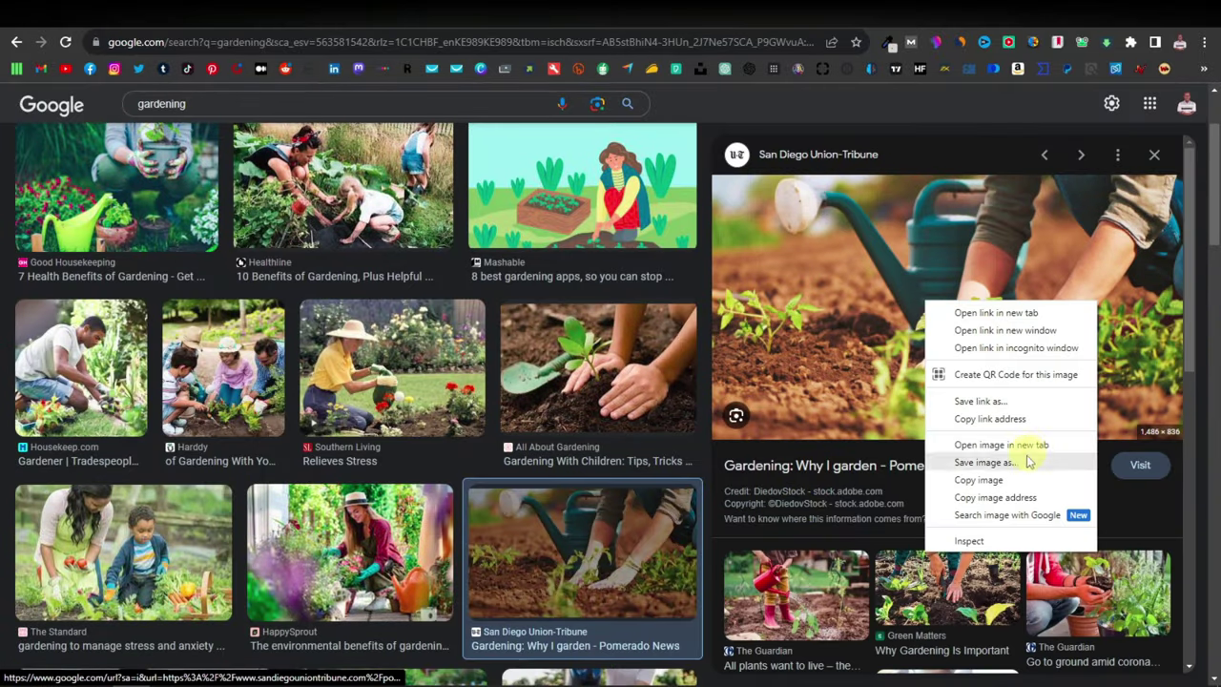
click(983, 462)
click(731, 444)
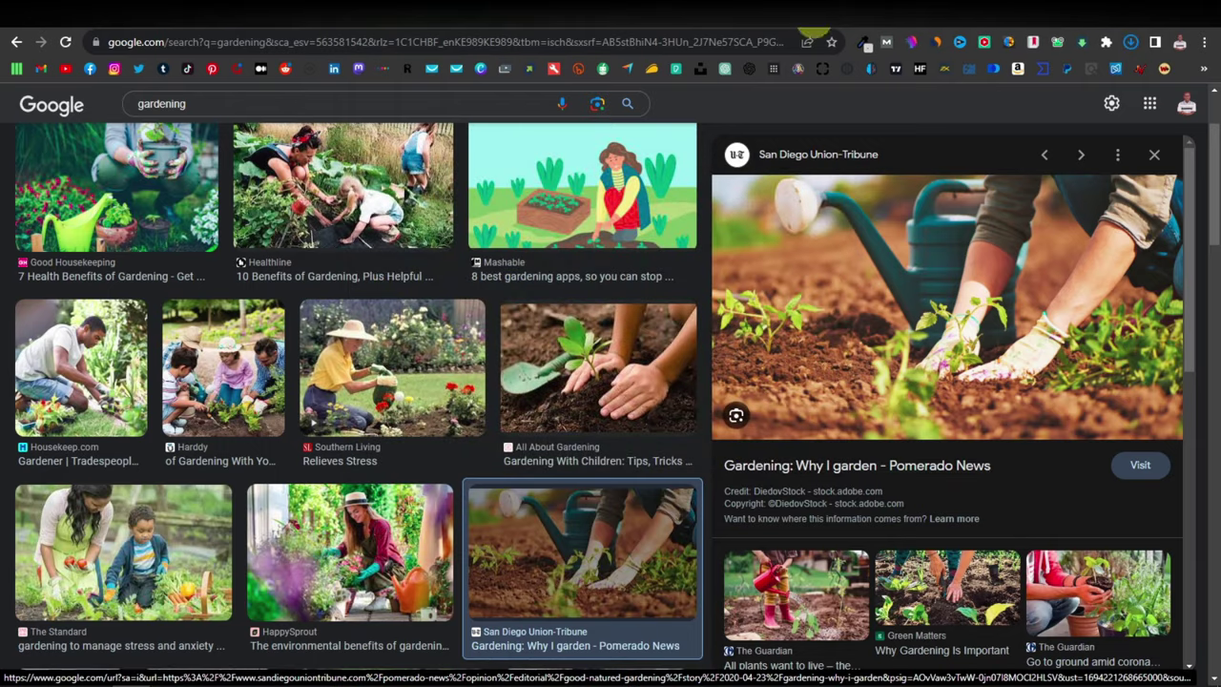
click(809, 17)
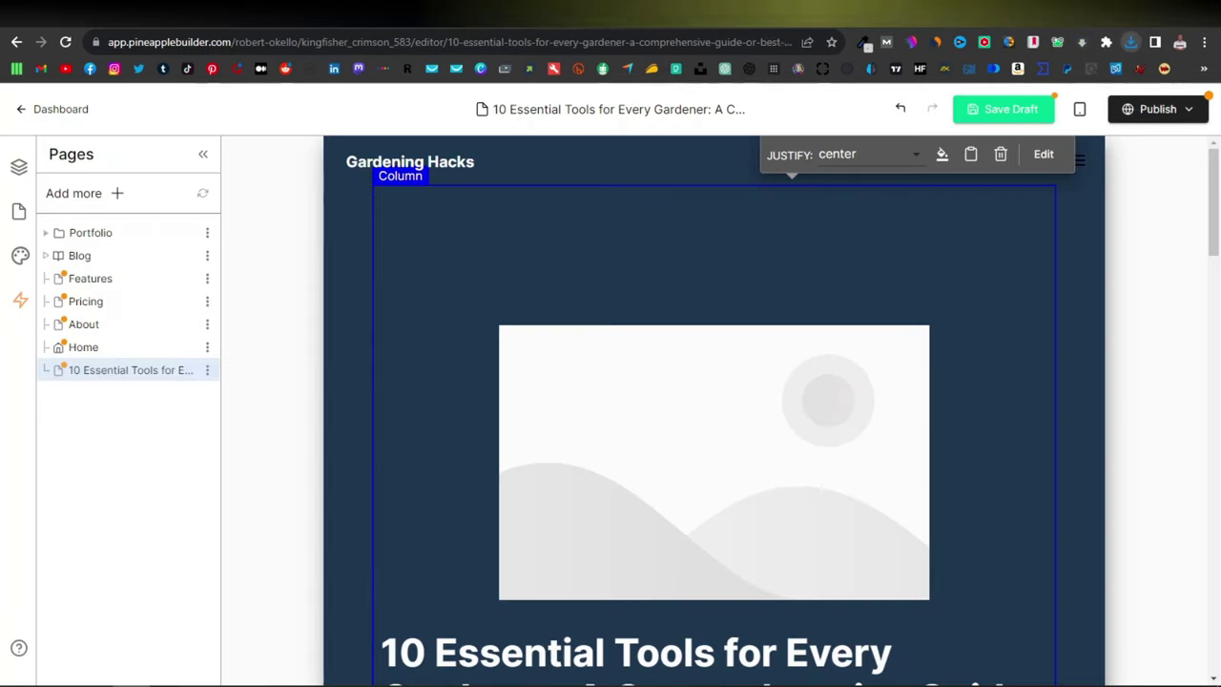
Step: Upload download.jpeg from Downloads into the image block above the title
click(724, 464)
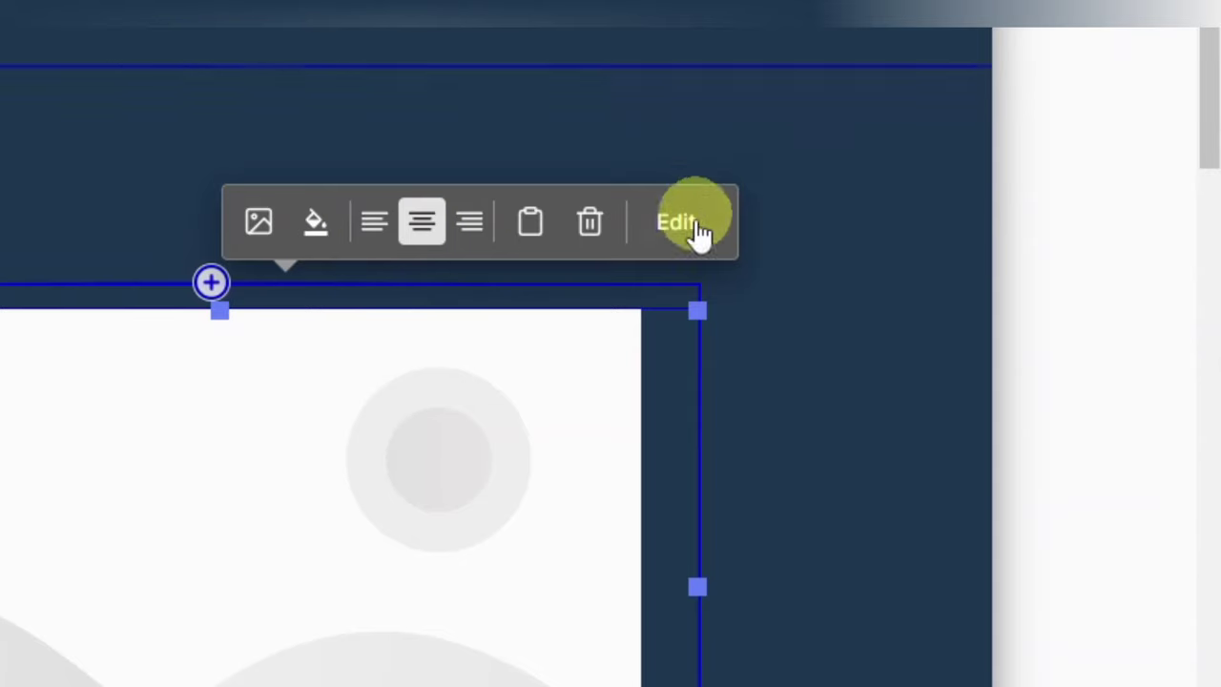
click(946, 282)
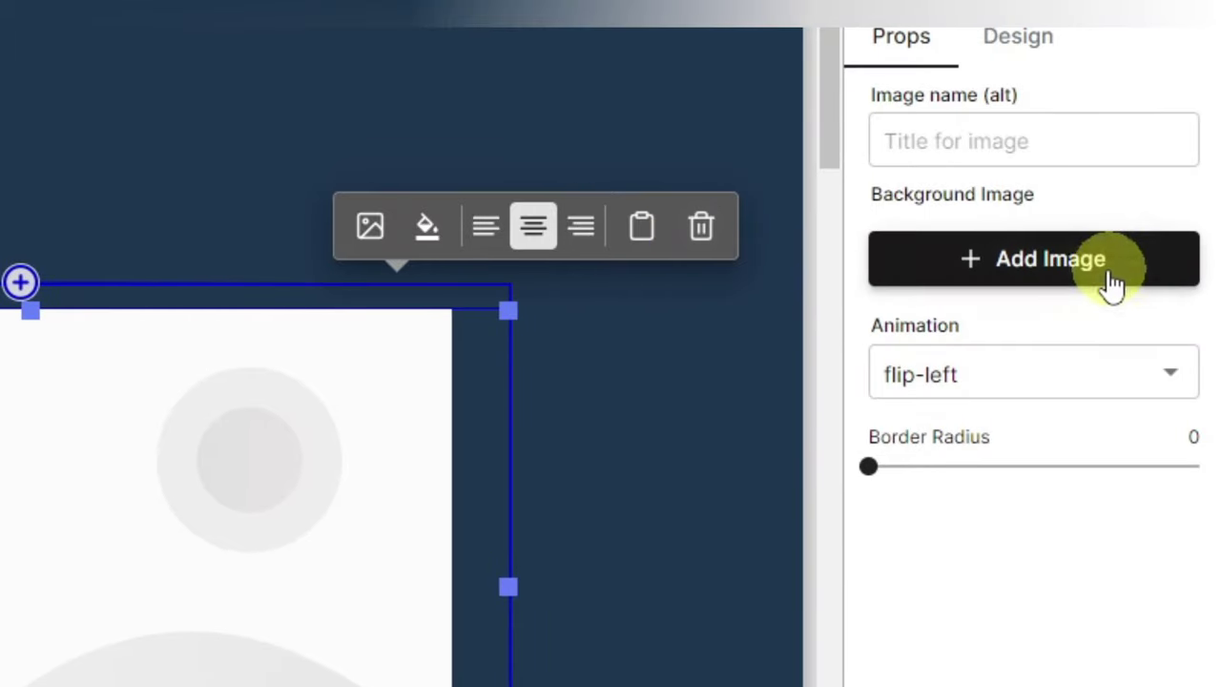
click(1055, 276)
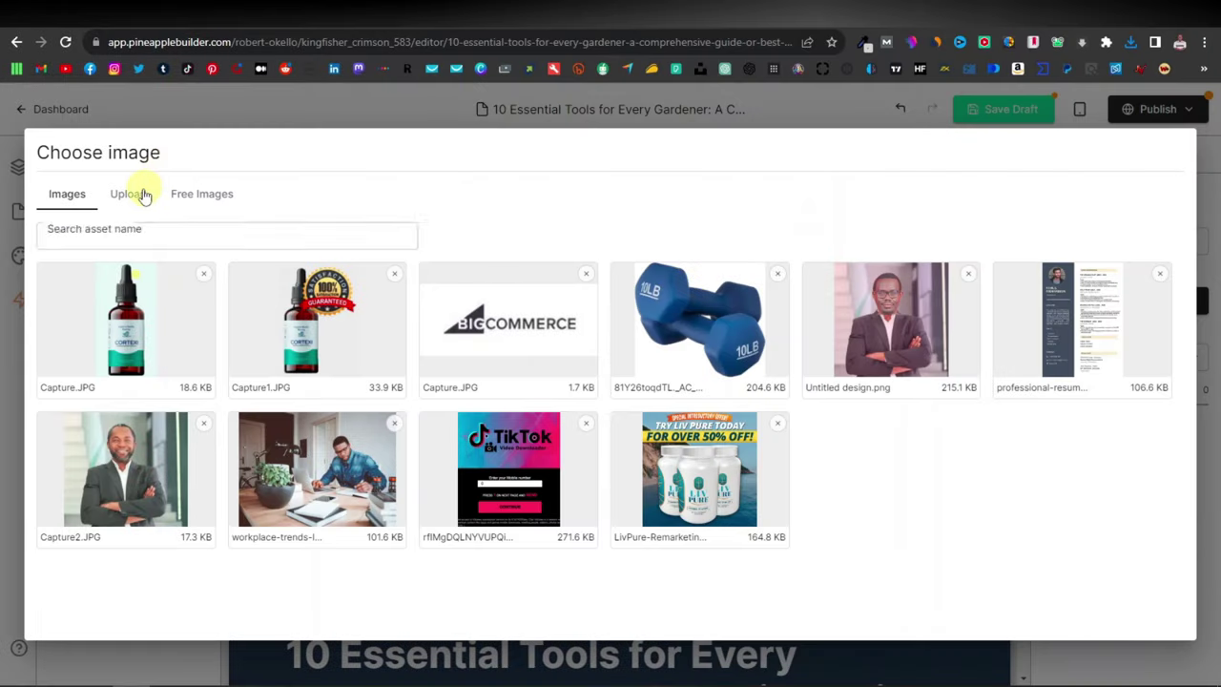
click(143, 195)
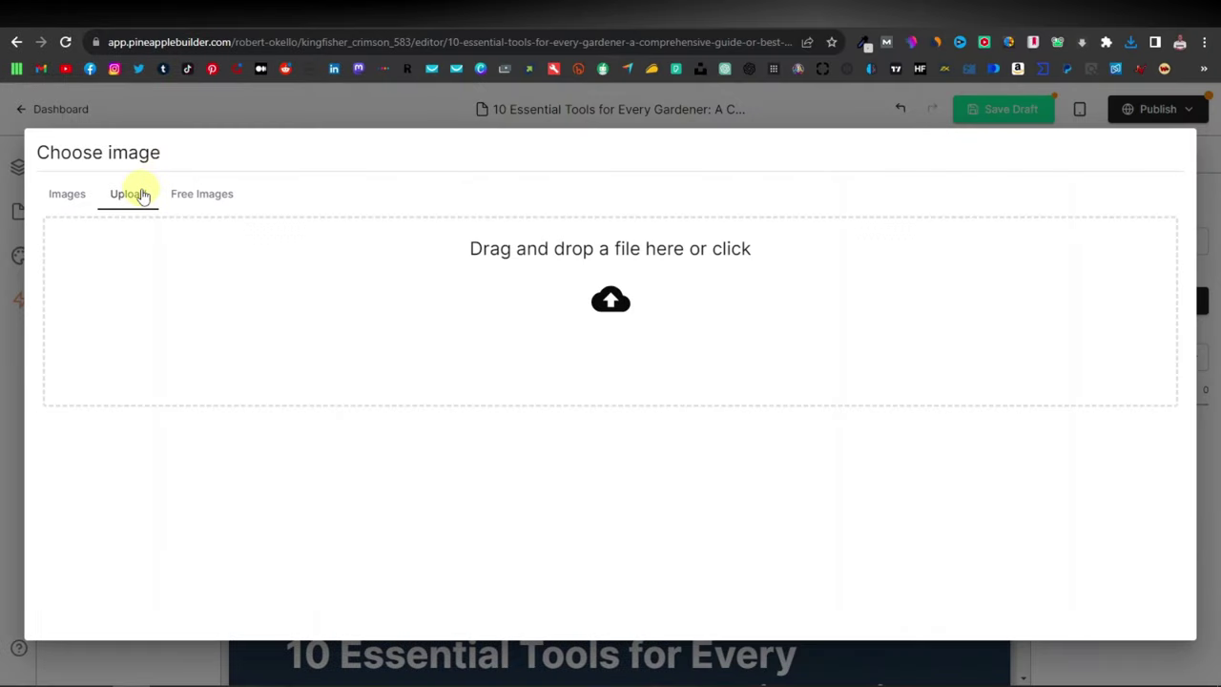
click(611, 302)
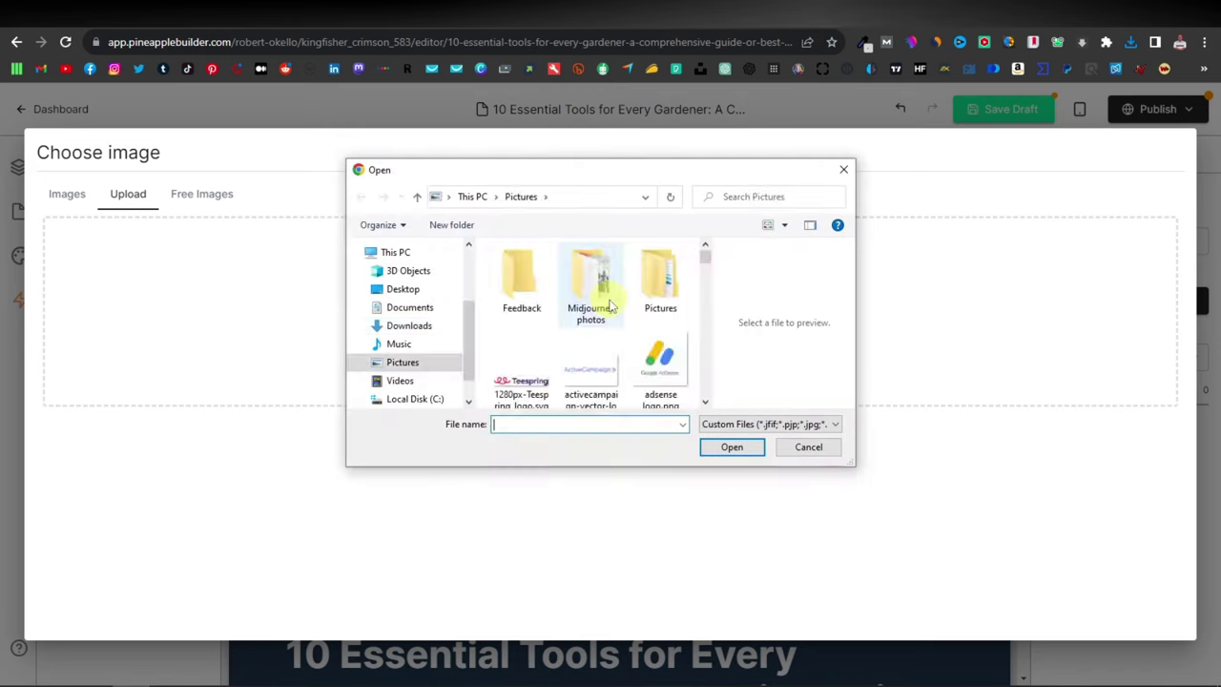
click(532, 322)
double_click(532, 322)
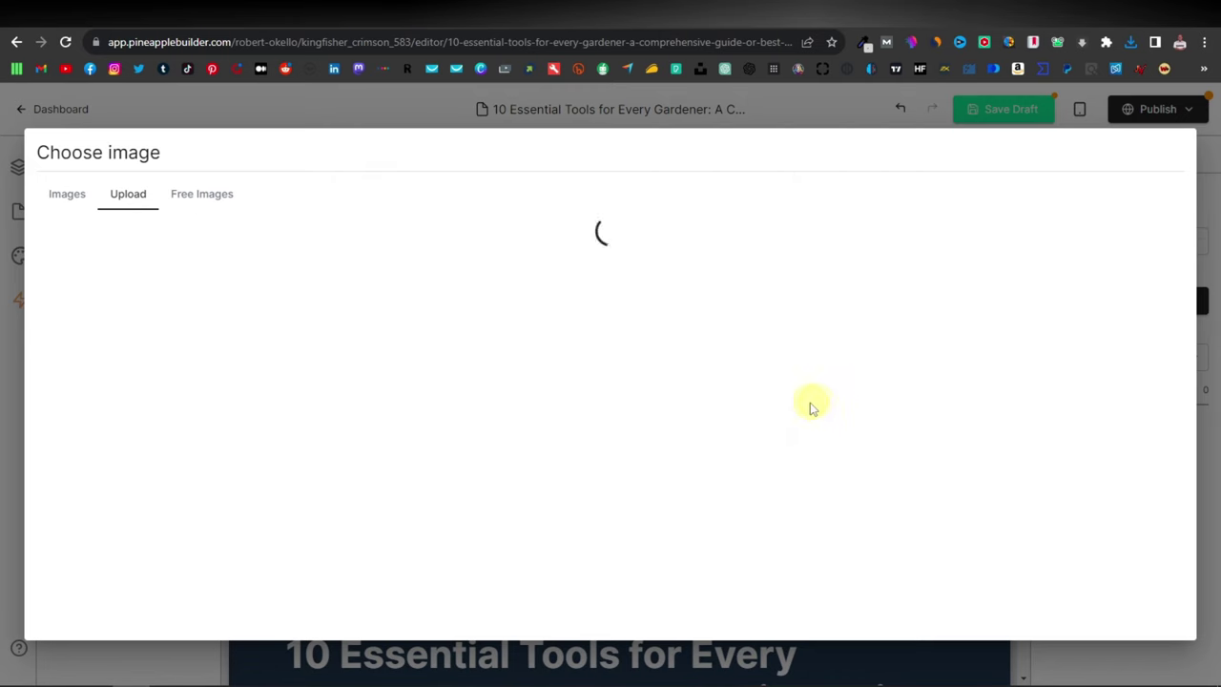
Step: Review the page with the new header photo and save it as a draft
scroll(822, 401, down, 2)
scroll(872, 376, up, 1)
scroll(763, 376, up, 1)
scroll(754, 363, down, 2)
scroll(737, 345, down, 1)
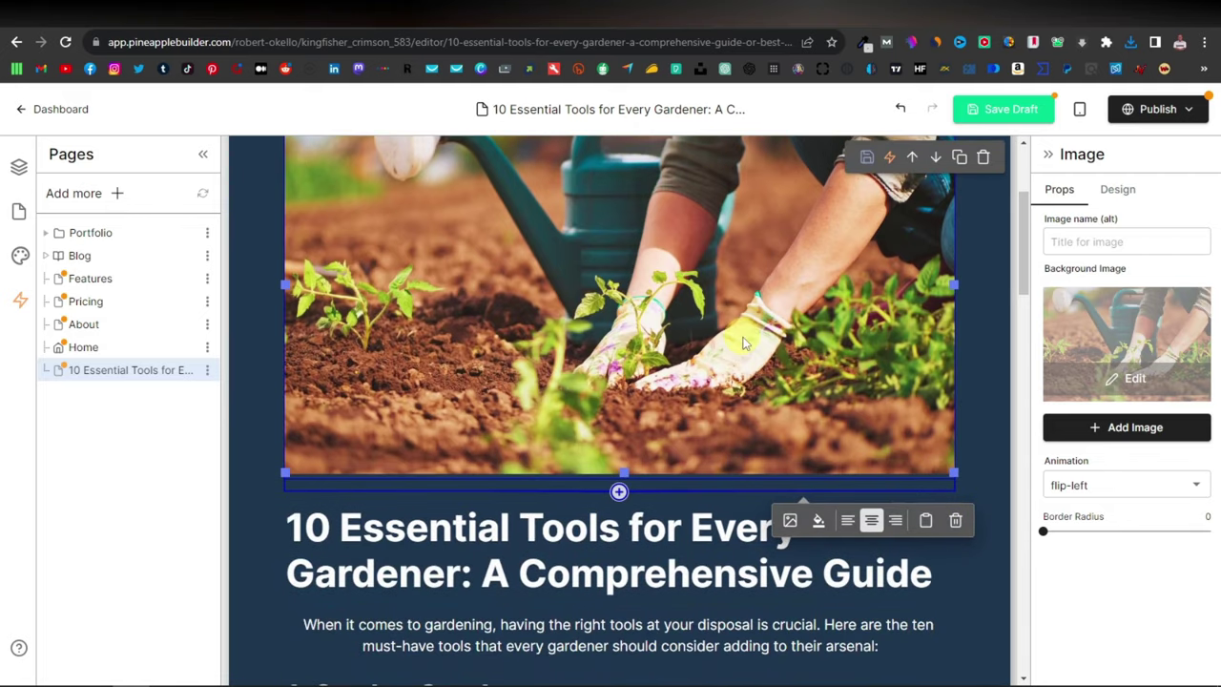
scroll(668, 315, down, 4)
scroll(583, 308, down, 3)
scroll(655, 341, up, 4)
scroll(601, 382, down, 8)
scroll(558, 350, down, 10)
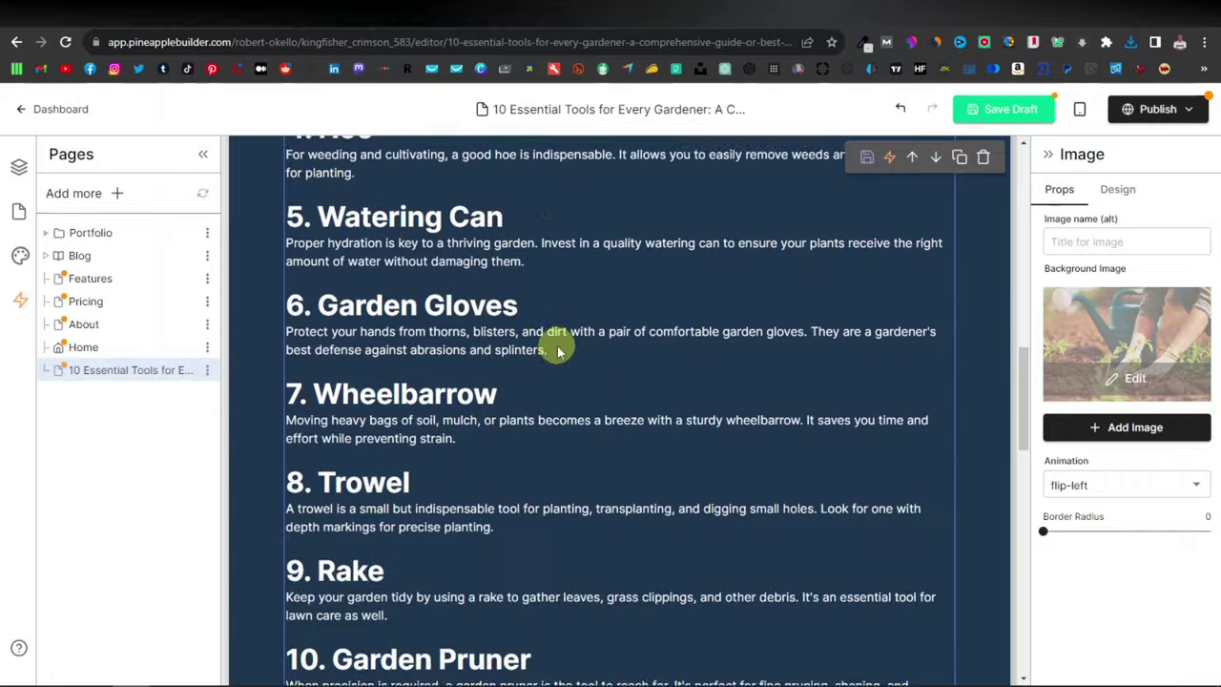
scroll(518, 349, up, 1)
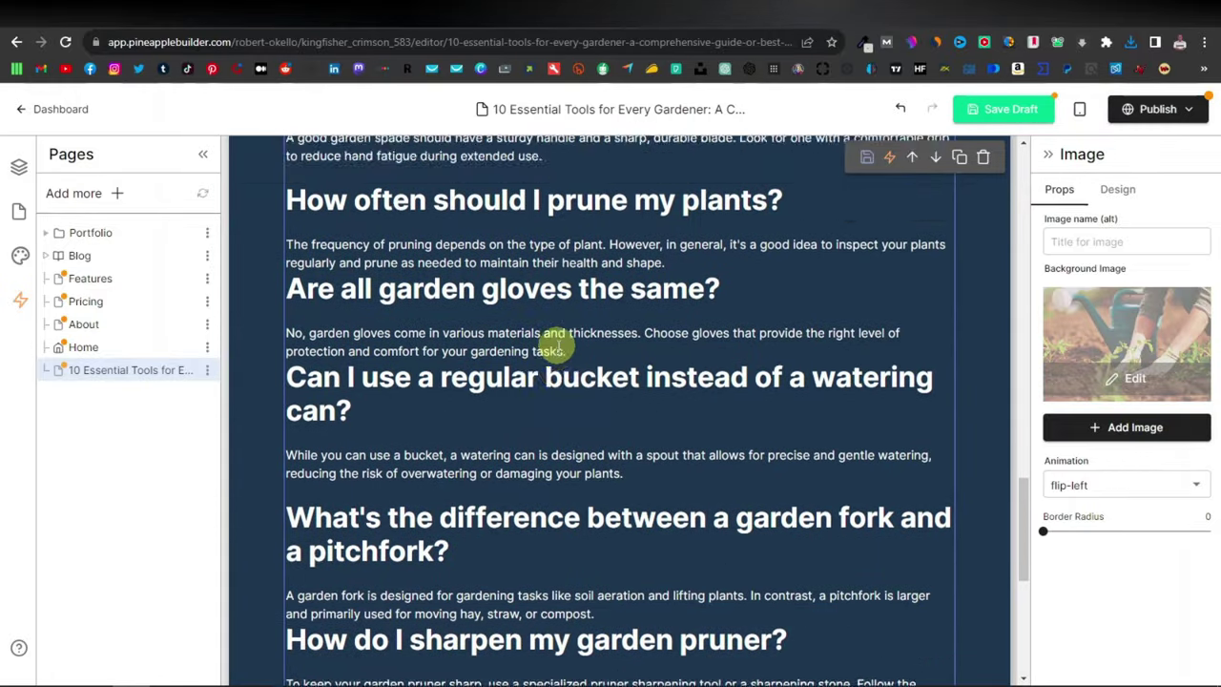
scroll(554, 347, down, 3)
scroll(559, 346, up, 10)
scroll(556, 336, up, 10)
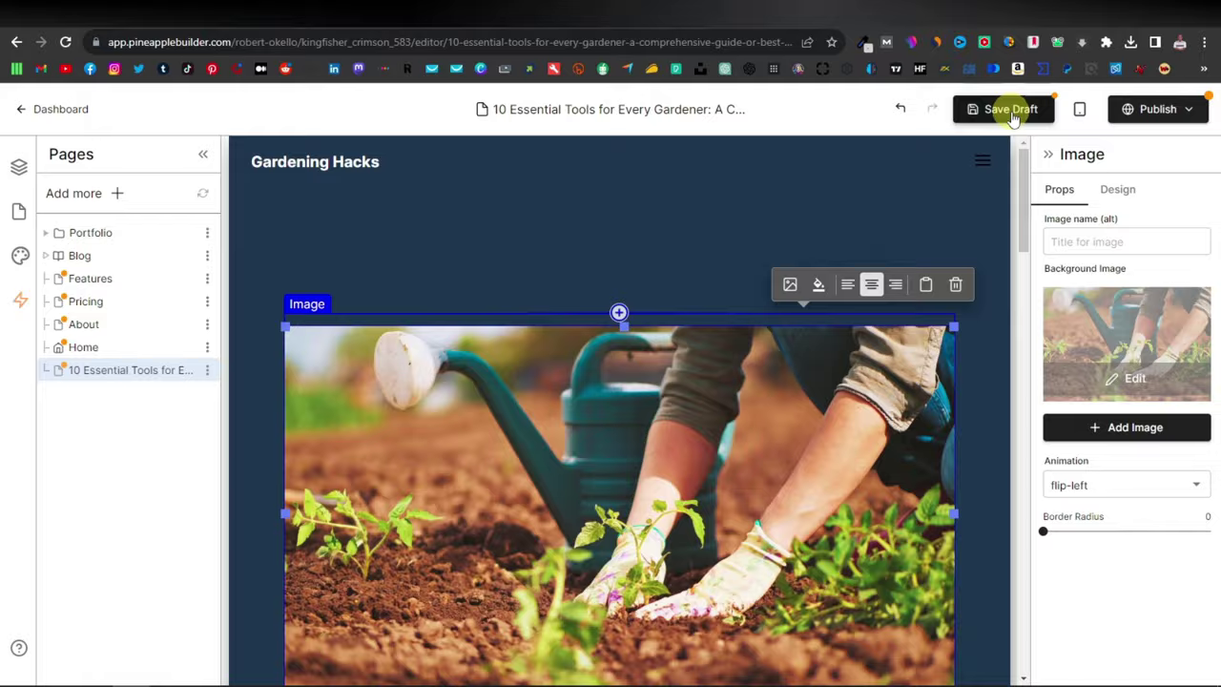
click(1012, 110)
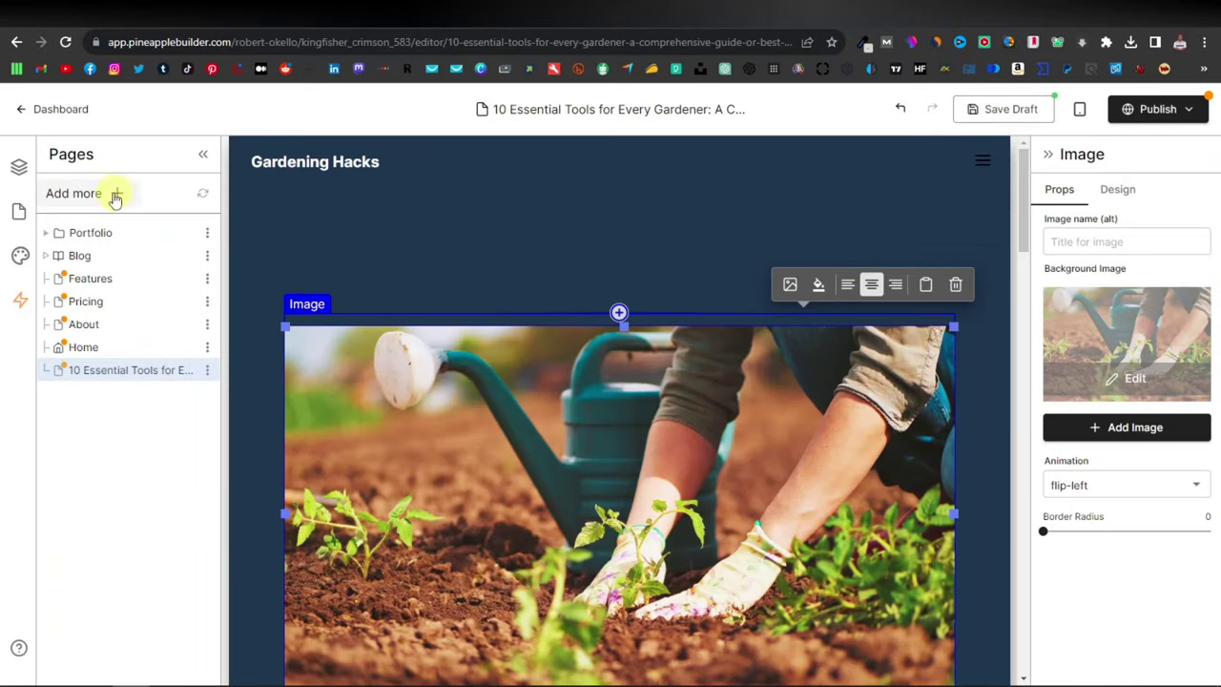
Step: Start a new Empty Page from the Pages panel's Add more menu
click(116, 195)
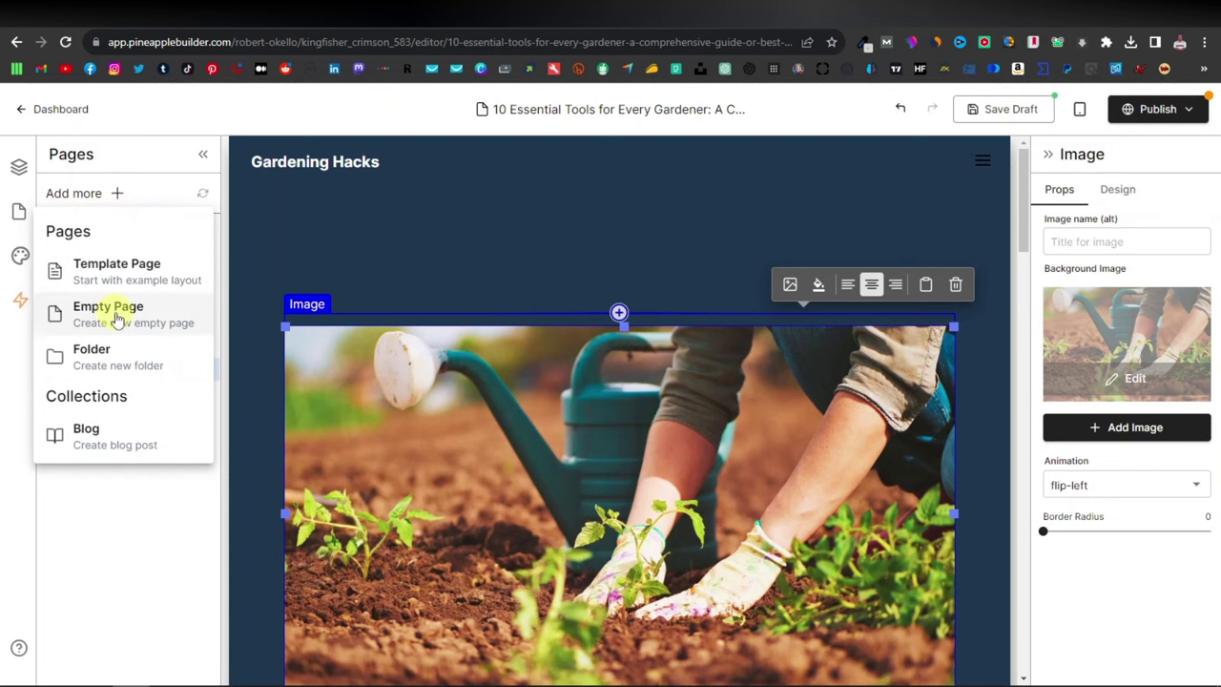
click(118, 318)
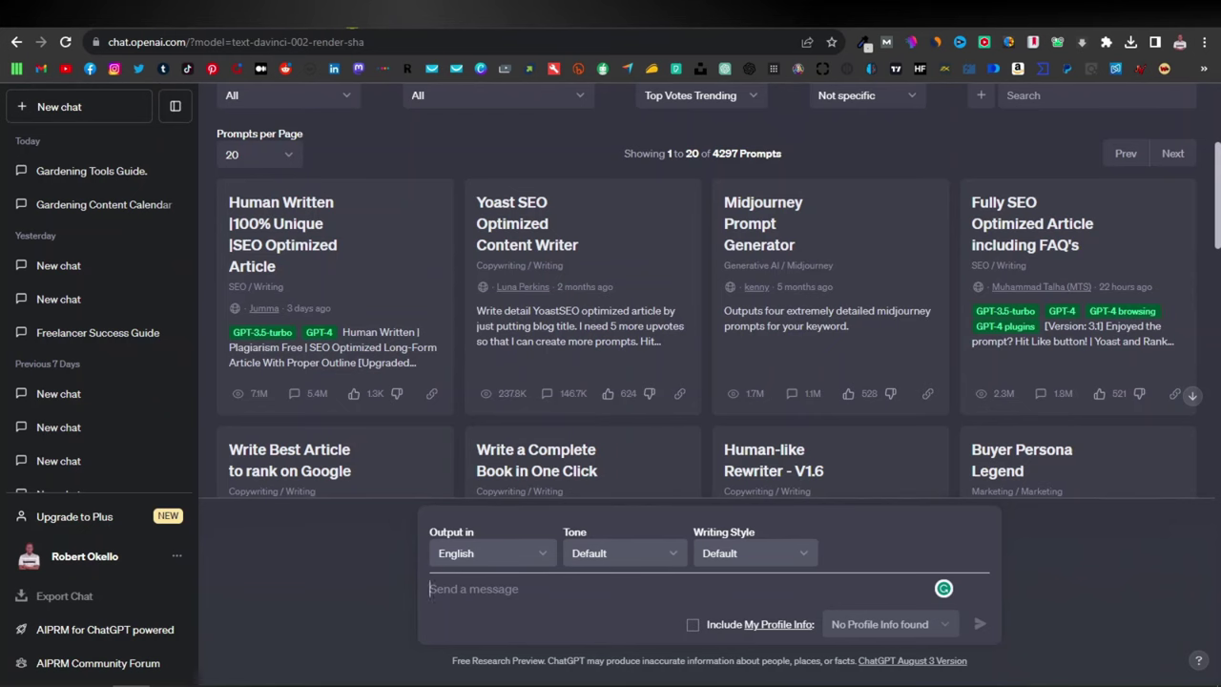
Step: Copy the Day 2 article title from the Gardening Content Calendar chat
click(115, 207)
scroll(505, 327, up, 15)
scroll(506, 327, up, 3)
scroll(483, 319, down, 6)
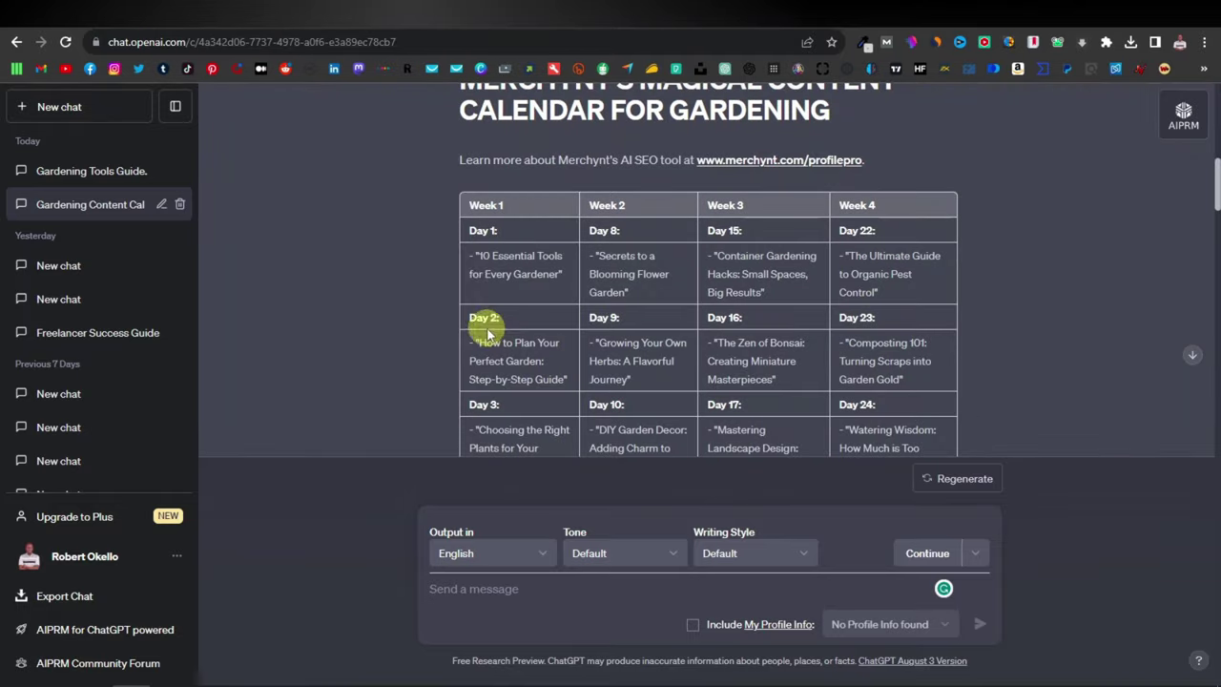
scroll(462, 279, up, 2)
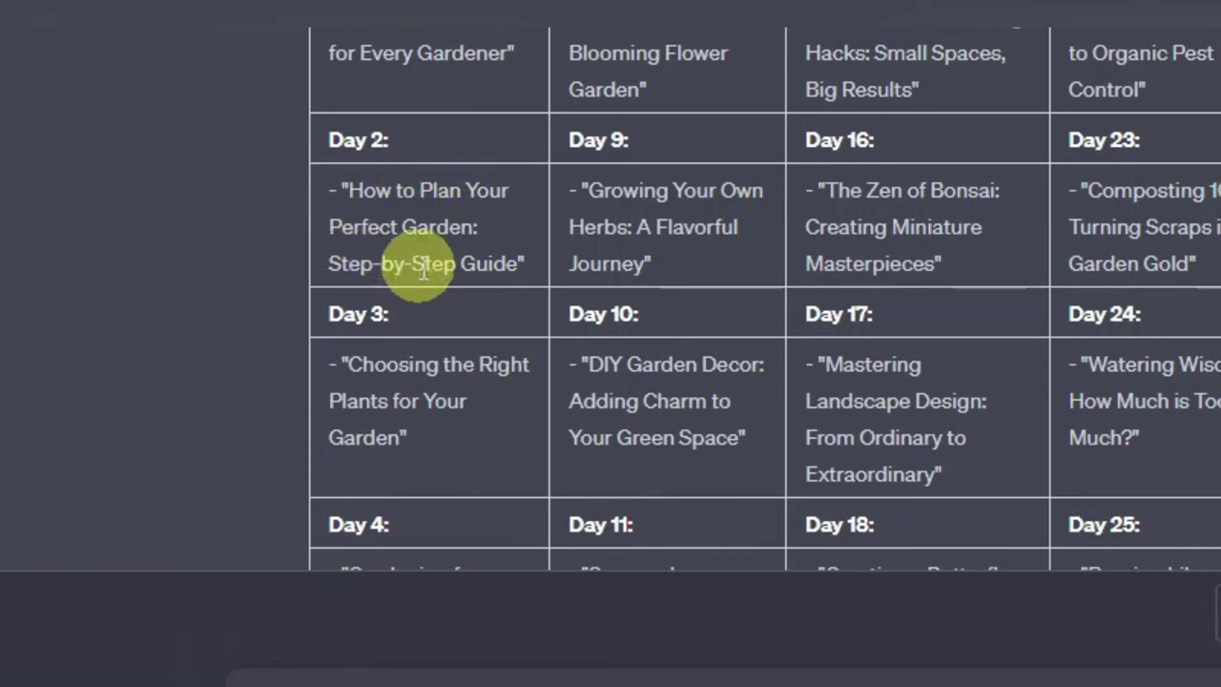
drag(353, 196, 499, 264)
right_click(438, 249)
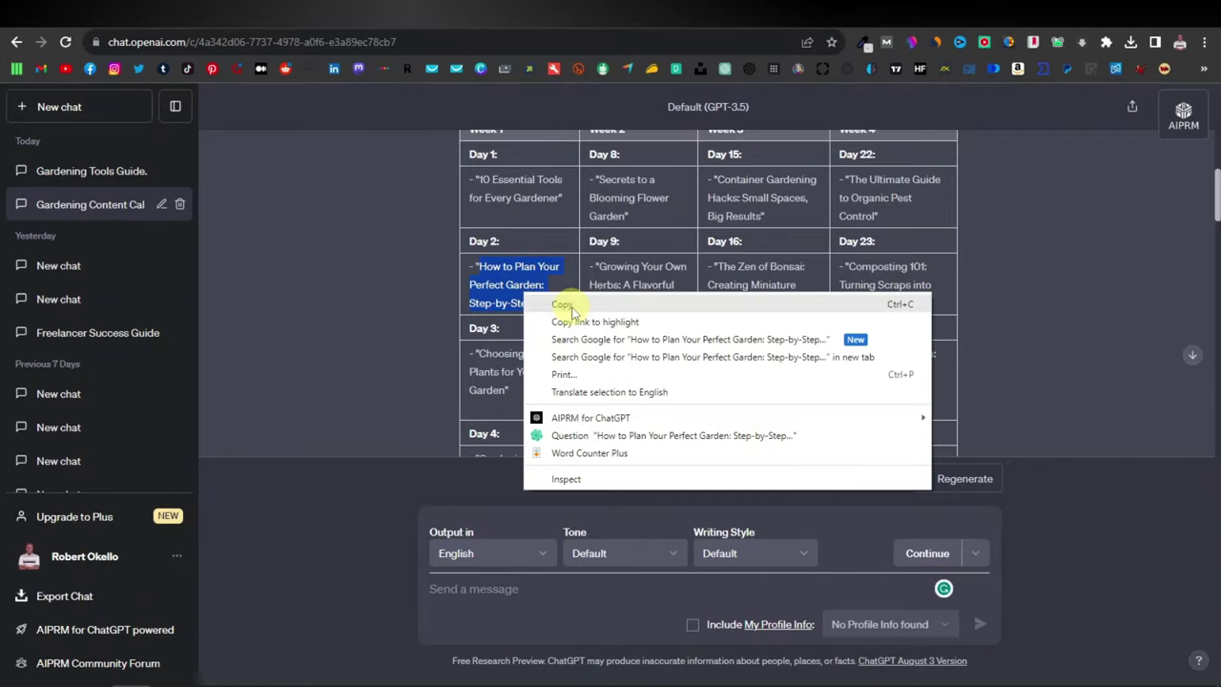
click(564, 305)
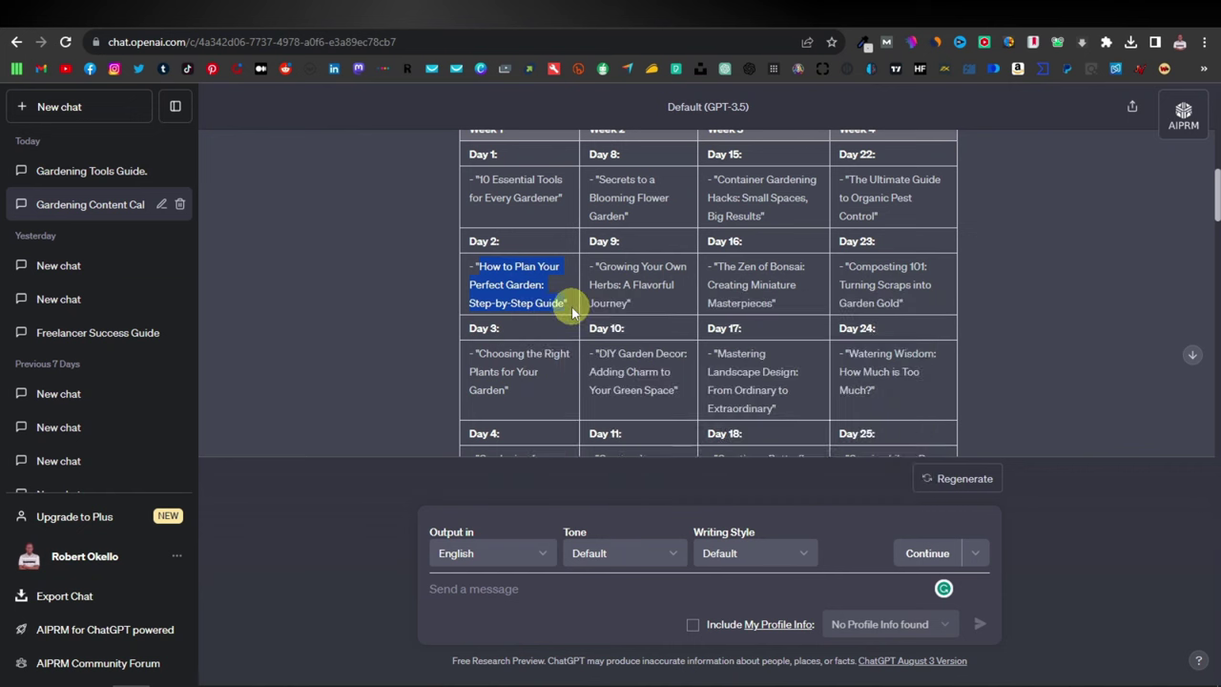
Step: In a new chat, run AIPRM's Human Written SEO article prompt on 'How to Plan Your Perfect Garden: Step-by-Step Guide'
click(99, 113)
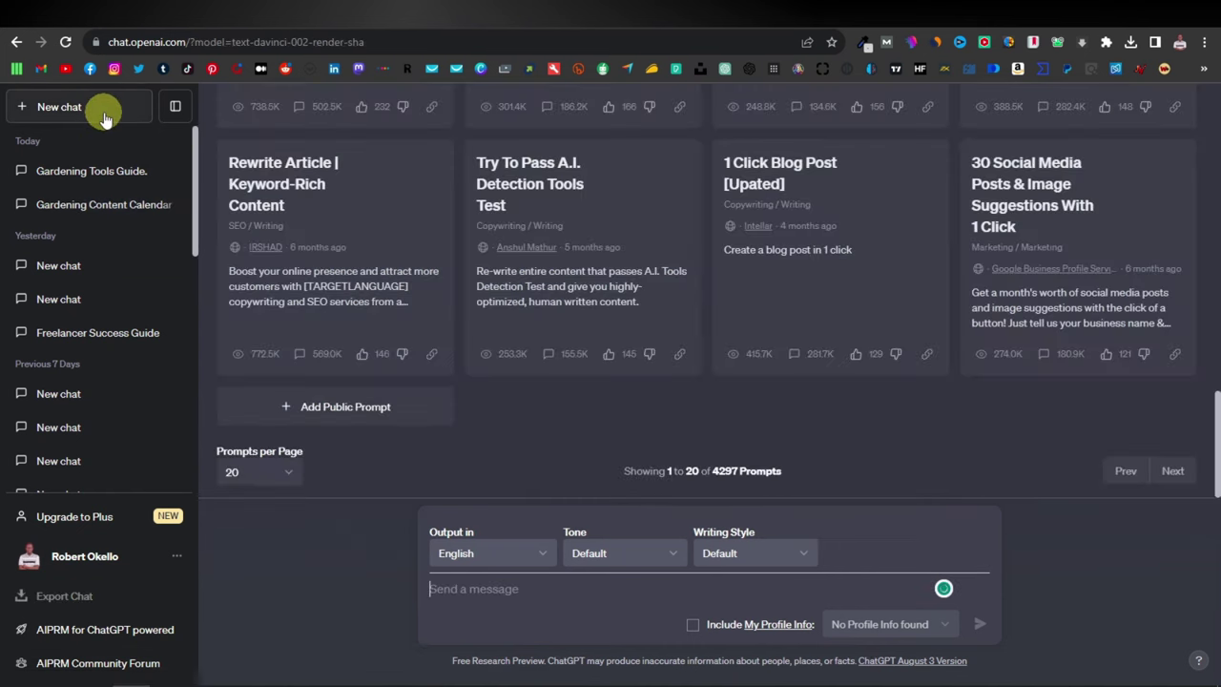
scroll(508, 238, up, 15)
scroll(506, 264, down, 2)
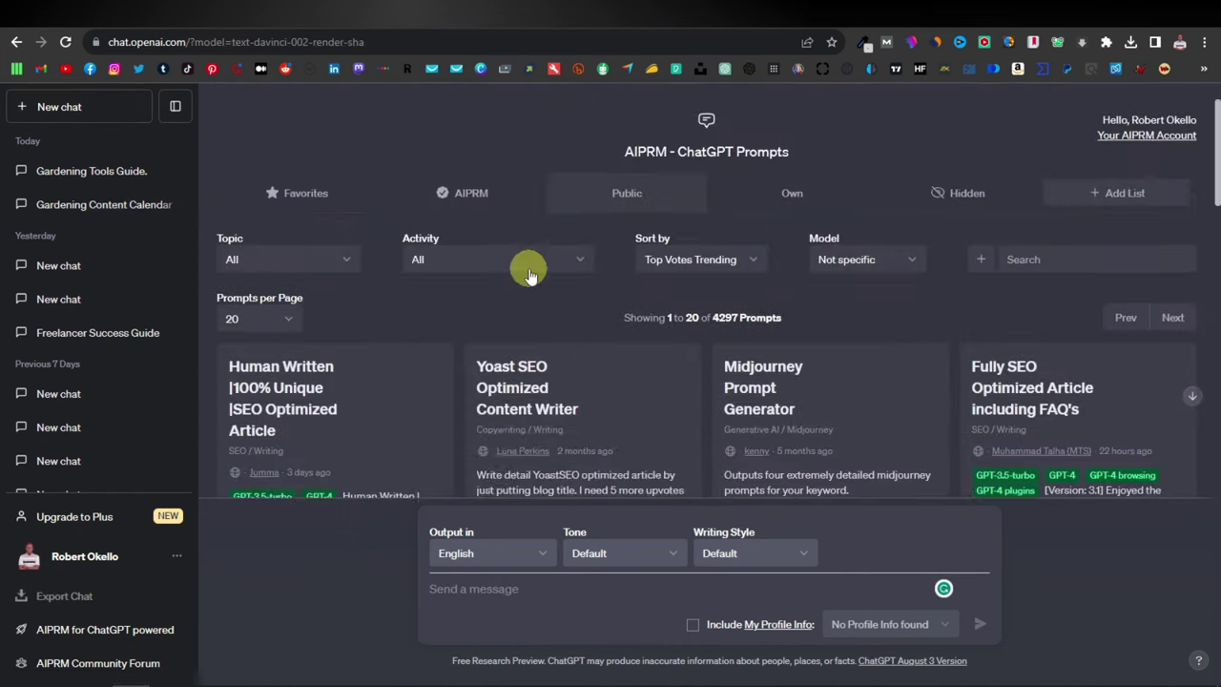
scroll(296, 253, down, 1)
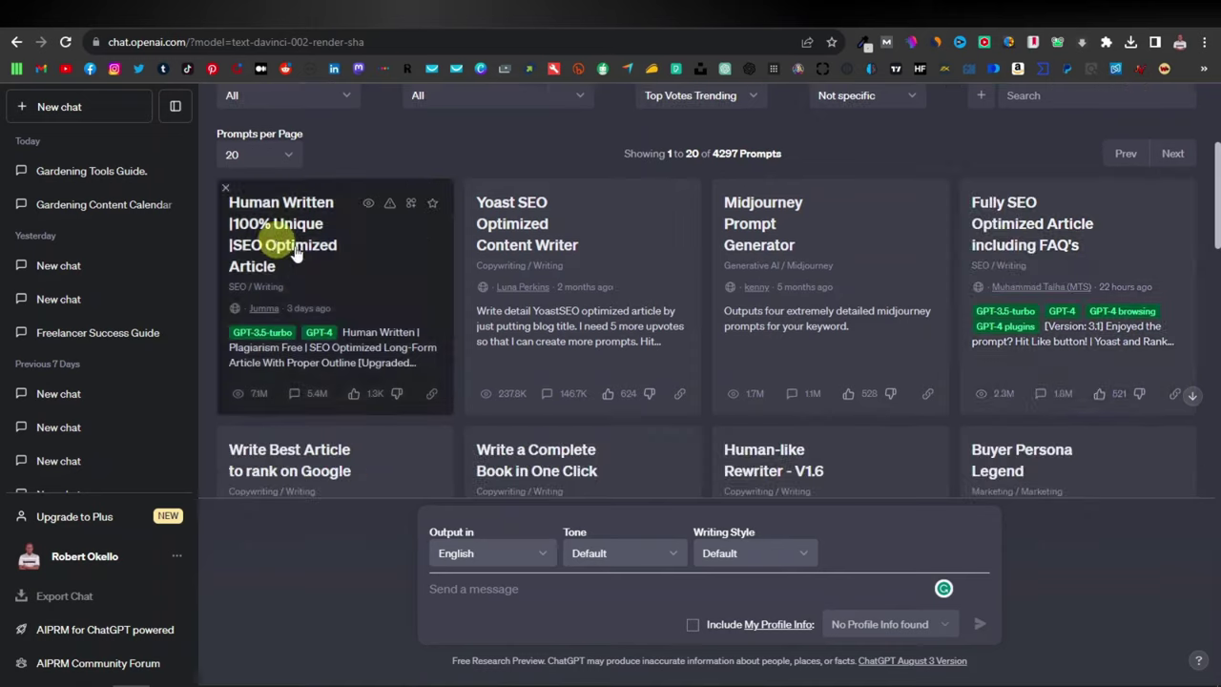
click(388, 262)
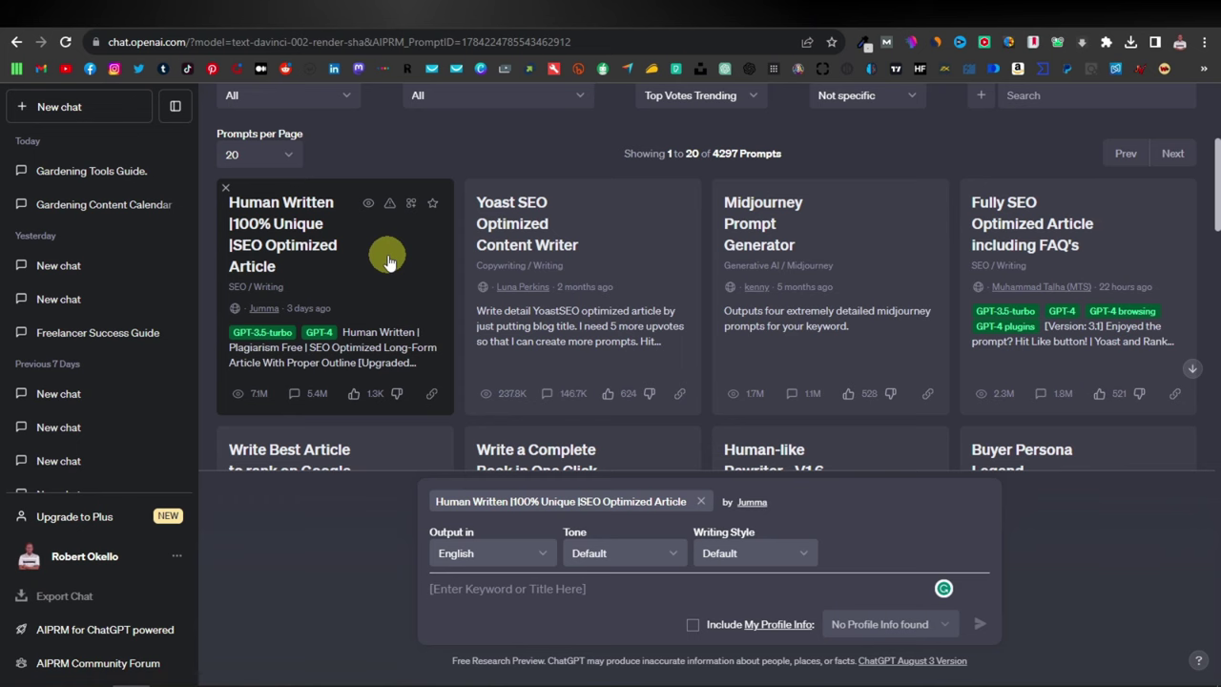
right_click(479, 593)
click(528, 472)
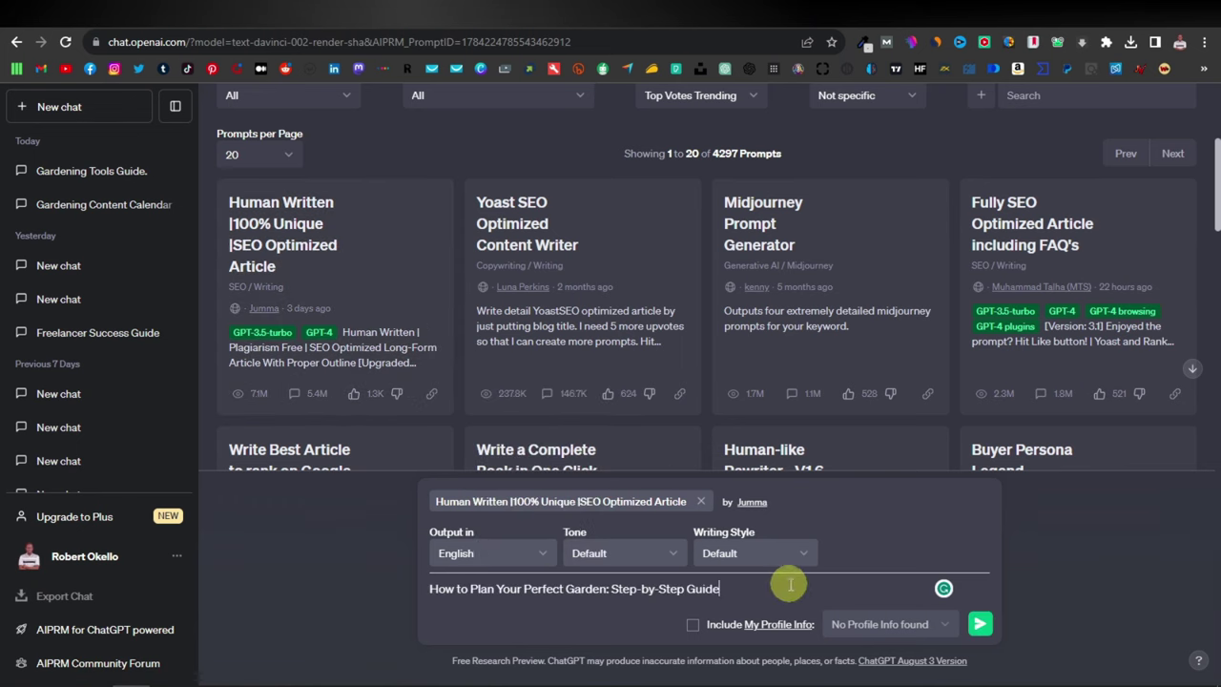
key(Return)
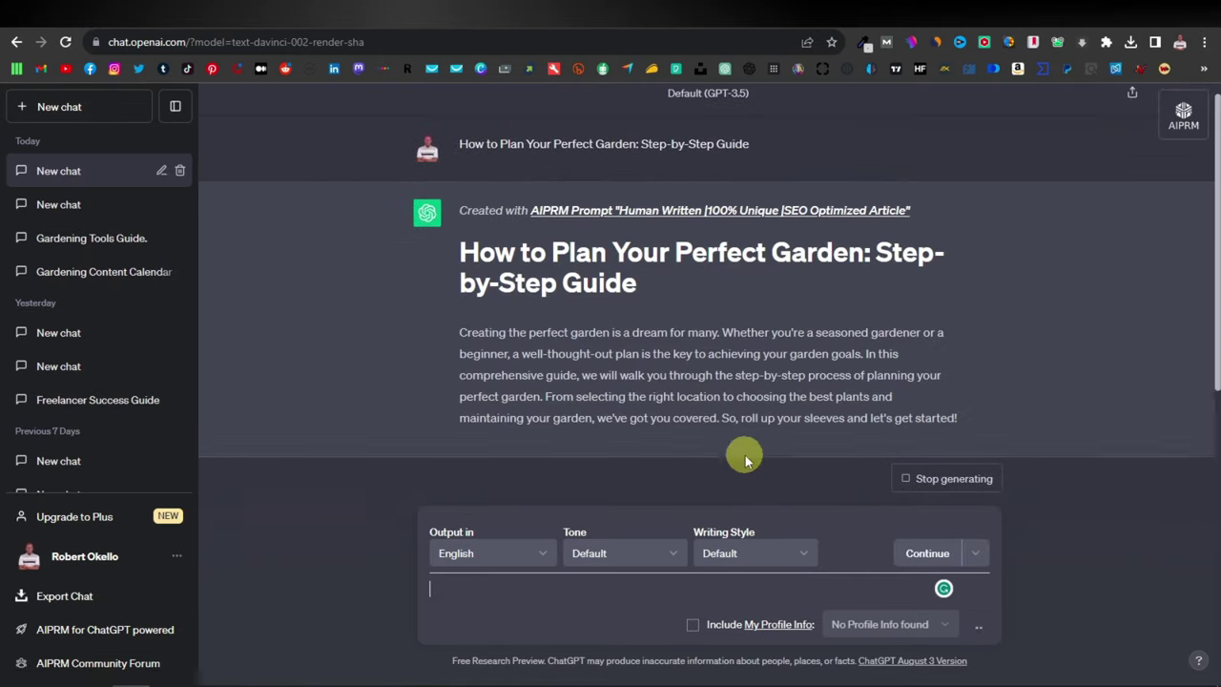
scroll(682, 362, up, 4)
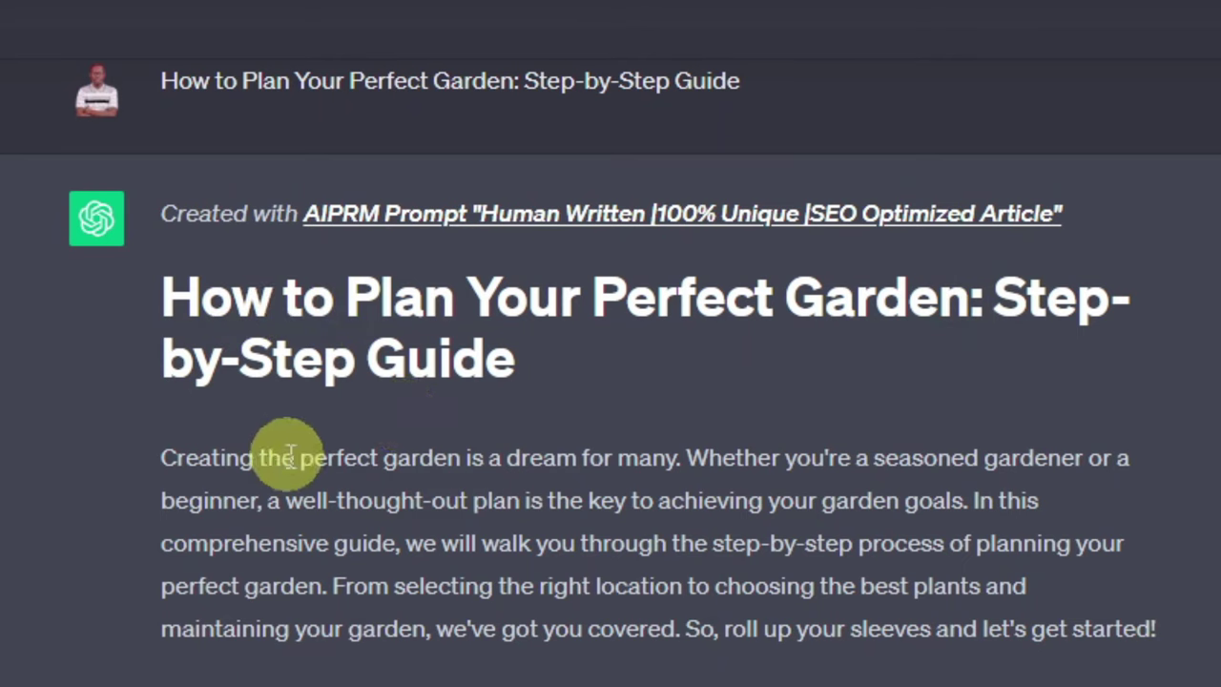
scroll(303, 382, down, 2)
scroll(553, 334, down, 3)
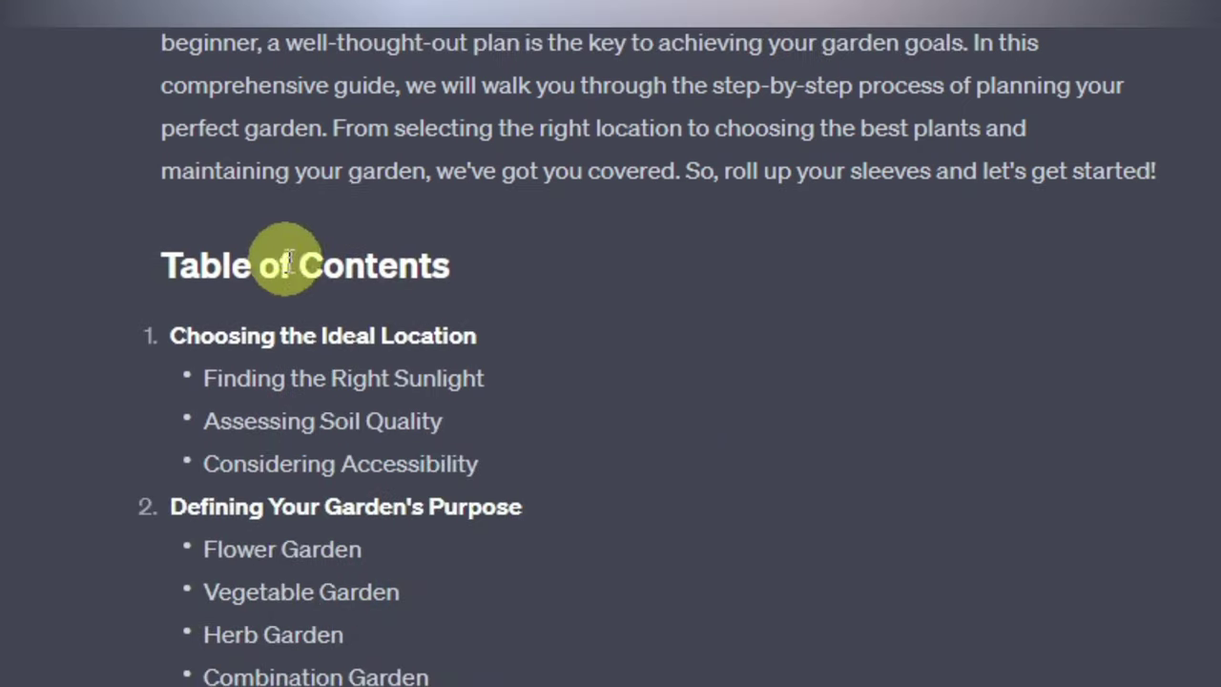
scroll(306, 286, down, 4)
scroll(306, 238, up, 2)
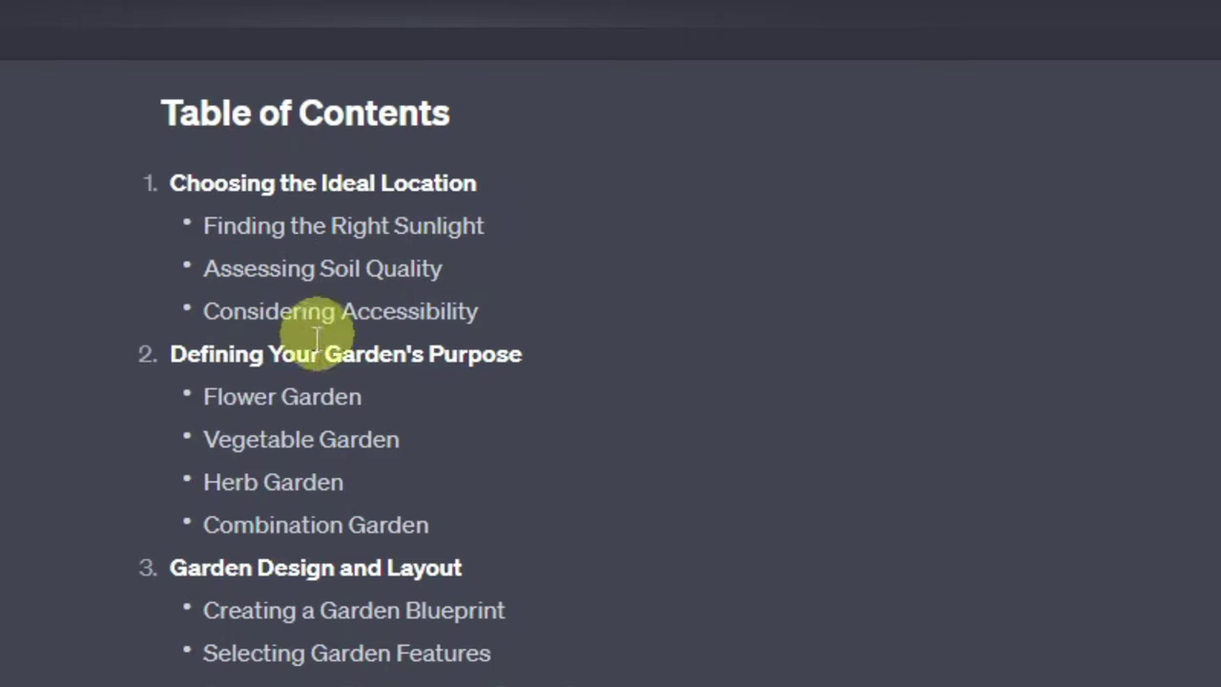
scroll(318, 354, down, 10)
scroll(326, 237, down, 15)
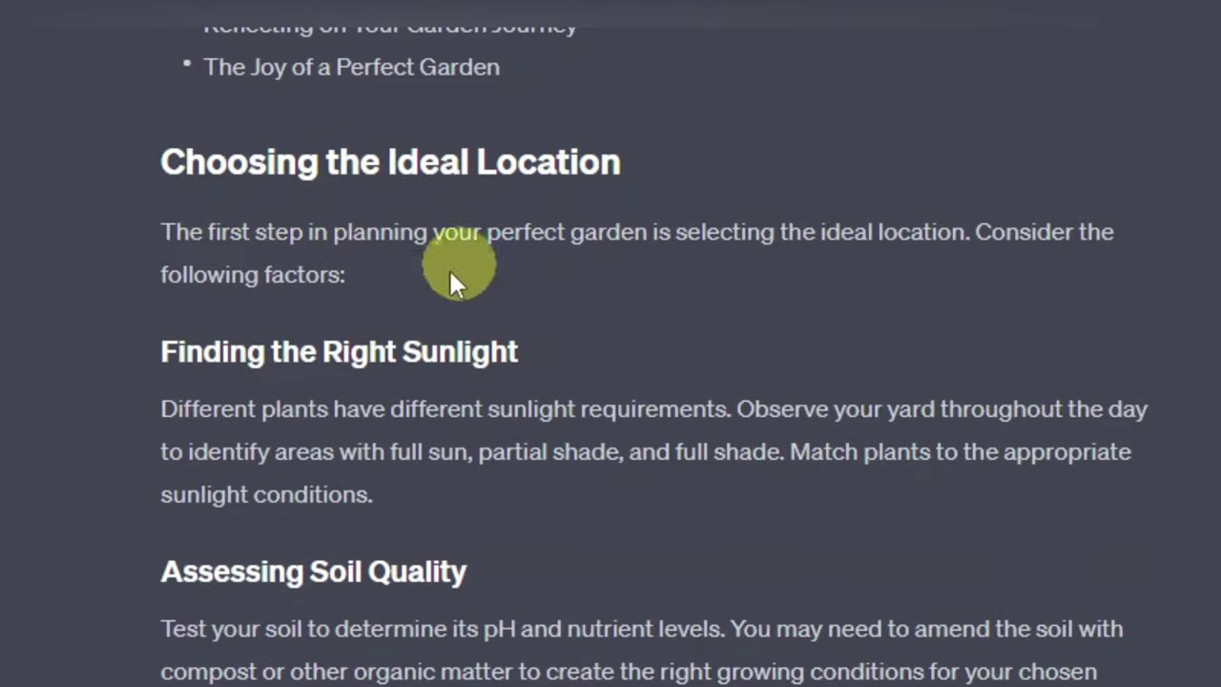
scroll(267, 321, down, 3)
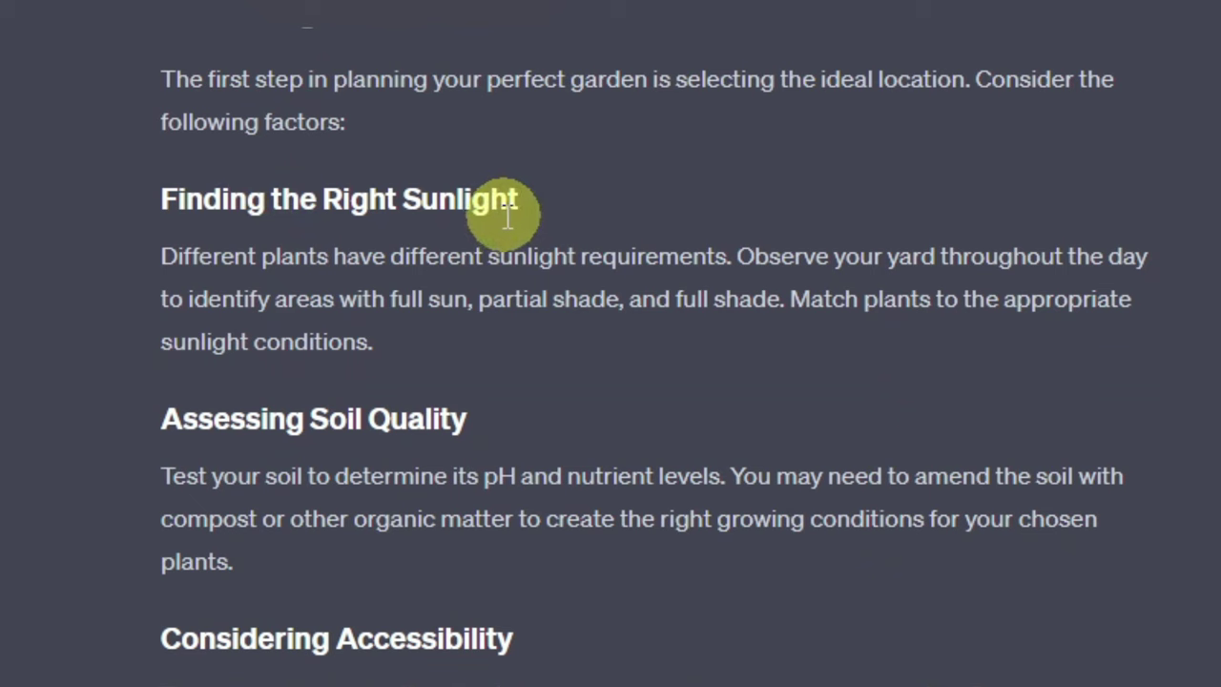
scroll(367, 253, up, 20)
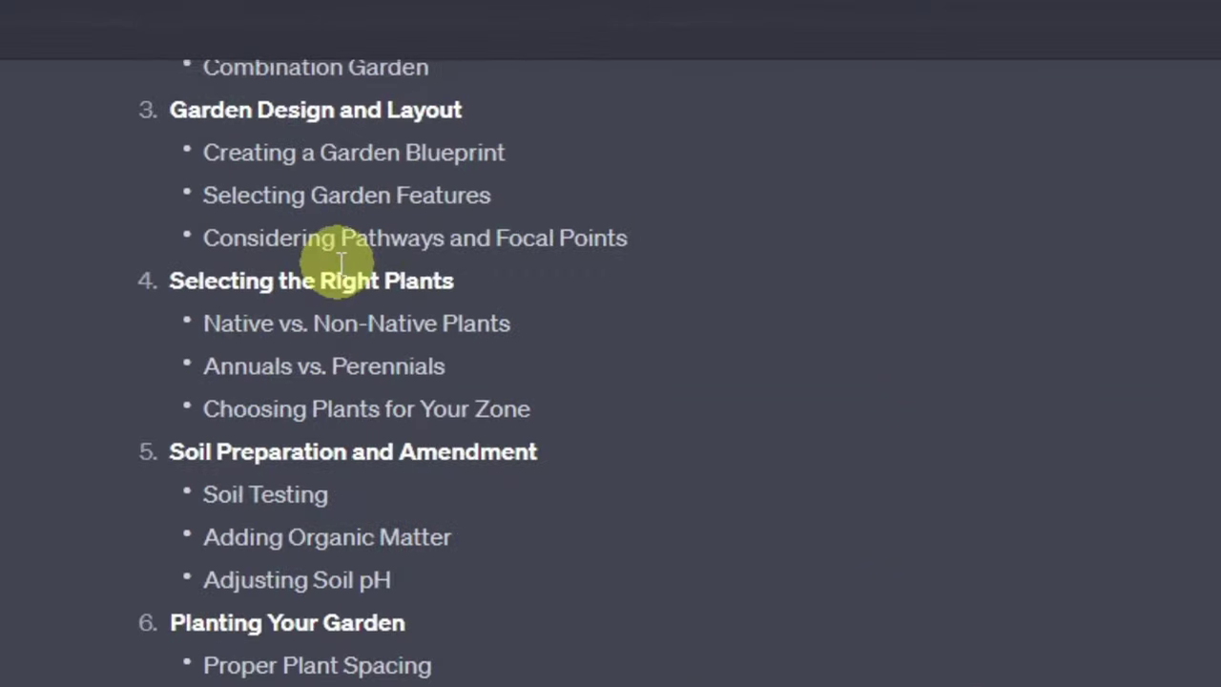
scroll(336, 266, down, 3)
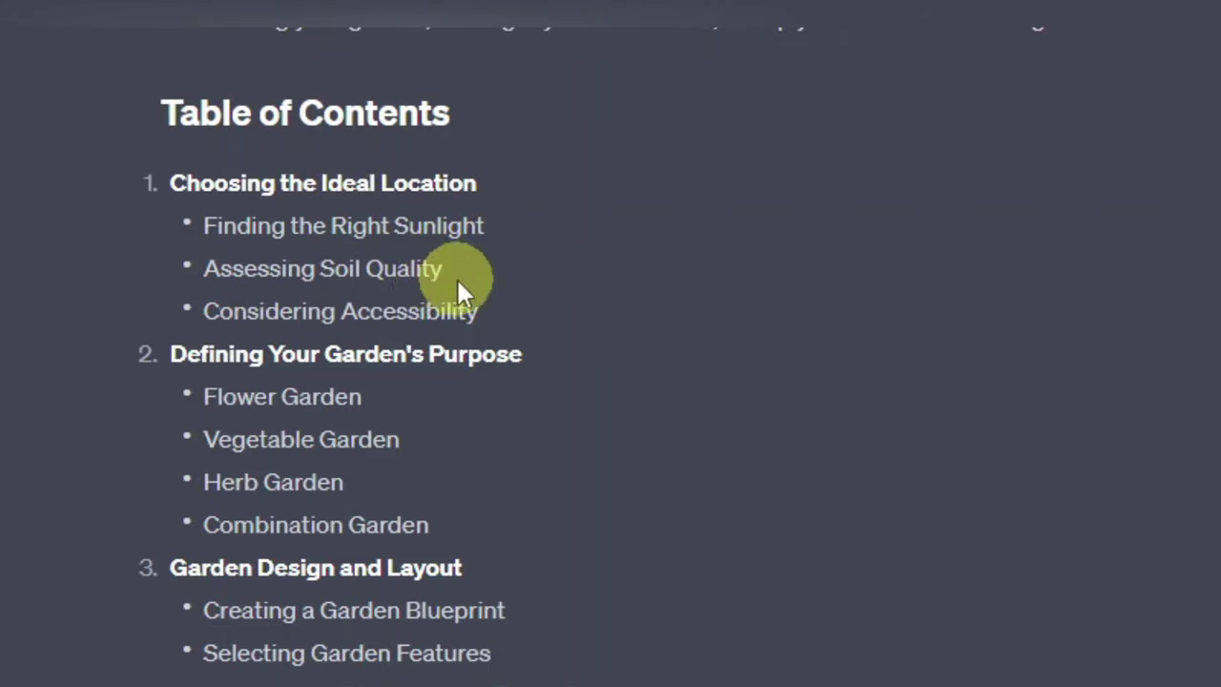
scroll(492, 329, down, 15)
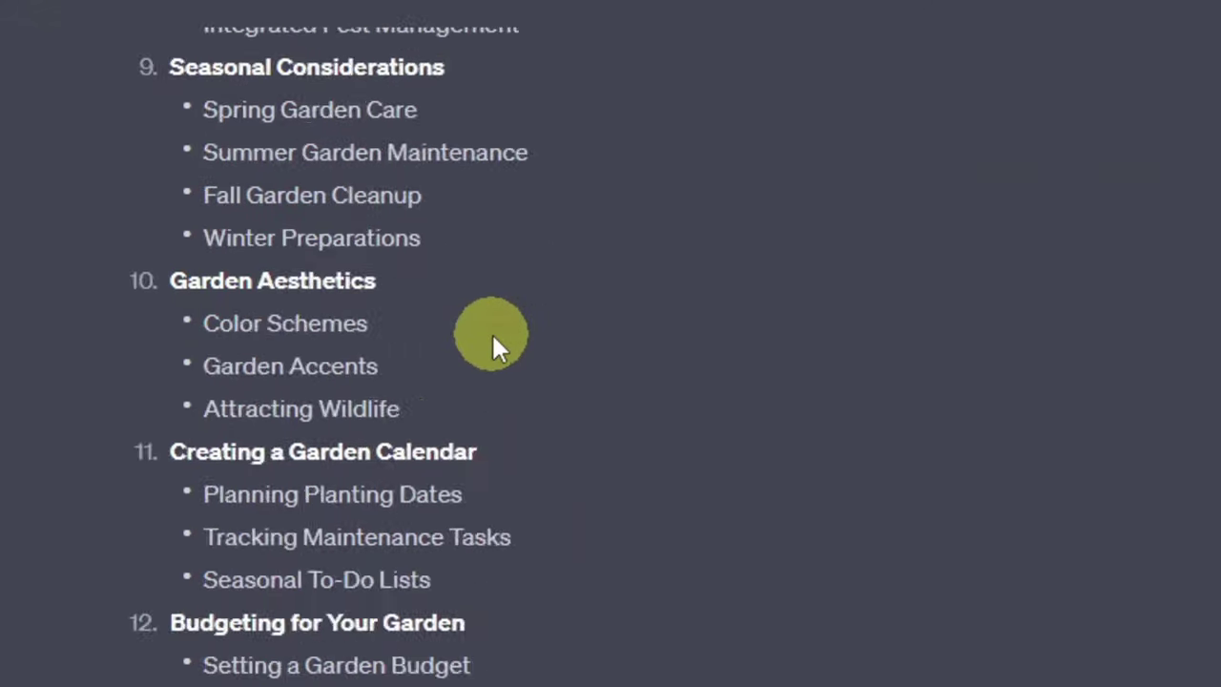
scroll(490, 335, down, 4)
scroll(490, 338, up, 9)
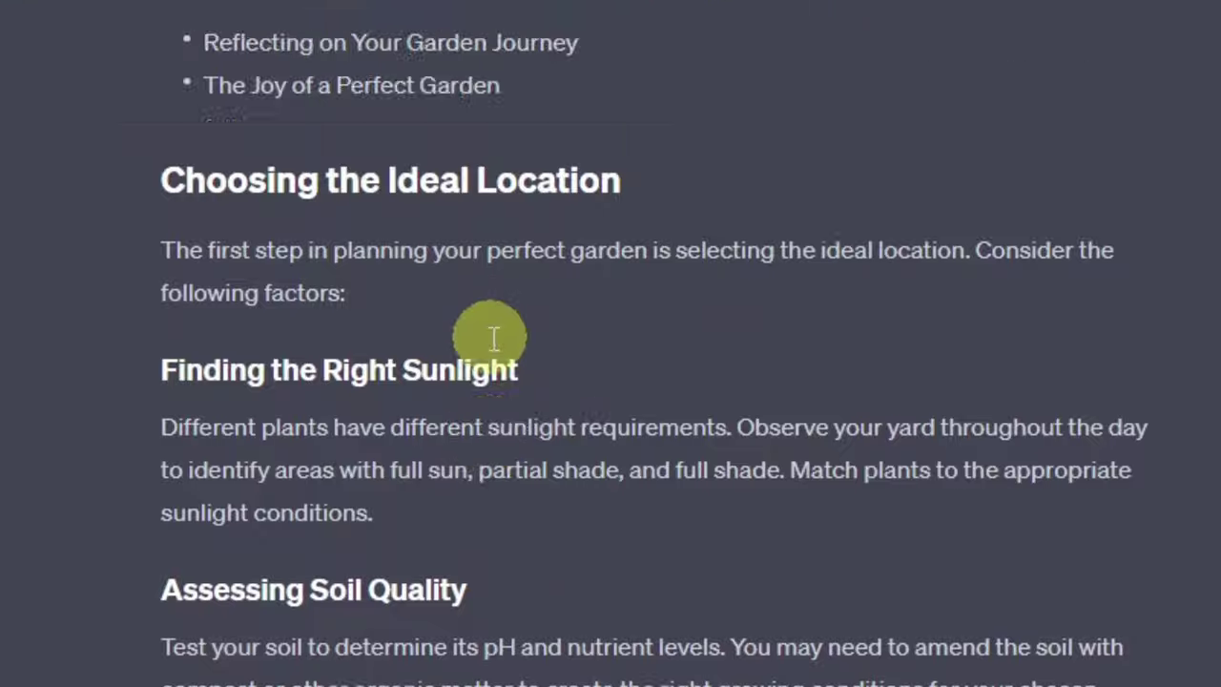
scroll(490, 338, down, 9)
scroll(353, 336, down, 3)
scroll(318, 301, down, 15)
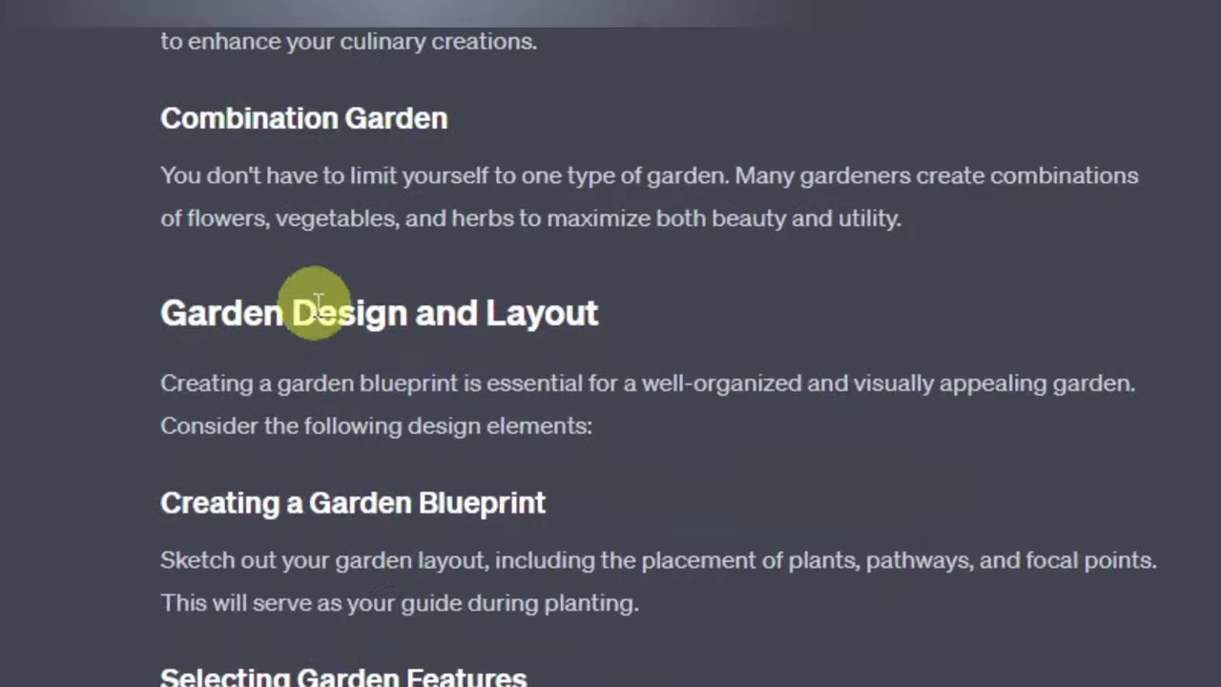
scroll(316, 302, down, 12)
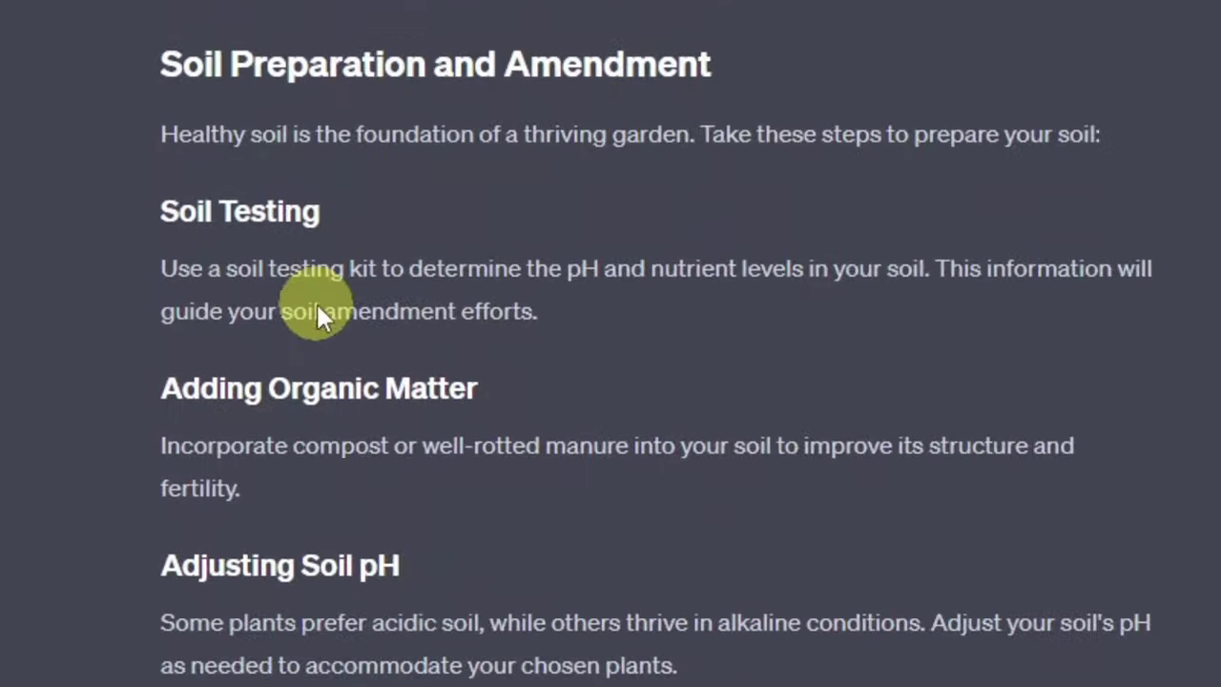
scroll(249, 297, down, 10)
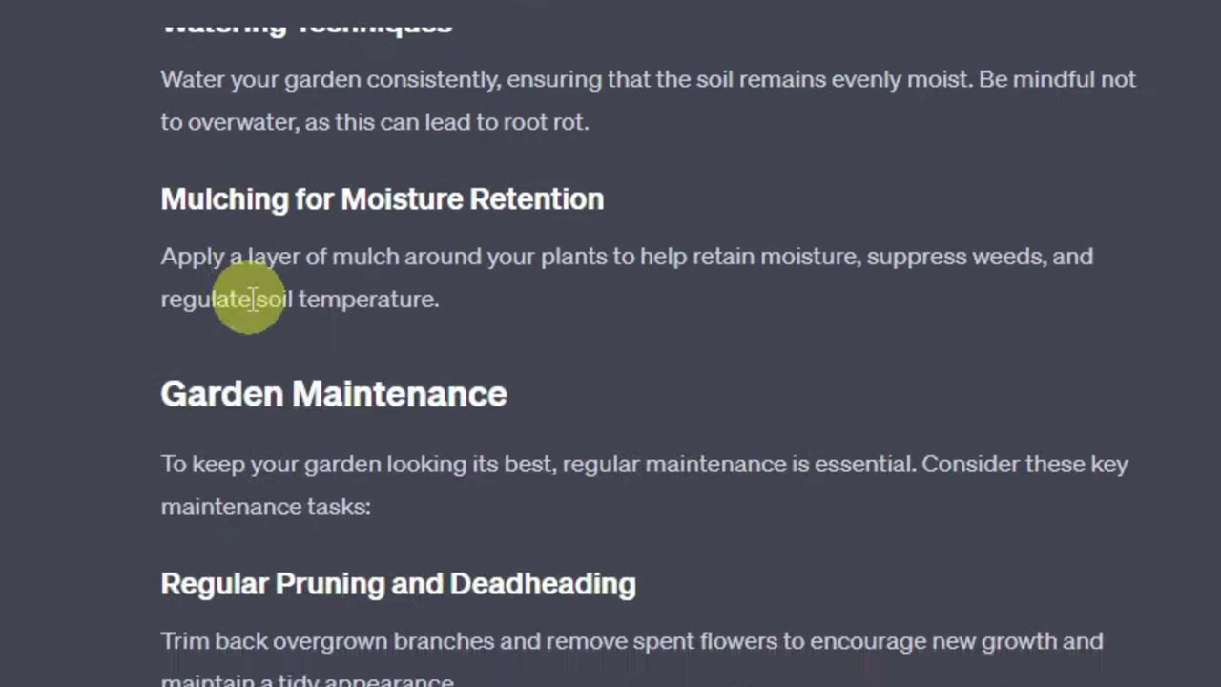
scroll(395, 343, up, 10)
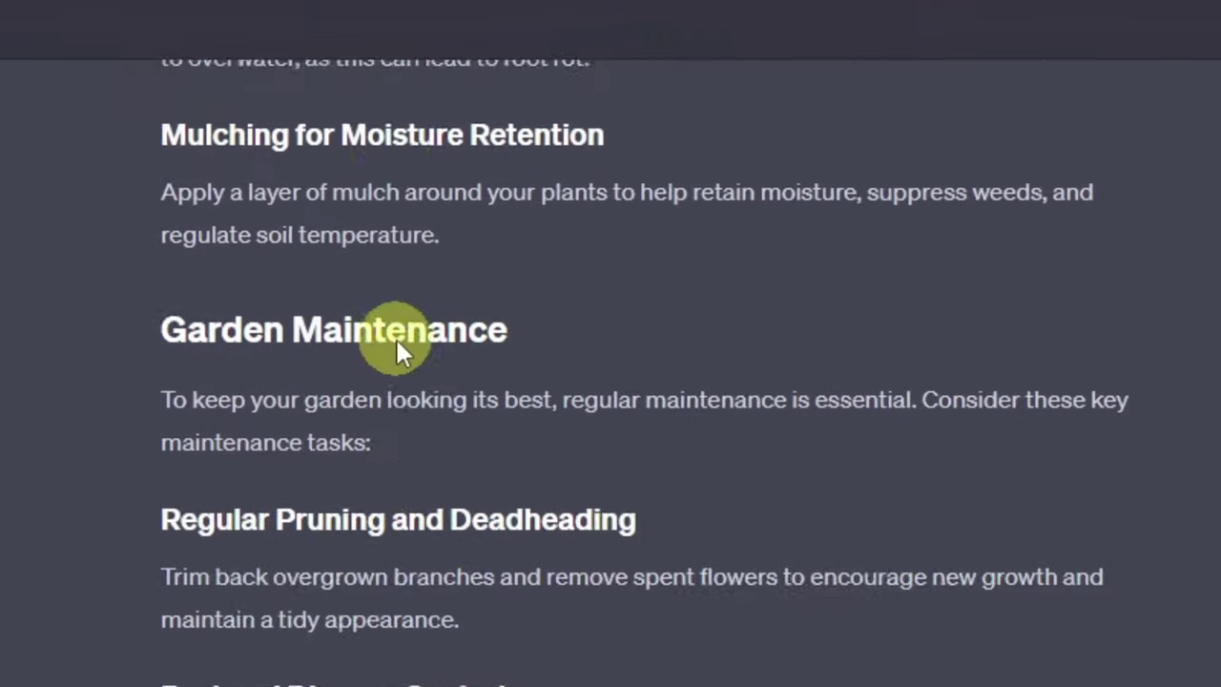
scroll(405, 349, up, 10)
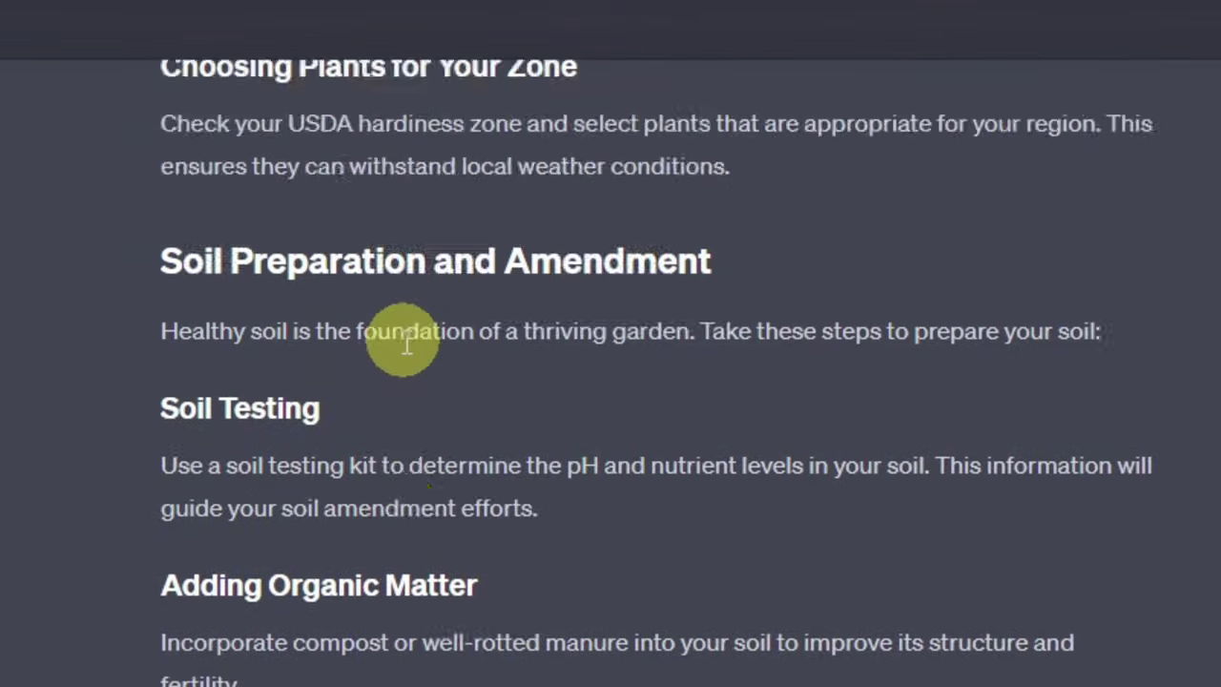
scroll(313, 372, up, 10)
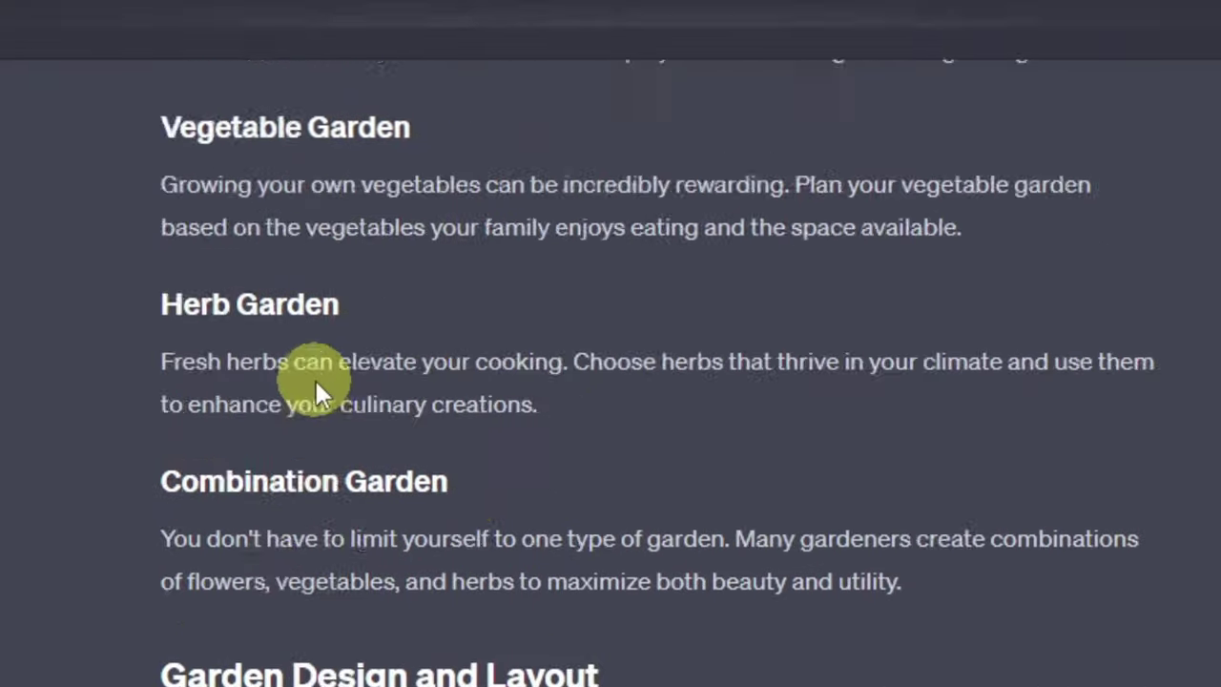
scroll(196, 467, up, 10)
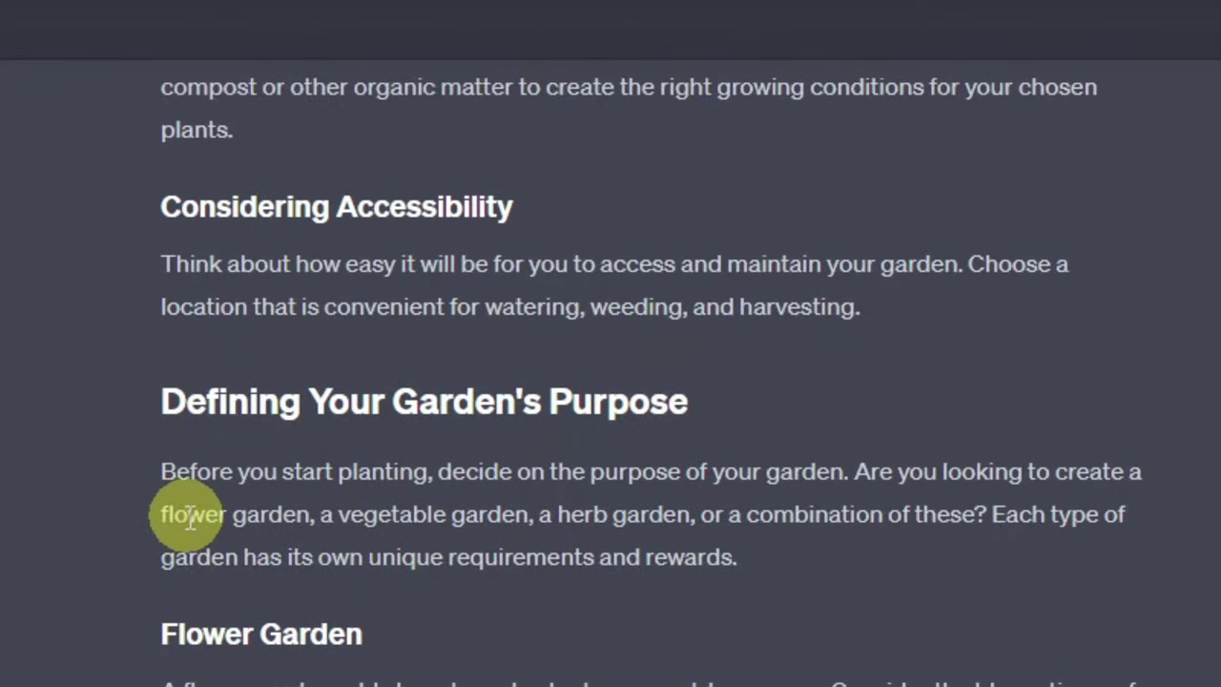
scroll(306, 464, down, 10)
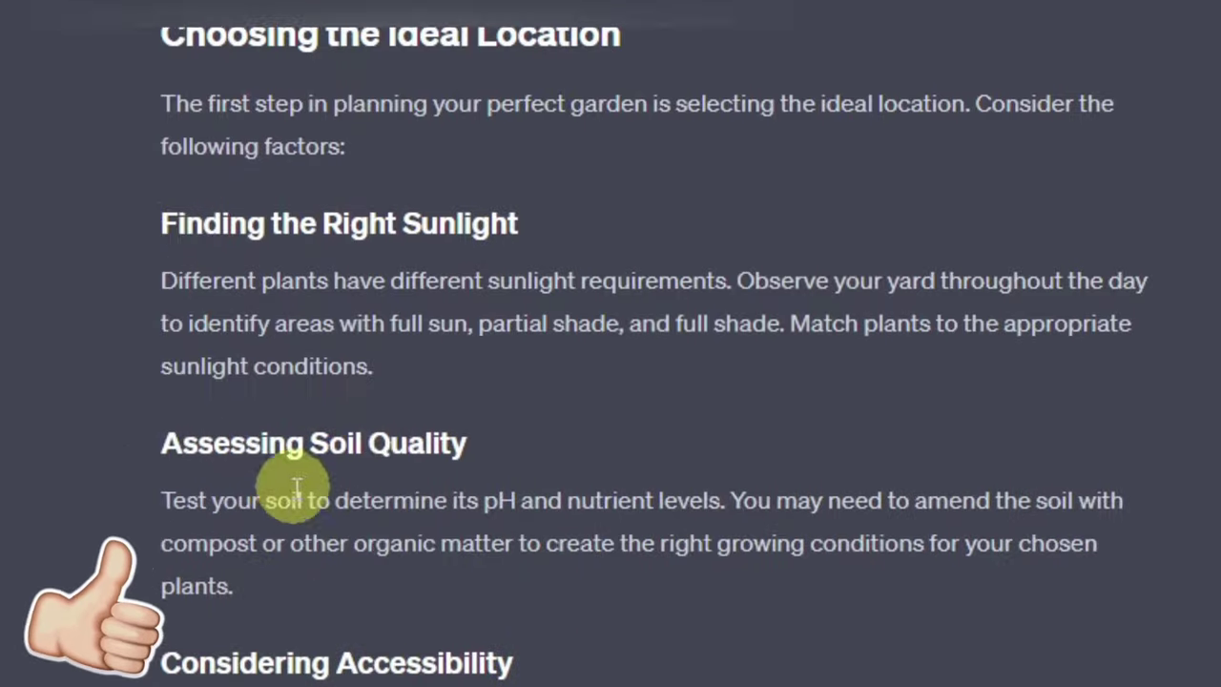
scroll(439, 490, down, 8)
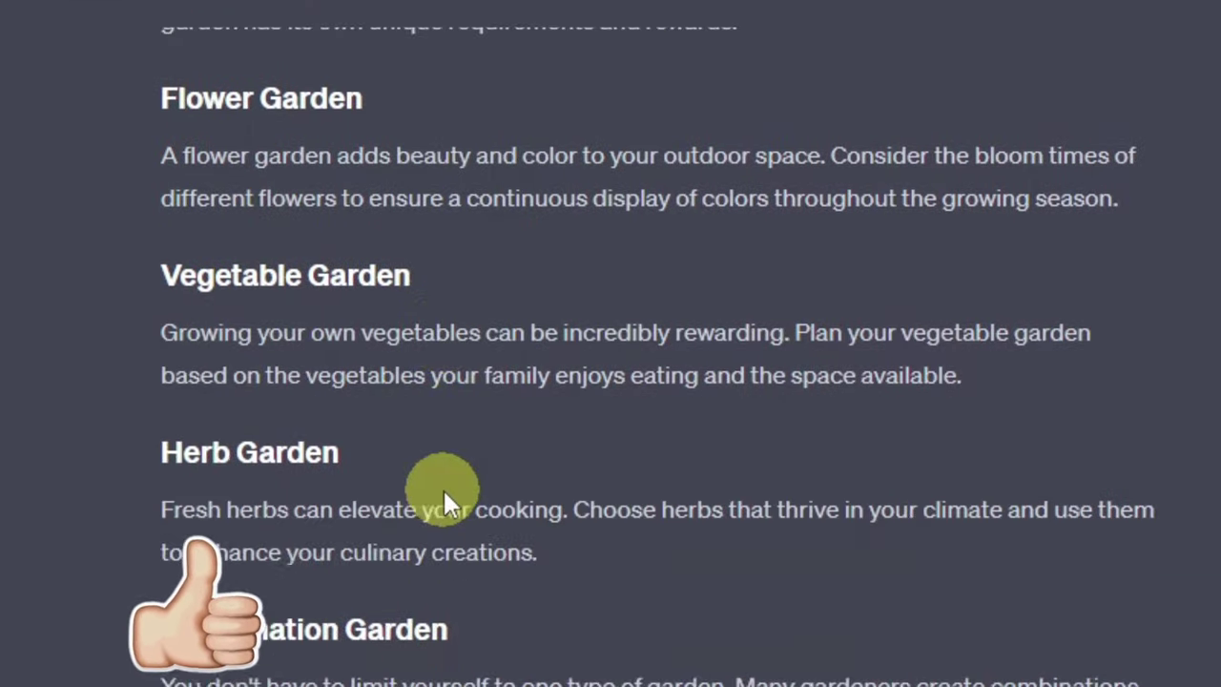
scroll(443, 488, down, 5)
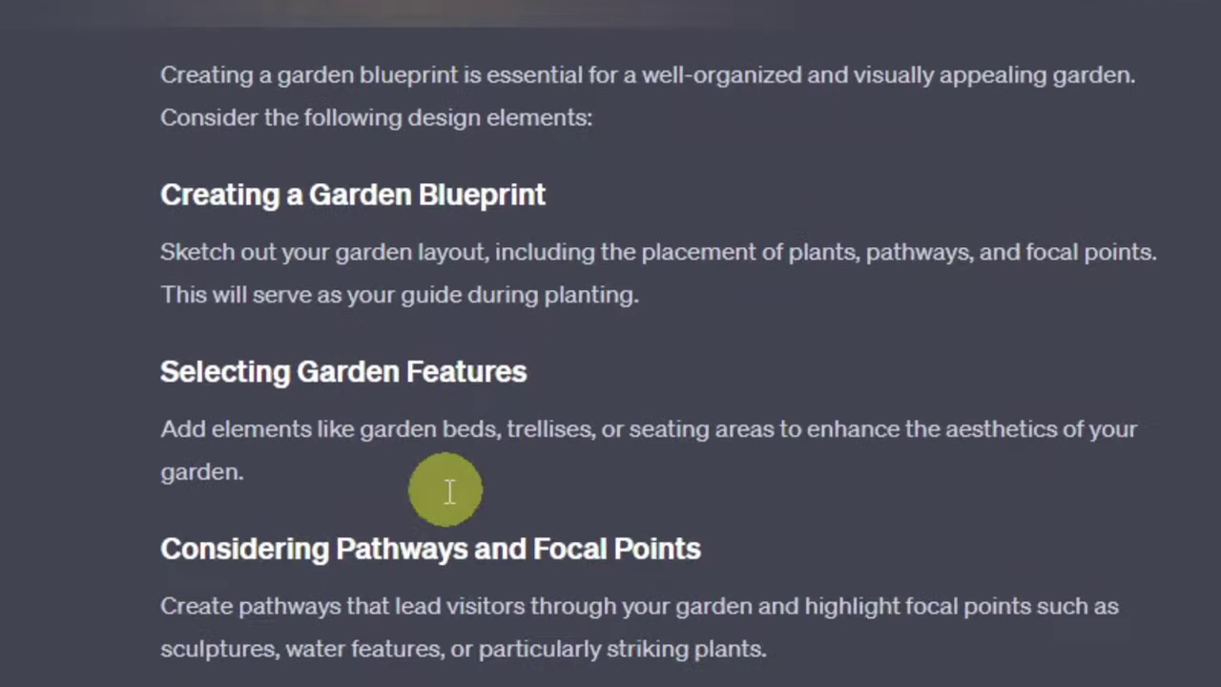
scroll(446, 488, down, 3)
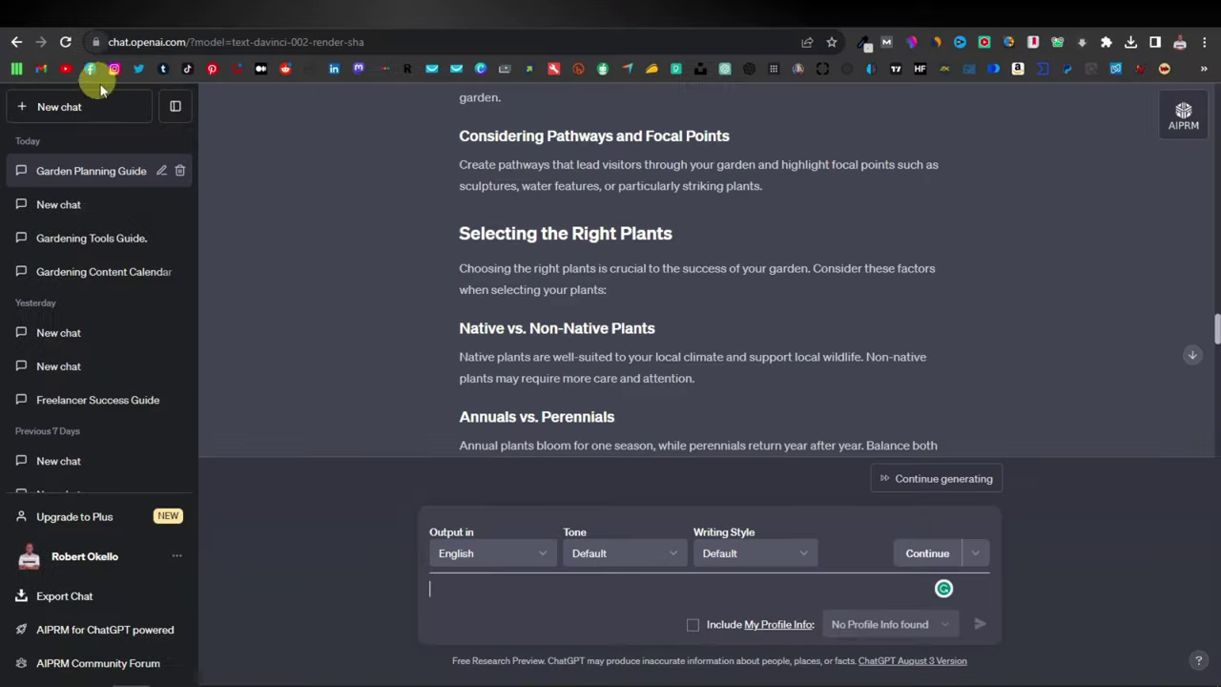
Step: Open a new chat and browse AIPRM's 4297 public prompts, returning to the top of the list
click(141, 113)
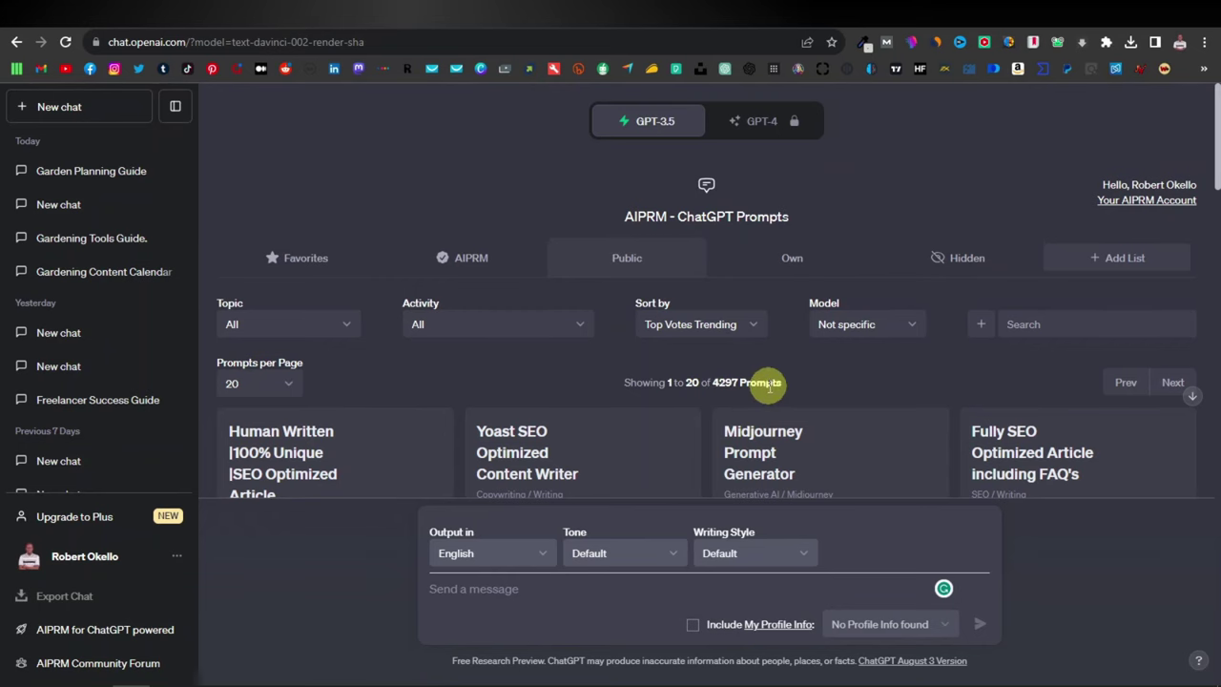
scroll(769, 385, down, 2)
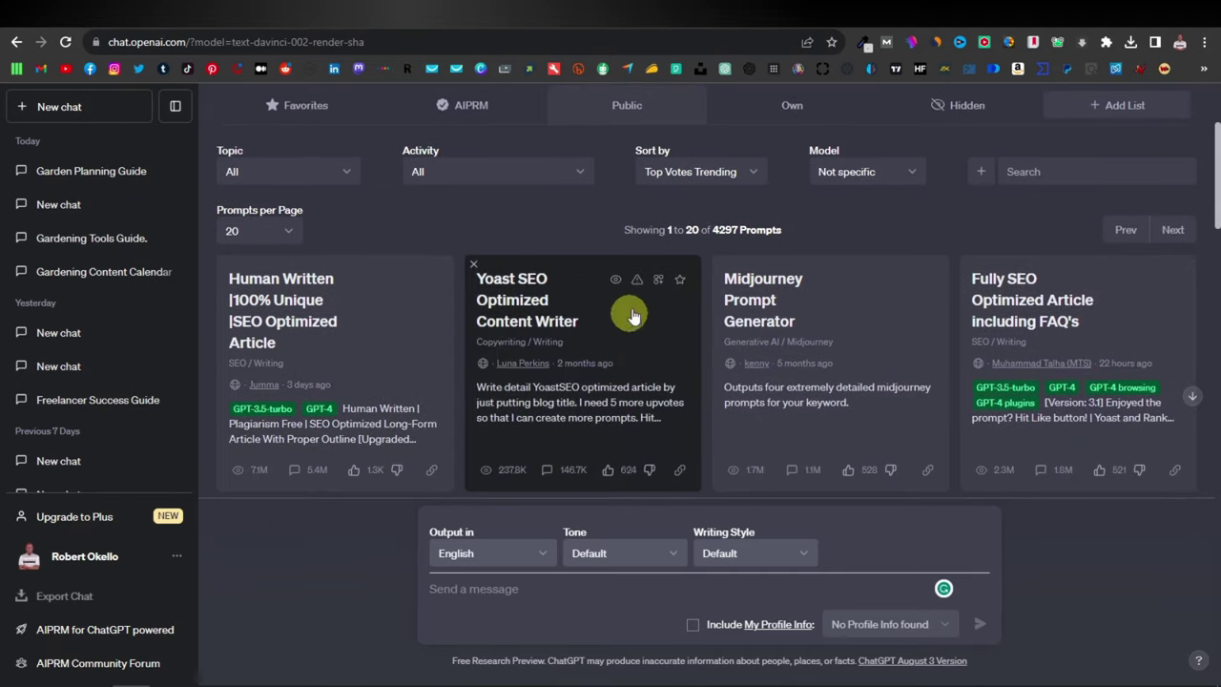
scroll(563, 326, down, 1)
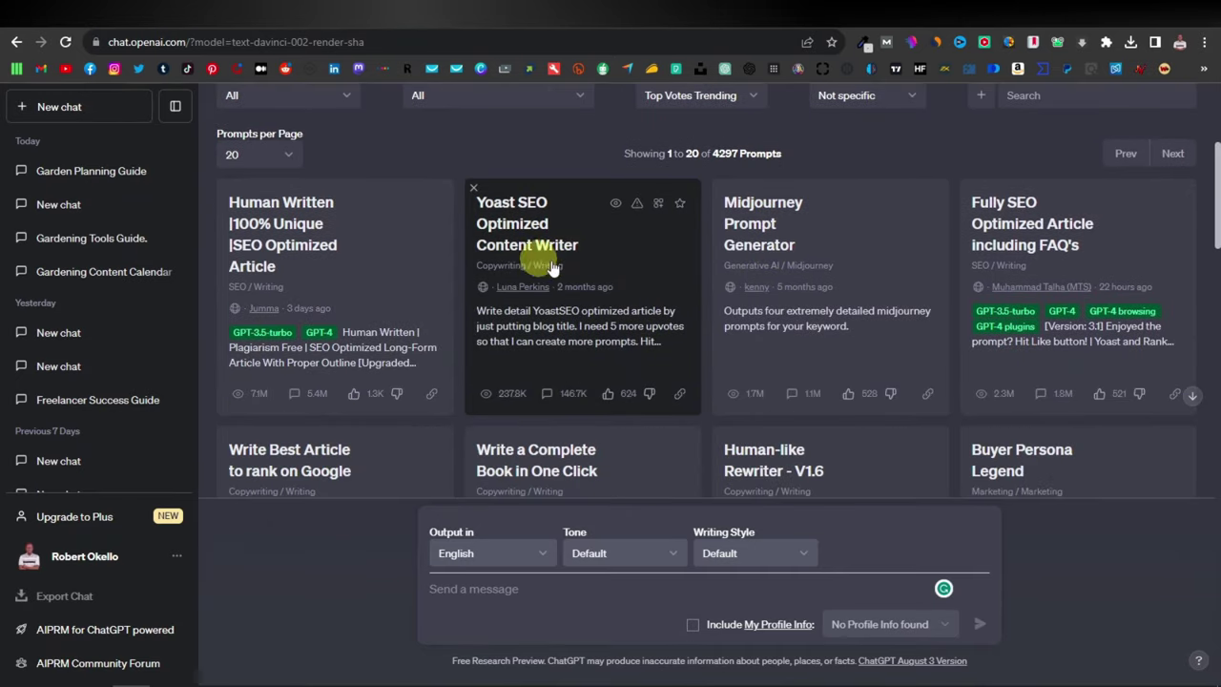
scroll(578, 303, down, 1)
scroll(811, 186, down, 2)
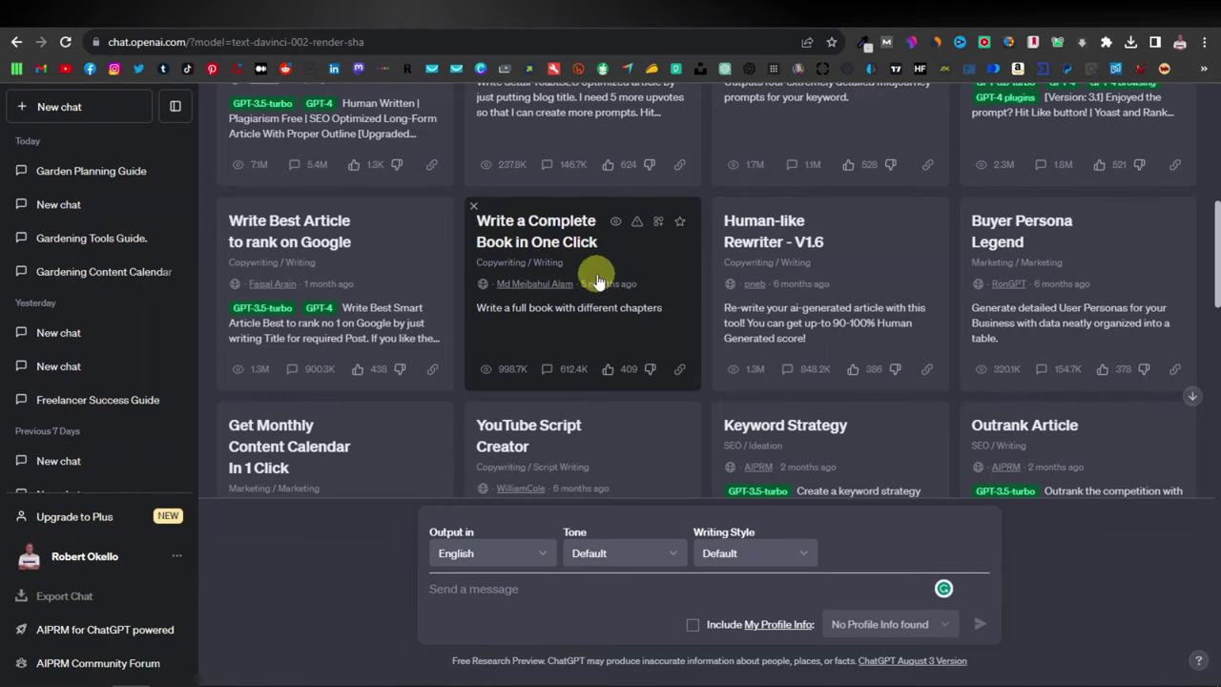
scroll(598, 280, down, 2)
scroll(568, 310, down, 1)
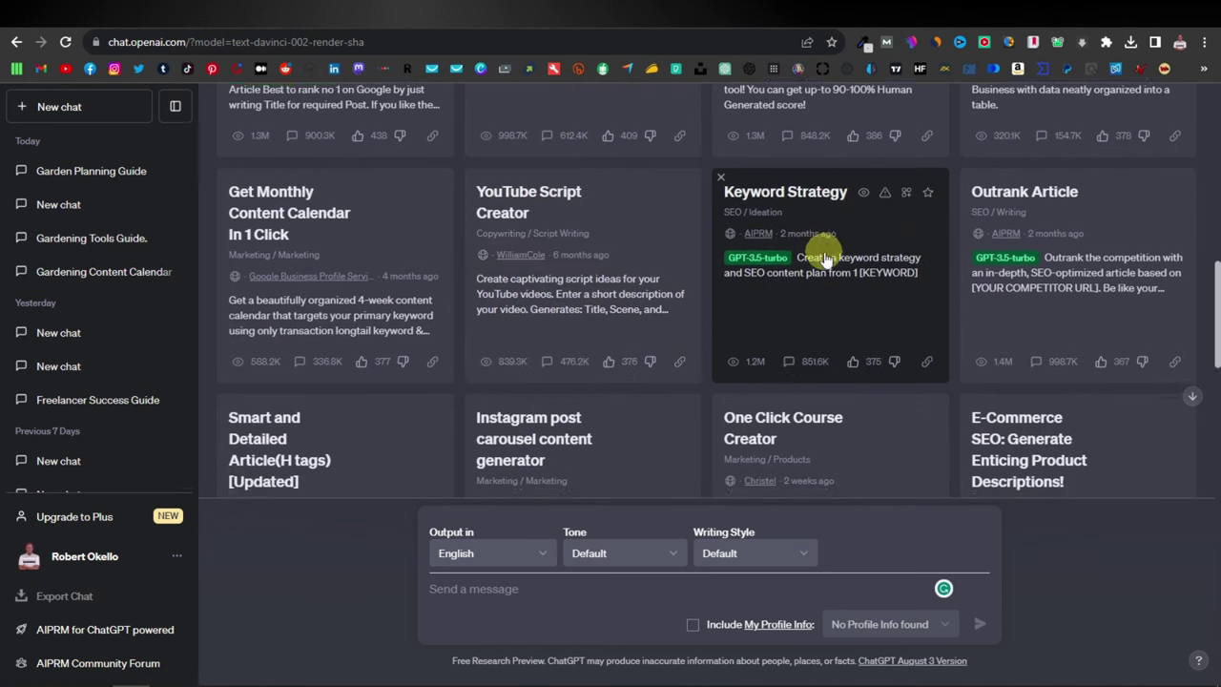
scroll(818, 277, down, 2)
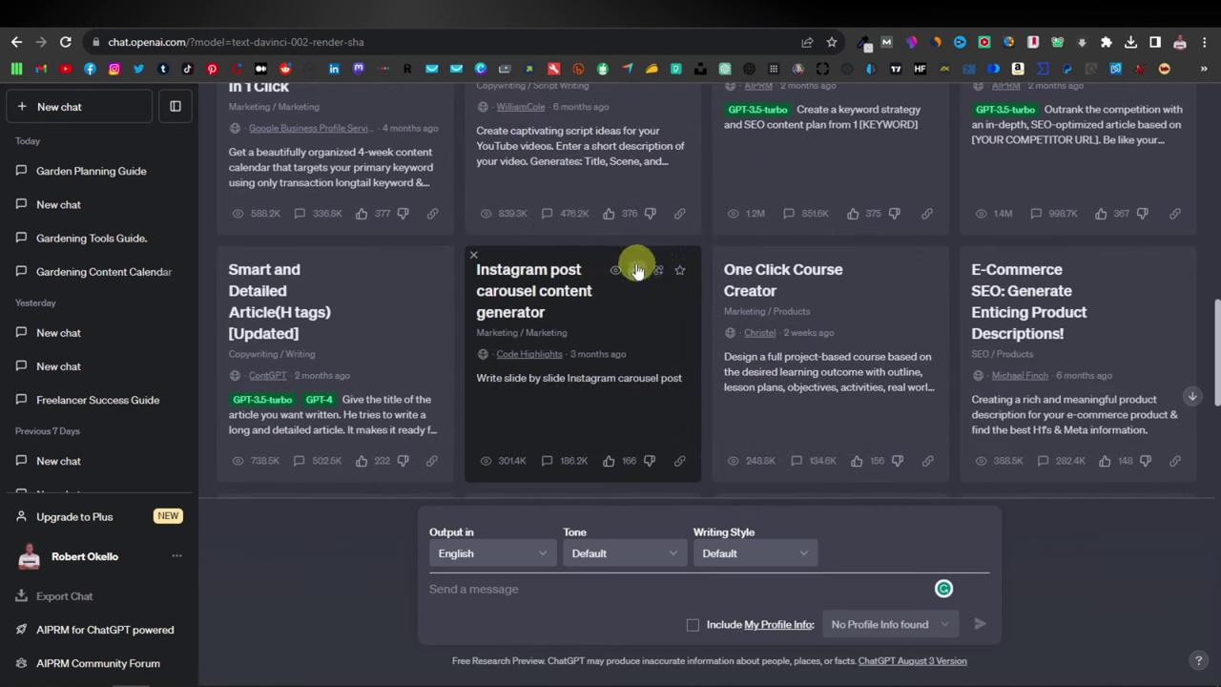
scroll(711, 264, down, 3)
scroll(716, 256, down, 2)
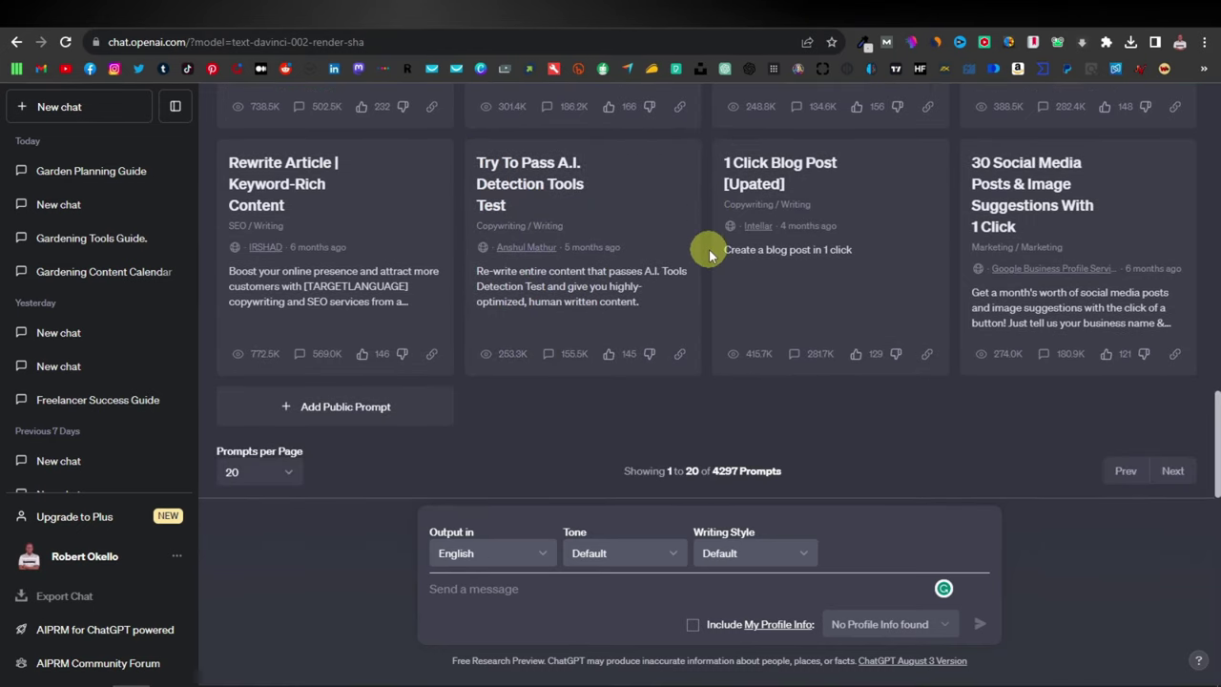
scroll(708, 249, up, 10)
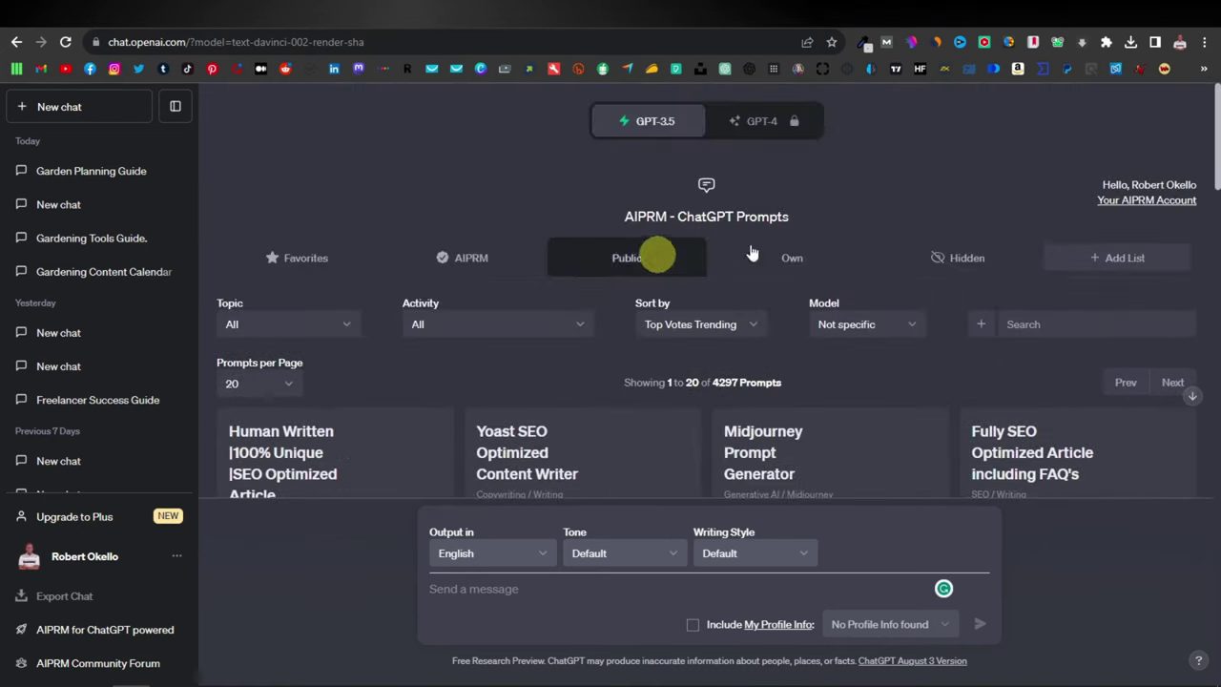